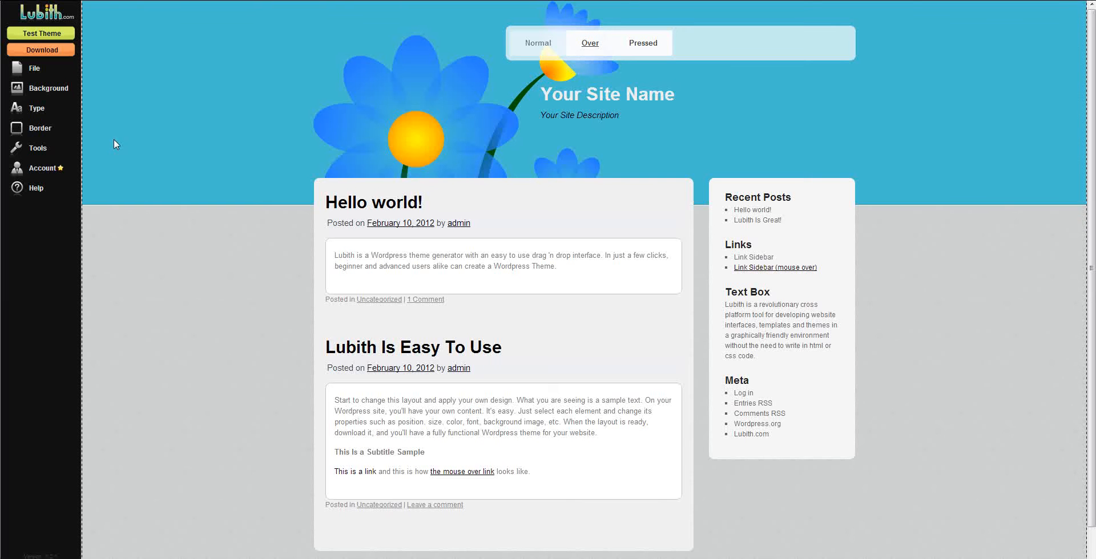
- Look over the collection of saved themes and close it
{"action": "left_click", "coordinate": [45, 70]}
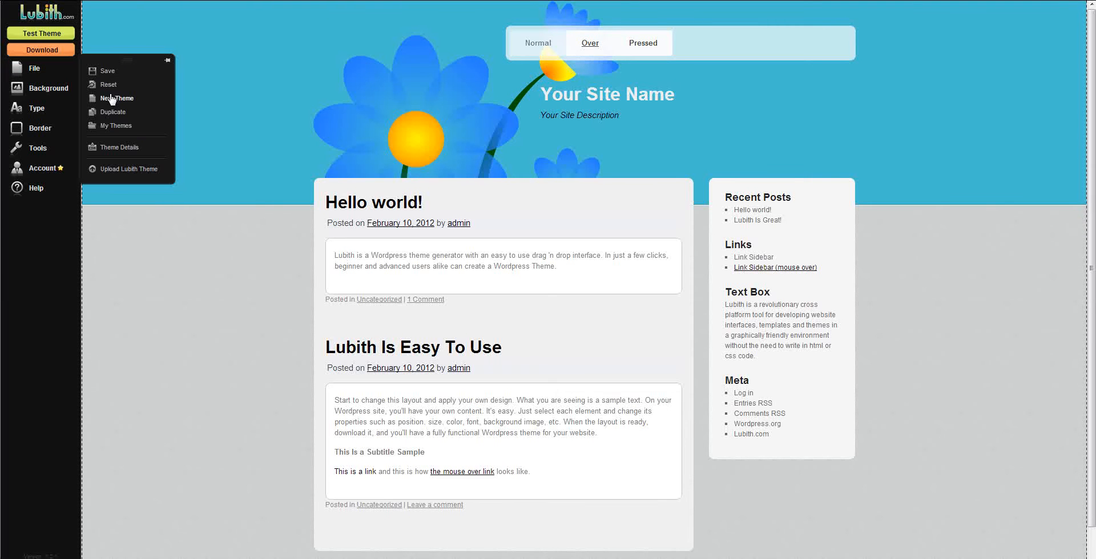
{"action": "left_click", "coordinate": [123, 127]}
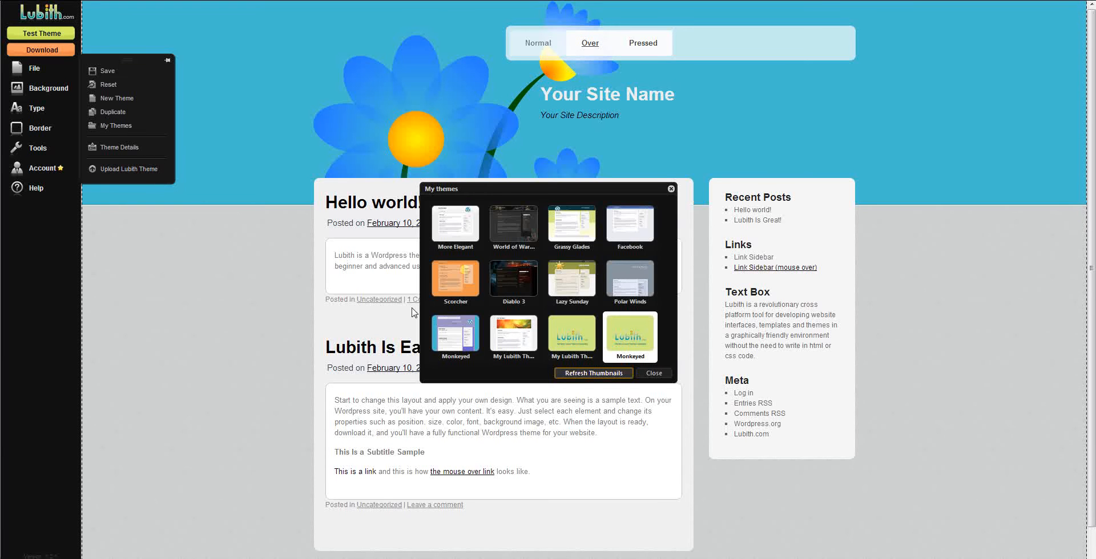
{"action": "left_click", "coordinate": [654, 373]}
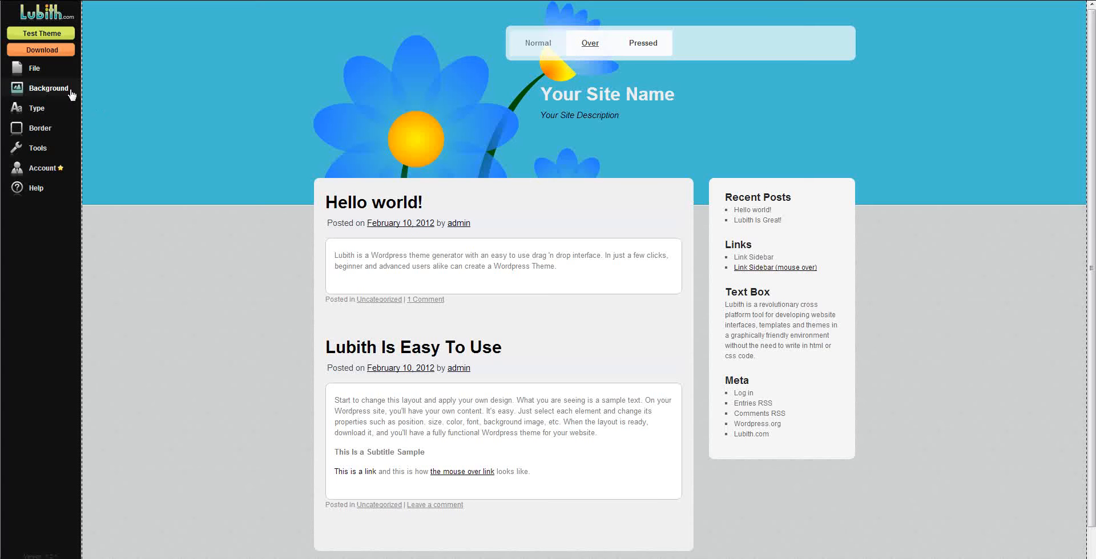
- Duplicate the current theme and save its theme details under the name Monkeyed copy
{"action": "mouse_move", "coordinate": [42, 71]}
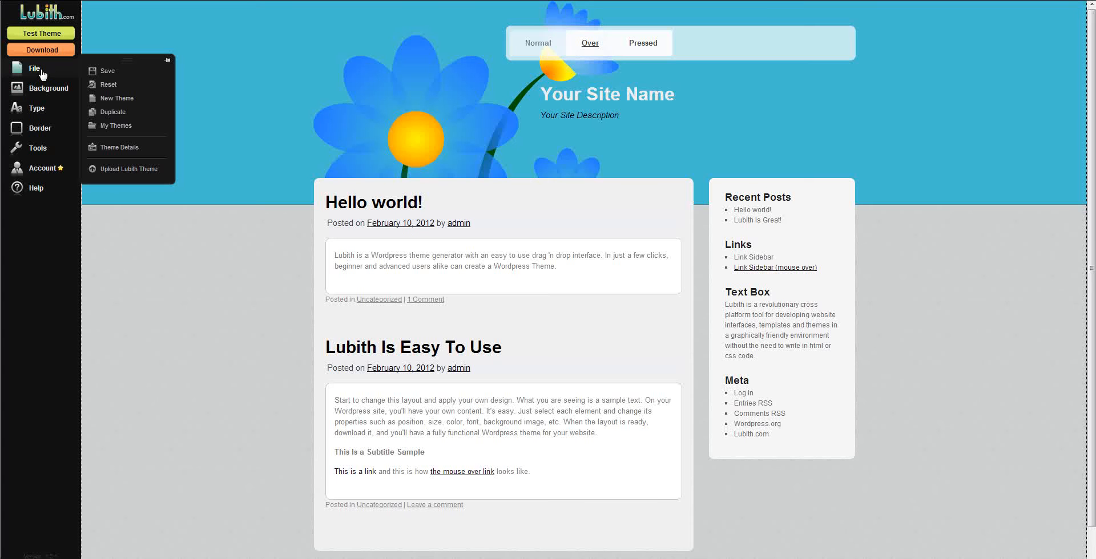
{"action": "left_click", "coordinate": [125, 108]}
{"action": "left_click", "coordinate": [121, 149]}
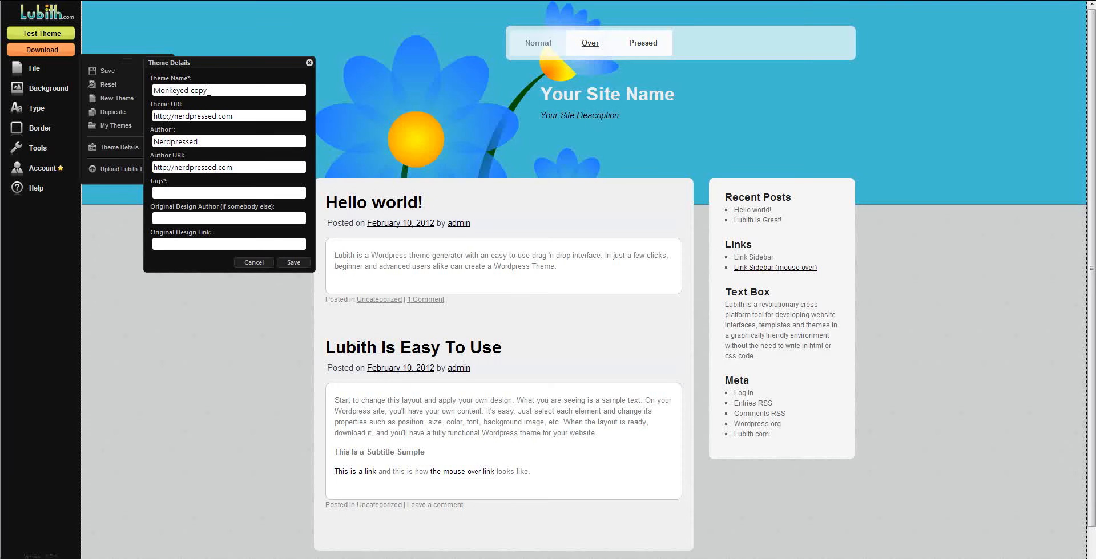
{"action": "left_click_drag", "start_coordinate": [208, 90], "coordinate": [146, 87]}
{"action": "double_click", "coordinate": [200, 90]}
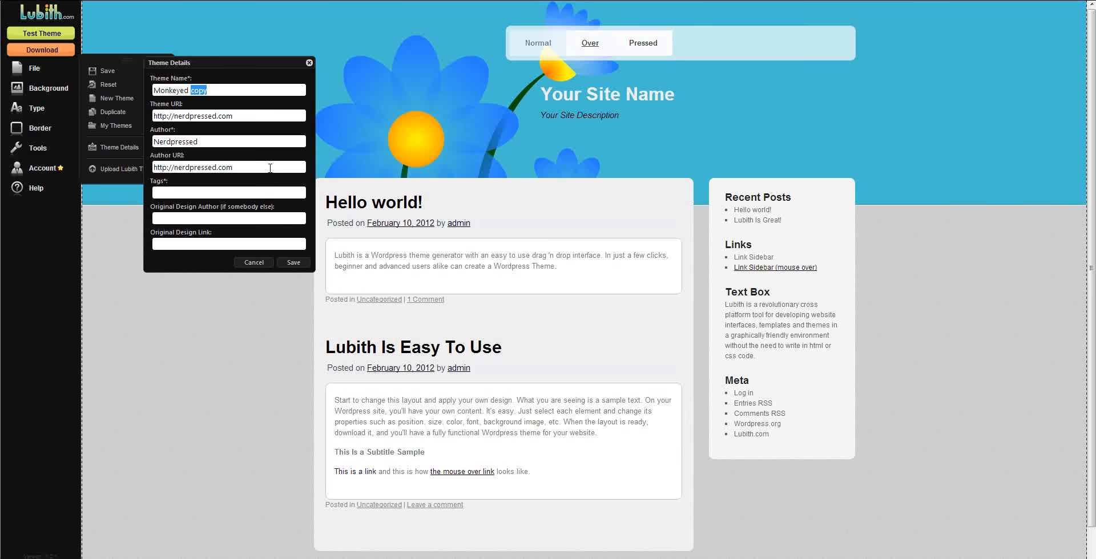
{"action": "left_click", "coordinate": [282, 264]}
{"action": "mouse_move", "coordinate": [34, 69]}
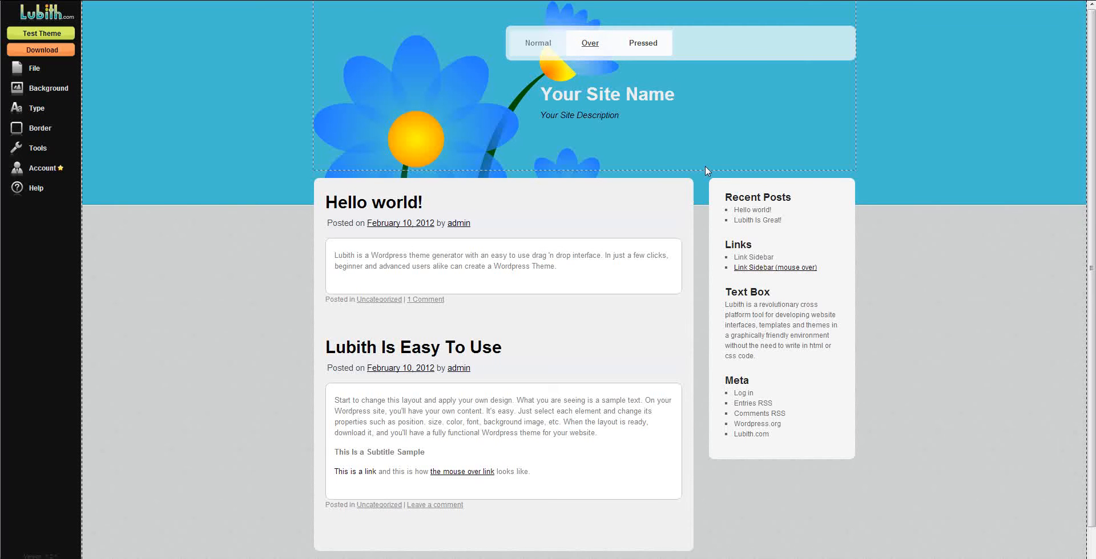
- Examine the layout's sections by selecting the header, content wrapper, sidebar, main content, post body and footer, and look over the available editing options
{"action": "left_click", "coordinate": [845, 151]}
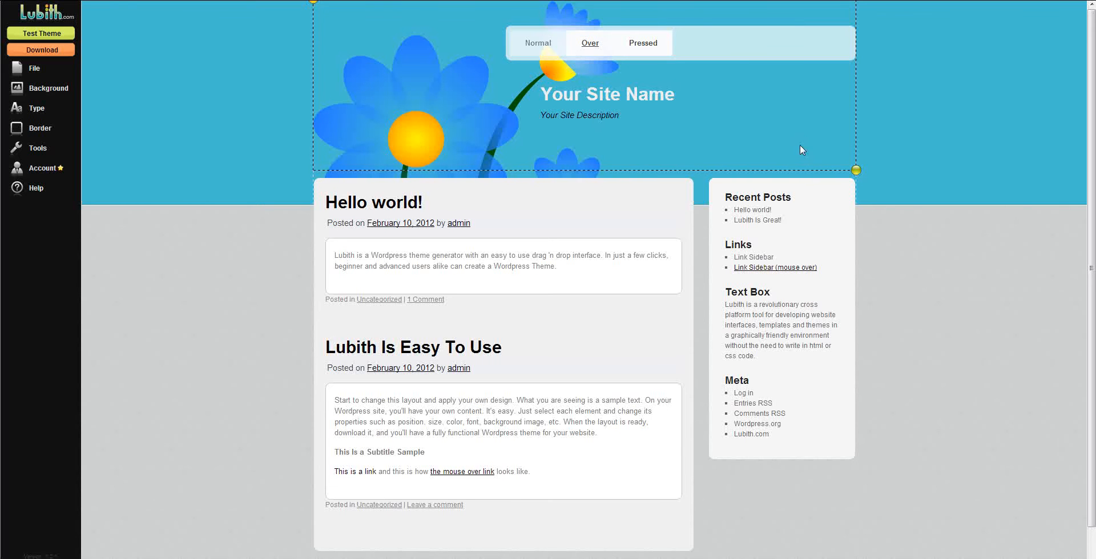
{"action": "scroll", "coordinate": [941, 225], "scroll_direction": "down", "scroll_amount": 1}
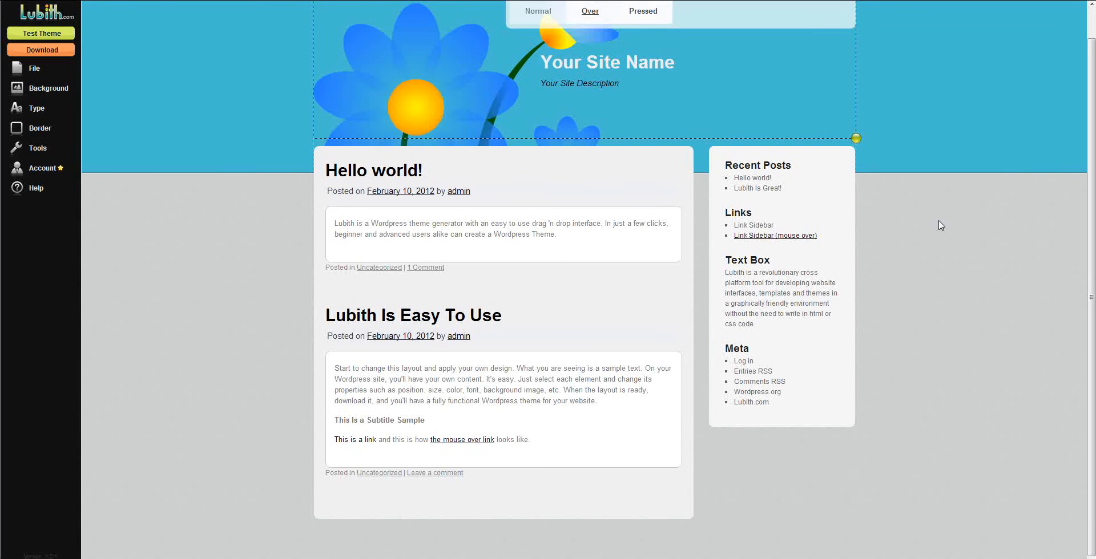
{"action": "scroll", "coordinate": [941, 226], "scroll_direction": "up", "scroll_amount": 1}
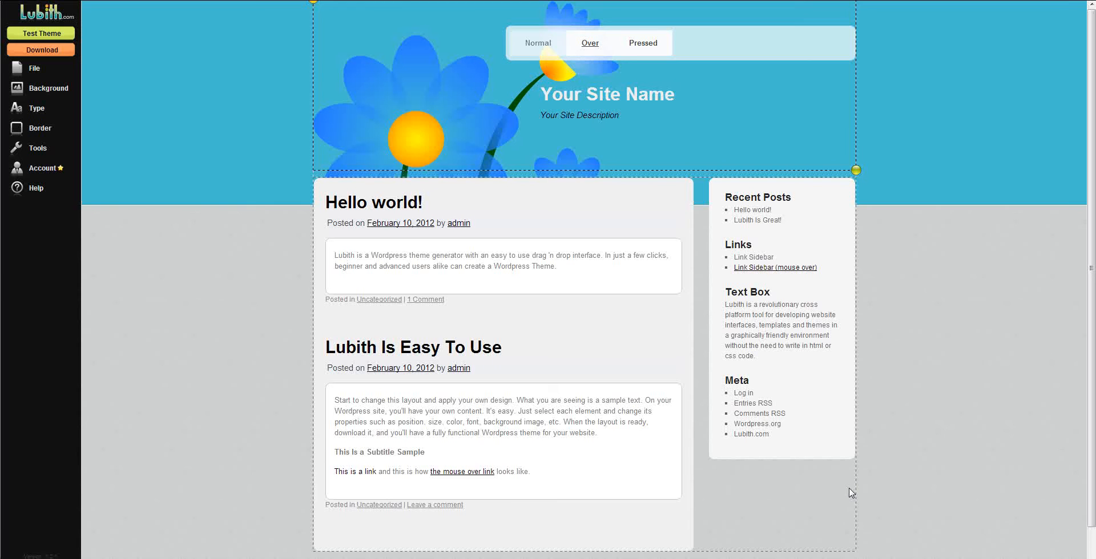
{"action": "left_click", "coordinate": [851, 493]}
{"action": "scroll", "coordinate": [893, 467], "scroll_direction": "down", "scroll_amount": 1}
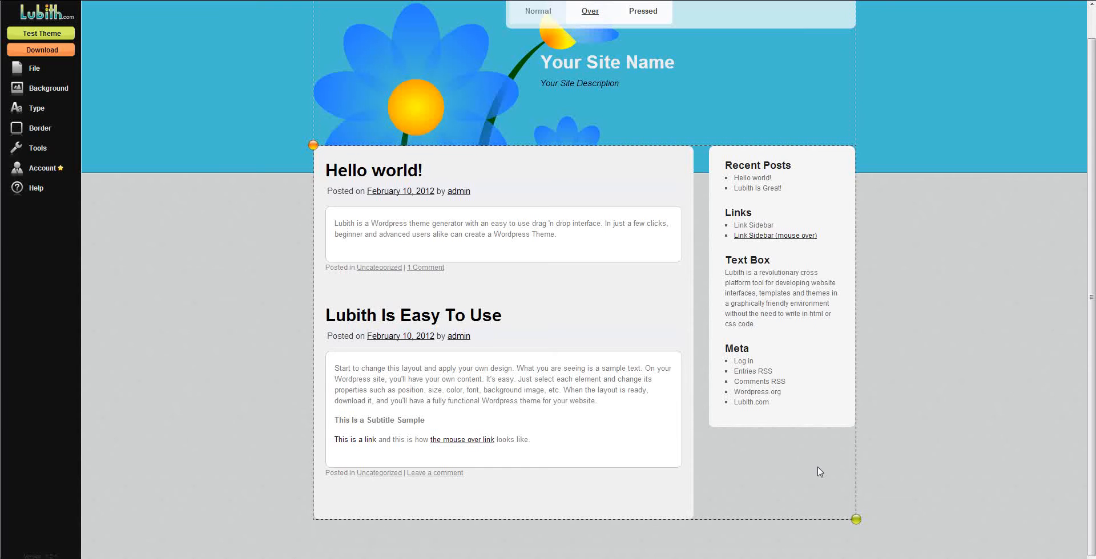
{"action": "left_click", "coordinate": [848, 423]}
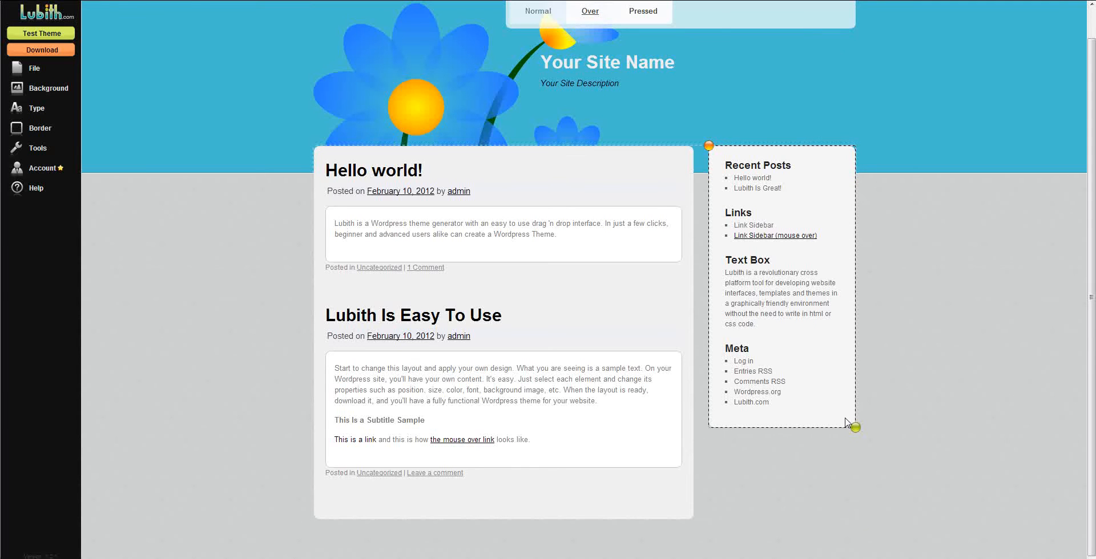
{"action": "left_click", "coordinate": [687, 482]}
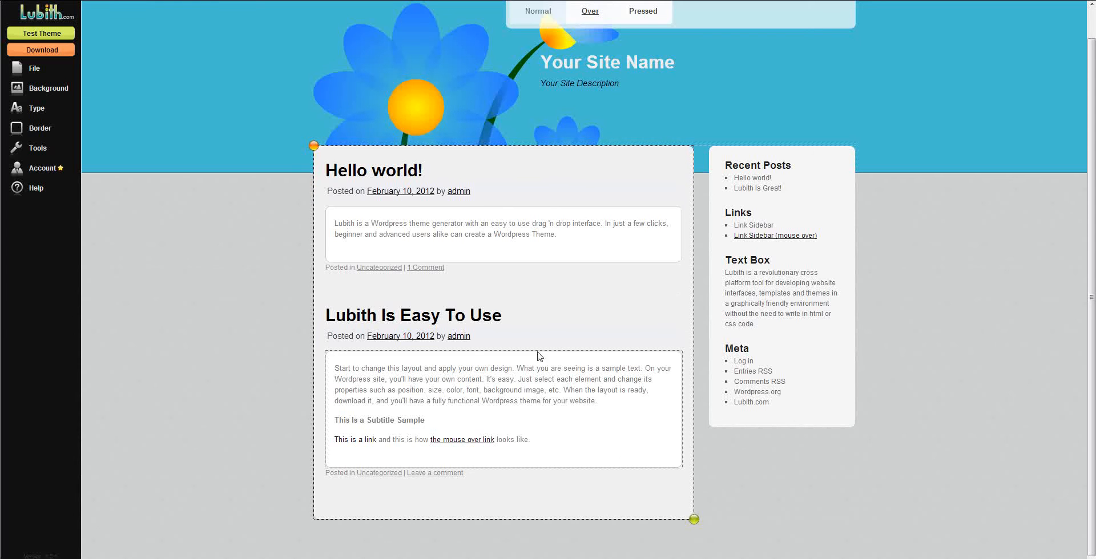
{"action": "left_click", "coordinate": [477, 318]}
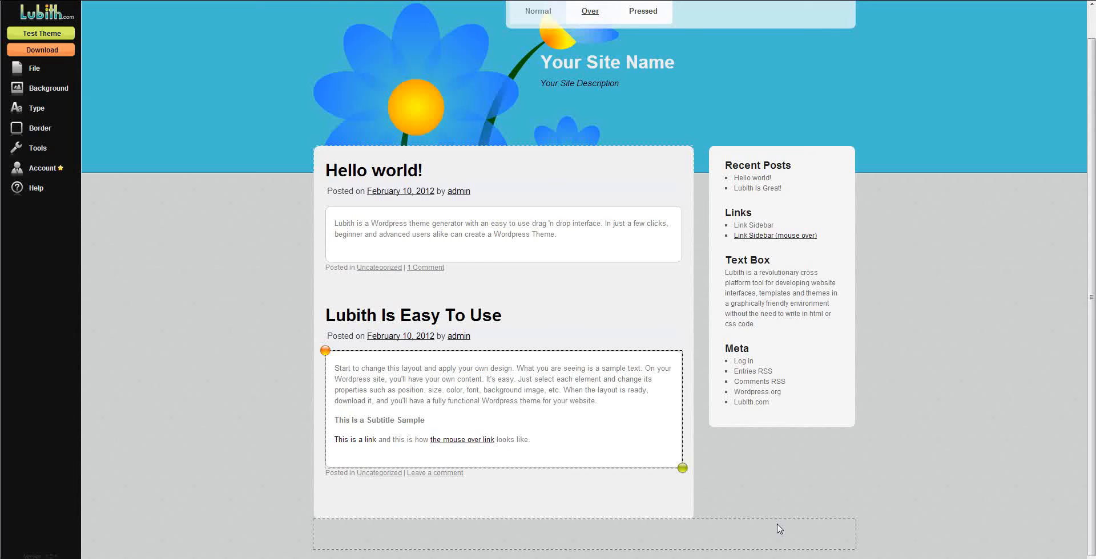
{"action": "left_click", "coordinate": [780, 530]}
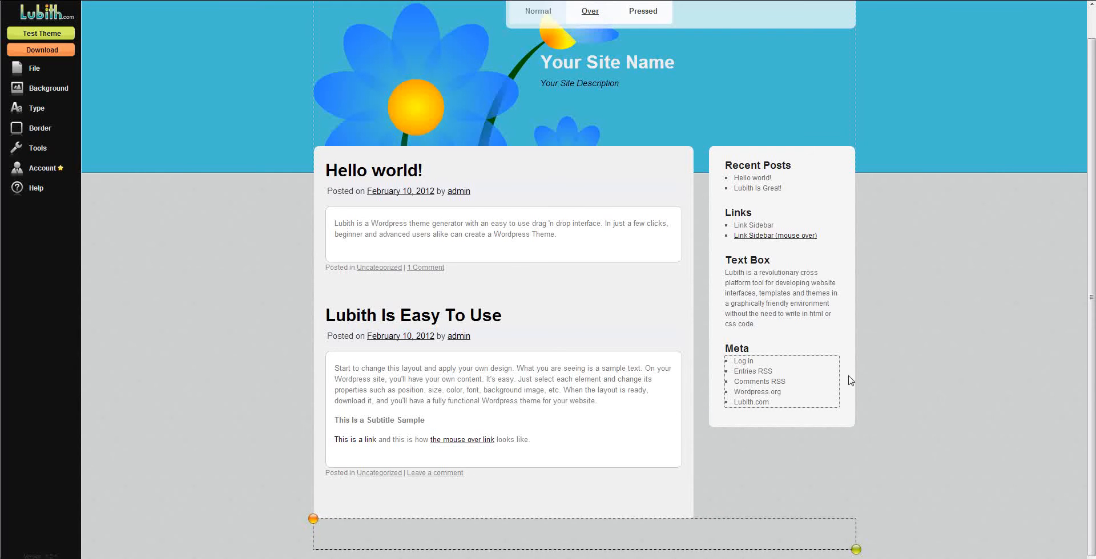
{"action": "scroll", "coordinate": [902, 400], "scroll_direction": "up", "scroll_amount": 1}
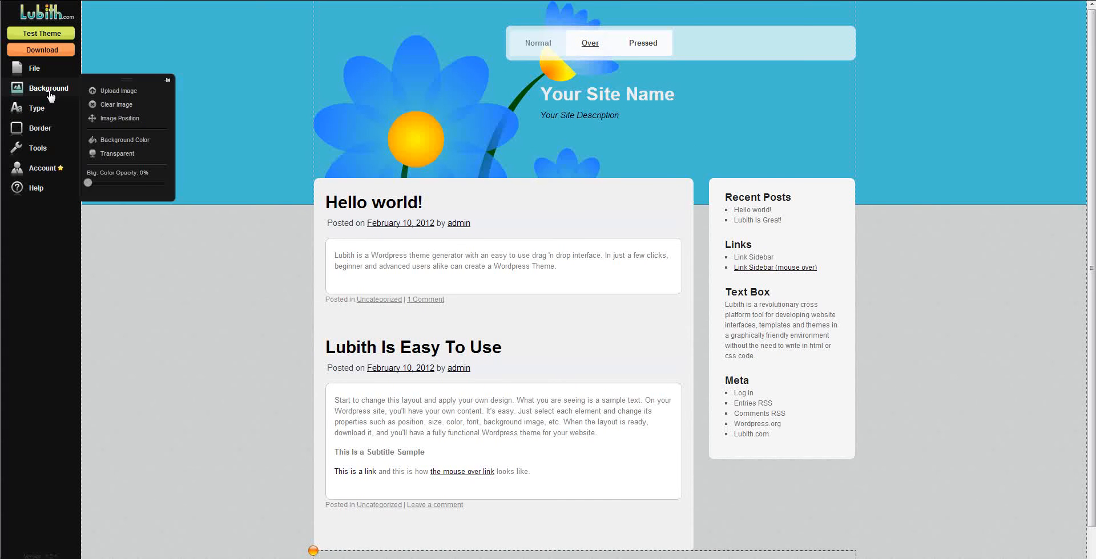
{"action": "mouse_move", "coordinate": [47, 110]}
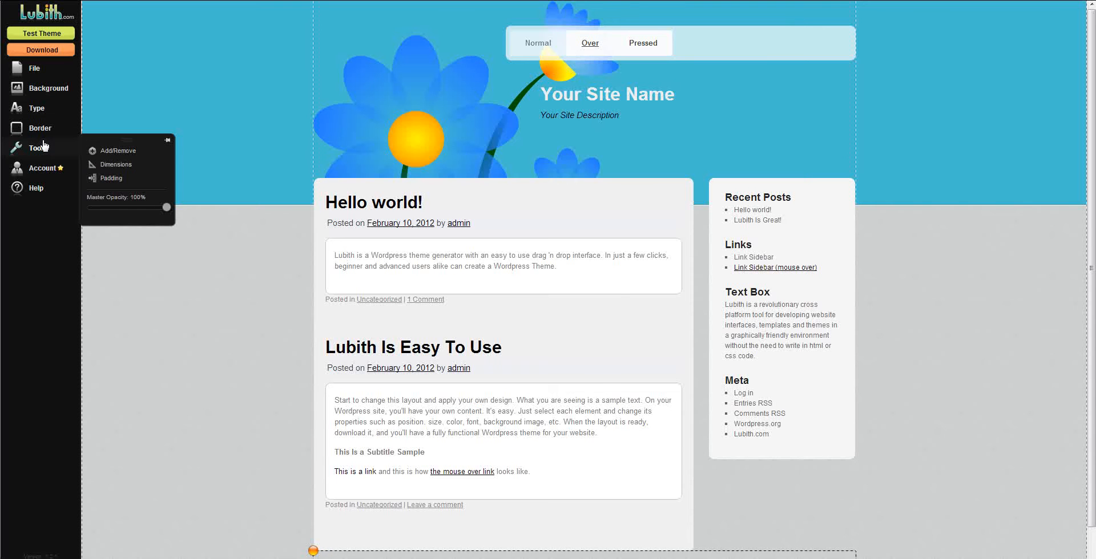
{"action": "mouse_move", "coordinate": [44, 169]}
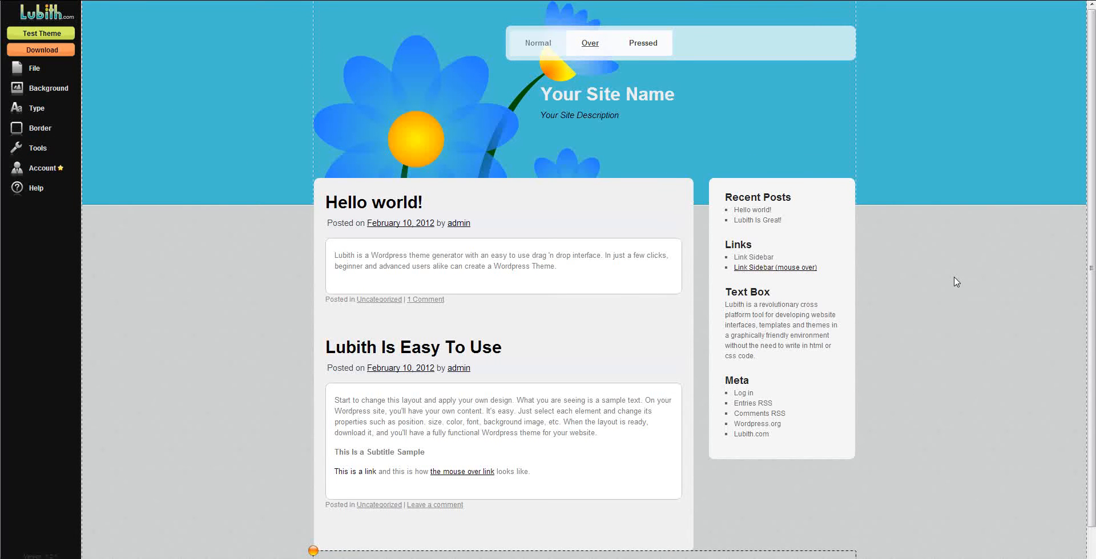
- Set the header section's background color to dark blue 1d2338
{"action": "left_click", "coordinate": [834, 145]}
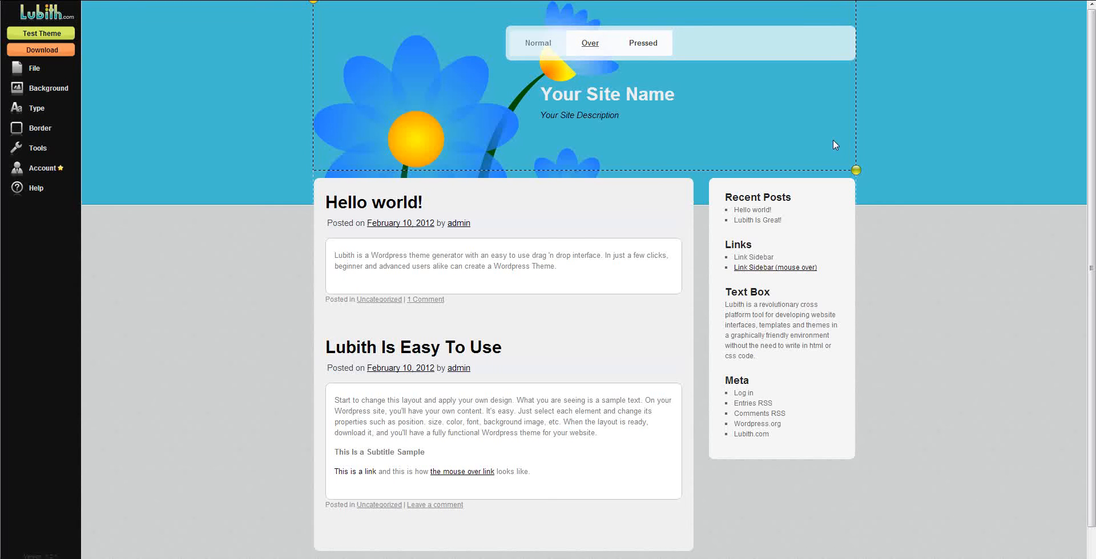
{"action": "mouse_move", "coordinate": [47, 92]}
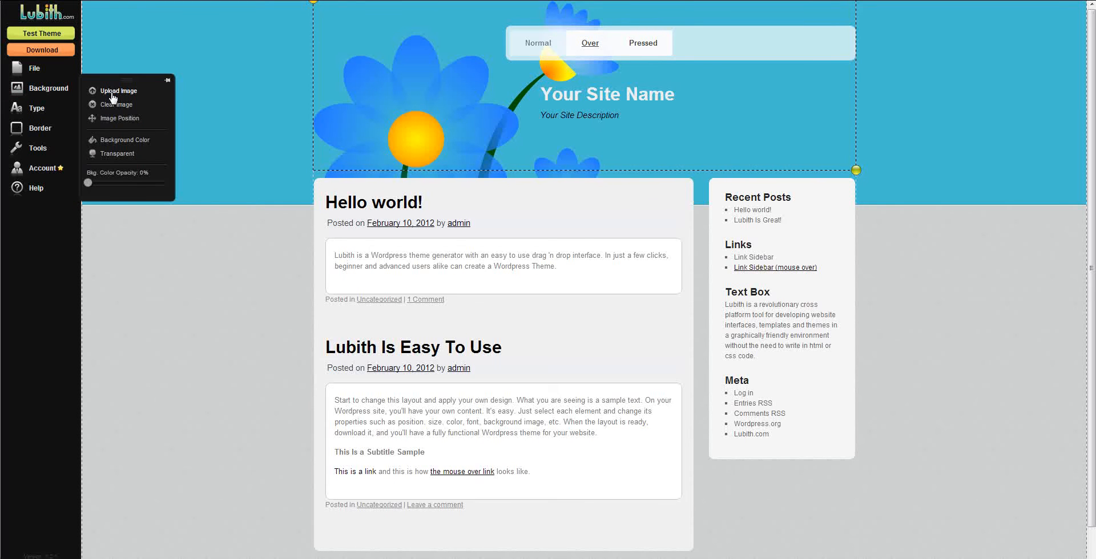
{"action": "left_click", "coordinate": [113, 141]}
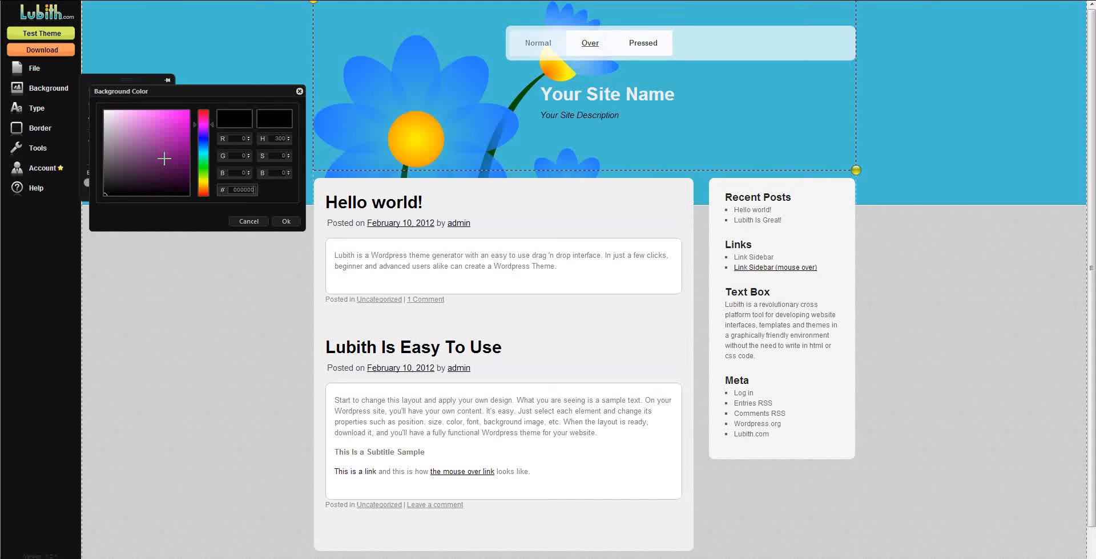
{"action": "left_click", "coordinate": [204, 142]}
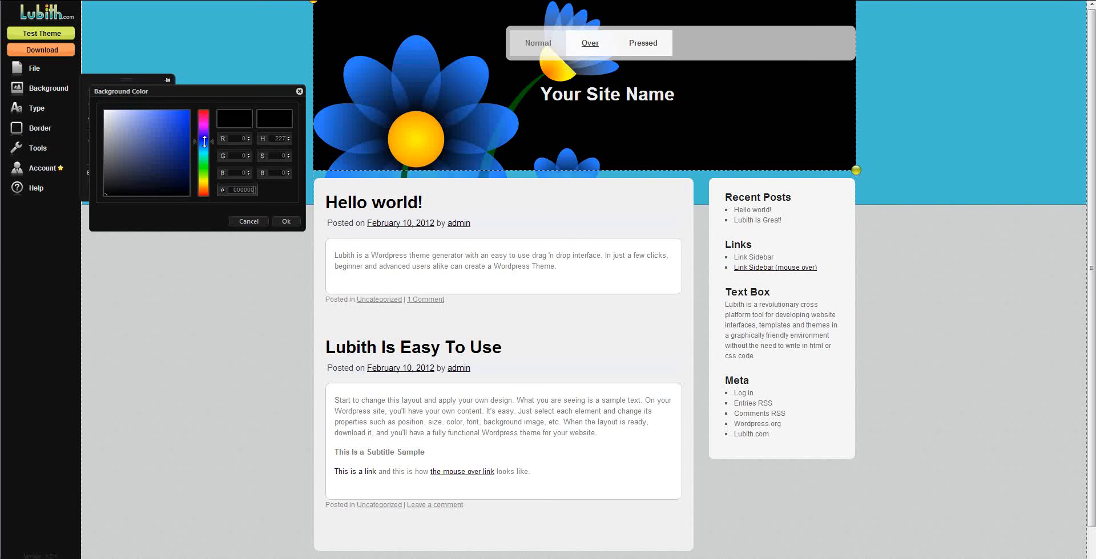
{"action": "left_click_drag", "start_coordinate": [107, 192], "coordinate": [145, 177]}
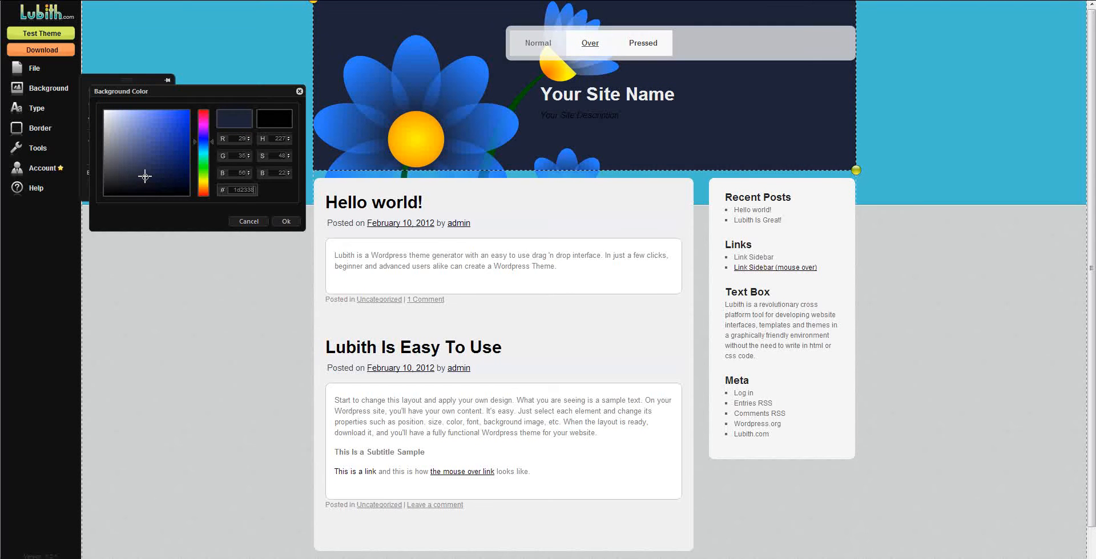
{"action": "left_click", "coordinate": [247, 189]}
{"action": "left_click", "coordinate": [286, 222]}
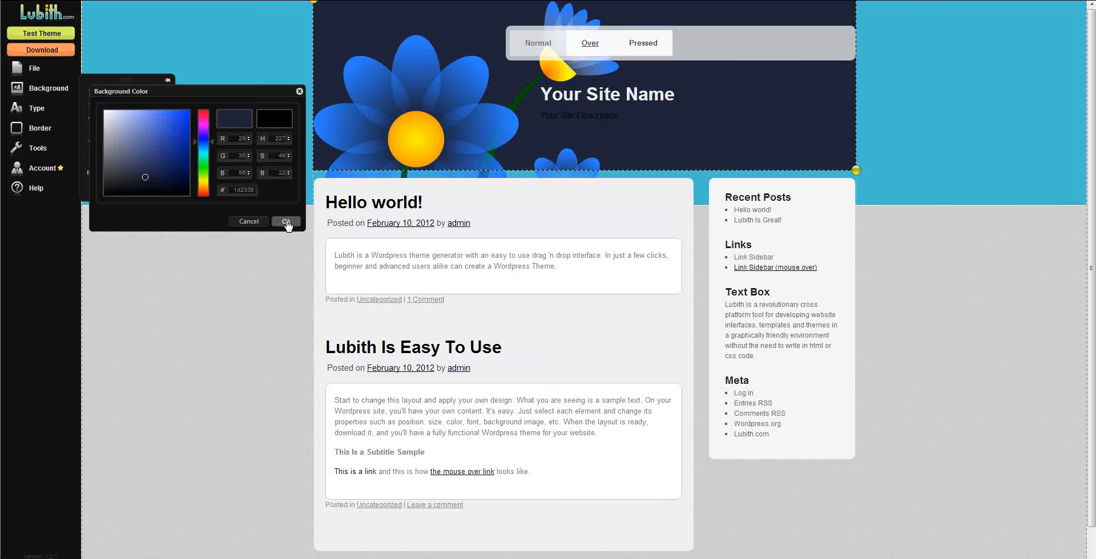
- Try the header's background color opacity at 0% and 50%, and restore it to 100%
{"action": "left_click", "coordinate": [48, 88]}
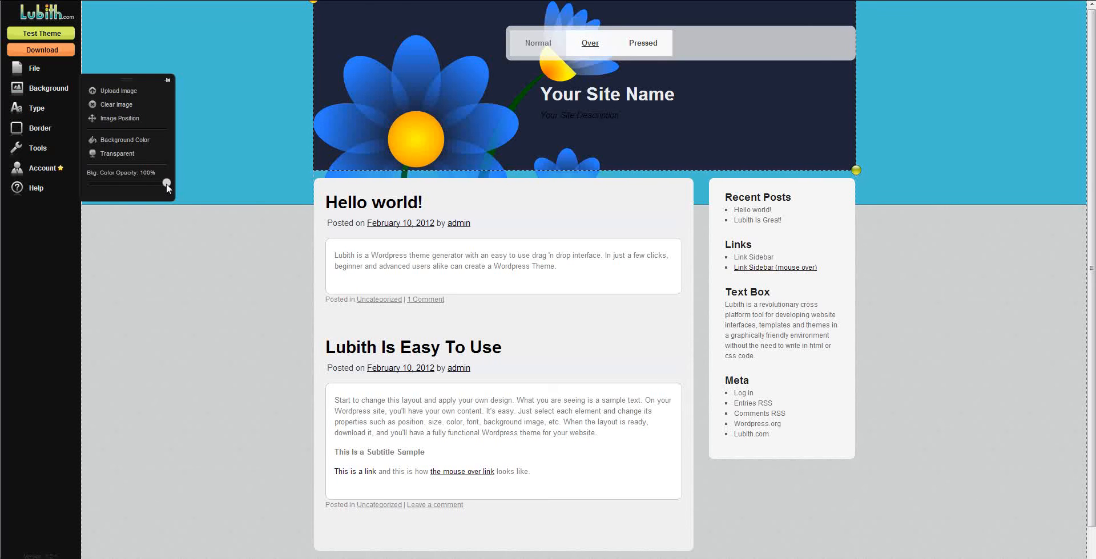
{"action": "left_click_drag", "start_coordinate": [166, 184], "coordinate": [87, 182]}
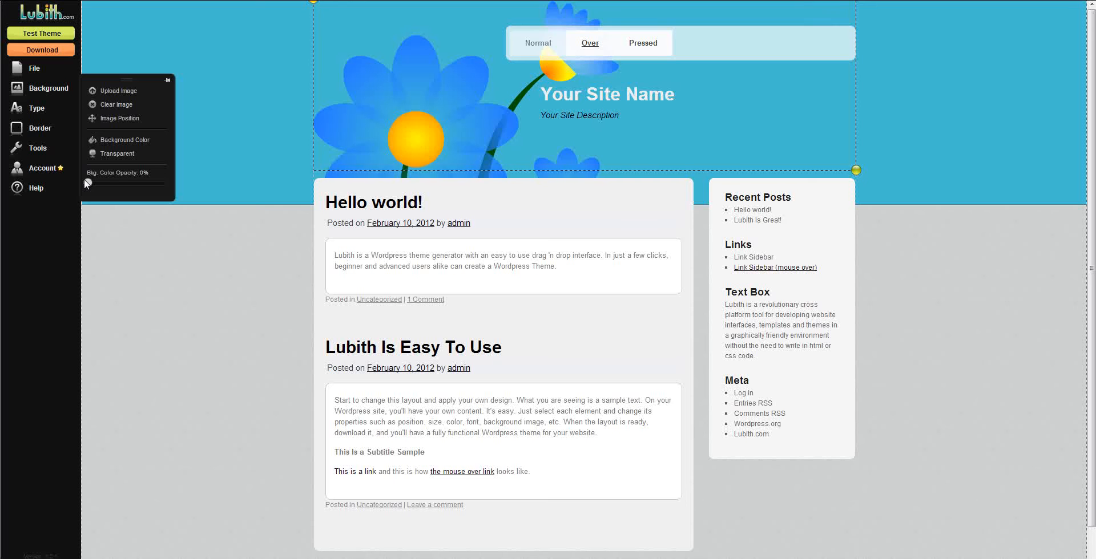
{"action": "left_click_drag", "start_coordinate": [86, 181], "coordinate": [126, 184]}
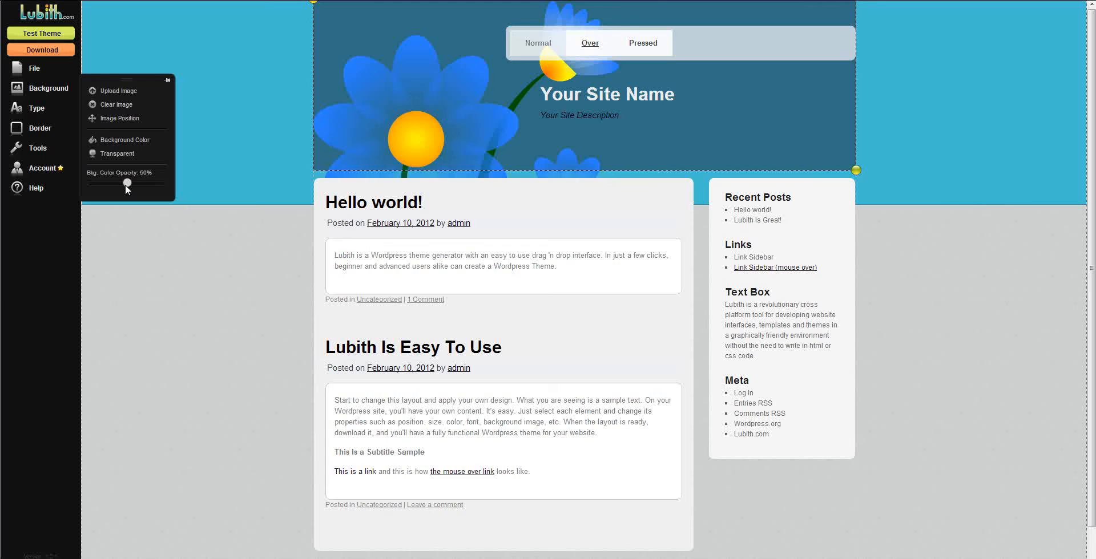
{"action": "left_click_drag", "start_coordinate": [127, 184], "coordinate": [168, 184]}
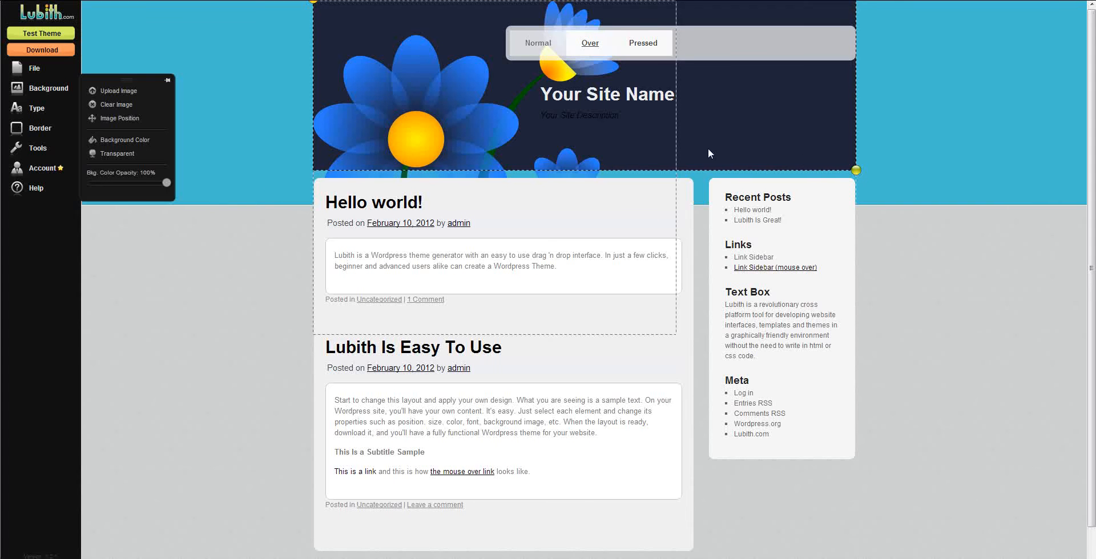
- Select the page body and upload the body image from the lazy-sunday theme's images folder as its background
{"action": "left_click", "coordinate": [951, 241]}
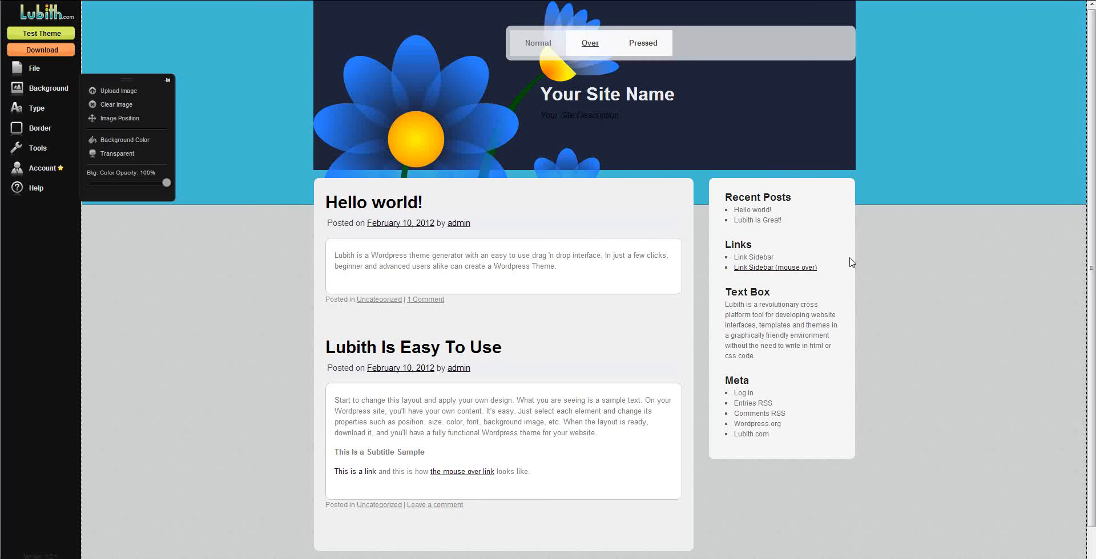
{"action": "left_click", "coordinate": [167, 84]}
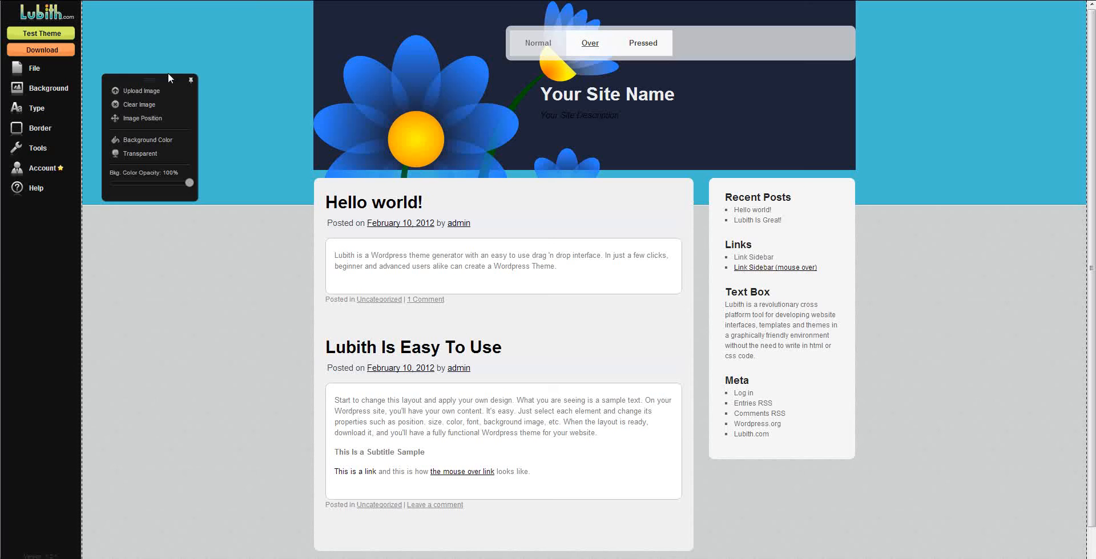
{"action": "left_click", "coordinate": [191, 80]}
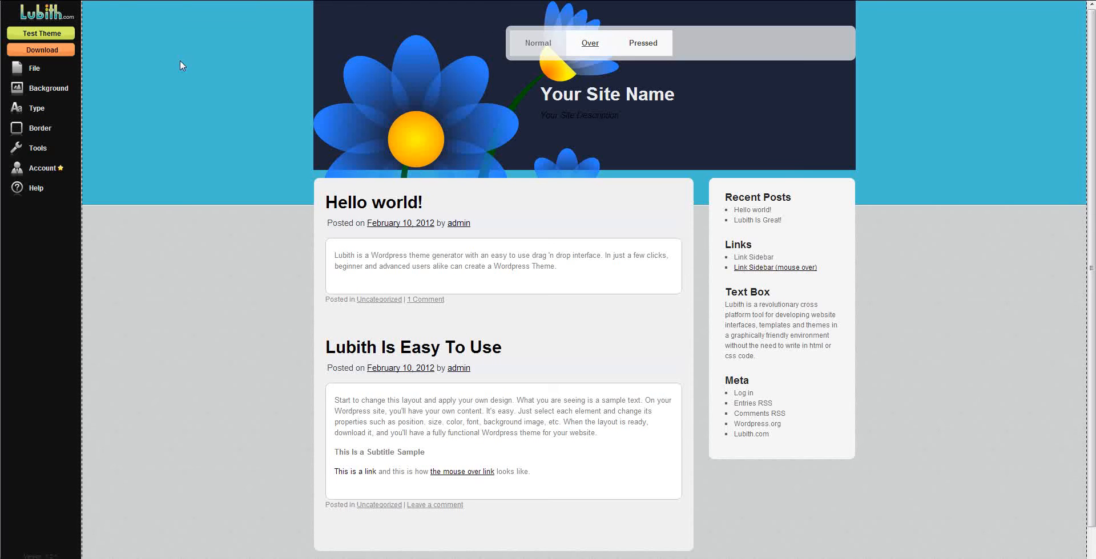
{"action": "left_click", "coordinate": [62, 91]}
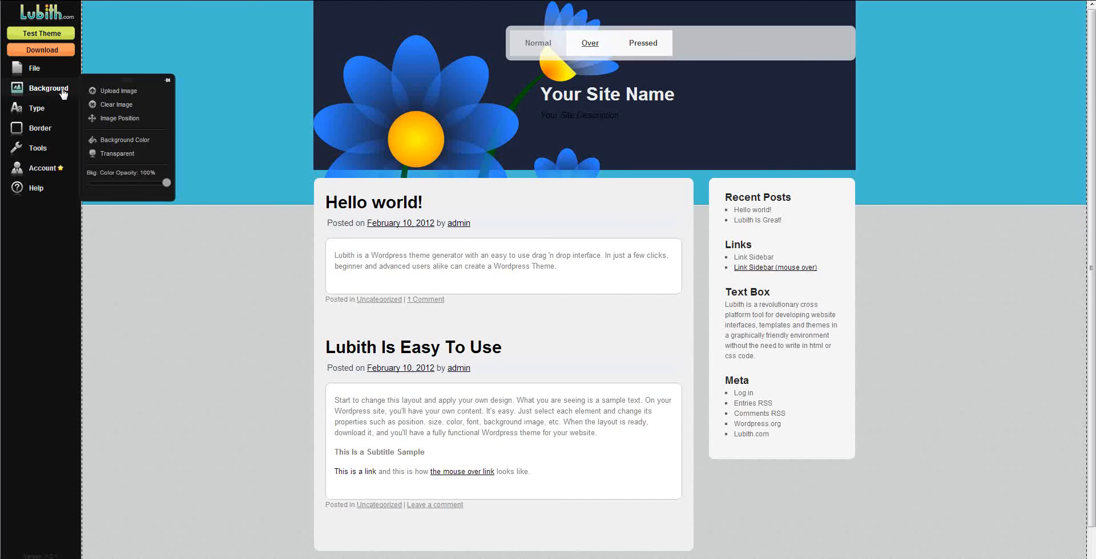
{"action": "left_click", "coordinate": [108, 91]}
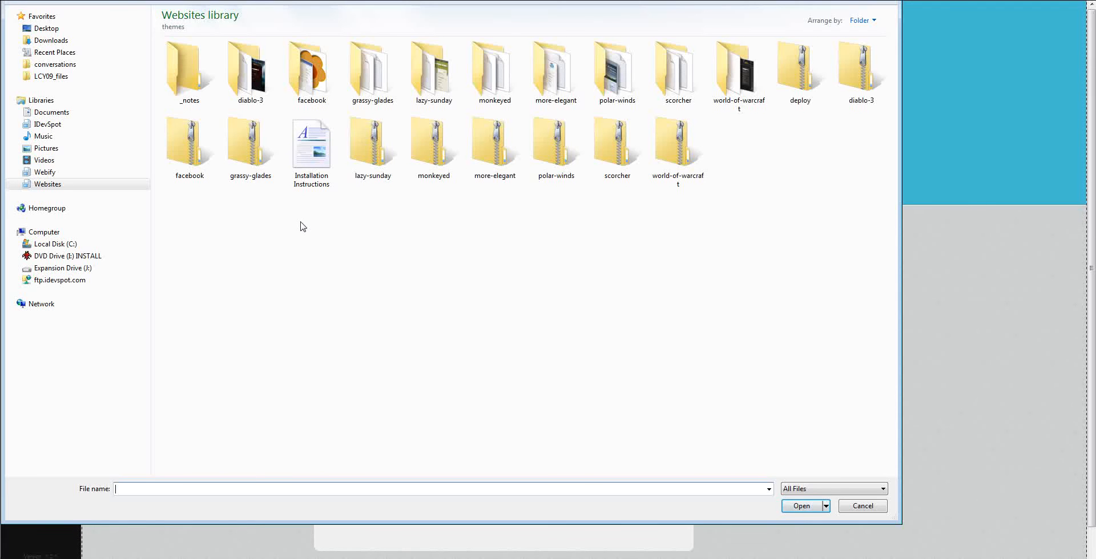
{"action": "double_click", "coordinate": [422, 89]}
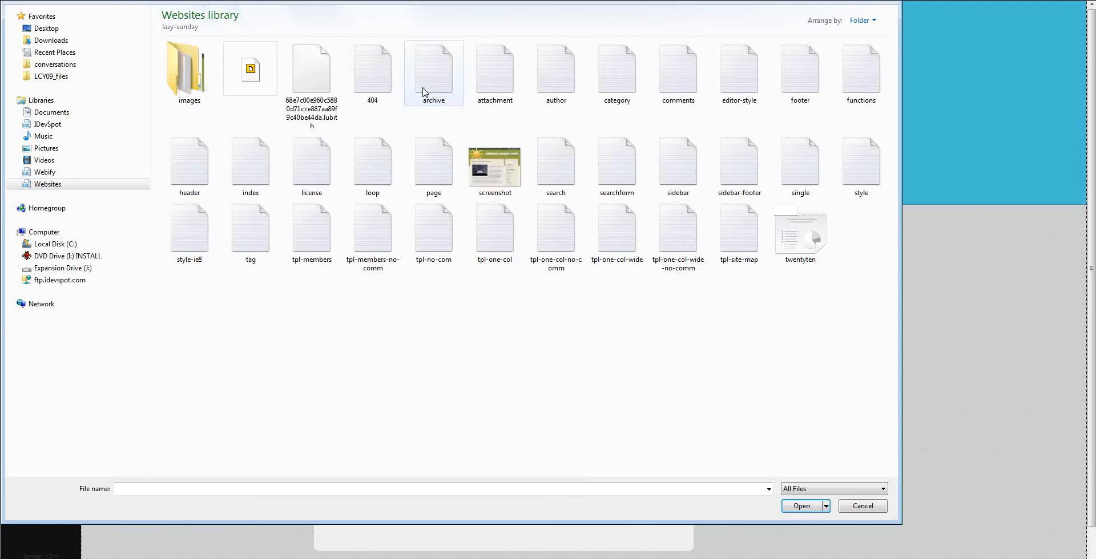
{"action": "double_click", "coordinate": [200, 79]}
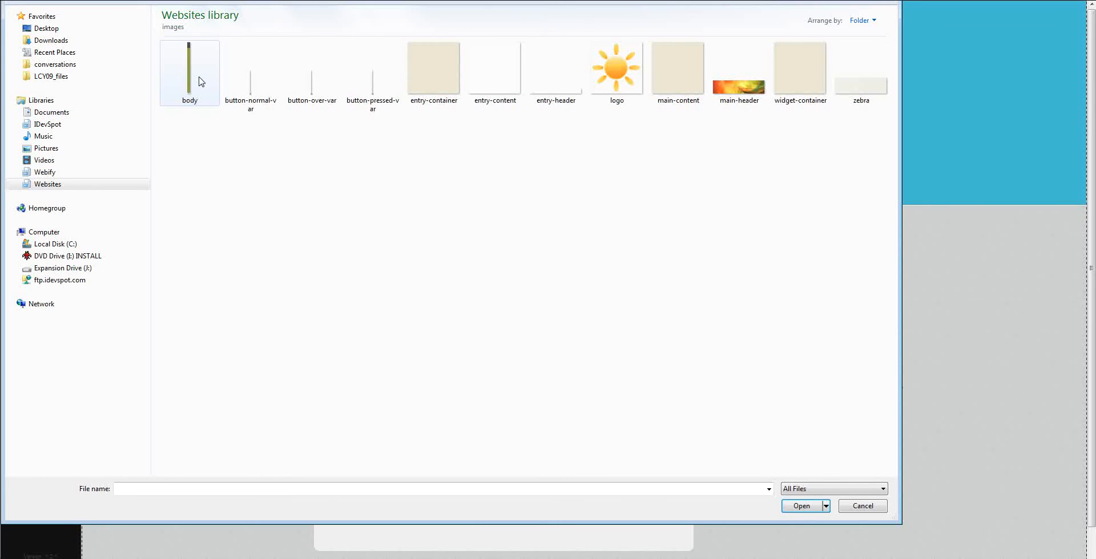
{"action": "left_click", "coordinate": [201, 82]}
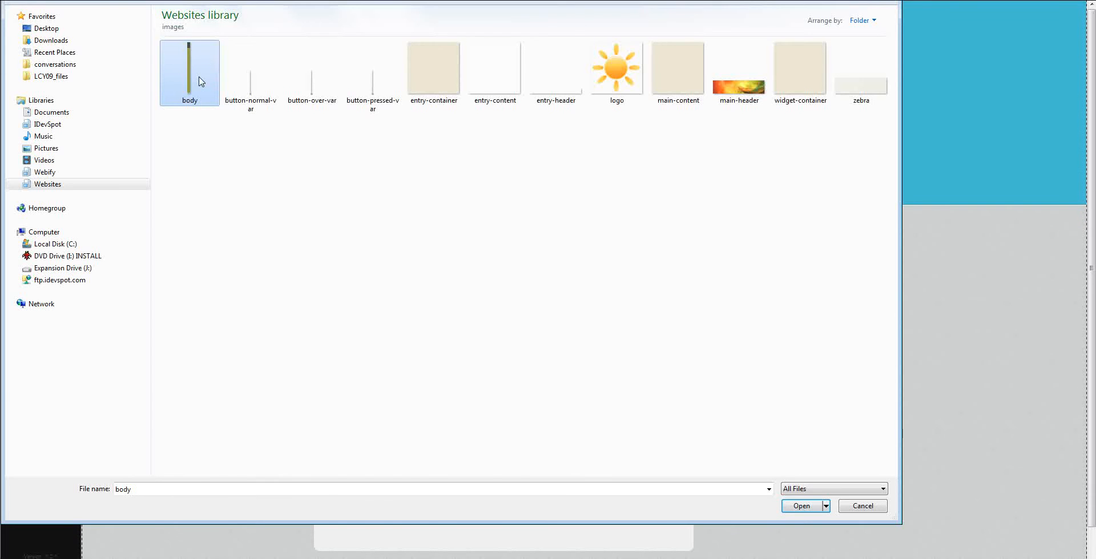
{"action": "double_click", "coordinate": [198, 77]}
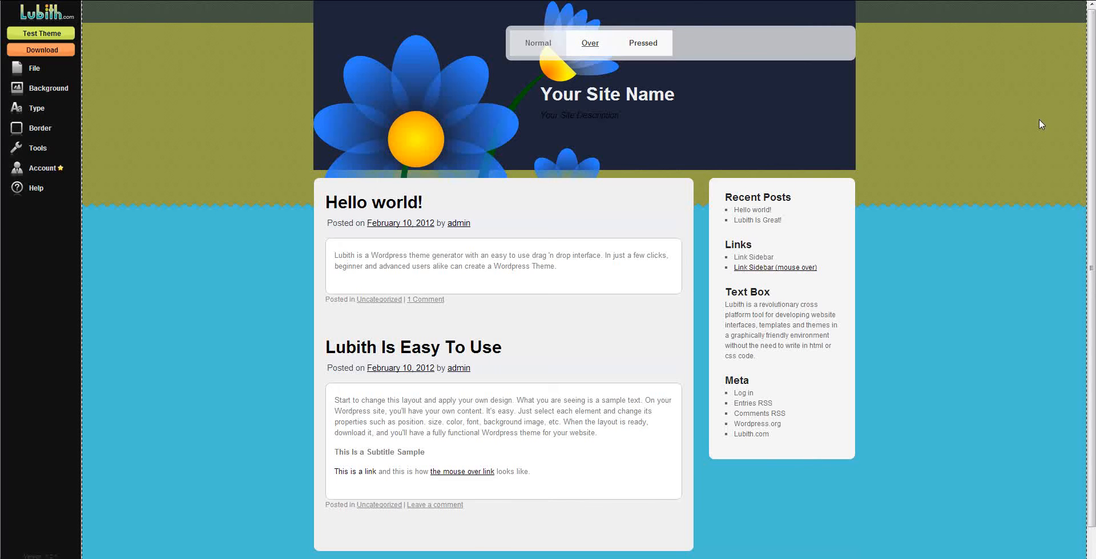
- Open the image position settings for the page body's background and move the dialog and background options panel apart
{"action": "mouse_move", "coordinate": [35, 91]}
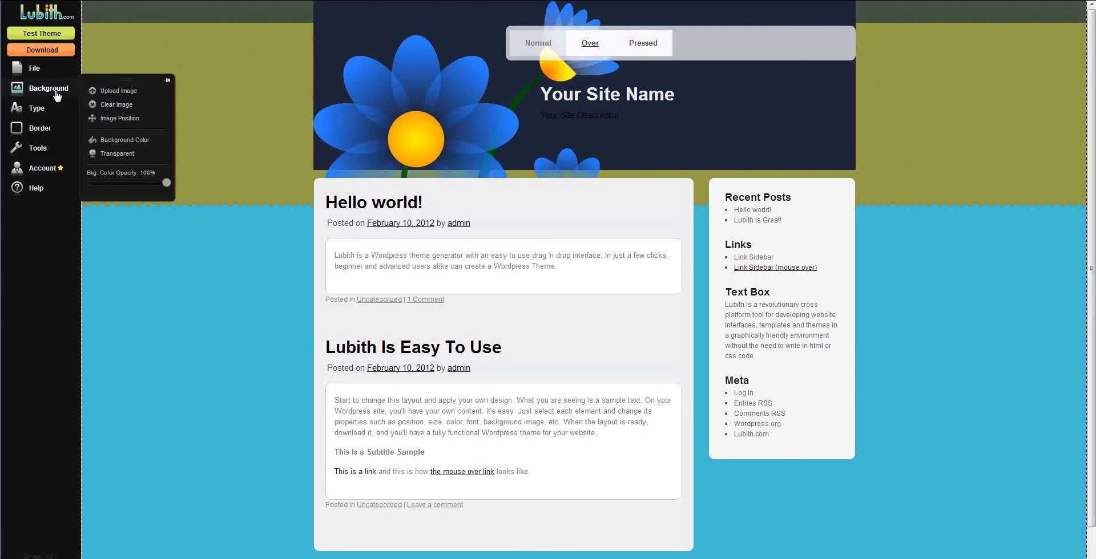
{"action": "left_click", "coordinate": [128, 118]}
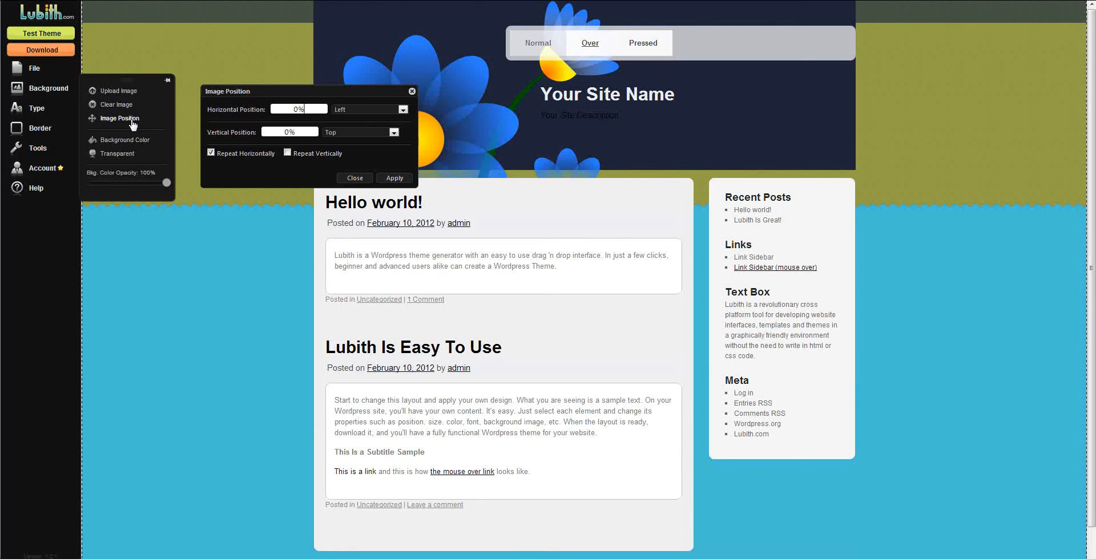
{"action": "left_click_drag", "start_coordinate": [348, 91], "coordinate": [307, 230]}
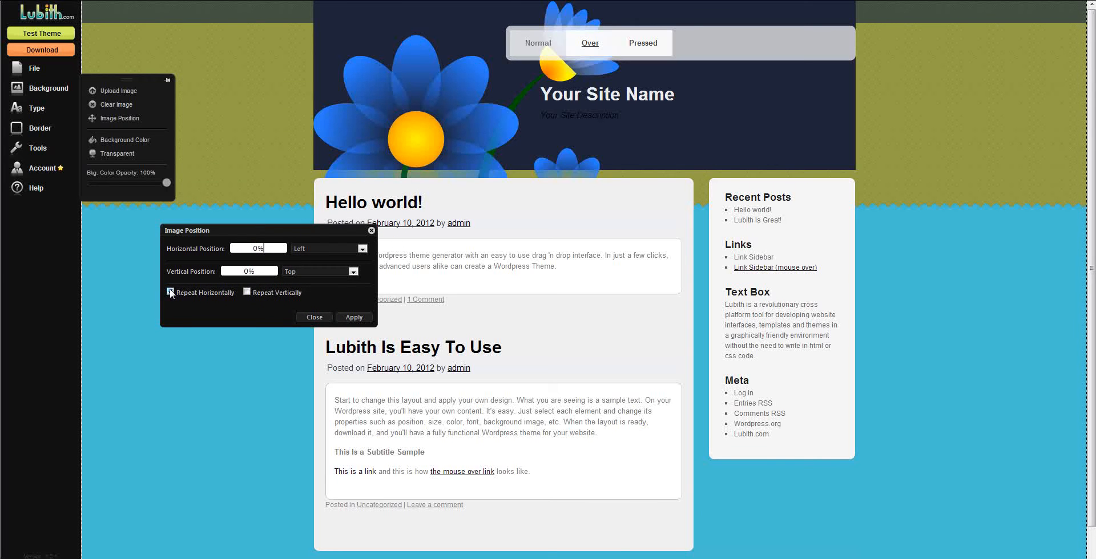
{"action": "left_click", "coordinate": [169, 83]}
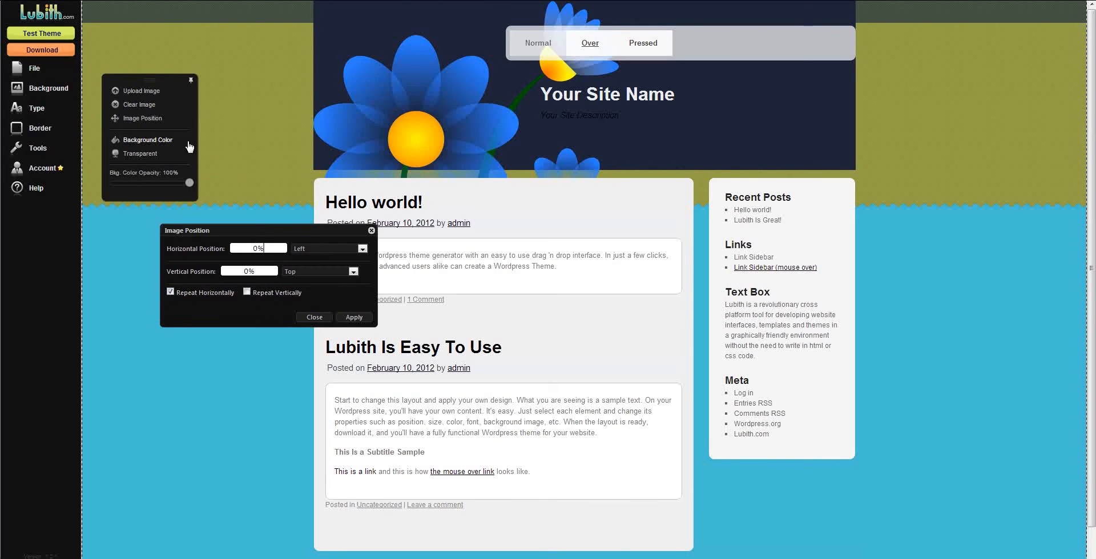
{"action": "left_click_drag", "start_coordinate": [180, 88], "coordinate": [184, 358]}
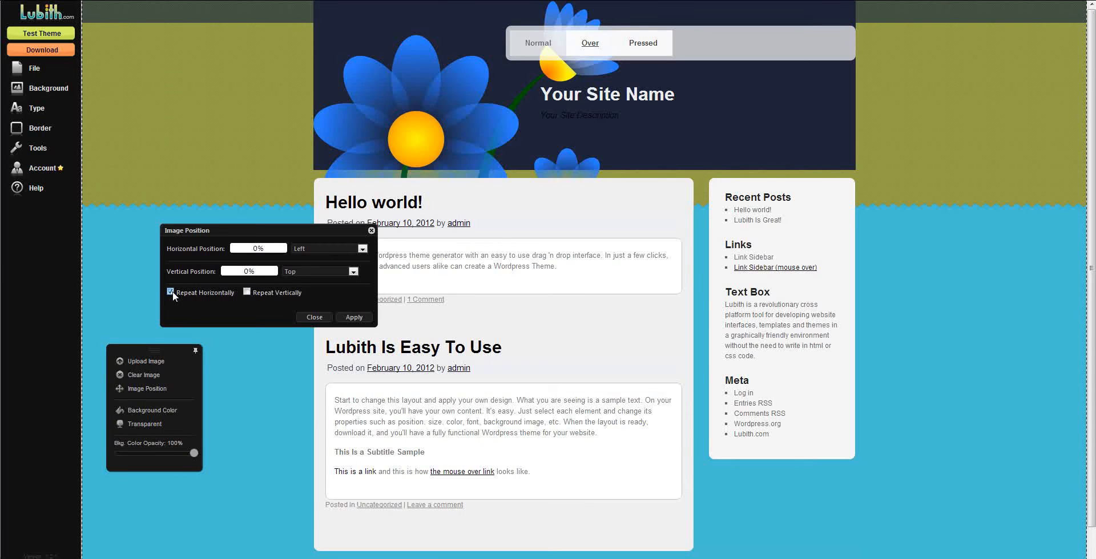
- Try the body image without horizontal repeat and with vertical repeat, restoring each setting after its trial
{"action": "left_click", "coordinate": [170, 291]}
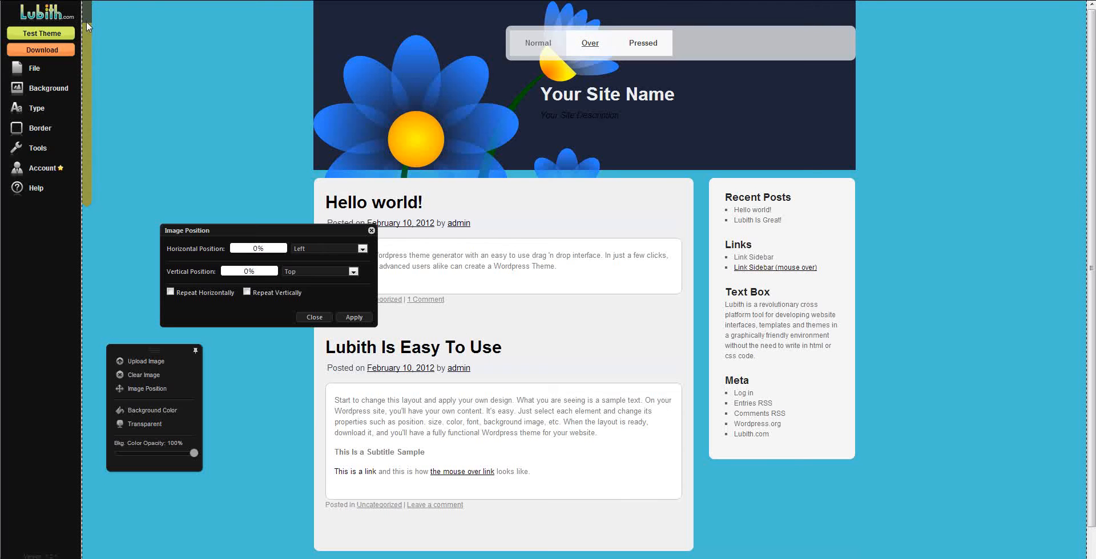
{"action": "left_click", "coordinate": [171, 292]}
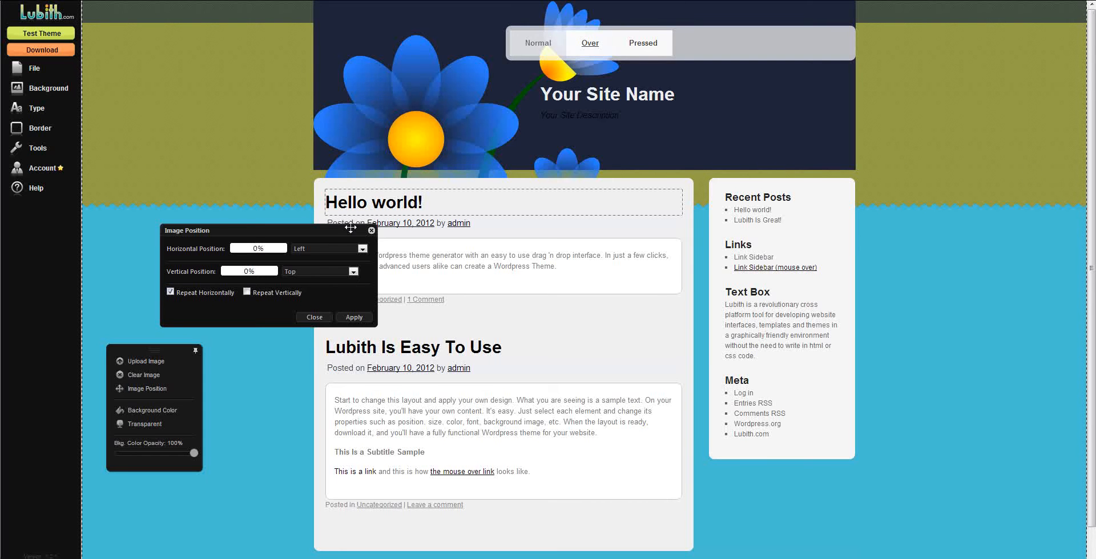
{"action": "left_click", "coordinate": [248, 292]}
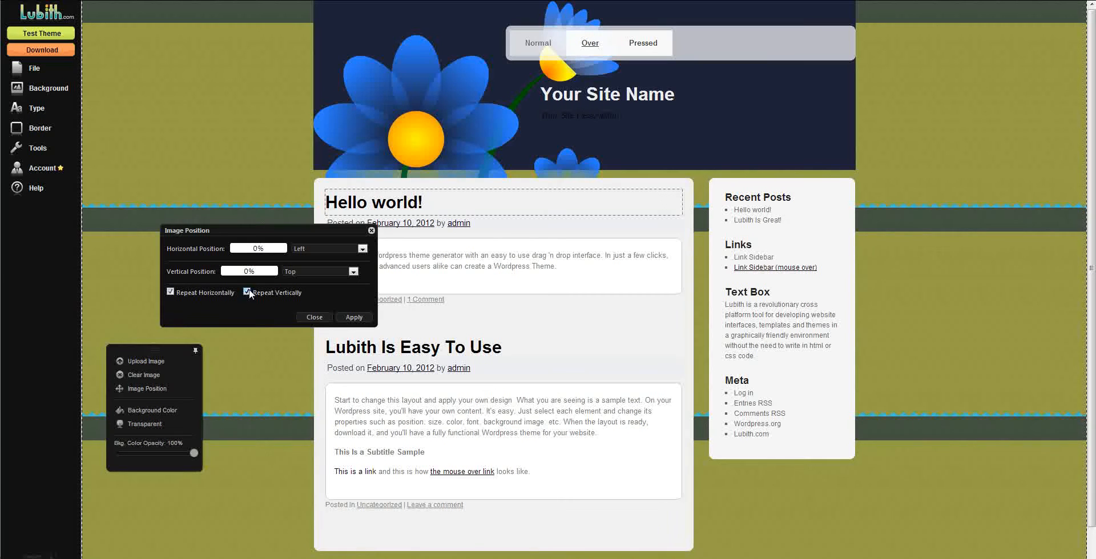
{"action": "left_click", "coordinate": [247, 292]}
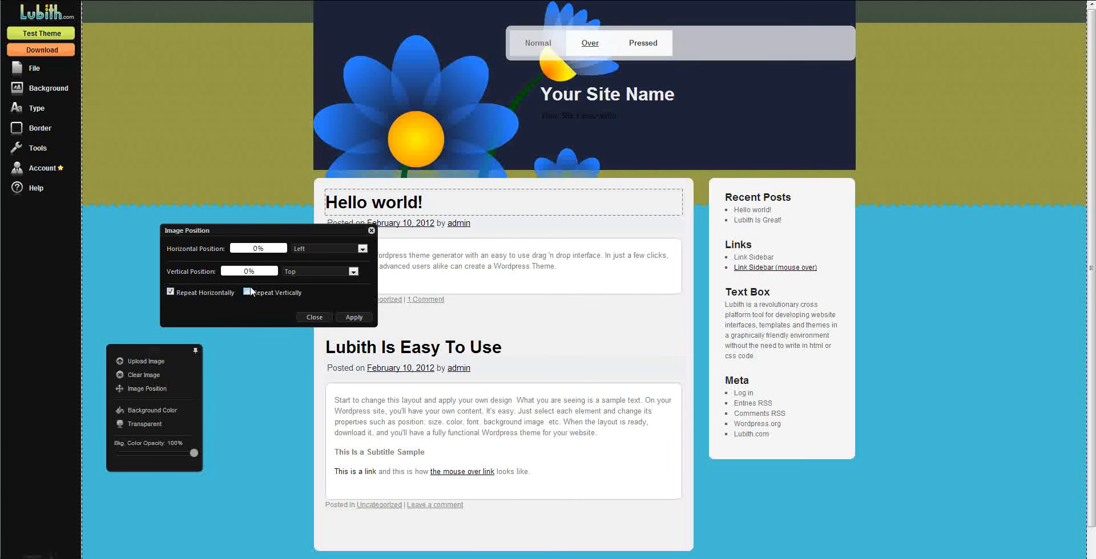
- Center the page body's background image horizontally and vertically, and turn off its horizontal repeat
{"action": "left_click", "coordinate": [312, 250]}
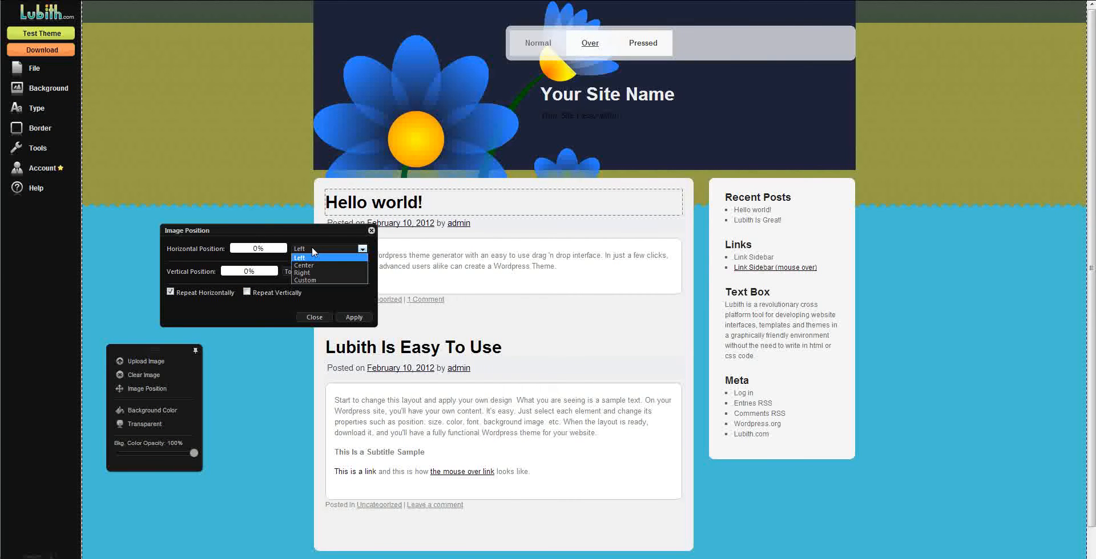
{"action": "left_click", "coordinate": [314, 263]}
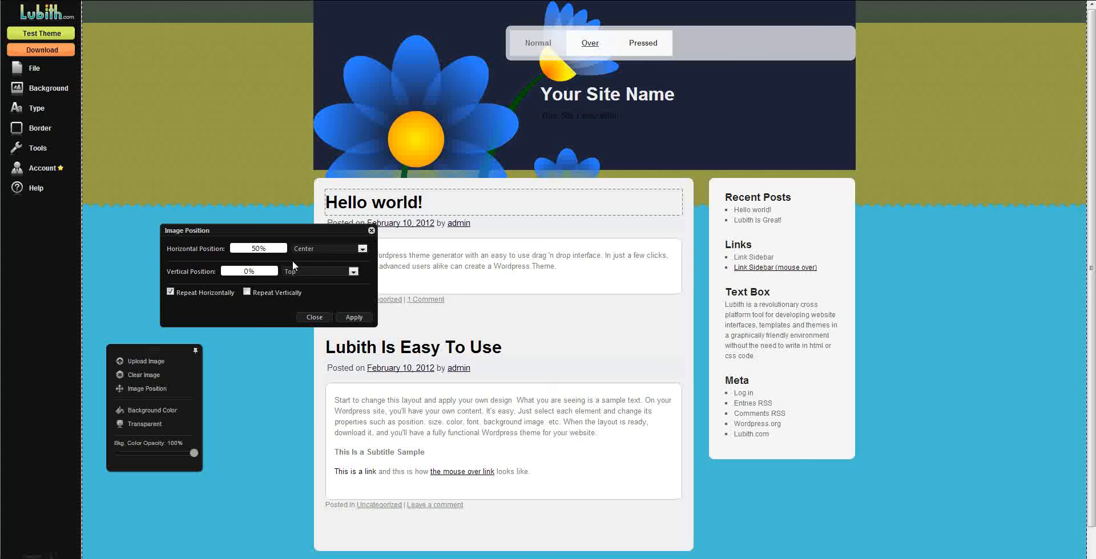
{"action": "left_click", "coordinate": [313, 271]}
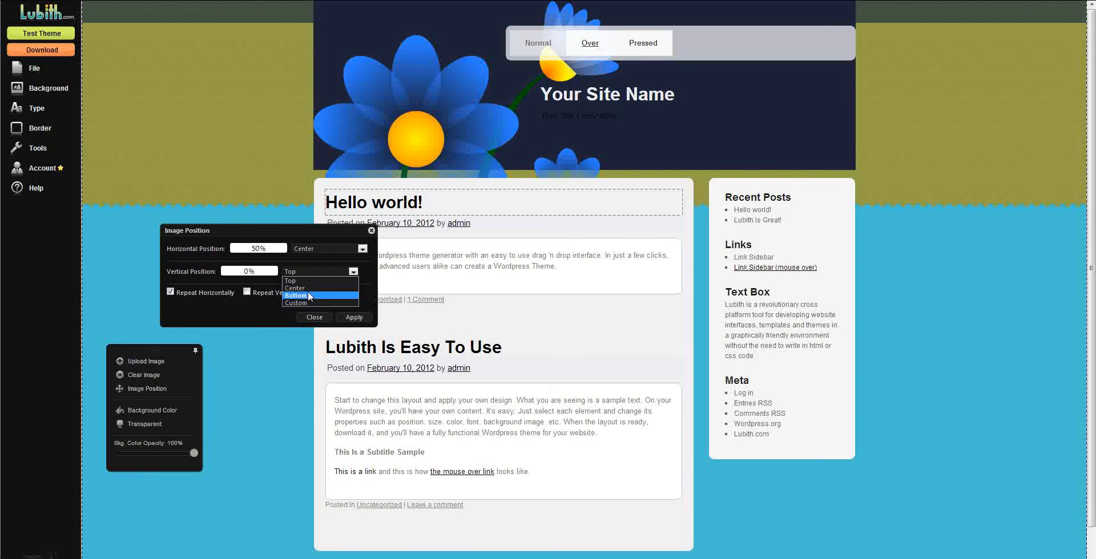
{"action": "left_click", "coordinate": [311, 289]}
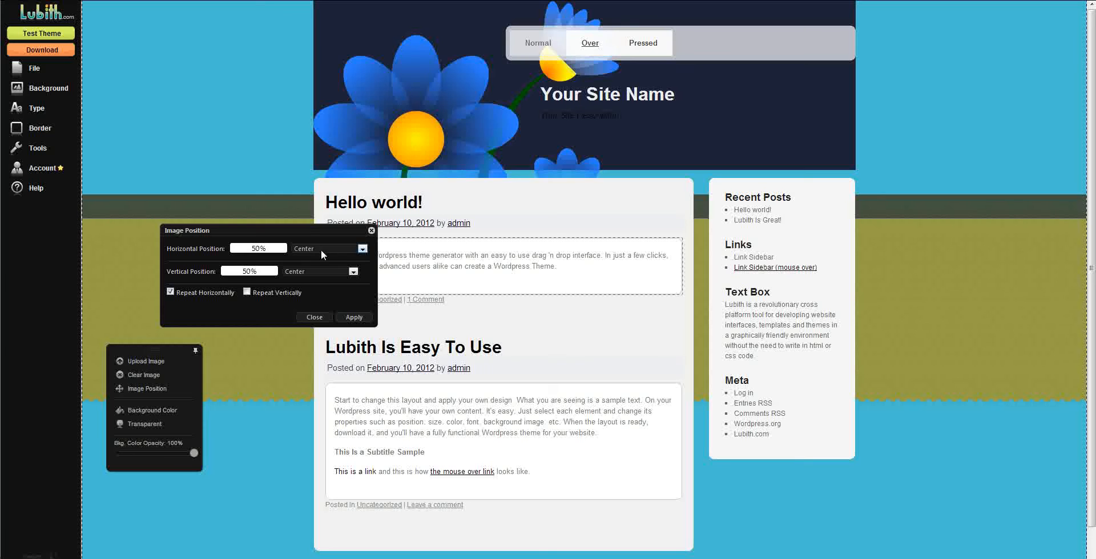
{"action": "left_click", "coordinate": [171, 292]}
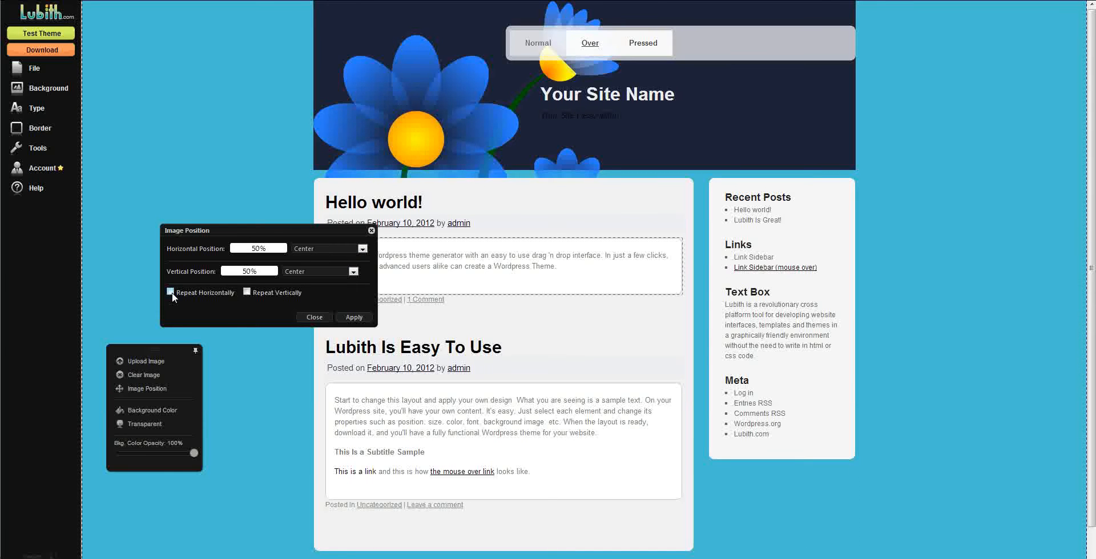
- Select the main content wrapper, set its background color opacity to 0%, and move the image position dialog off the content
{"action": "left_click", "coordinate": [600, 207]}
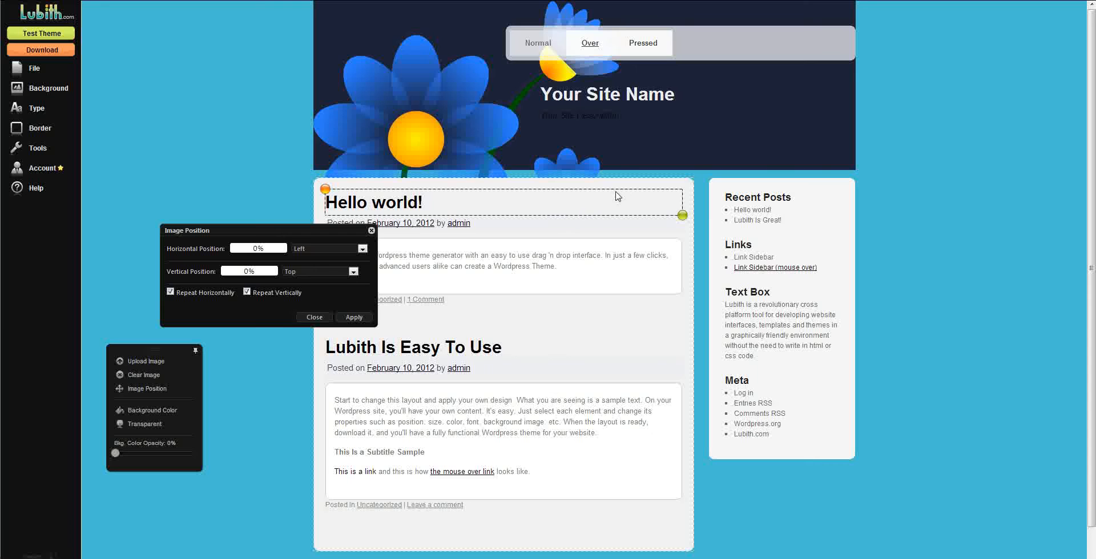
{"action": "left_click", "coordinate": [624, 188]}
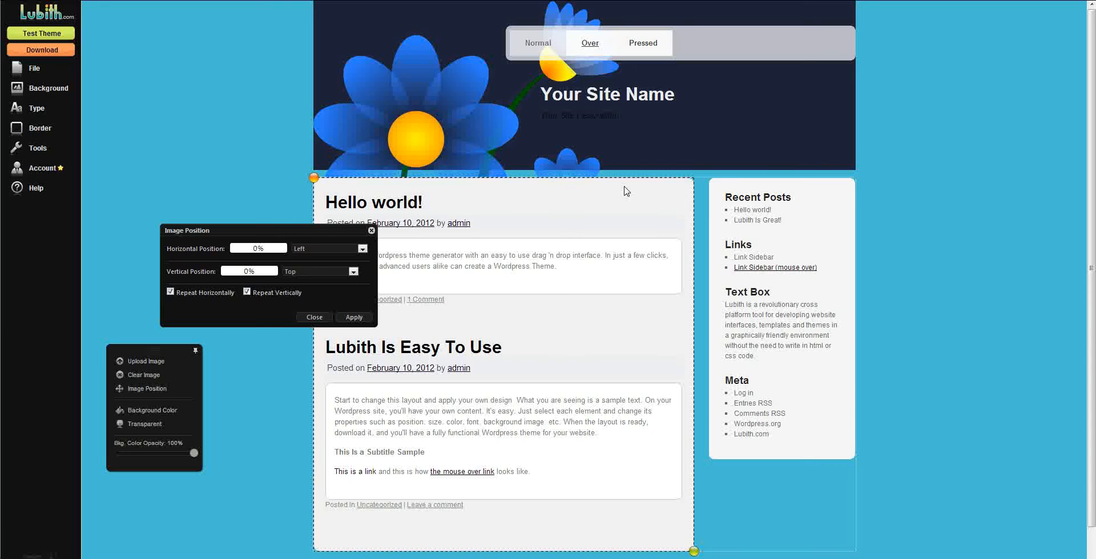
{"action": "left_click", "coordinate": [54, 96]}
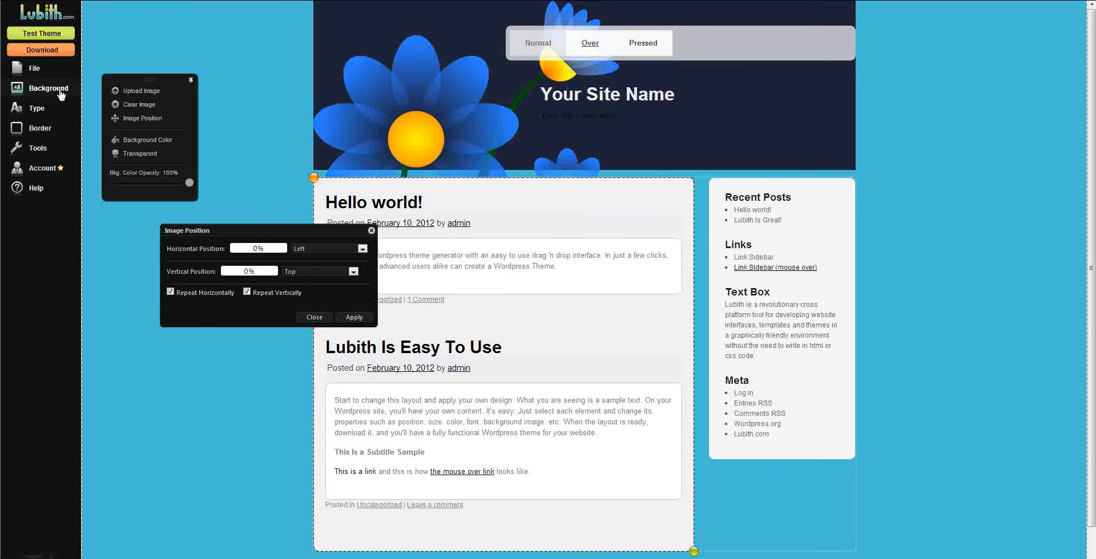
{"action": "left_click_drag", "start_coordinate": [175, 185], "coordinate": [73, 185]}
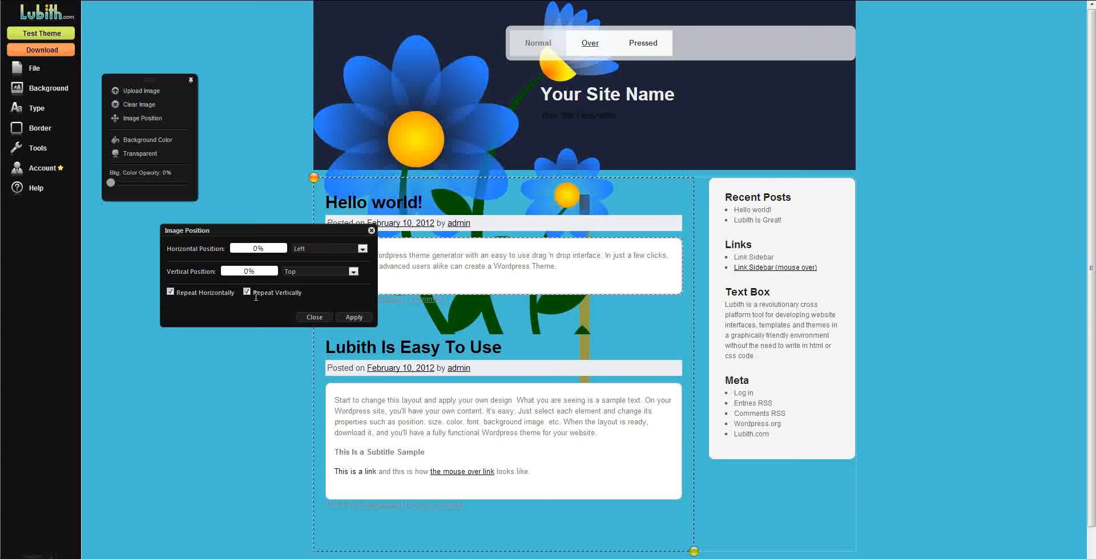
{"action": "left_click_drag", "start_coordinate": [244, 229], "coordinate": [192, 319]}
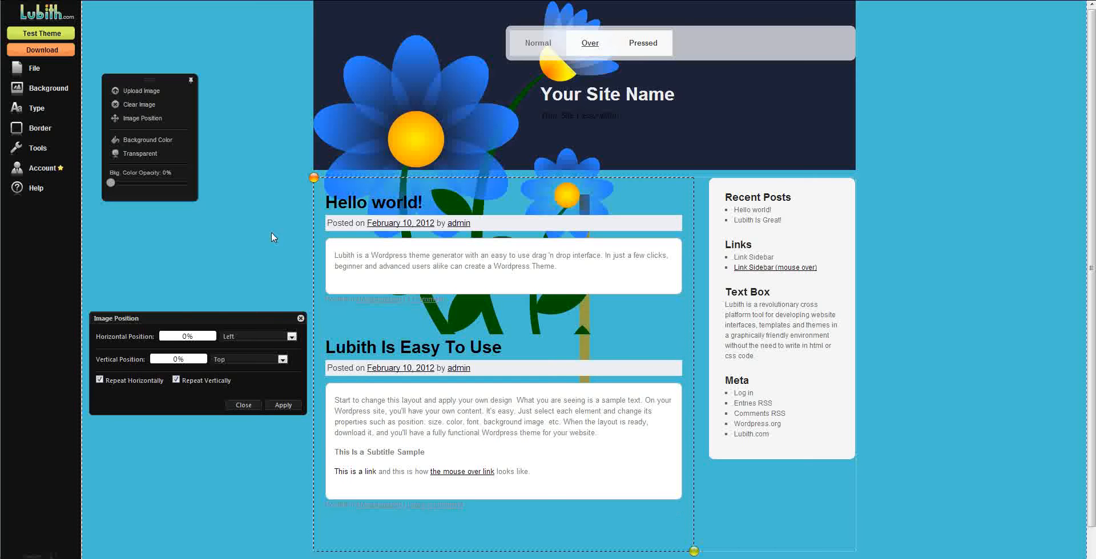
- Turn off horizontal and vertical repeat for the page body's background image and set its horizontal position to Left
{"action": "left_click", "coordinate": [100, 379]}
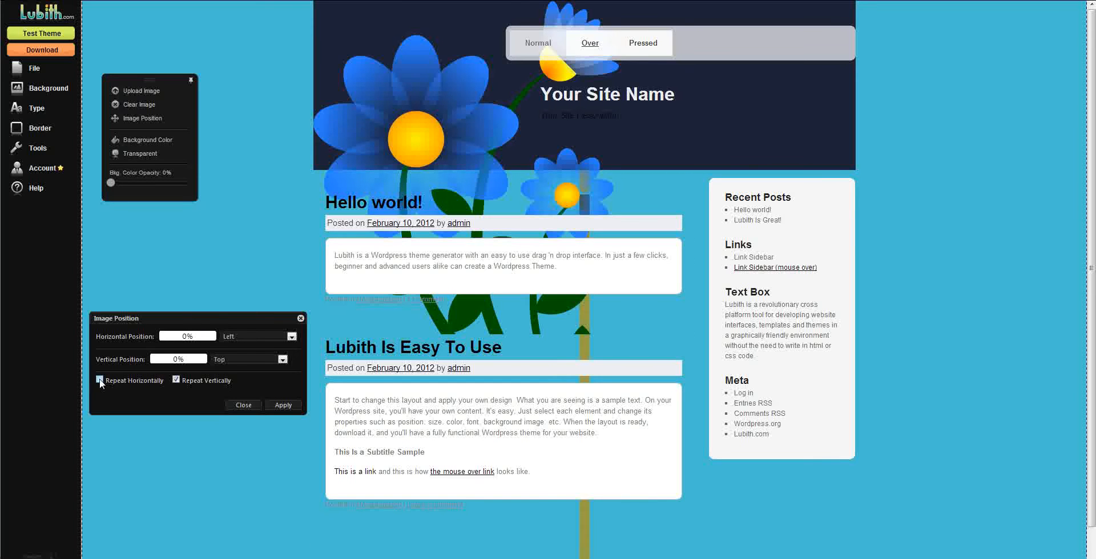
{"action": "left_click", "coordinate": [175, 380]}
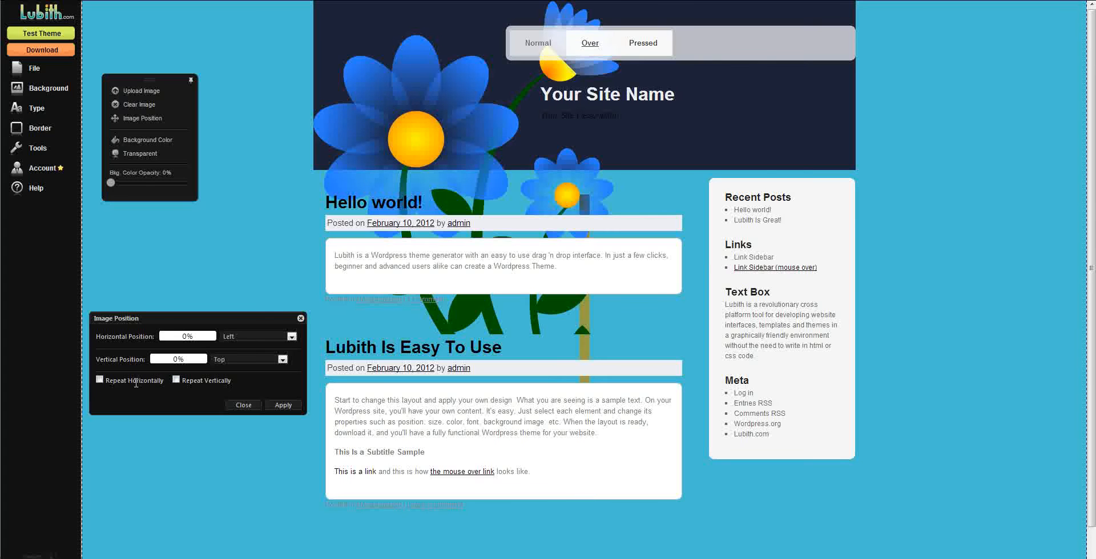
{"action": "left_click", "coordinate": [237, 337]}
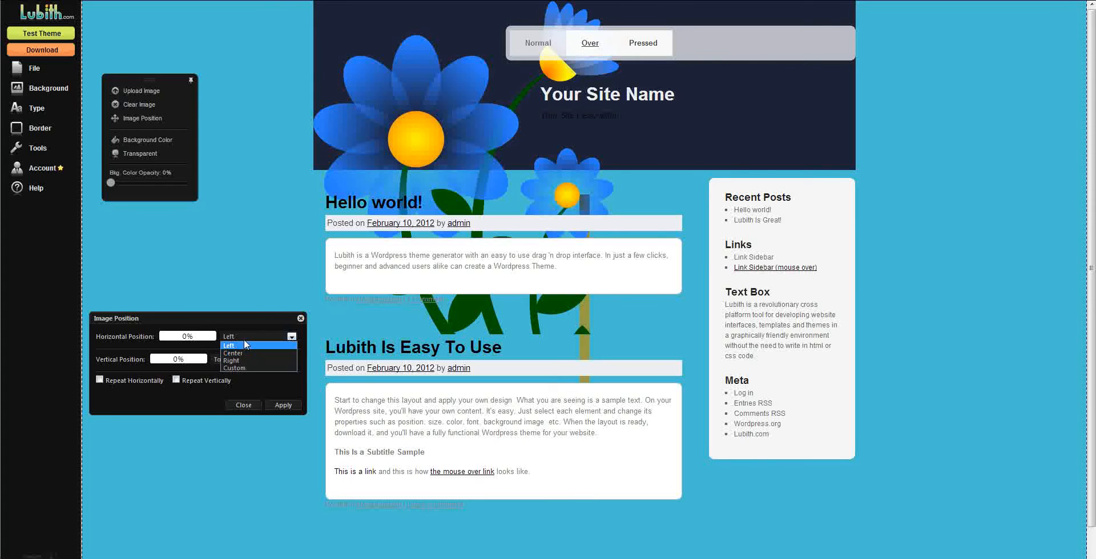
{"action": "left_click", "coordinate": [241, 345]}
{"action": "left_click", "coordinate": [237, 359]}
{"action": "left_click", "coordinate": [235, 361]}
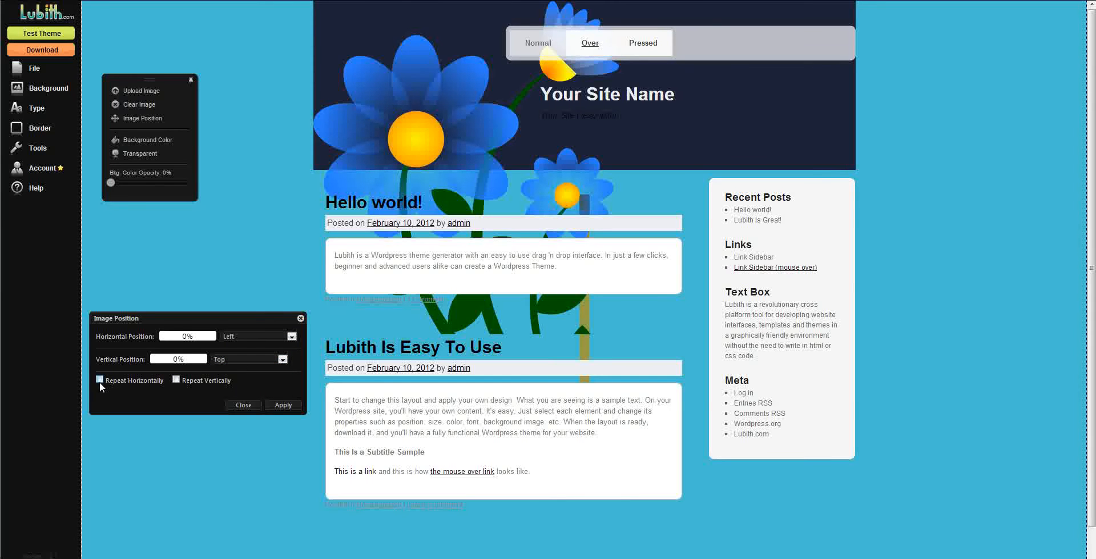
- Repeat the body's background image horizontally and try its vertical position at Top and Center, ending on Bottom
{"action": "left_click", "coordinate": [100, 380]}
{"action": "left_click", "coordinate": [227, 358]}
{"action": "left_click", "coordinate": [227, 369]}
{"action": "left_click", "coordinate": [222, 365]}
{"action": "left_click", "coordinate": [230, 377]}
{"action": "left_click", "coordinate": [229, 361]}
{"action": "left_click", "coordinate": [229, 369]}
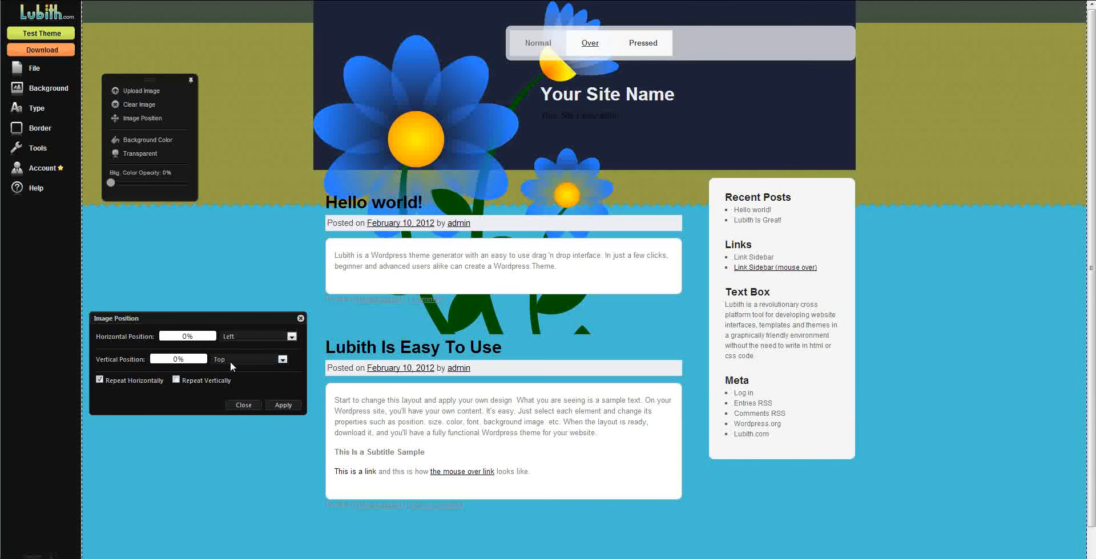
{"action": "left_click", "coordinate": [231, 358]}
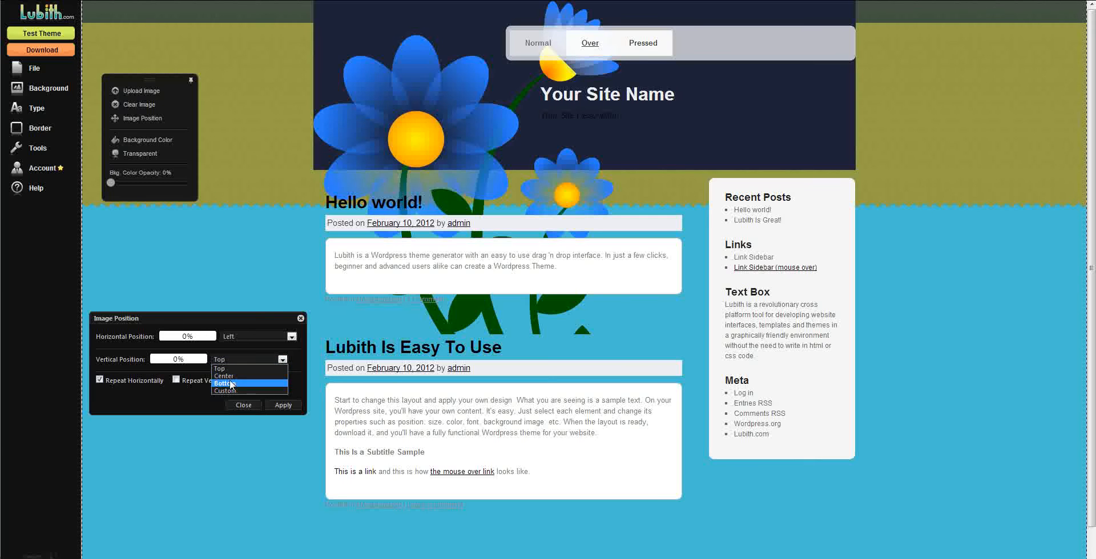
{"action": "left_click", "coordinate": [231, 384]}
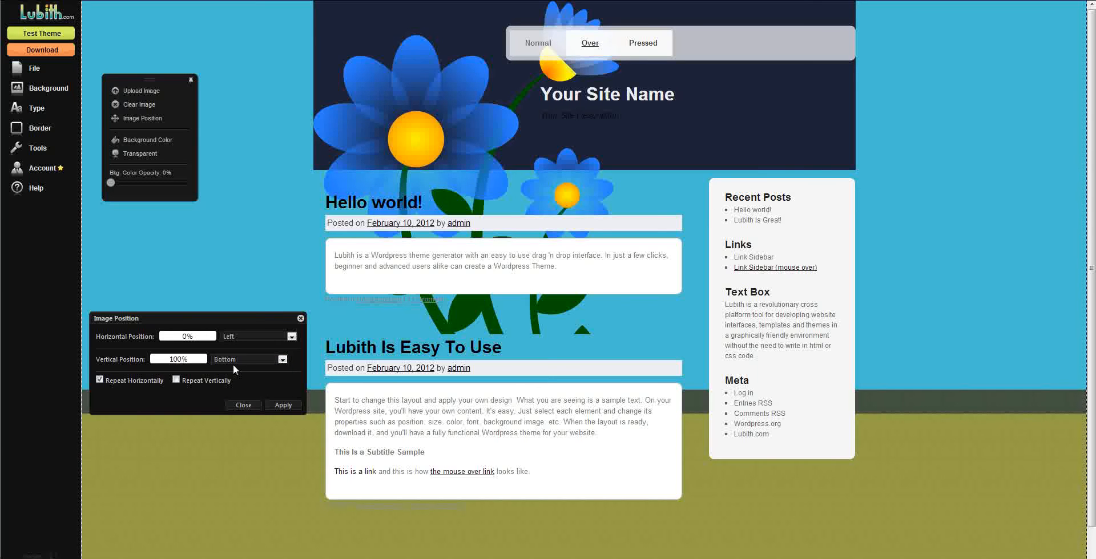
- Try the vertical position of the page body's background image at Center and Bottom, and finish with it set to Top
{"action": "left_click", "coordinate": [235, 357]}
{"action": "left_click", "coordinate": [234, 368]}
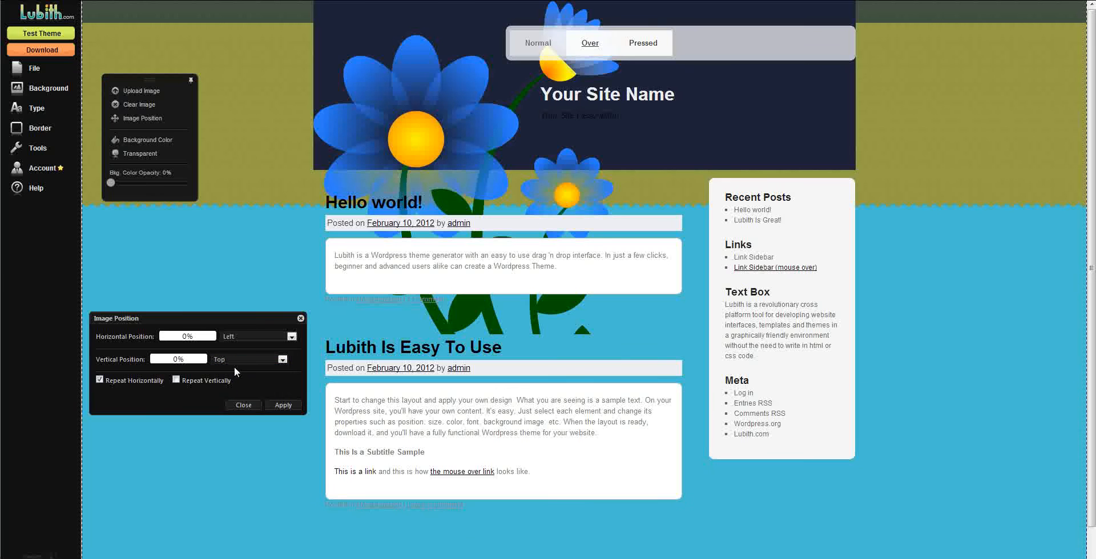
{"action": "left_click", "coordinate": [235, 359]}
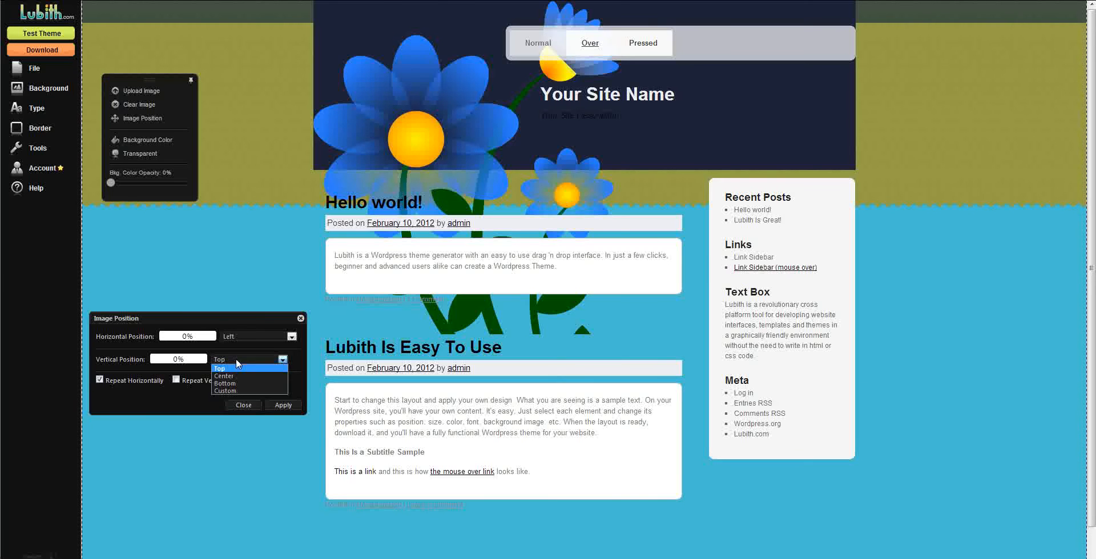
{"action": "left_click", "coordinate": [234, 377]}
{"action": "left_click", "coordinate": [234, 359]}
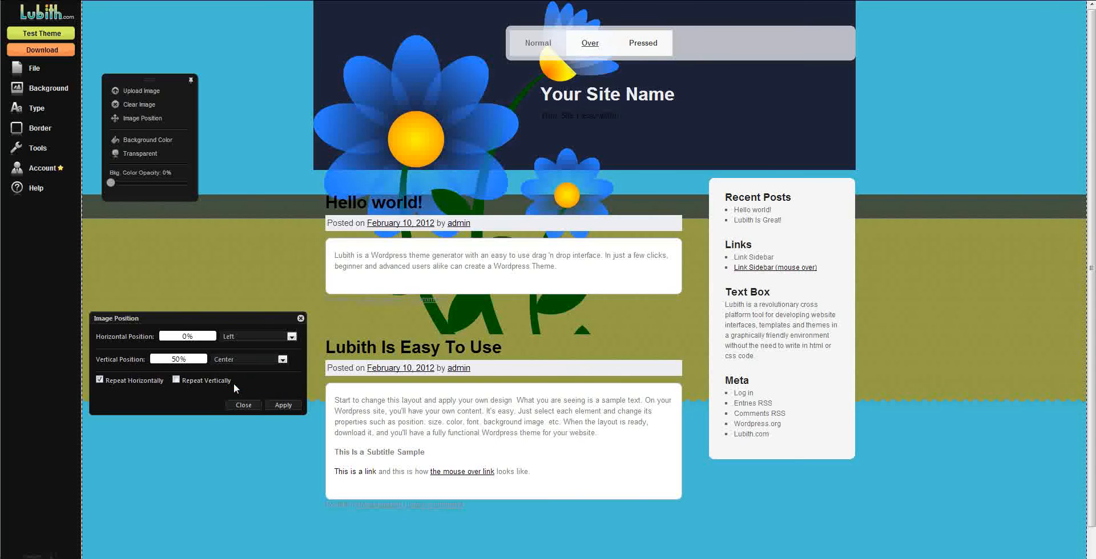
{"action": "left_click", "coordinate": [234, 383]}
{"action": "left_click", "coordinate": [235, 363]}
{"action": "left_click", "coordinate": [234, 369]}
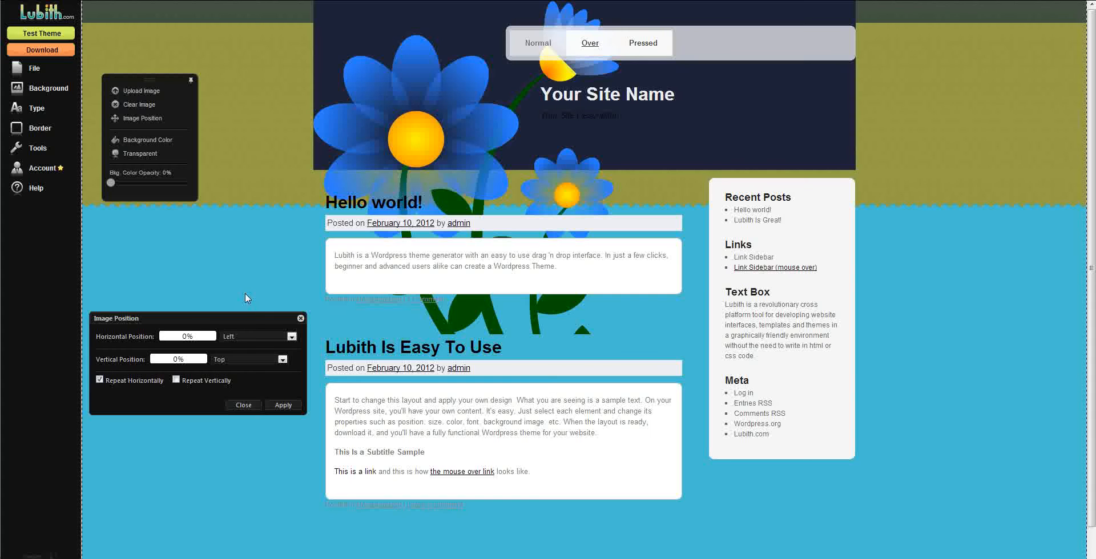
- Move the Image Position dialog lower and park the floating Background panel in the empty area beside the sidebar
{"action": "left_click_drag", "start_coordinate": [246, 319], "coordinate": [245, 346]}
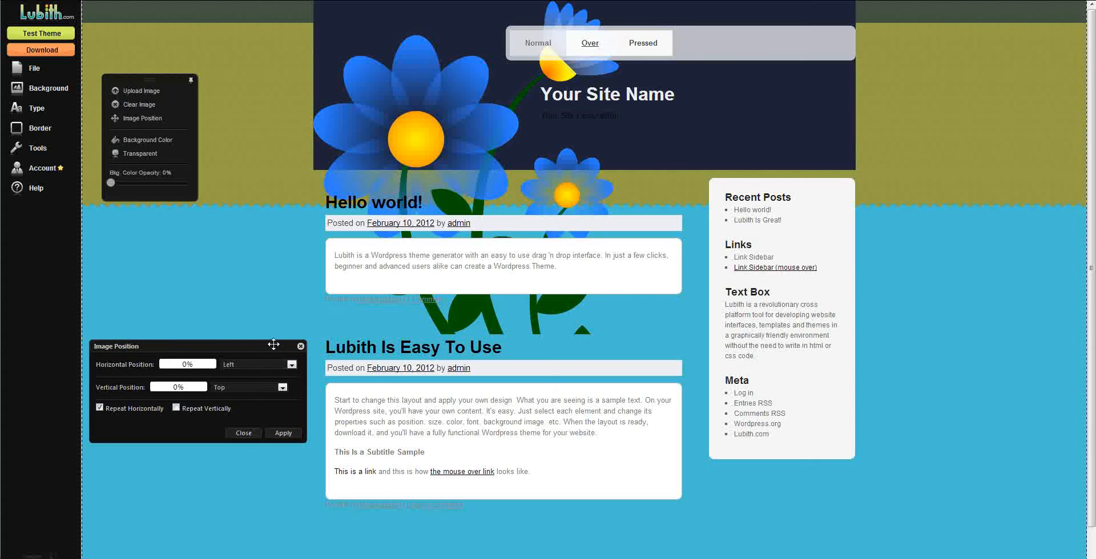
{"action": "left_click_drag", "start_coordinate": [273, 348], "coordinate": [272, 354]}
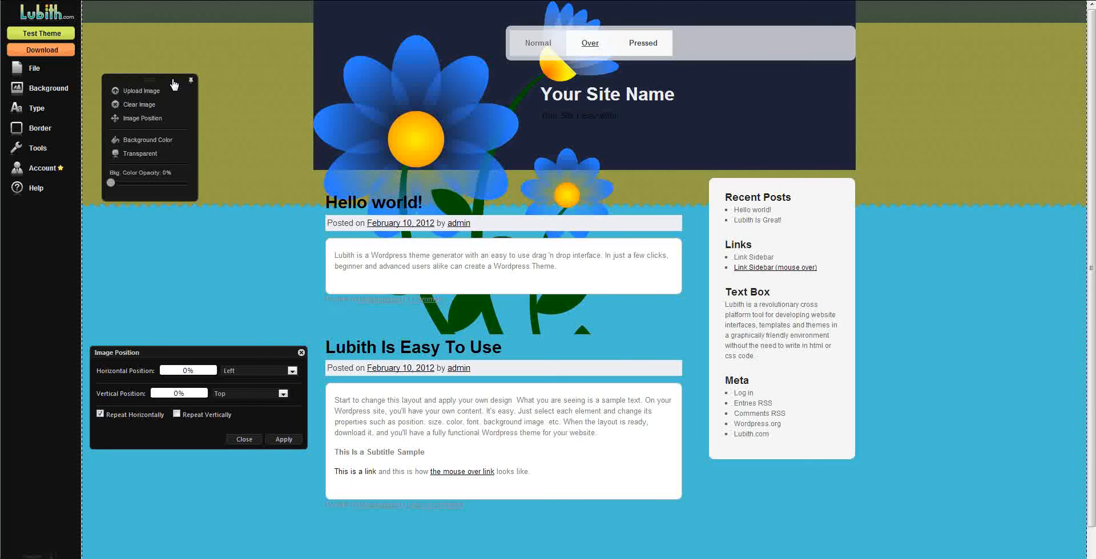
{"action": "left_click_drag", "start_coordinate": [172, 87], "coordinate": [164, 218]}
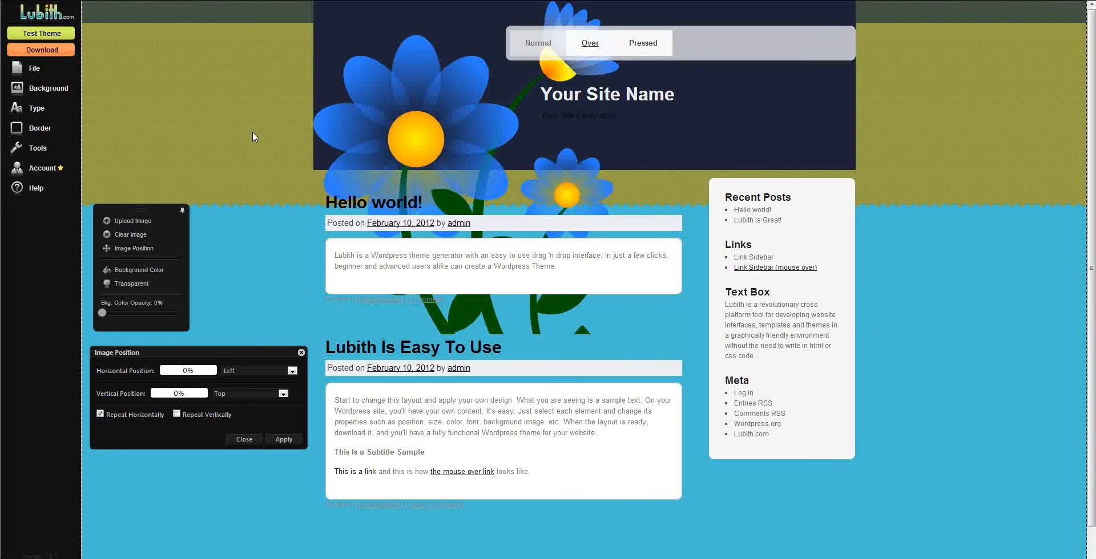
{"action": "left_click", "coordinate": [827, 152]}
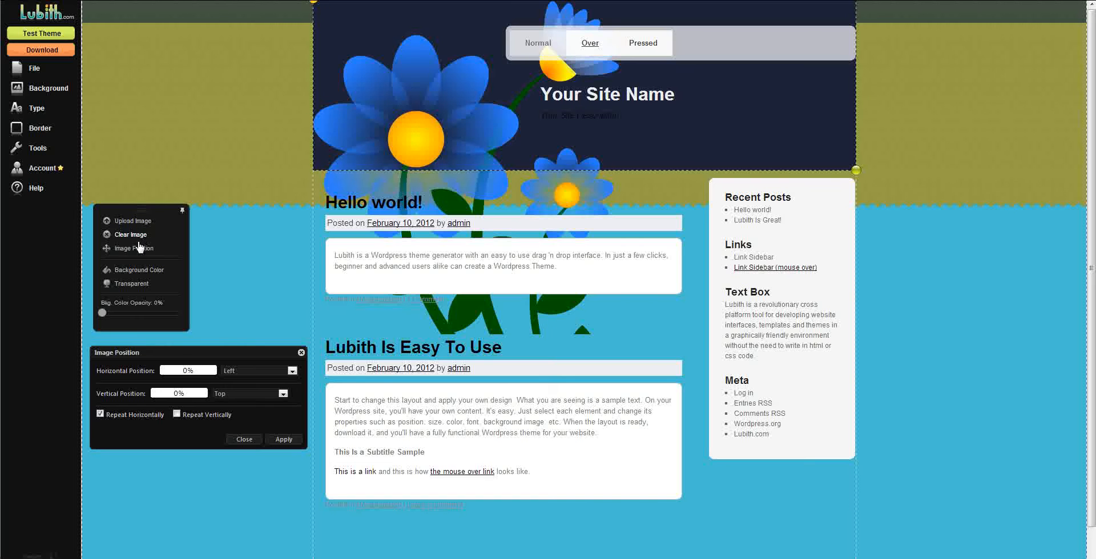
{"action": "left_click", "coordinate": [34, 148]}
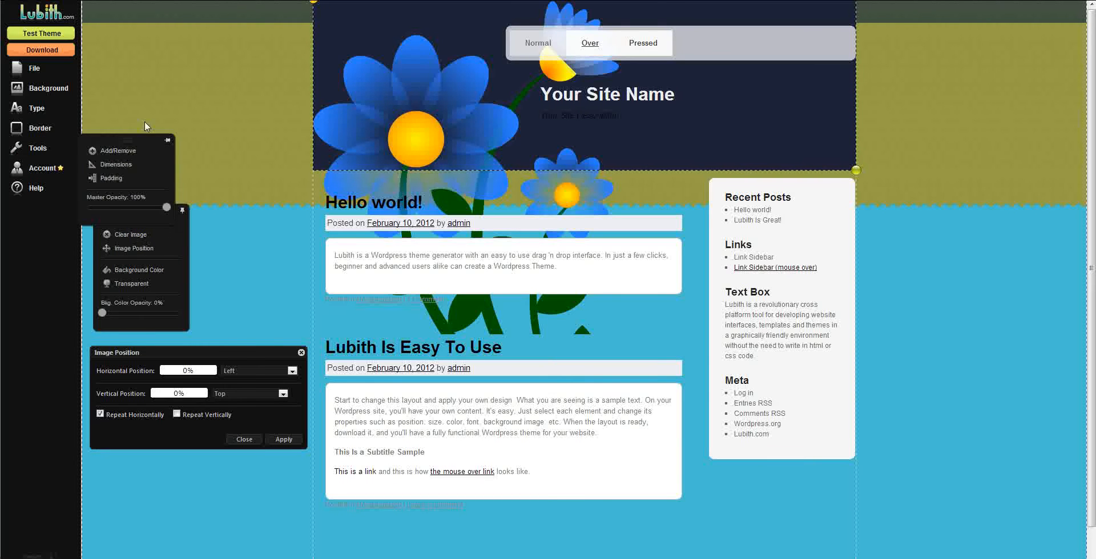
{"action": "left_click_drag", "start_coordinate": [161, 209], "coordinate": [658, 308]}
{"action": "left_click_drag", "start_coordinate": [810, 318], "coordinate": [994, 381]}
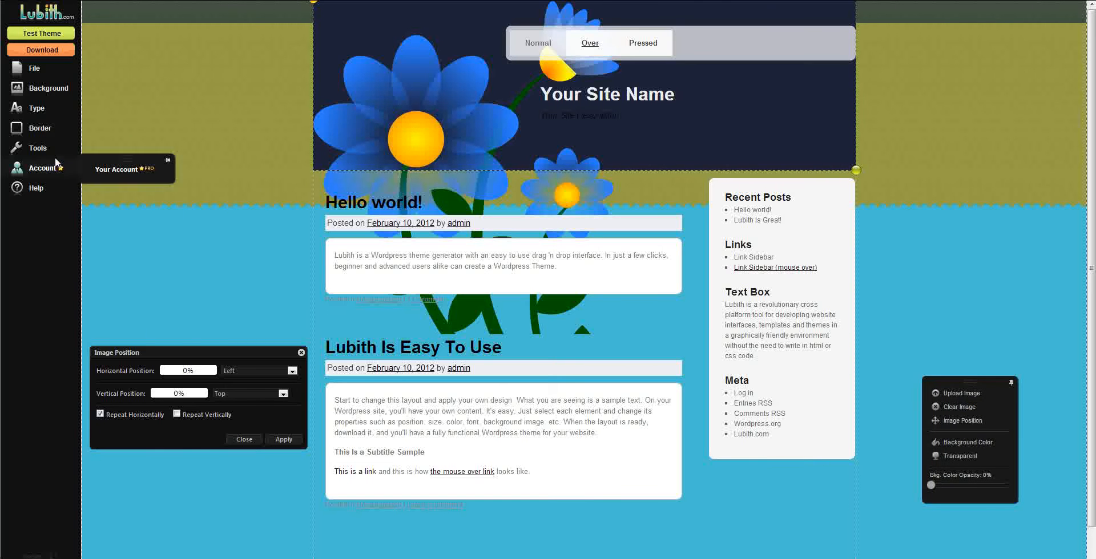
- Set the header's border to none and its corner radius to 20px
{"action": "mouse_move", "coordinate": [39, 137]}
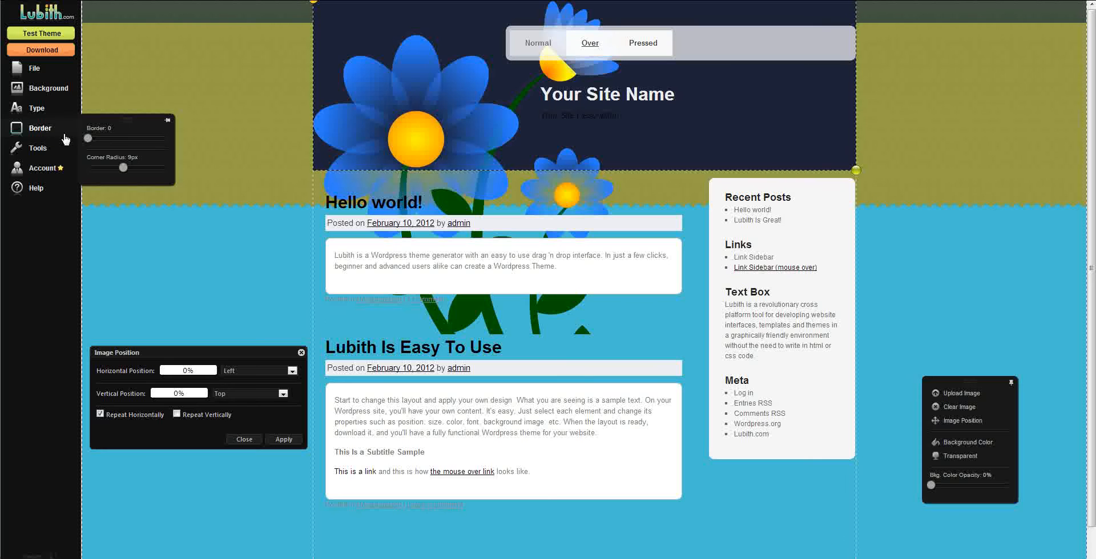
{"action": "mouse_move", "coordinate": [89, 138]}
{"action": "left_mouse_down"}
{"action": "mouse_move", "coordinate": [97, 142]}
{"action": "mouse_move", "coordinate": [79, 138]}
{"action": "left_mouse_up"}
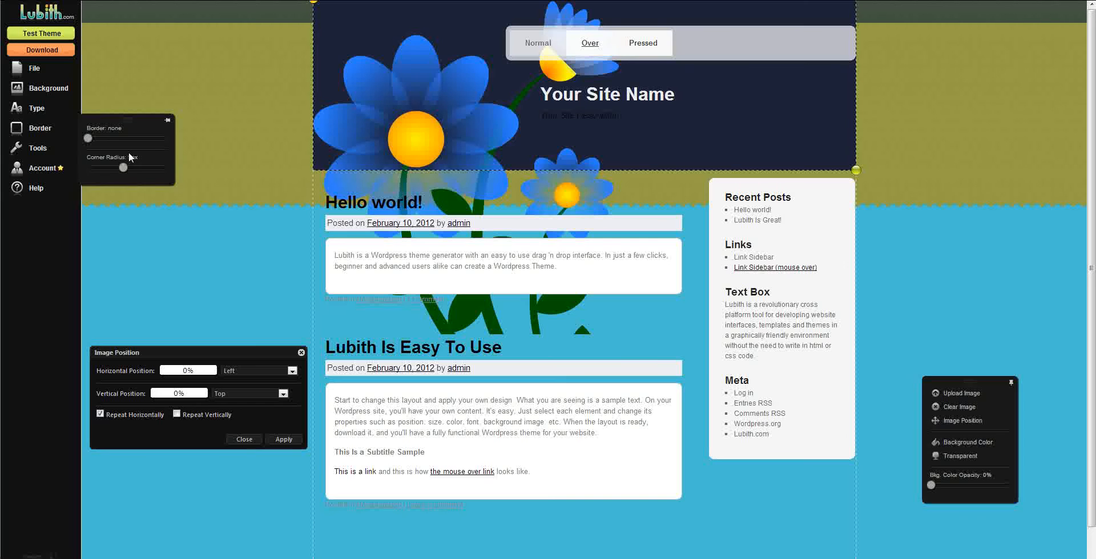
{"action": "left_click", "coordinate": [849, 159]}
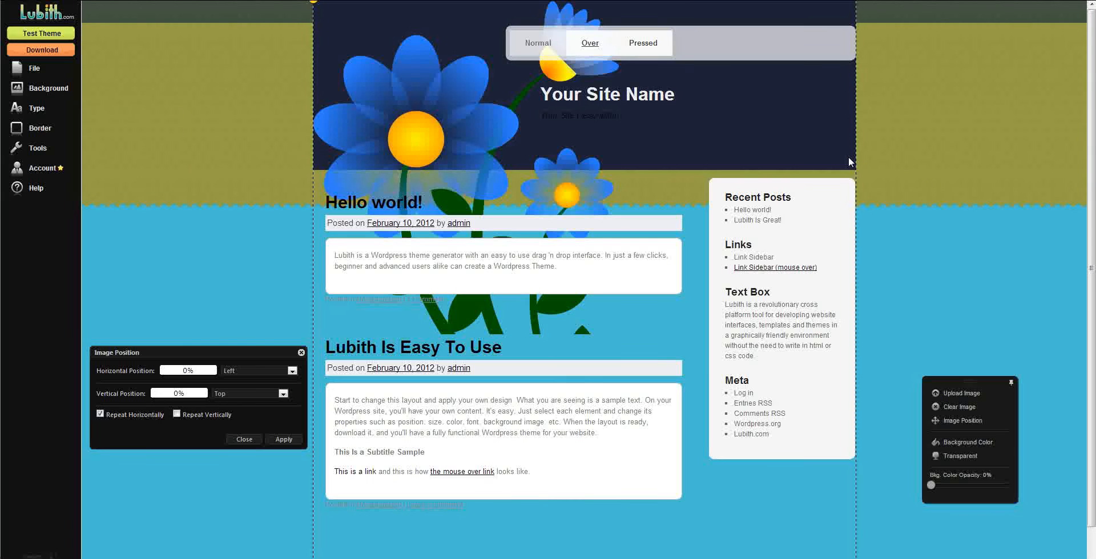
{"action": "left_click", "coordinate": [809, 123]}
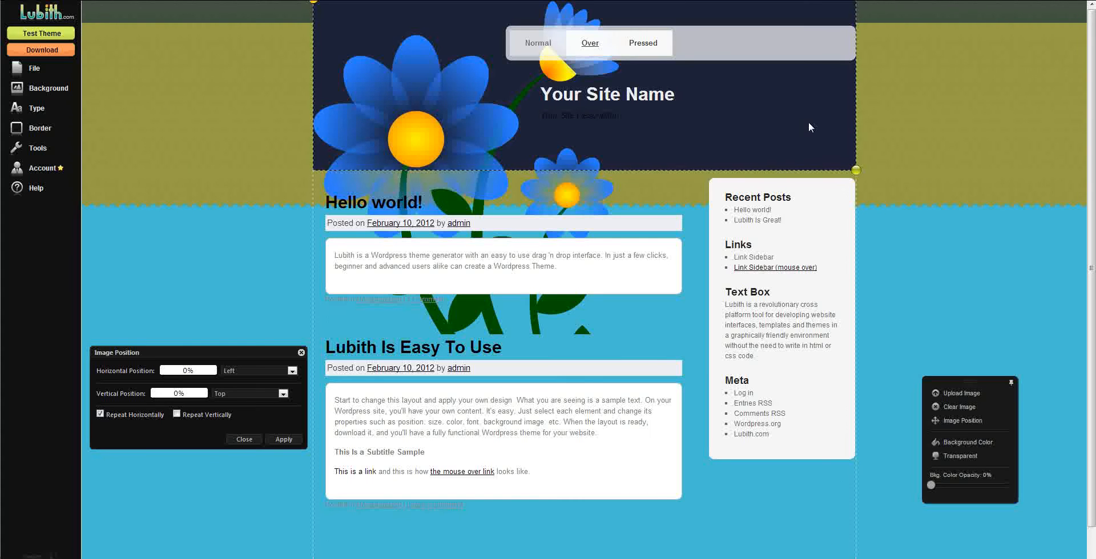
{"action": "left_click", "coordinate": [33, 134]}
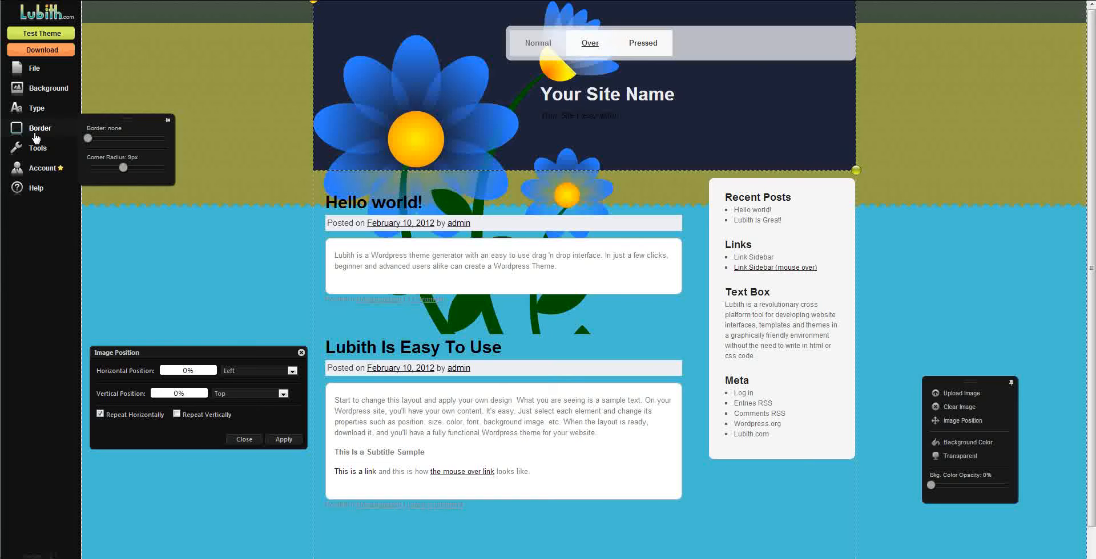
{"action": "left_click_drag", "start_coordinate": [122, 166], "coordinate": [122, 167]}
{"action": "left_click_drag", "start_coordinate": [123, 170], "coordinate": [79, 173]}
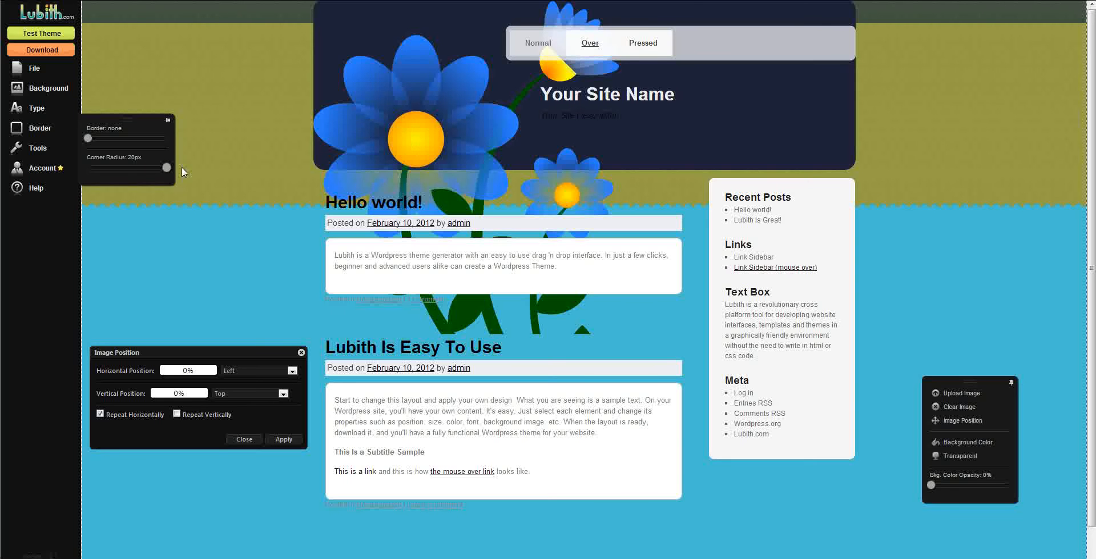
{"action": "left_click_drag", "start_coordinate": [182, 167], "coordinate": [44, 178]}
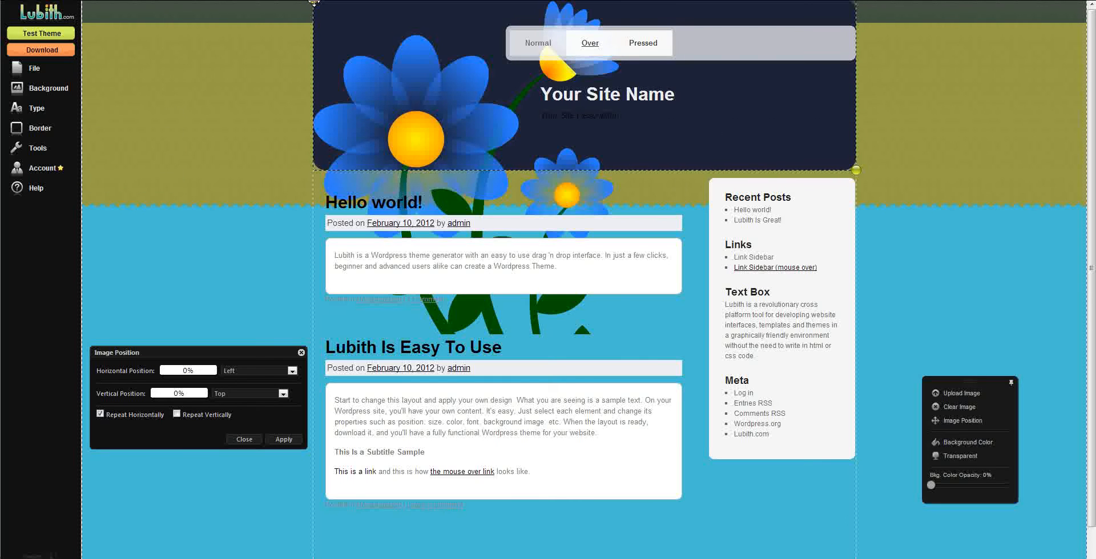
- Move the header slightly down from the page's upper edge and widen it beyond the post and sidebar content
{"action": "left_click_drag", "start_coordinate": [313, 2], "coordinate": [312, 12]}
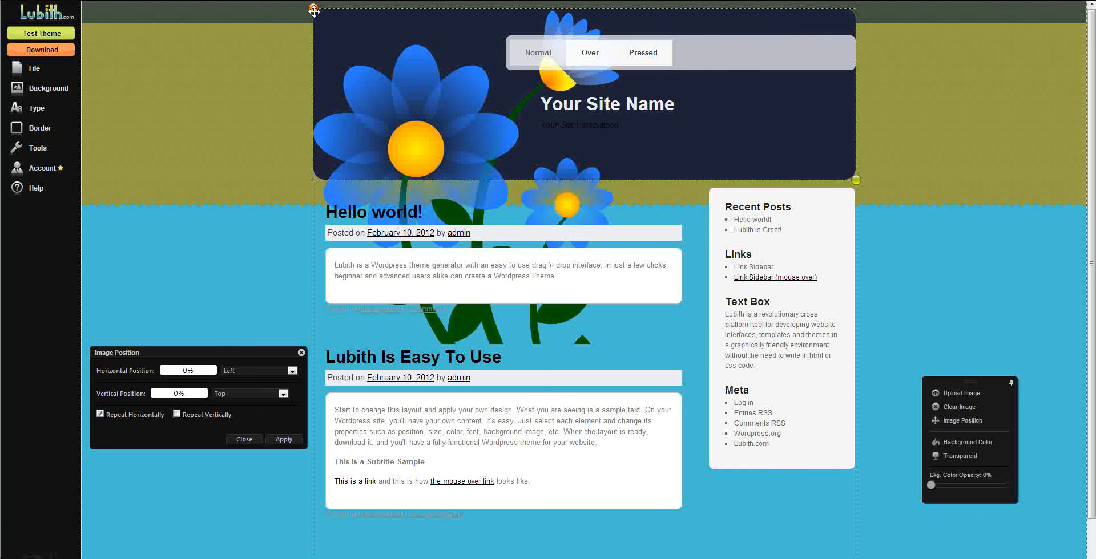
{"action": "mouse_move", "coordinate": [313, 9]}
{"action": "left_mouse_down"}
{"action": "mouse_move", "coordinate": [313, 29]}
{"action": "mouse_move", "coordinate": [308, 18]}
{"action": "left_mouse_up"}
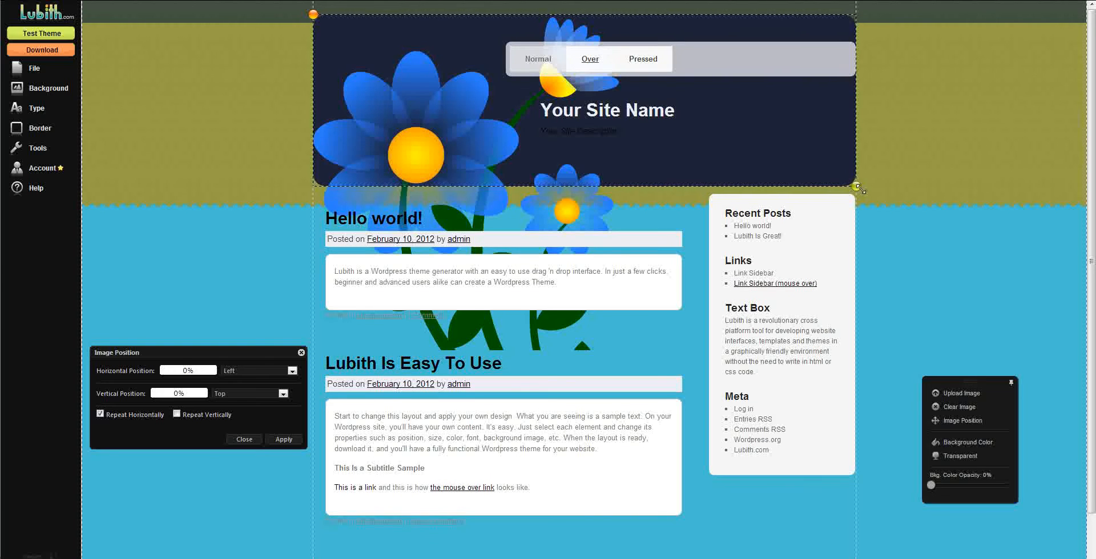
{"action": "mouse_move", "coordinate": [855, 187]}
{"action": "left_mouse_down"}
{"action": "mouse_move", "coordinate": [806, 183]}
{"action": "mouse_move", "coordinate": [877, 184]}
{"action": "left_mouse_up"}
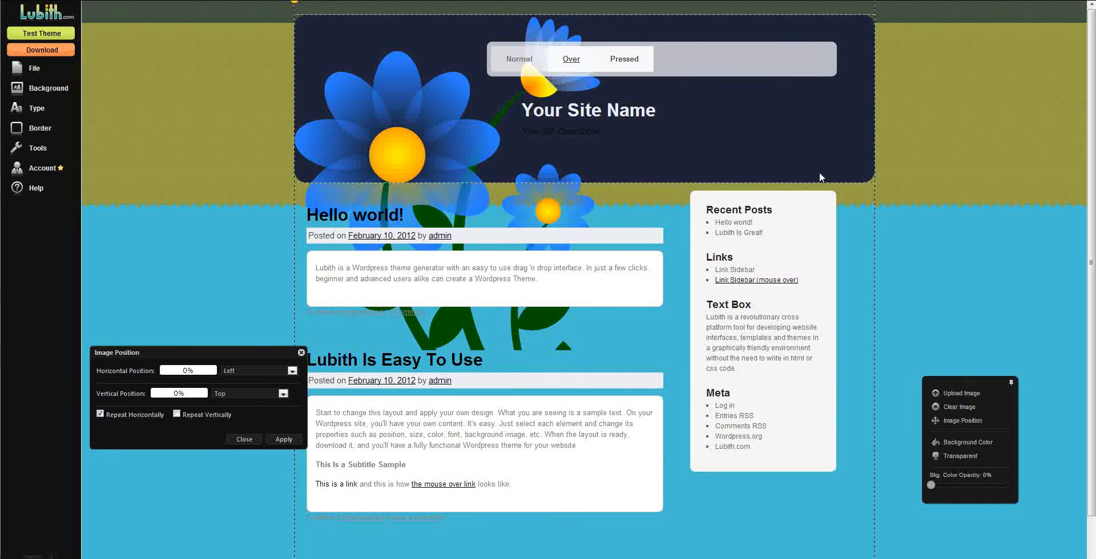
- Give the header a 6px border and set the border color to white
{"action": "left_click", "coordinate": [40, 128]}
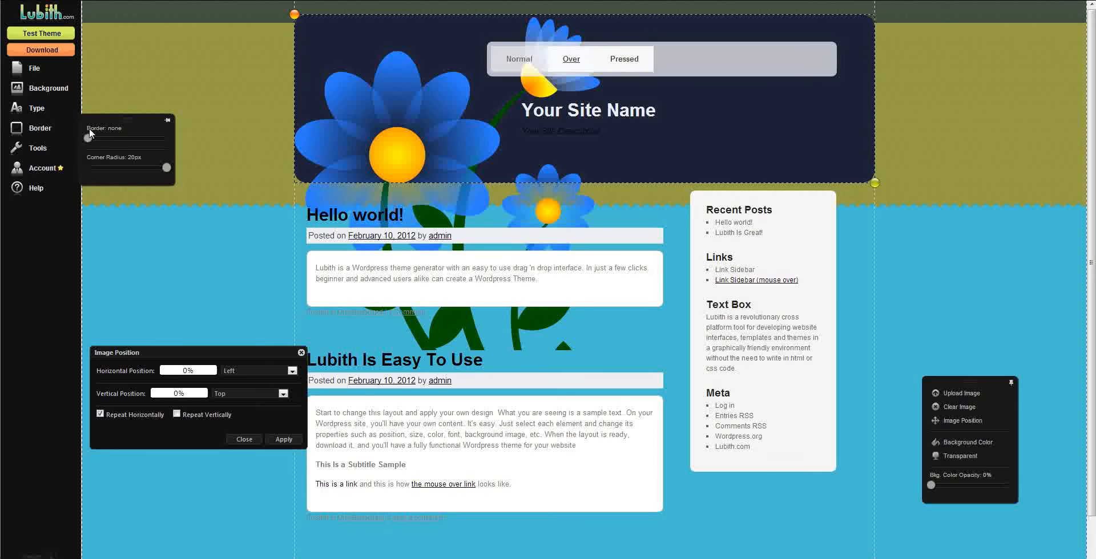
{"action": "left_click_drag", "start_coordinate": [89, 137], "coordinate": [137, 143]}
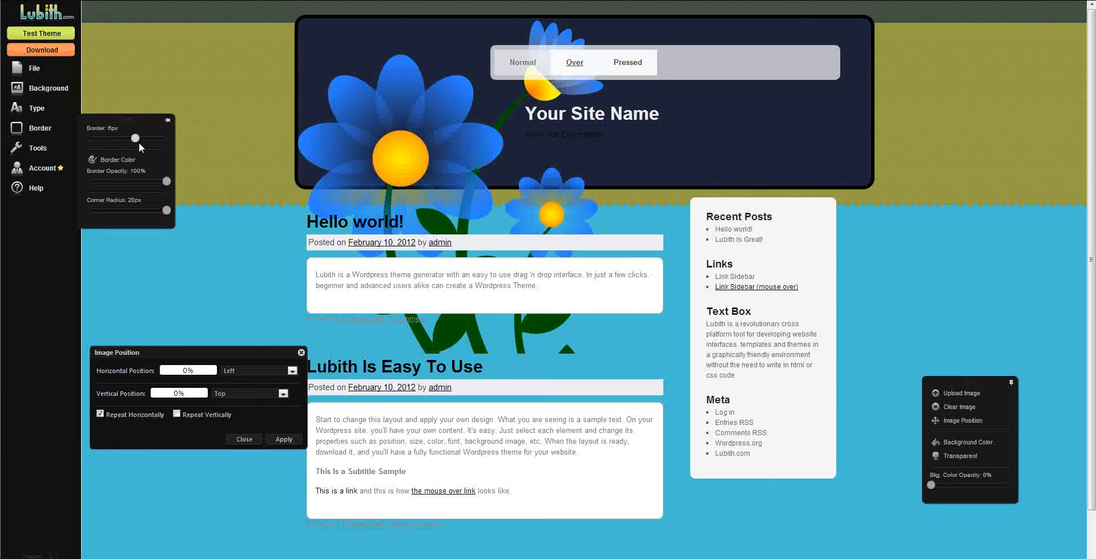
{"action": "left_click", "coordinate": [110, 159]}
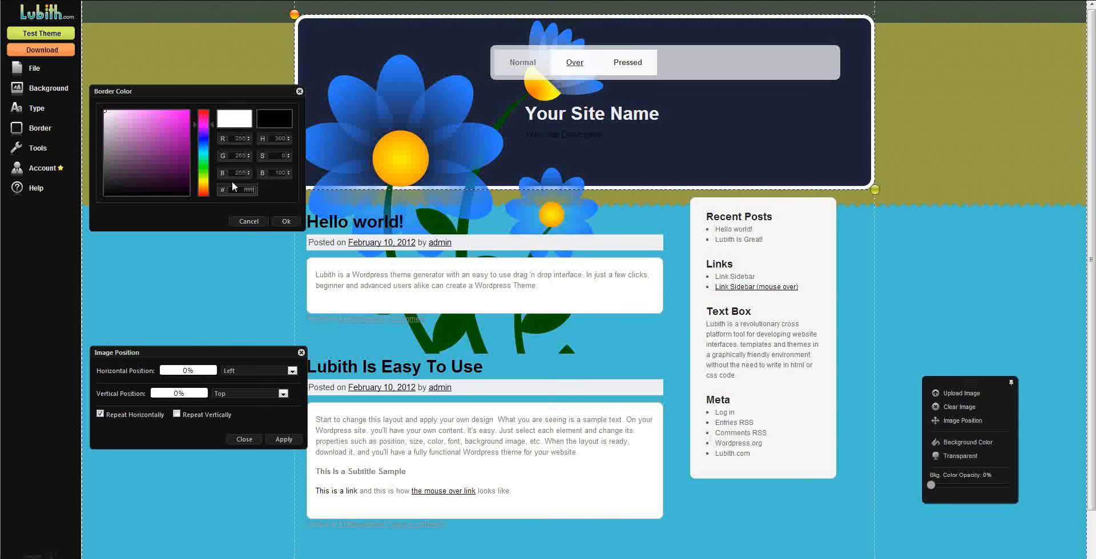
{"action": "left_click", "coordinate": [283, 220]}
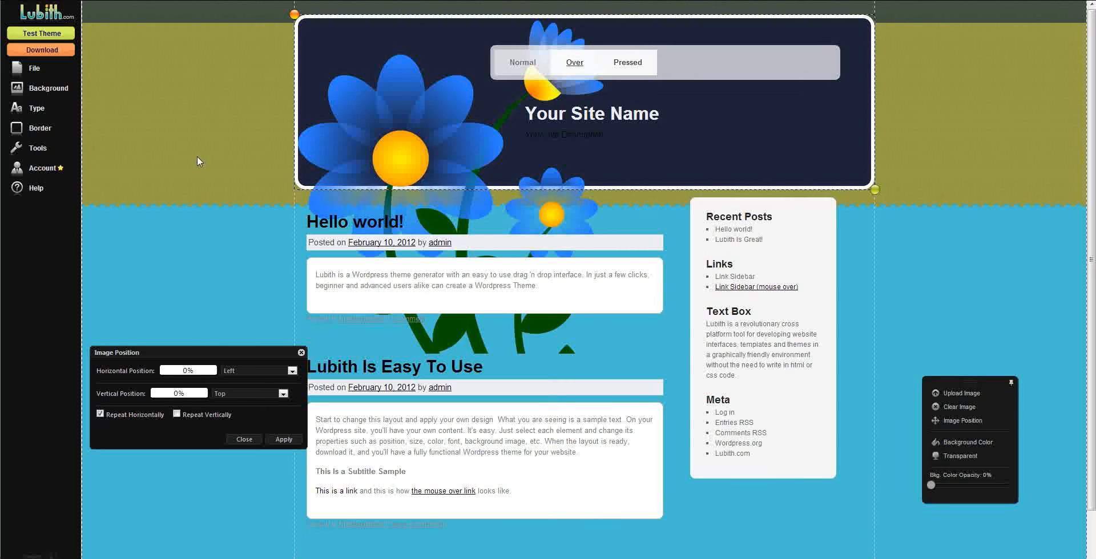
- Lower the header's border opacity to 70% and deselect the header
{"action": "mouse_move", "coordinate": [66, 106]}
{"action": "mouse_move", "coordinate": [52, 131]}
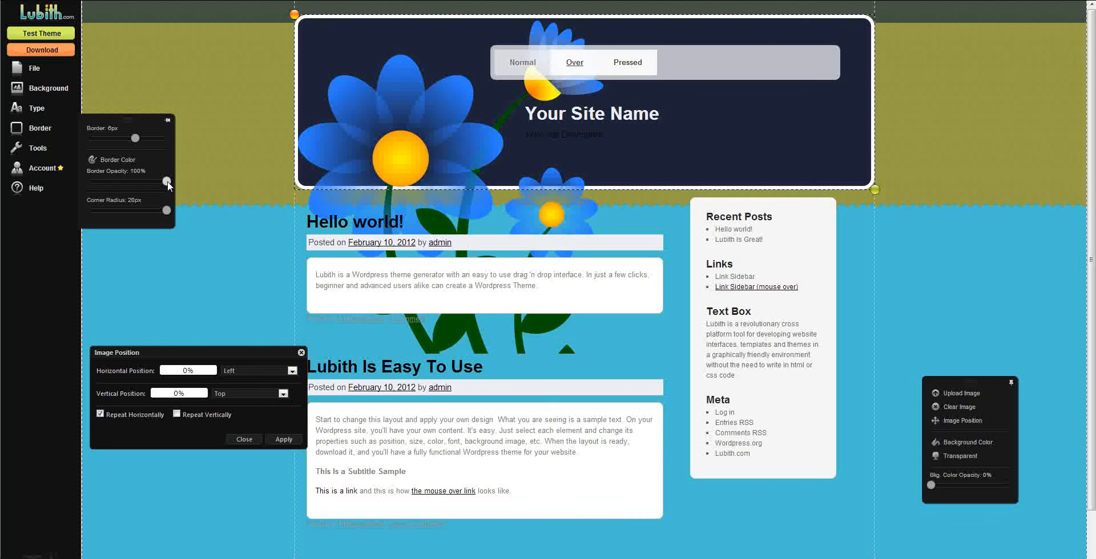
{"action": "mouse_move", "coordinate": [141, 183]}
{"action": "left_mouse_down"}
{"action": "mouse_move", "coordinate": [116, 182]}
{"action": "mouse_move", "coordinate": [140, 181]}
{"action": "left_mouse_up"}
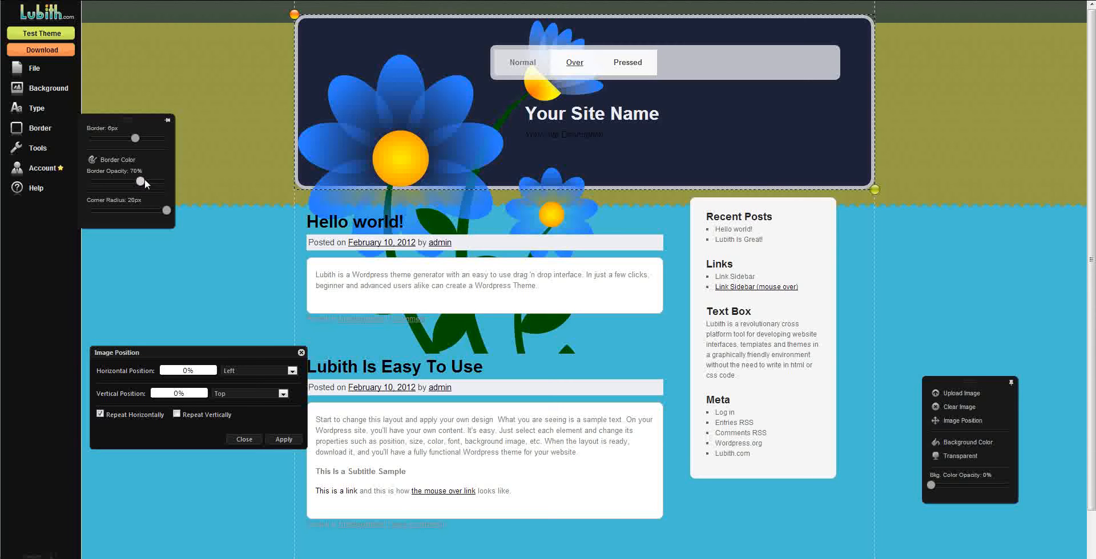
{"action": "left_click", "coordinate": [195, 106]}
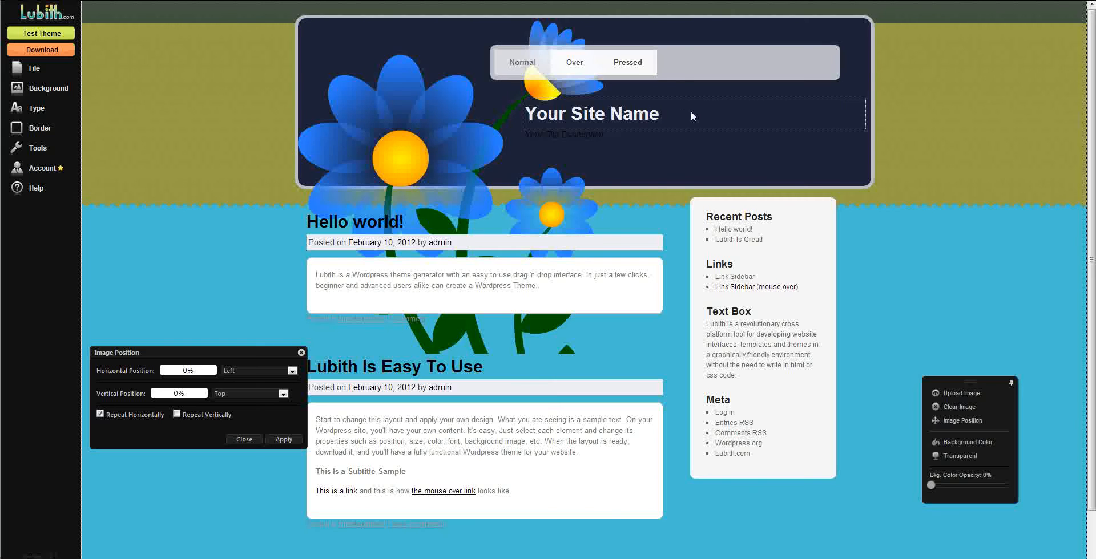
- Select the header again and adjust its corner radius toward a smaller value
{"action": "left_click", "coordinate": [841, 176]}
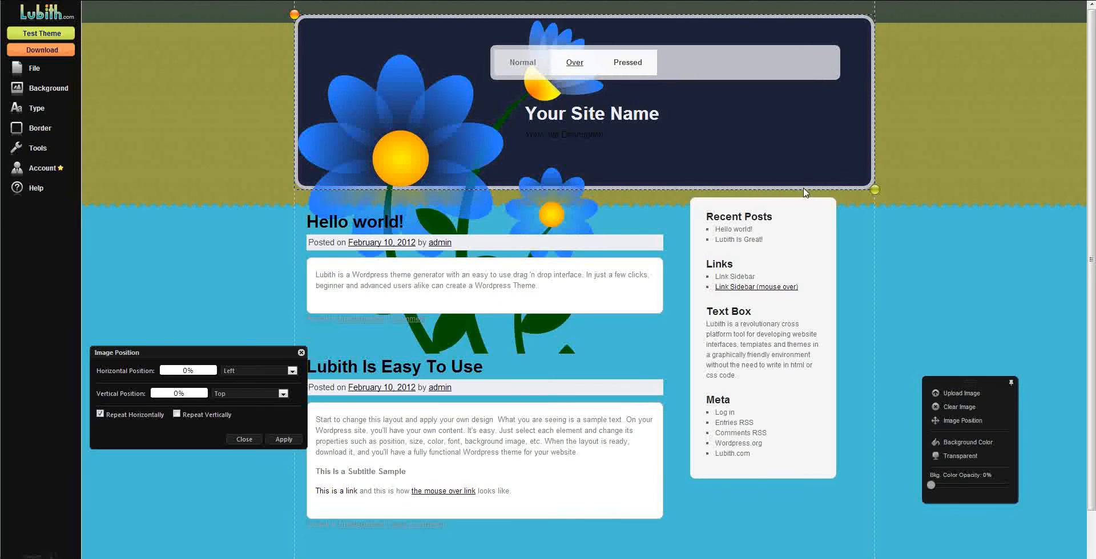
{"action": "mouse_move", "coordinate": [57, 127]}
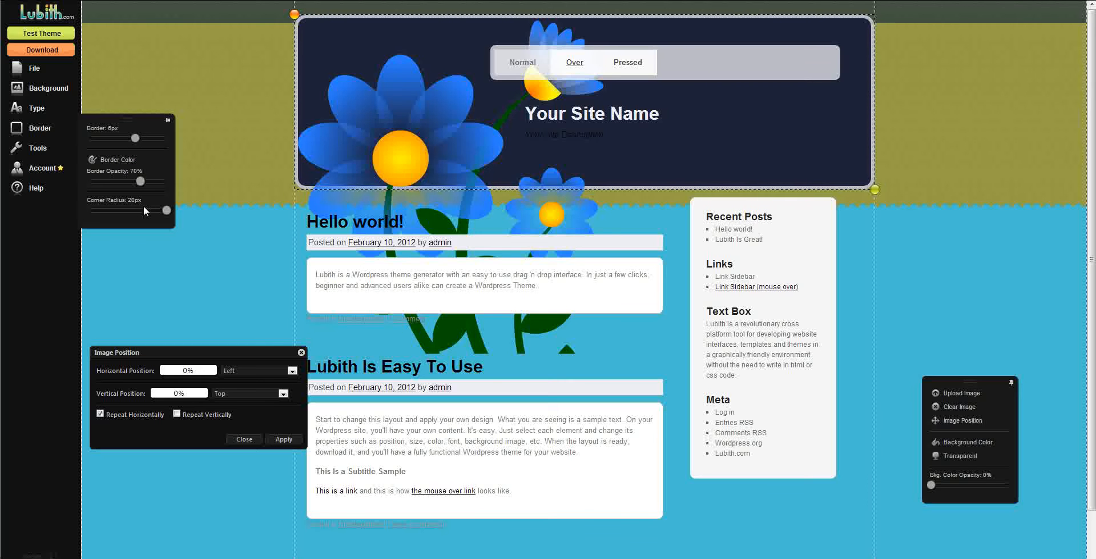
{"action": "left_click_drag", "start_coordinate": [162, 210], "coordinate": [136, 210]}
- Select the page body, detach the File panel onto the canvas, and clear the body's background image
{"action": "left_click", "coordinate": [960, 188]}
{"action": "left_click", "coordinate": [34, 68]}
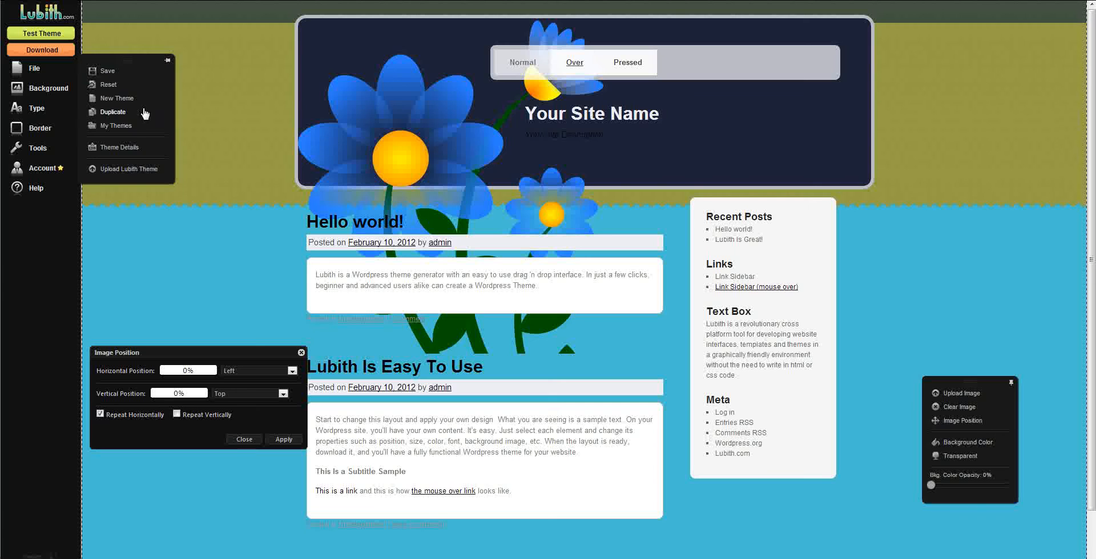
{"action": "left_click", "coordinate": [164, 61]}
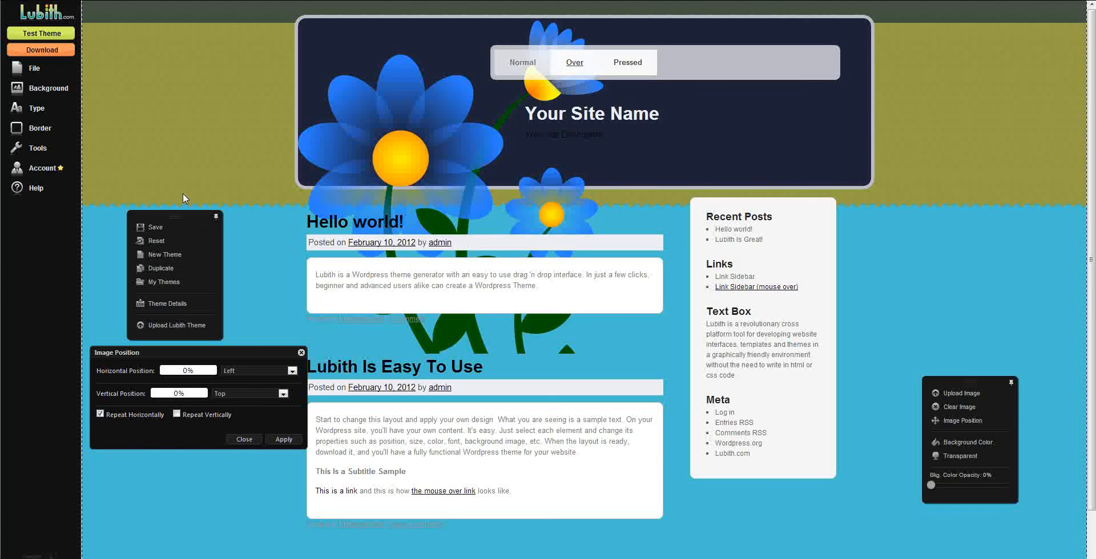
{"action": "left_click", "coordinate": [47, 90]}
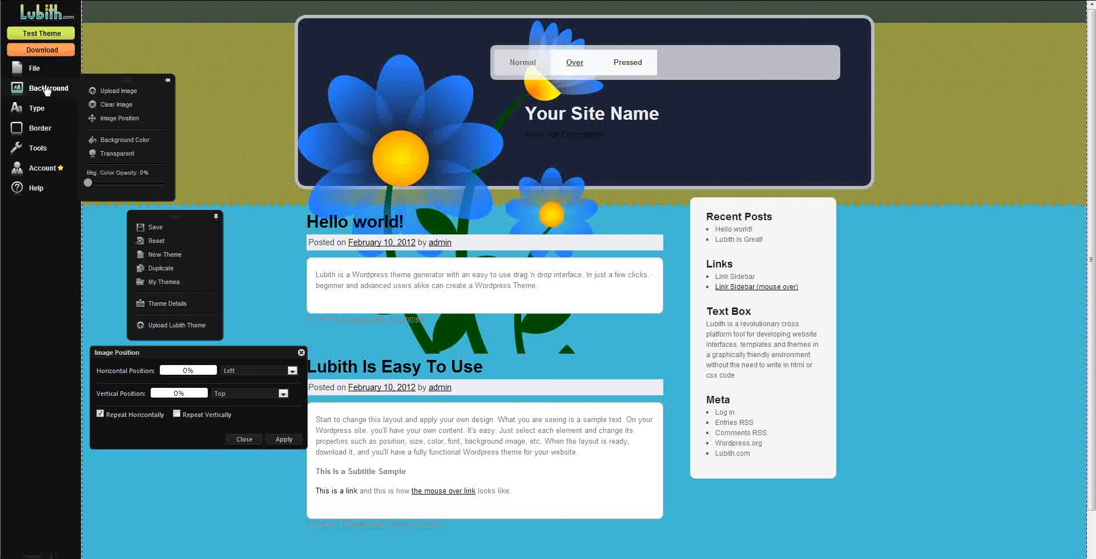
{"action": "left_click", "coordinate": [111, 105]}
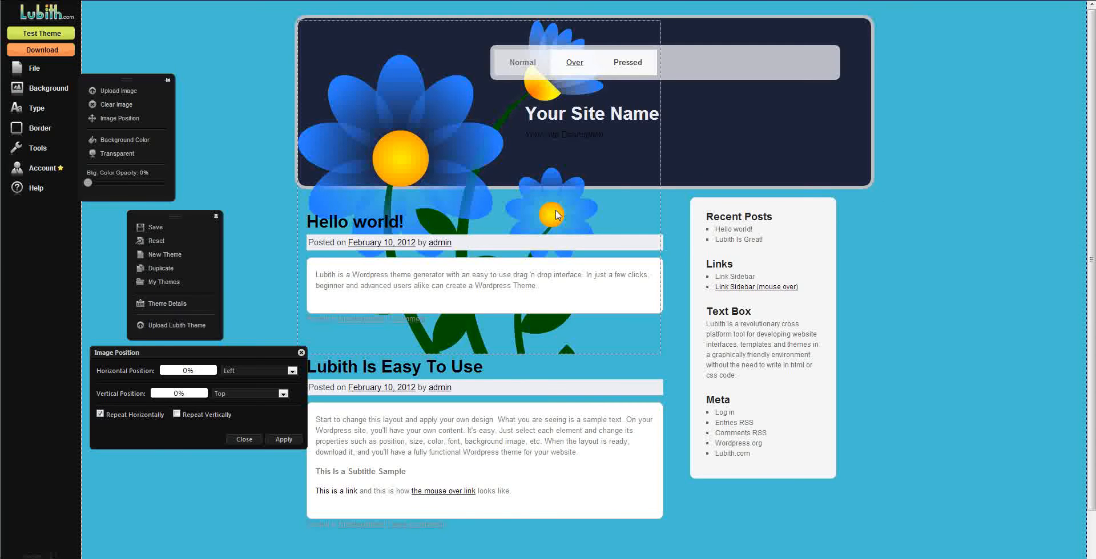
- Select the sidebar and shift it slightly to the right, away from the posts
{"action": "left_click", "coordinate": [820, 249]}
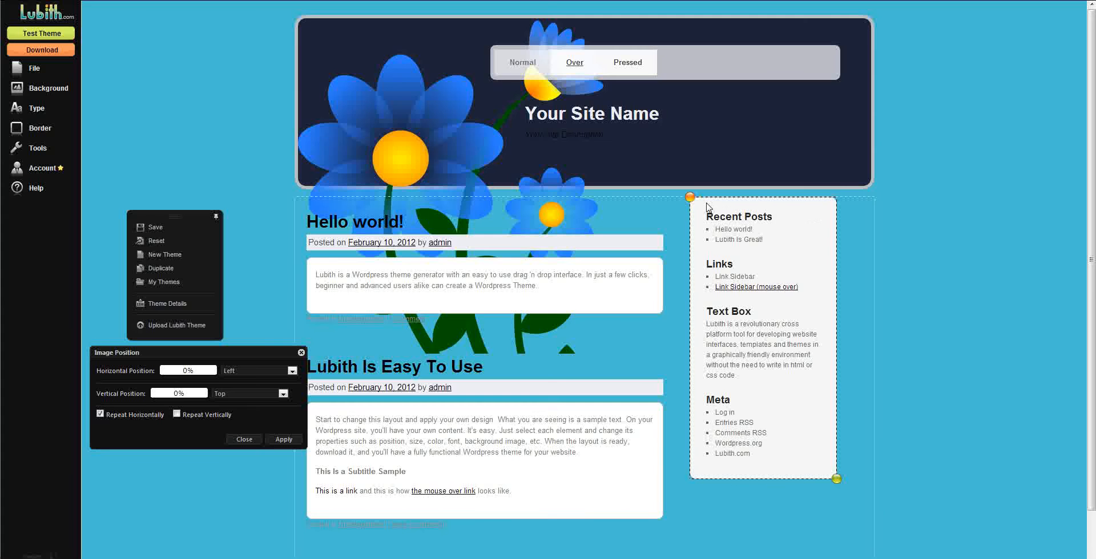
{"action": "mouse_move", "coordinate": [689, 197]}
{"action": "left_mouse_down"}
{"action": "mouse_move", "coordinate": [712, 196]}
{"action": "mouse_move", "coordinate": [703, 196]}
{"action": "left_mouse_up"}
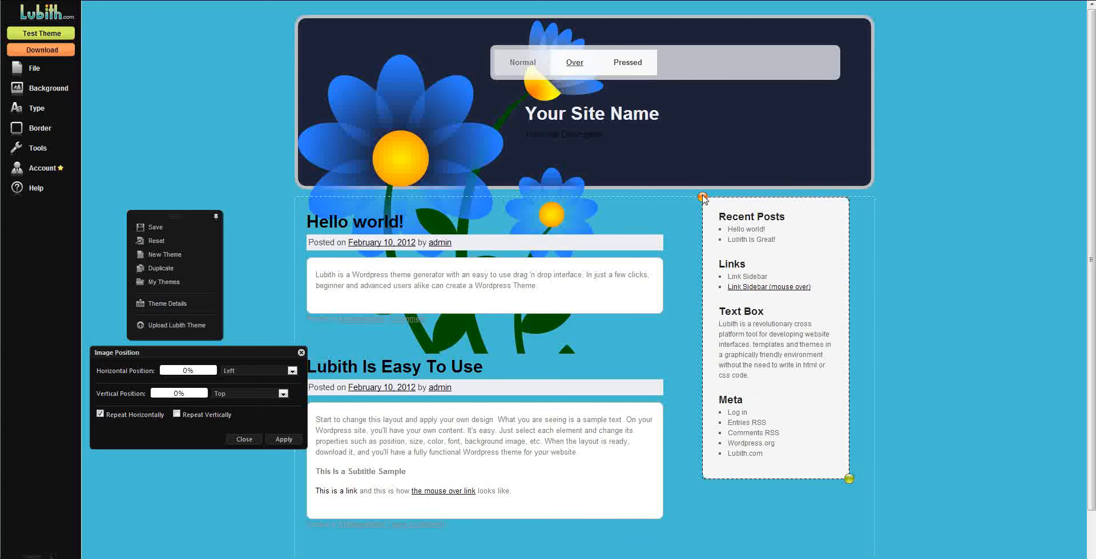
- Upload the widget-container image as the sidebar's background and deselect the sidebar
{"action": "left_click", "coordinate": [48, 88]}
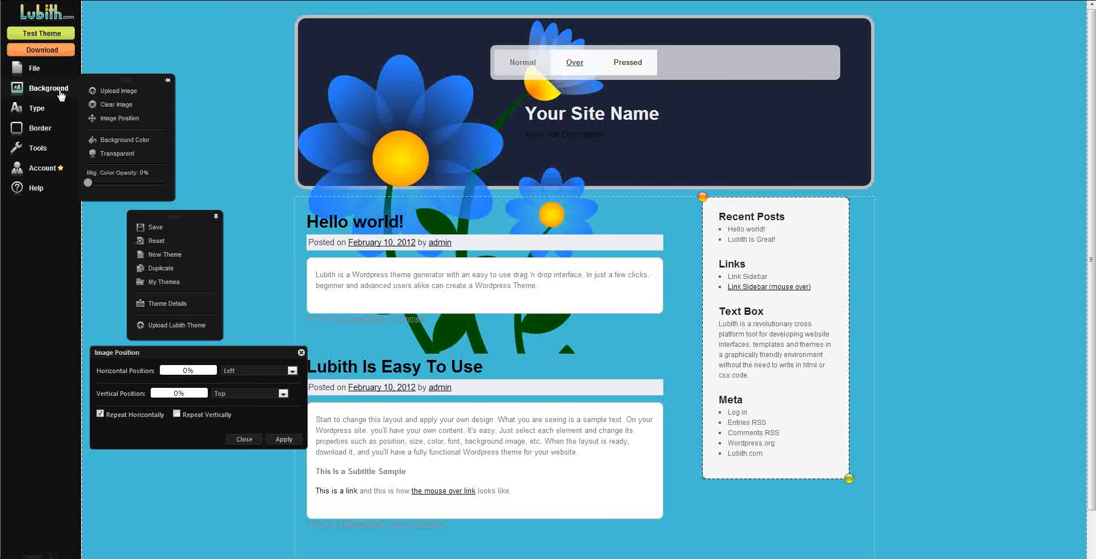
{"action": "left_click", "coordinate": [117, 90]}
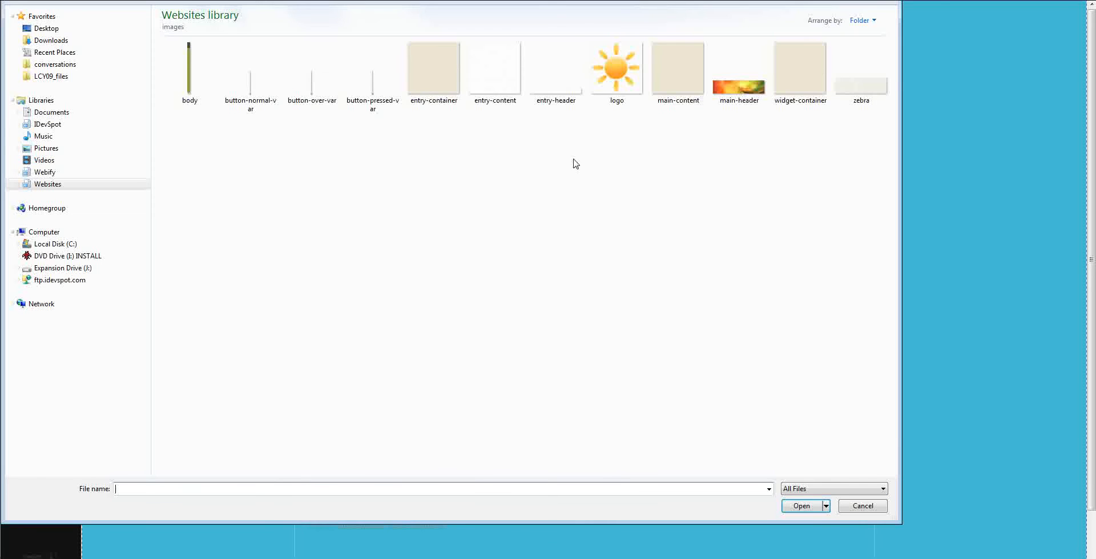
{"action": "double_click", "coordinate": [783, 73]}
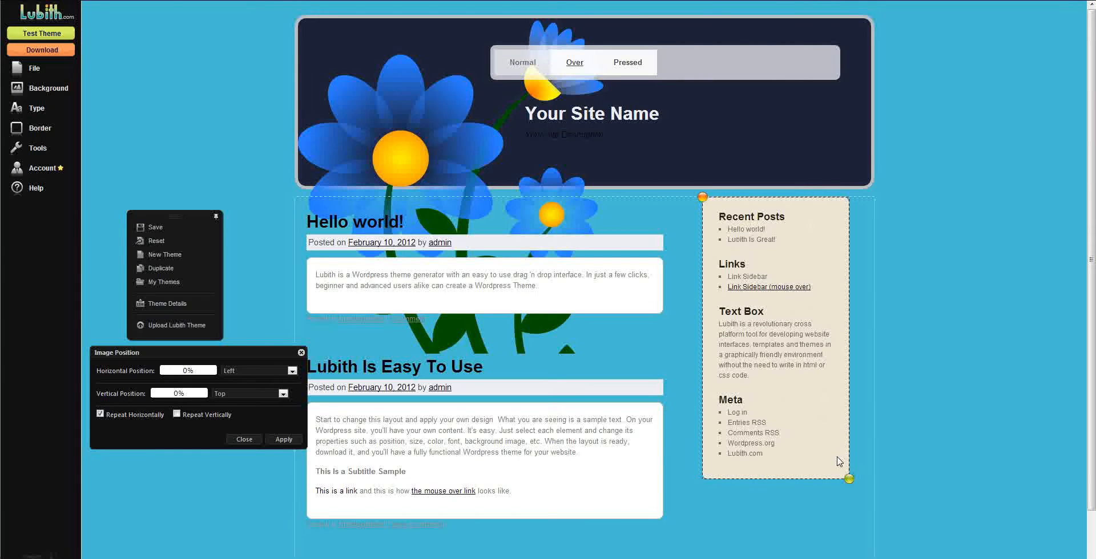
{"action": "left_click", "coordinate": [830, 501]}
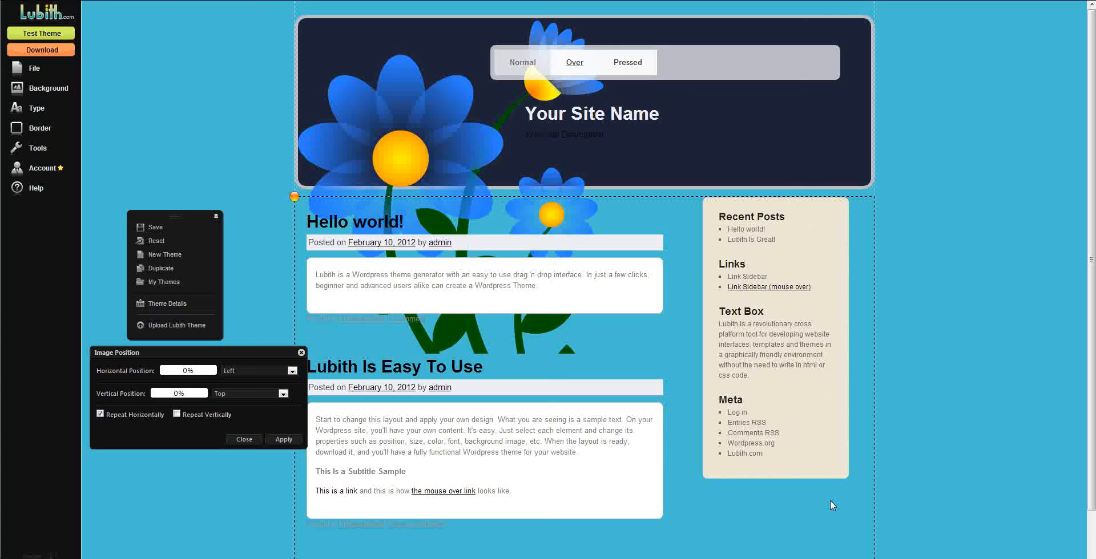
- Give the sidebar a 2 px border with 100% border opacity
{"action": "left_click", "coordinate": [838, 468]}
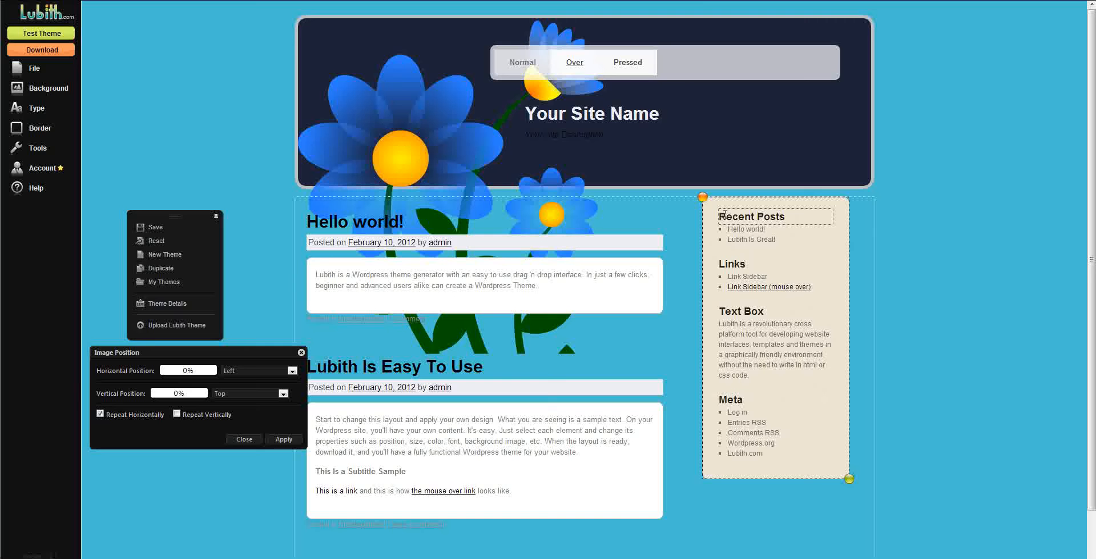
{"action": "left_click", "coordinate": [38, 148]}
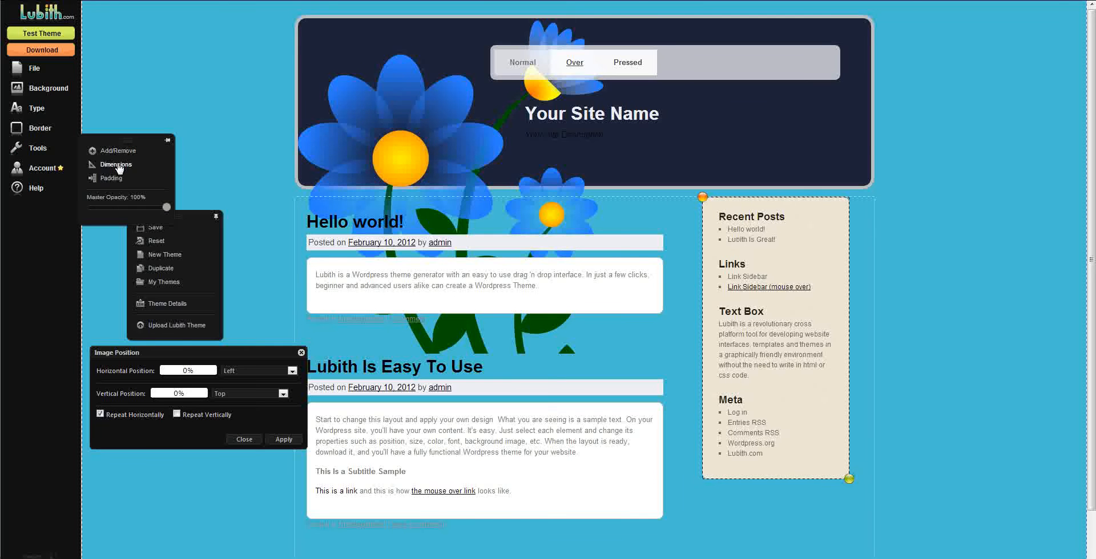
{"action": "left_click", "coordinate": [40, 128]}
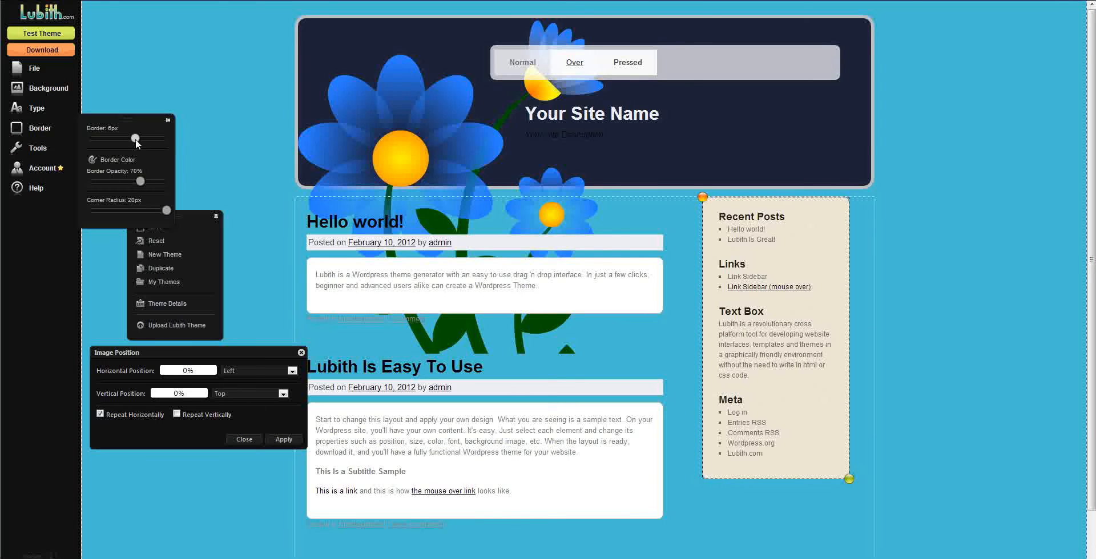
{"action": "left_click_drag", "start_coordinate": [139, 138], "coordinate": [127, 139]}
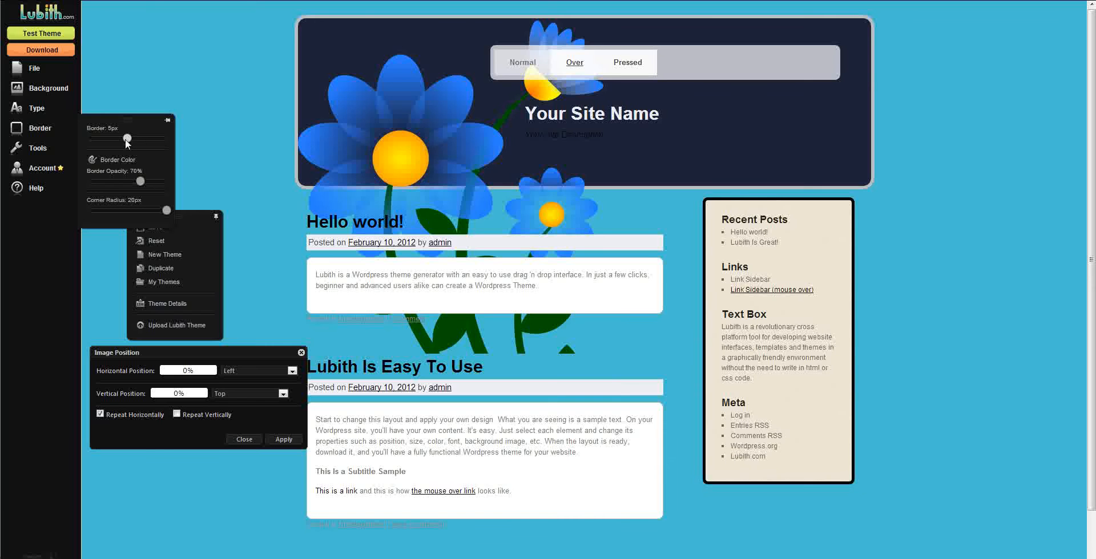
{"action": "left_click_drag", "start_coordinate": [143, 184], "coordinate": [183, 186]}
{"action": "left_click_drag", "start_coordinate": [128, 139], "coordinate": [107, 138]}
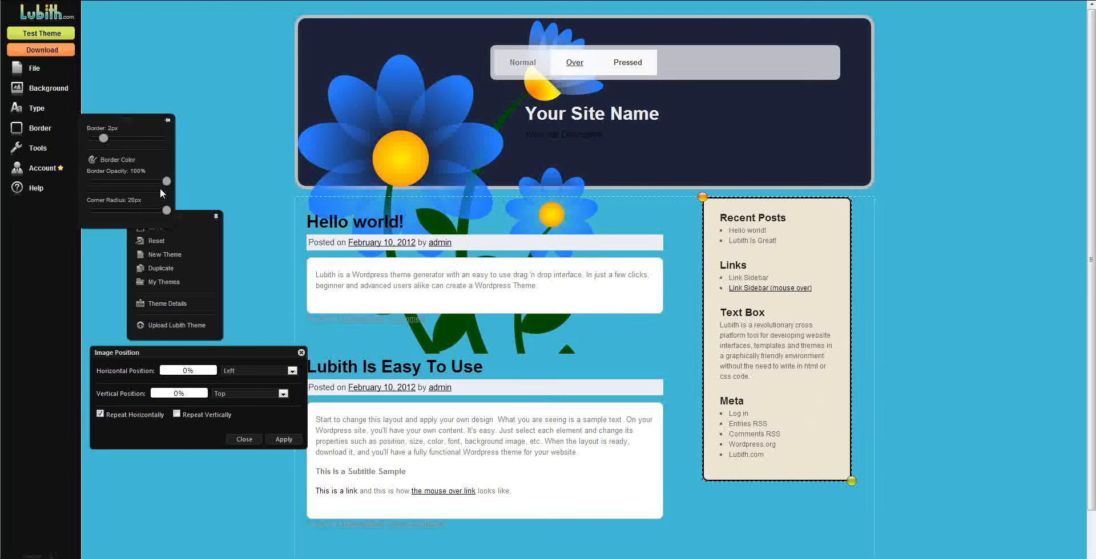
{"action": "left_click_drag", "start_coordinate": [166, 182], "coordinate": [227, 197]}
- Change the sidebar's border color to white and confirm the color
{"action": "left_click", "coordinate": [100, 159]}
{"action": "left_click", "coordinate": [105, 111]}
{"action": "left_click", "coordinate": [286, 221]}
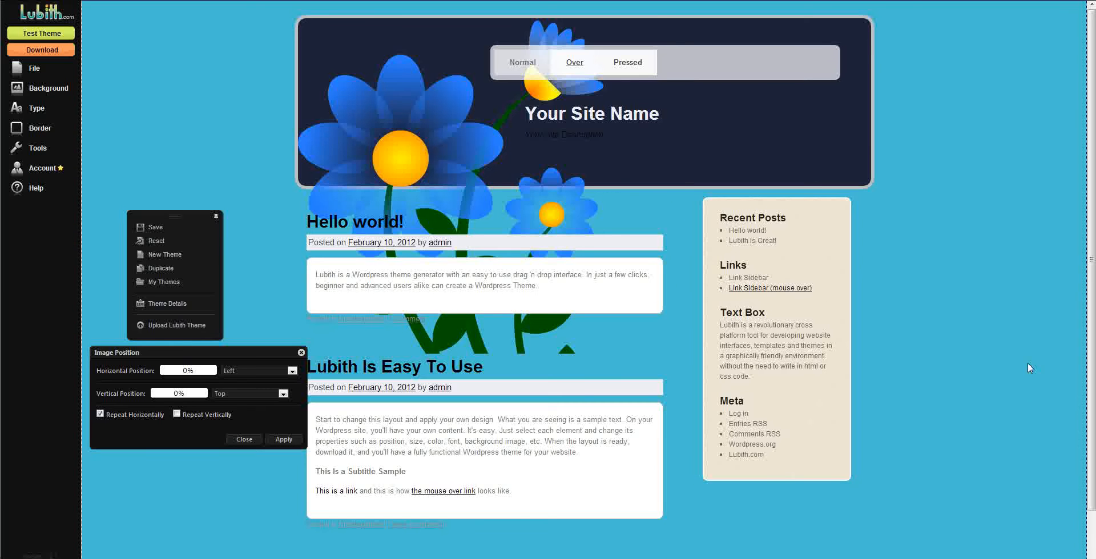
- Close the Image Position dialog and move the detached File panel down beside the main tool menu
{"action": "left_click", "coordinate": [301, 351]}
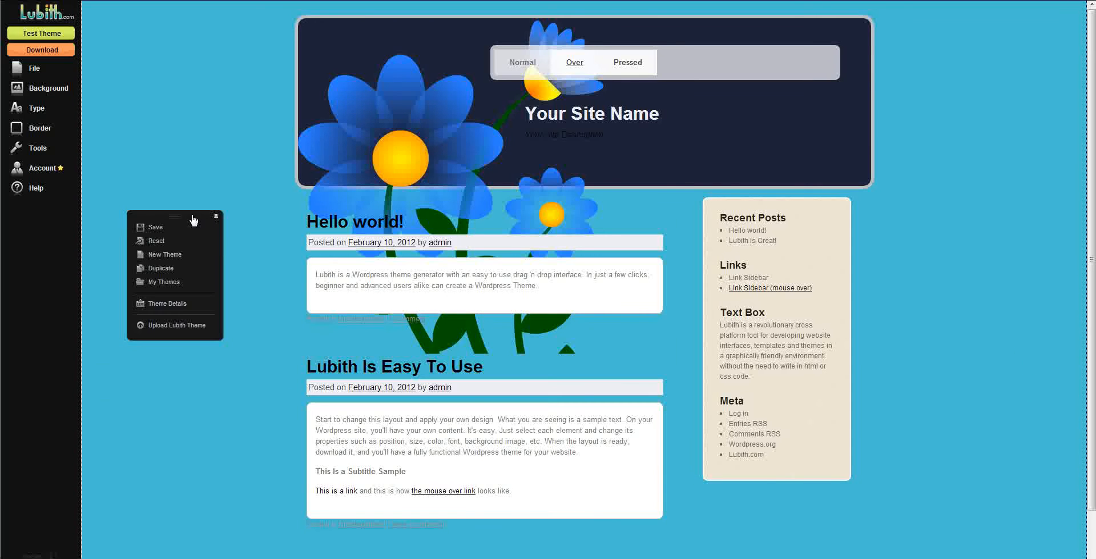
{"action": "left_click_drag", "start_coordinate": [193, 220], "coordinate": [152, 242]}
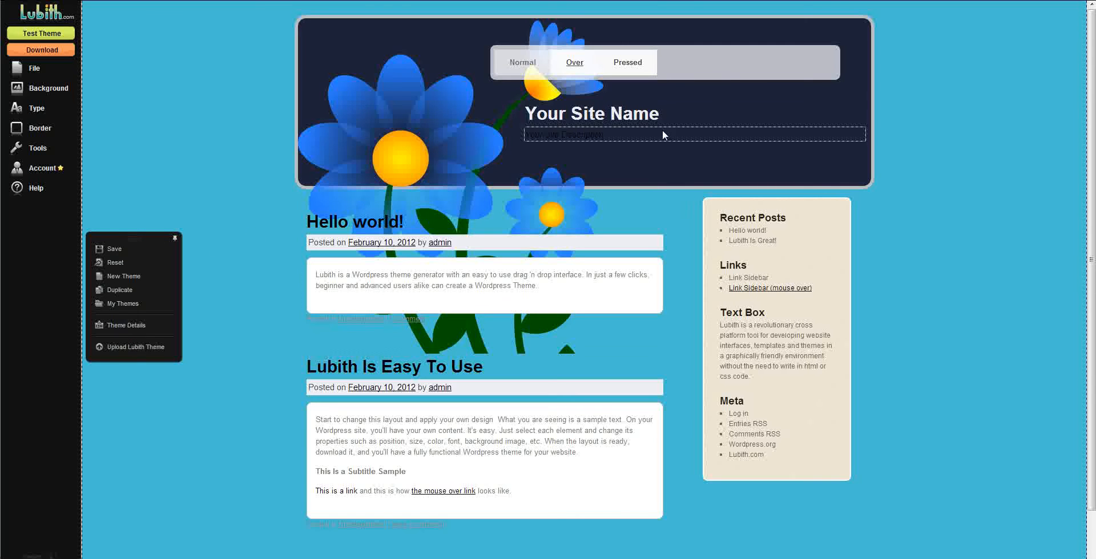
- Narrow the header's navigation bar to just past the Pressed button and move it right and slightly up, clear of the upper flower
{"action": "left_click", "coordinate": [725, 76]}
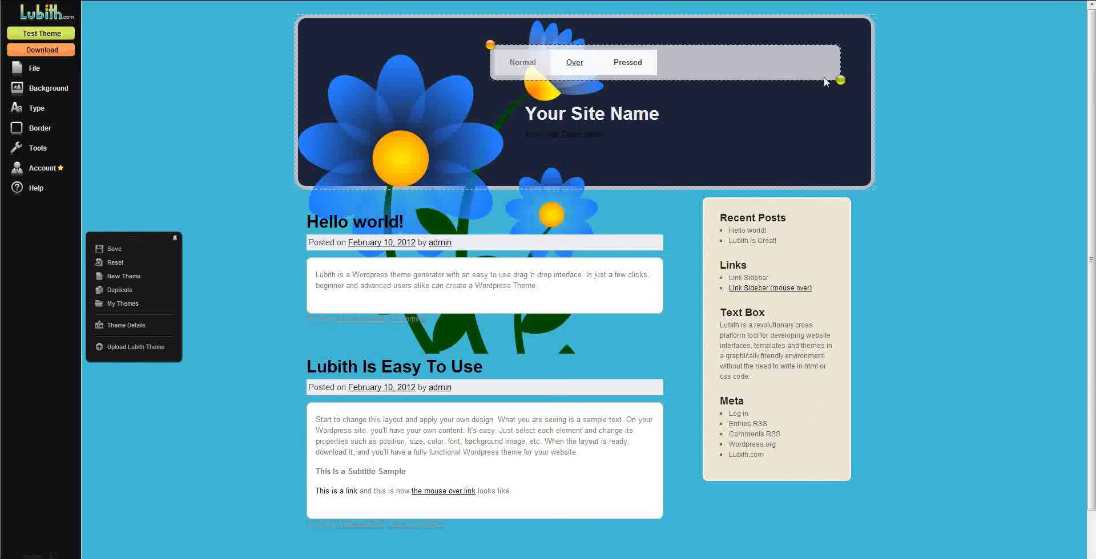
{"action": "left_click_drag", "start_coordinate": [839, 80], "coordinate": [687, 83]}
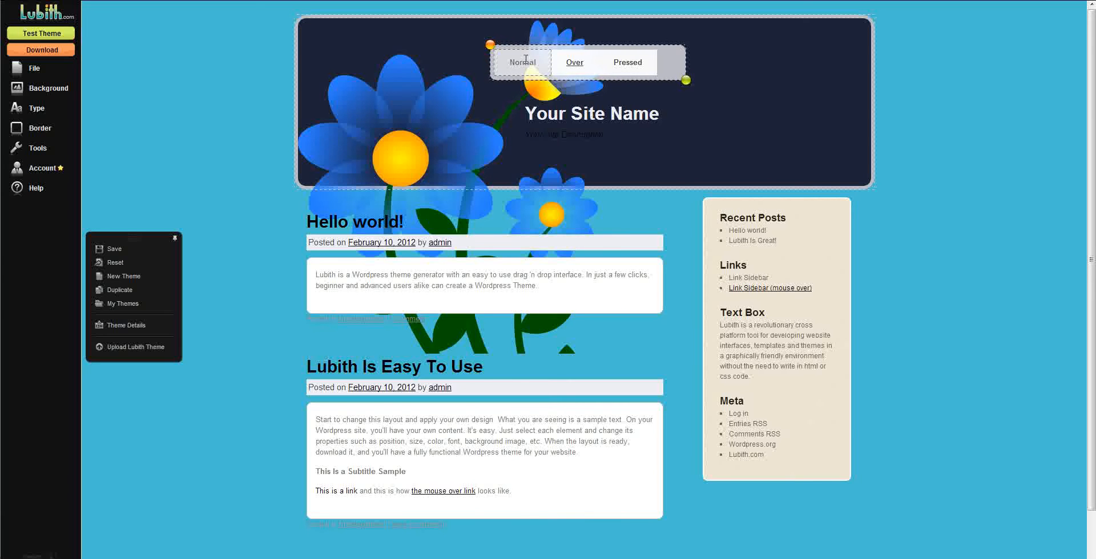
{"action": "left_click_drag", "start_coordinate": [490, 45], "coordinate": [613, 38]}
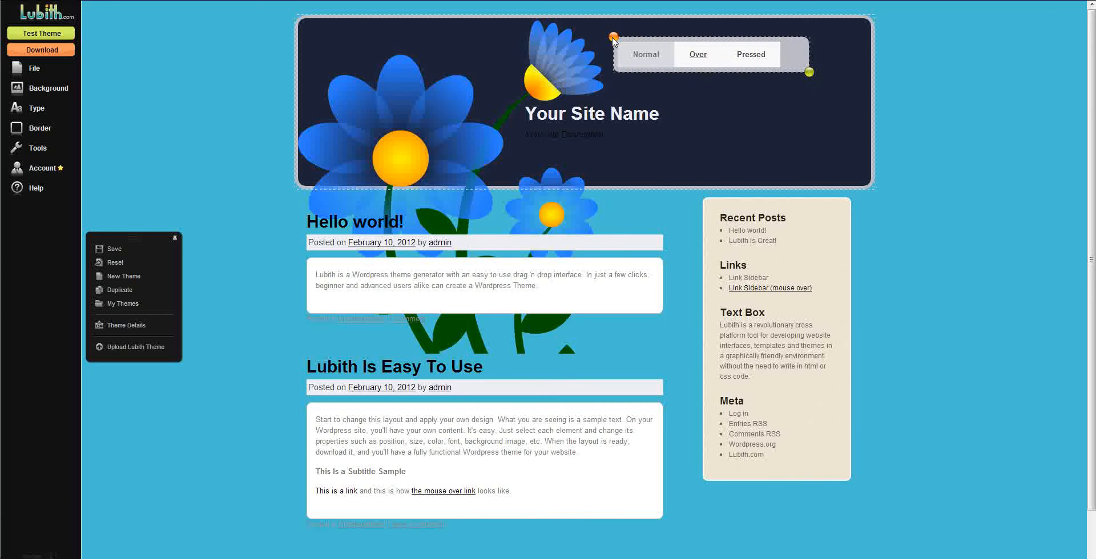
- Select the Normal menu button and set its background color to black (#000000)
{"action": "mouse_move", "coordinate": [679, 59]}
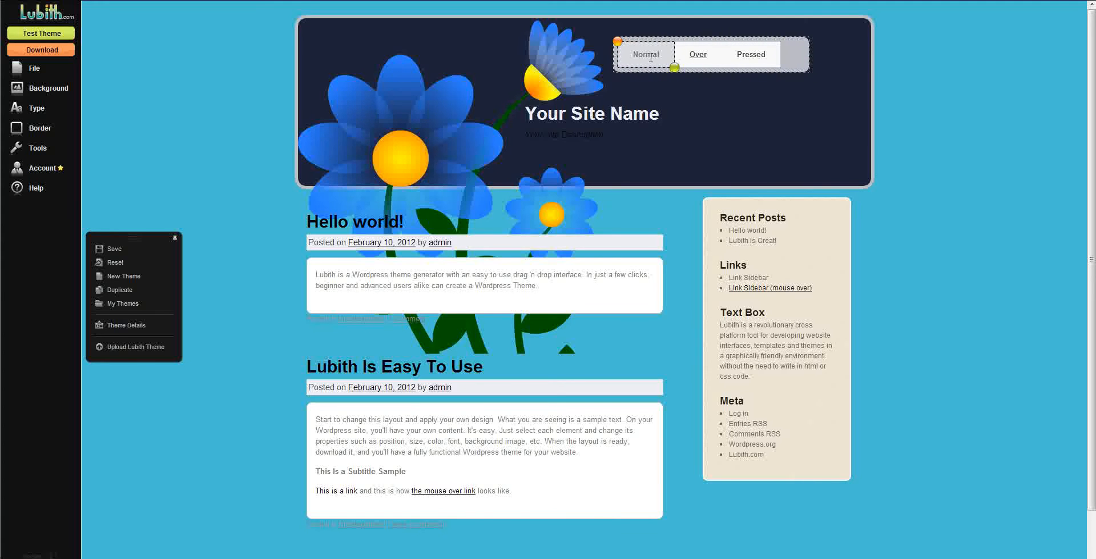
{"action": "mouse_move", "coordinate": [38, 115]}
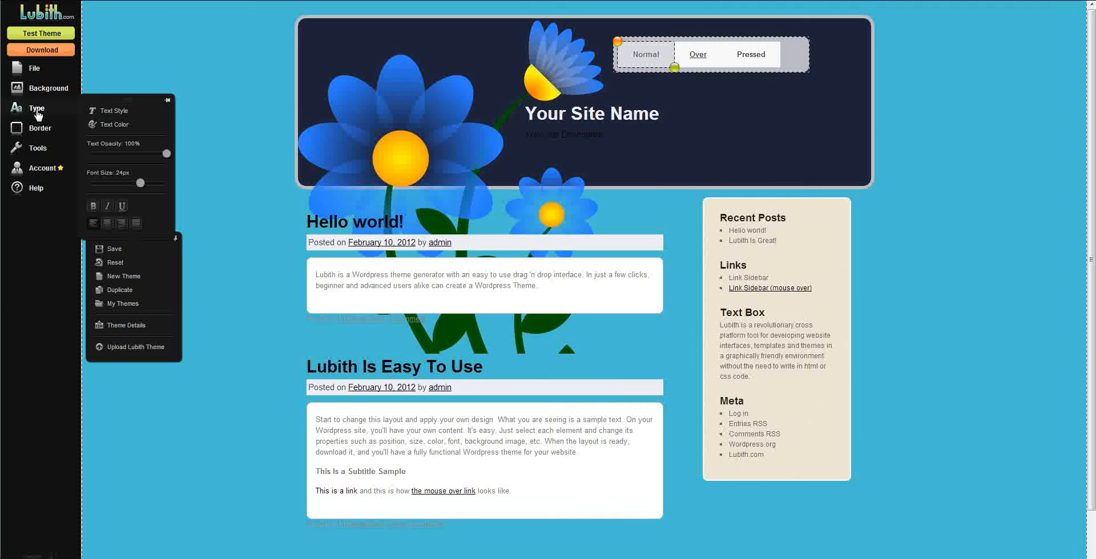
{"action": "mouse_move", "coordinate": [66, 131]}
{"action": "mouse_move", "coordinate": [64, 95]}
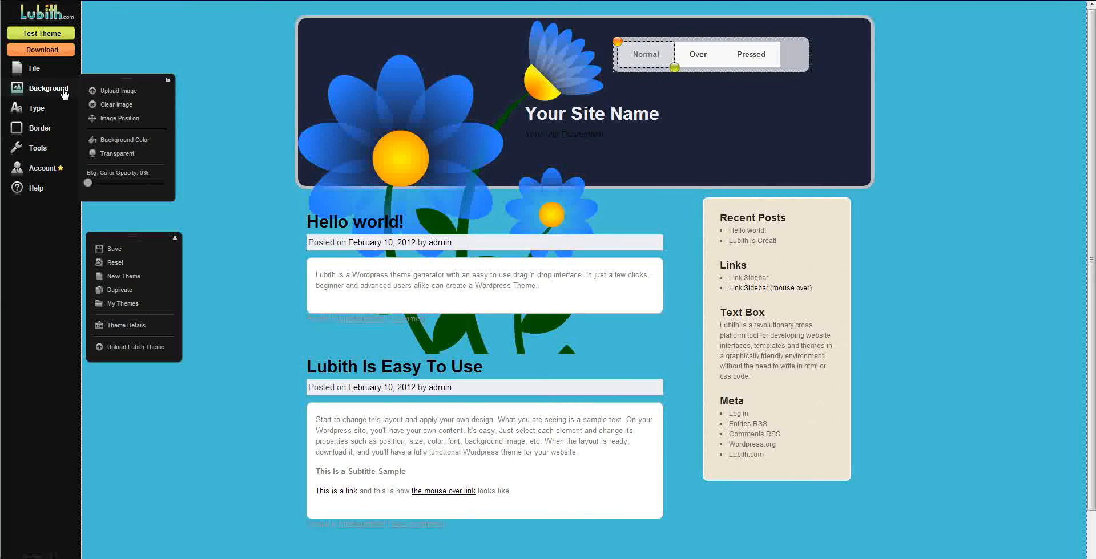
{"action": "left_click", "coordinate": [124, 142]}
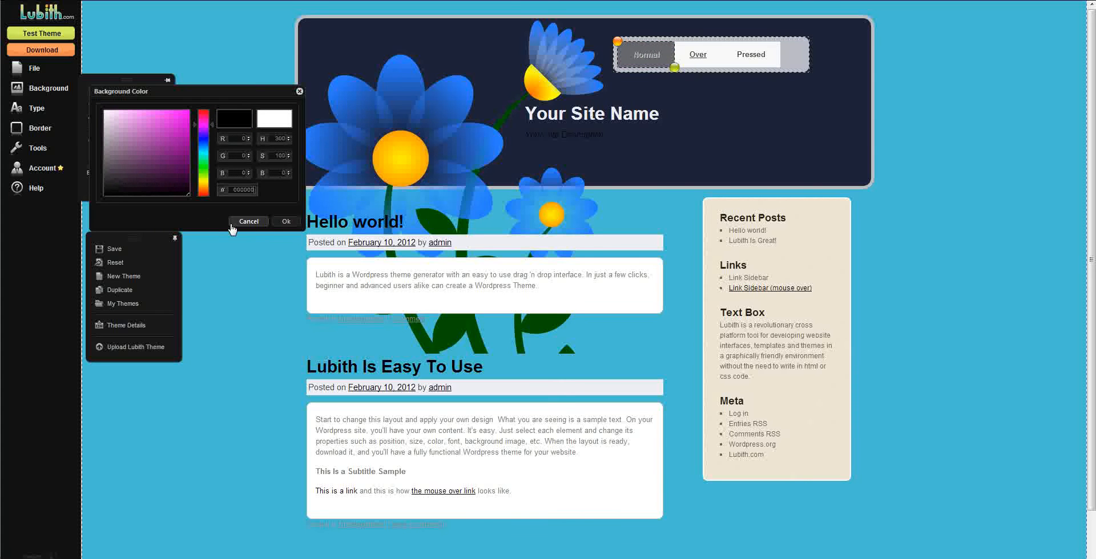
{"action": "left_click", "coordinate": [285, 221]}
- Set the Normal menu button's text color to white
{"action": "mouse_move", "coordinate": [44, 110]}
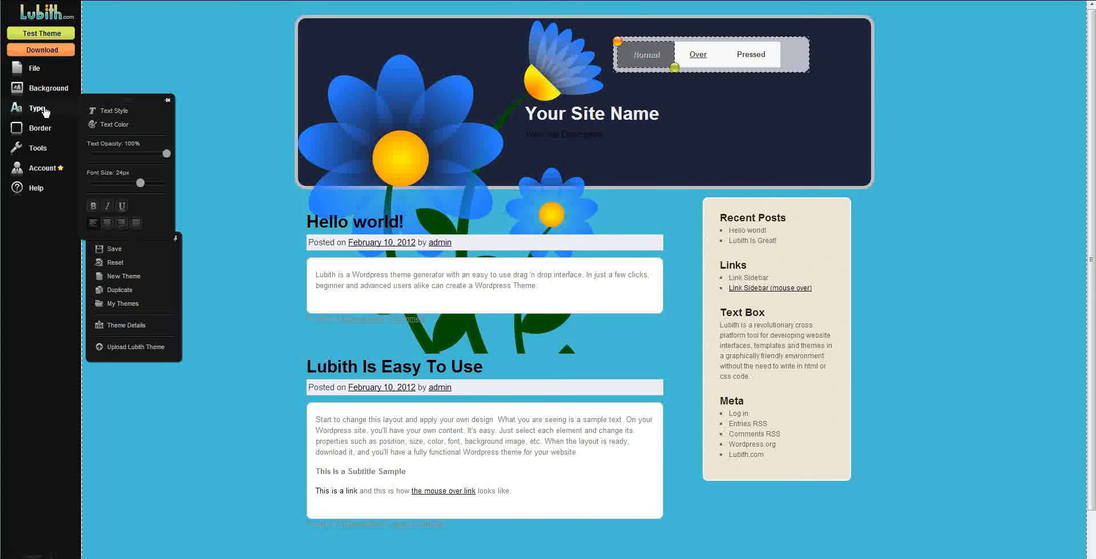
{"action": "left_click", "coordinate": [125, 126]}
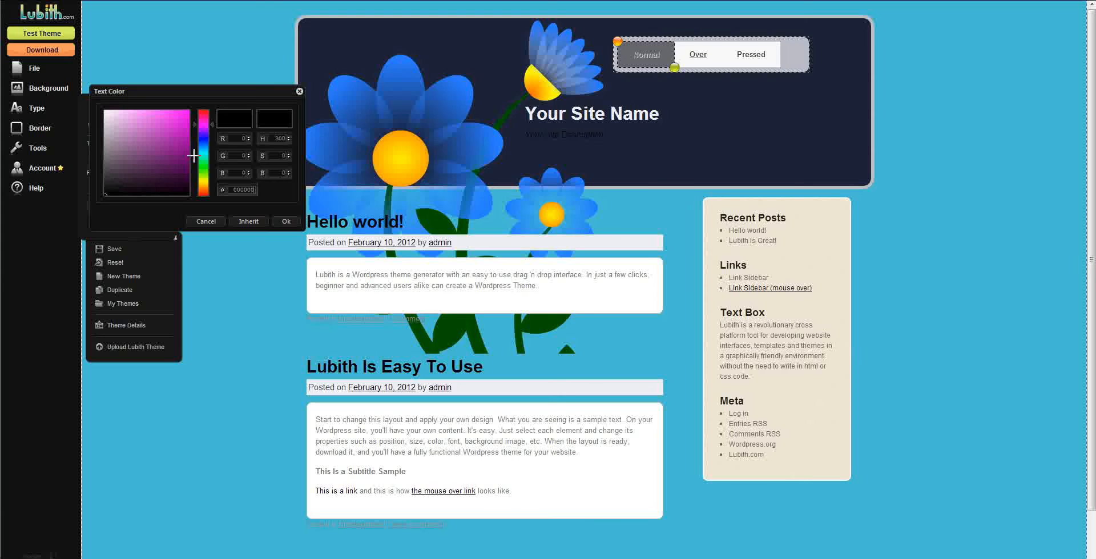
{"action": "left_click", "coordinate": [282, 223]}
- Turn off the drop shadow in the text style of the Normal menu button
{"action": "mouse_move", "coordinate": [57, 96]}
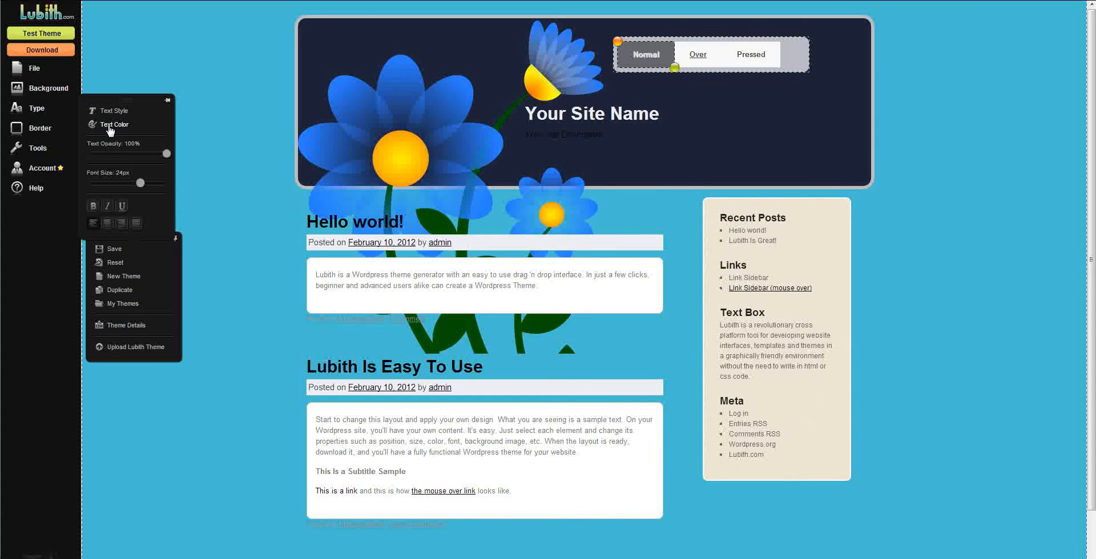
{"action": "left_click", "coordinate": [114, 111]}
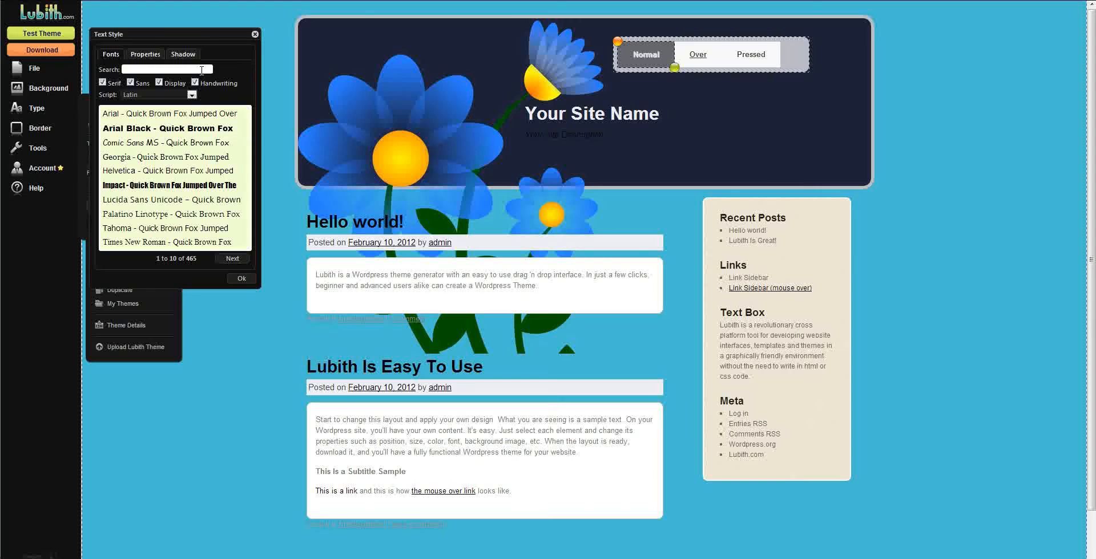
{"action": "left_click", "coordinate": [183, 54]}
{"action": "left_click", "coordinate": [168, 70]}
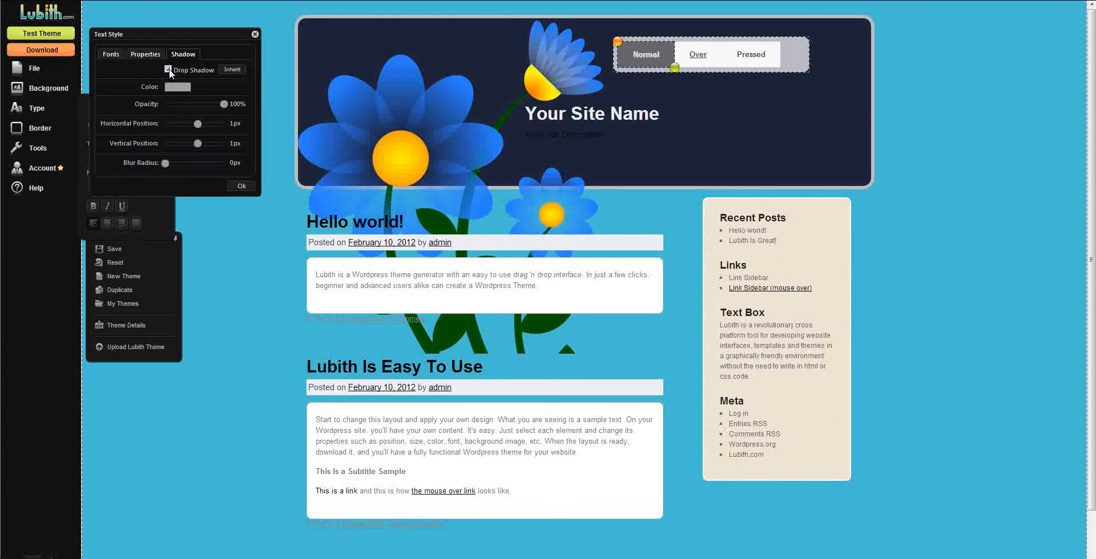
{"action": "left_click", "coordinate": [168, 69]}
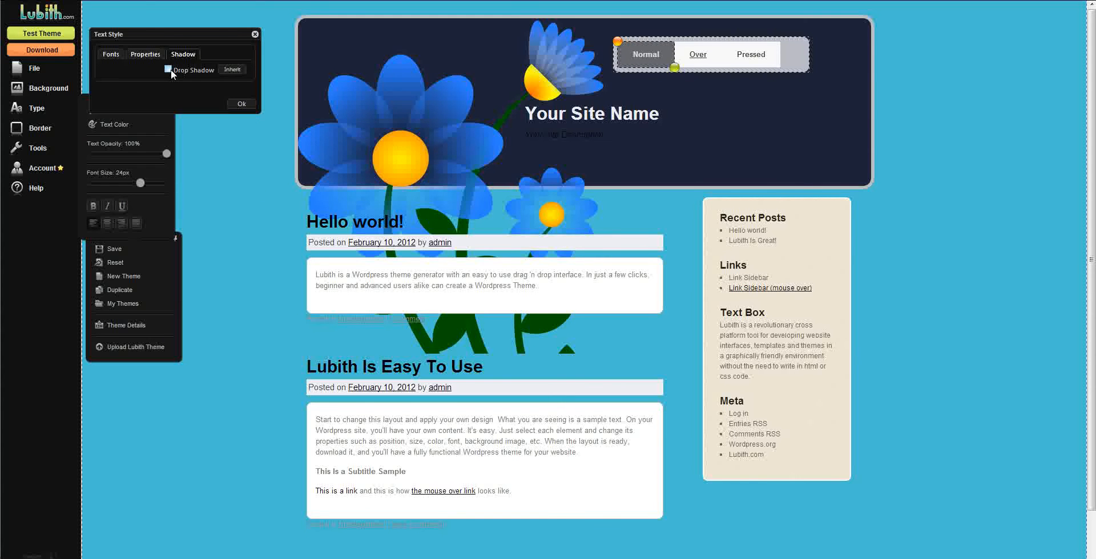
{"action": "left_click", "coordinate": [245, 153]}
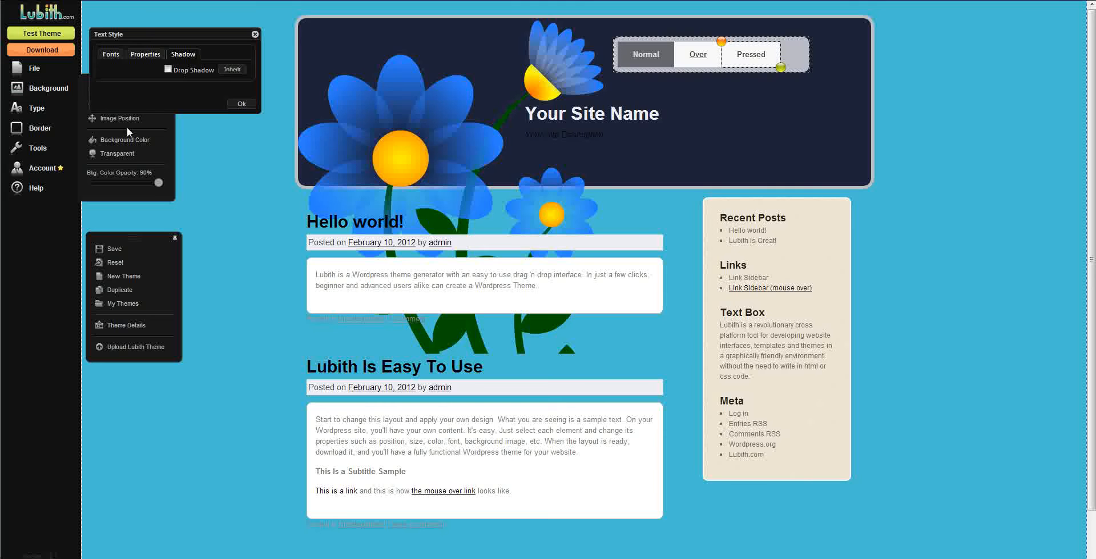
- Set the Pressed menu button's background color to light gray, RGB 176, 169, 176, and close the Text Style dialog
{"action": "left_click", "coordinate": [126, 140]}
{"action": "left_click", "coordinate": [108, 136]}
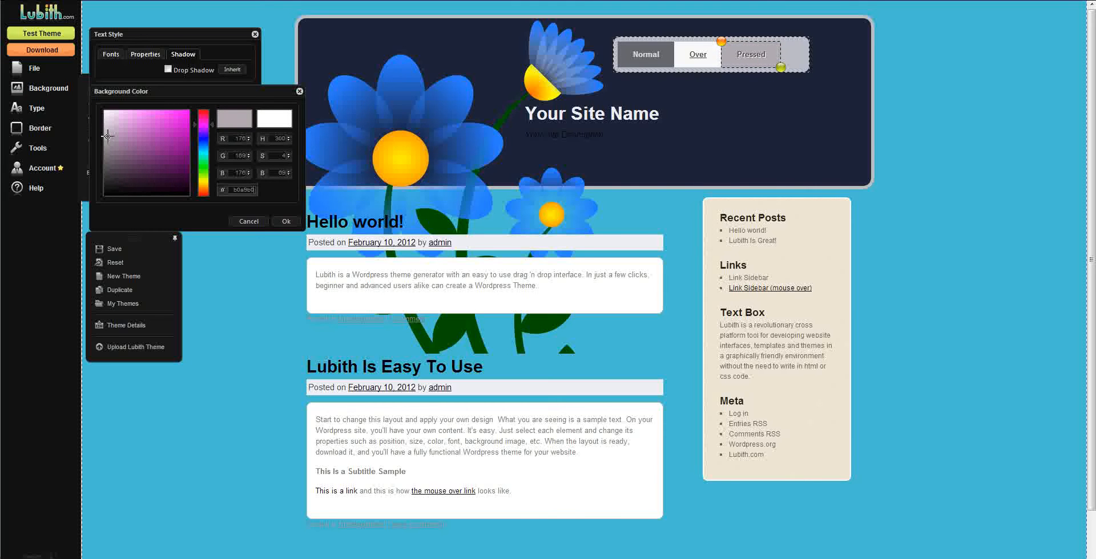
{"action": "left_click", "coordinate": [286, 221]}
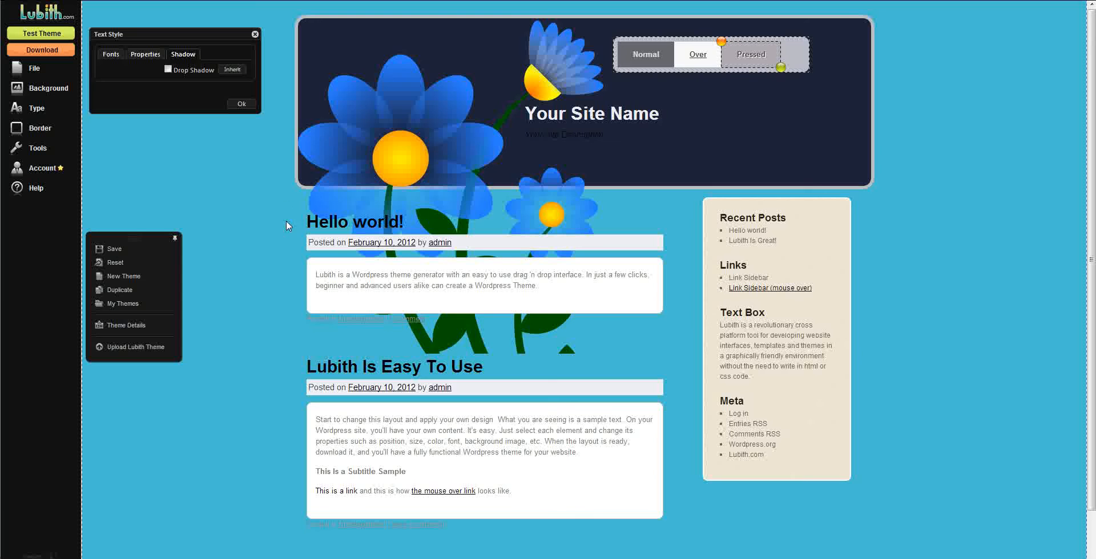
{"action": "left_click", "coordinate": [255, 34]}
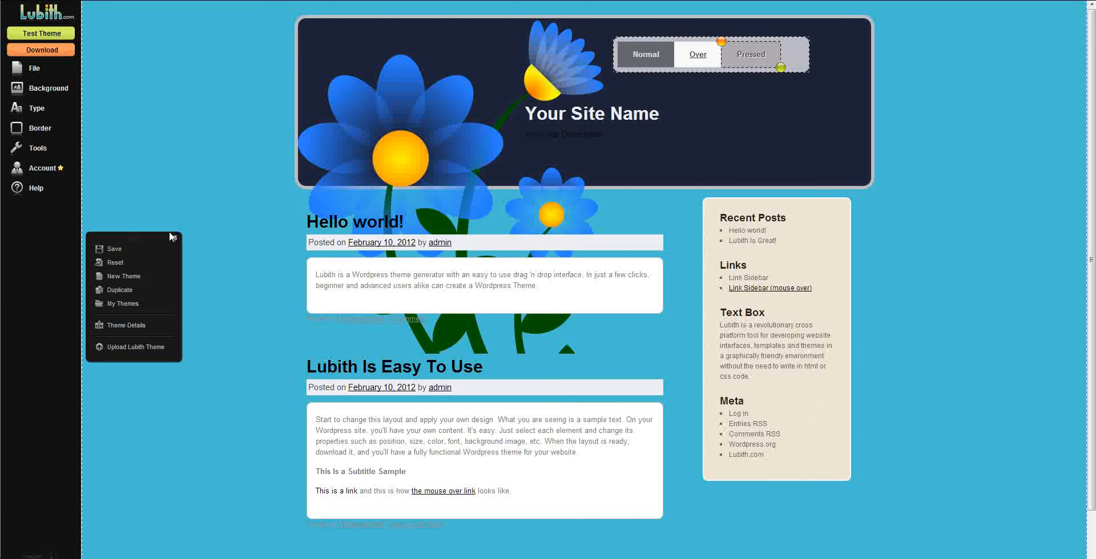
- Test the theme, check how the About and Page menu buttons and the Page submenu look, and return to the editor
{"action": "left_click", "coordinate": [56, 37]}
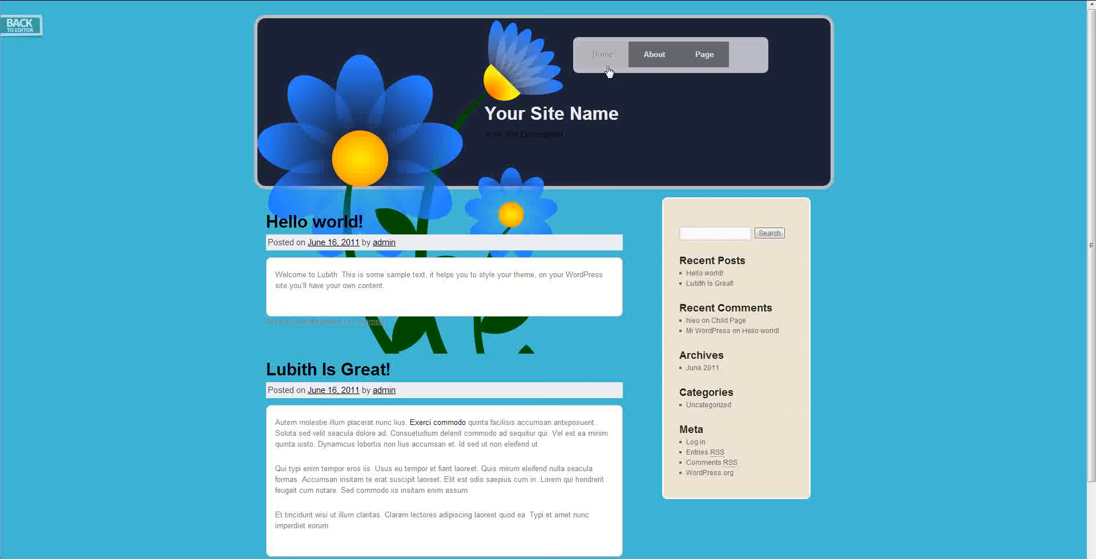
{"action": "left_click", "coordinate": [648, 59]}
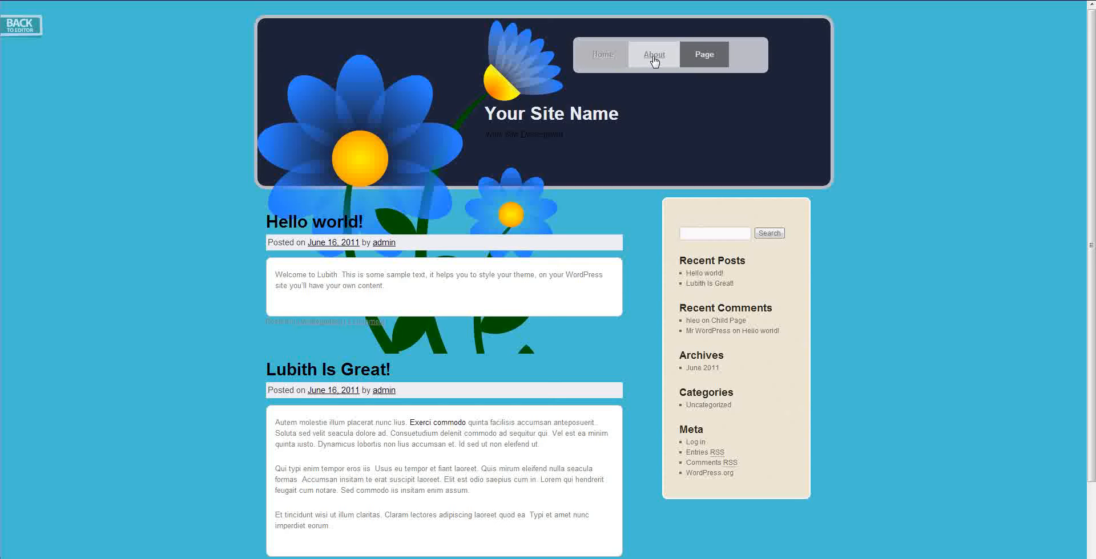
{"action": "mouse_move", "coordinate": [705, 53]}
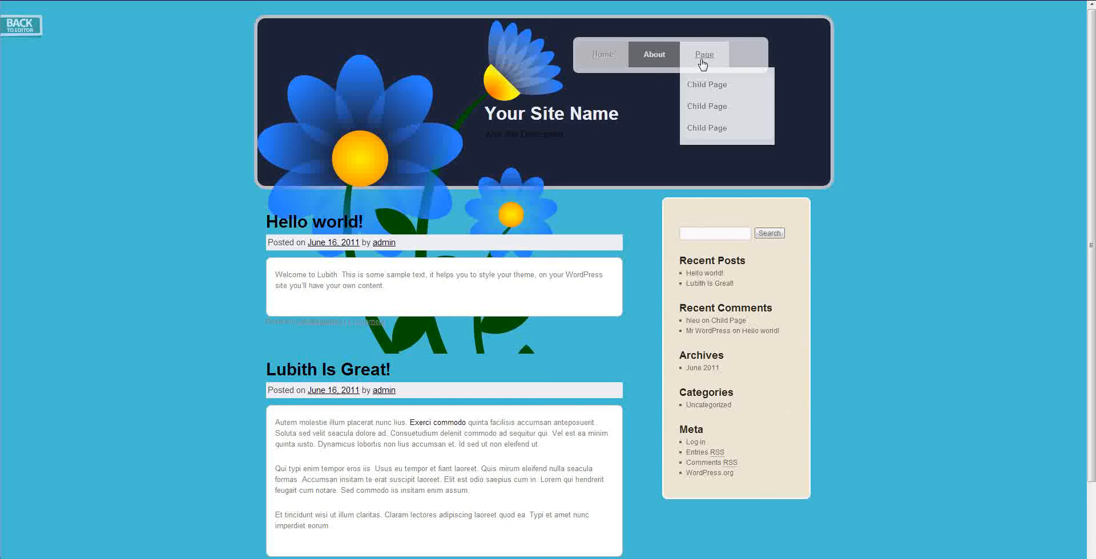
{"action": "left_click", "coordinate": [21, 27]}
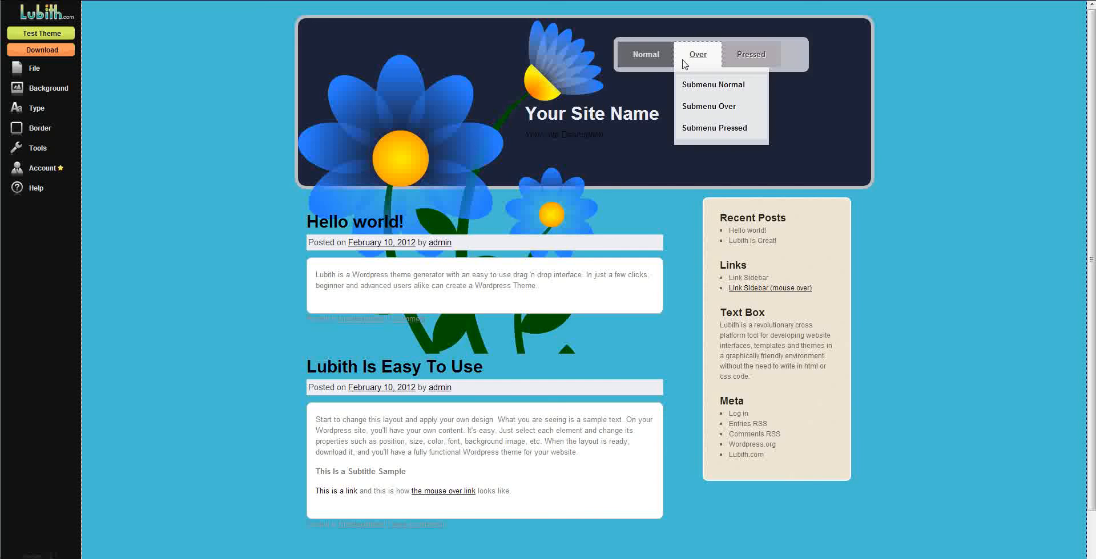
- Select the Over menu button, its submenu box and each submenu item in turn, ending on Submenu Normal
{"action": "left_click", "coordinate": [683, 63]}
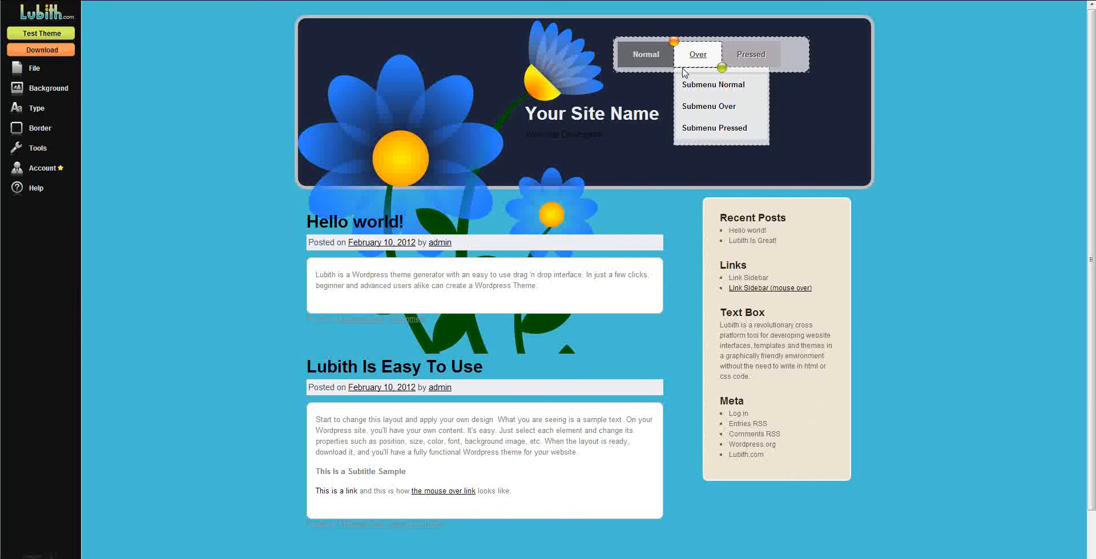
{"action": "left_click", "coordinate": [697, 142]}
{"action": "left_click", "coordinate": [696, 129]}
{"action": "left_click", "coordinate": [702, 115]}
{"action": "left_click", "coordinate": [707, 96]}
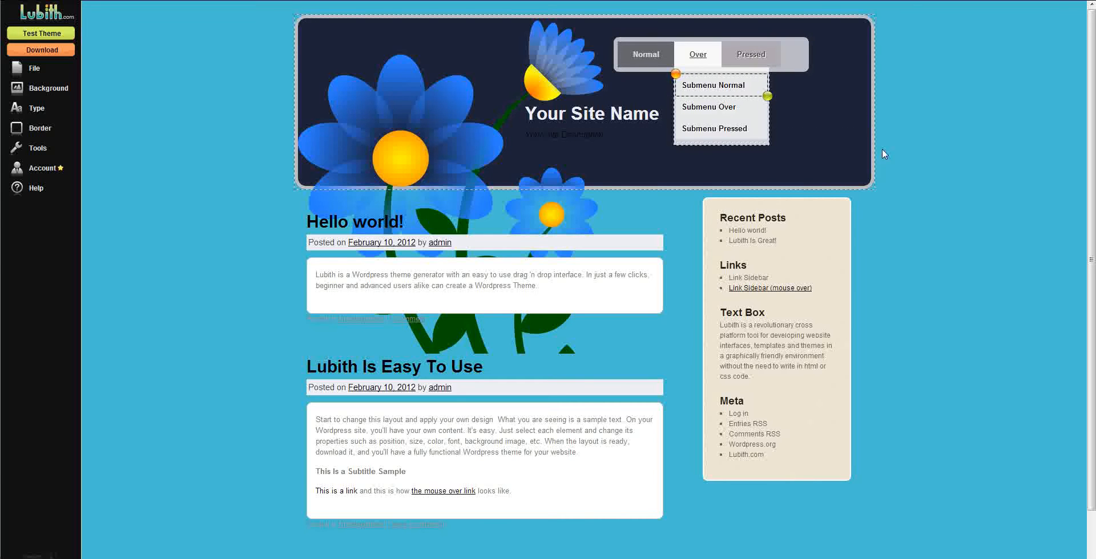
- Narrow the navigation menu bar to fit its three buttons and move it to the header's upper-right corner
{"action": "left_click", "coordinate": [794, 68]}
{"action": "left_click_drag", "start_coordinate": [807, 72], "coordinate": [784, 70]}
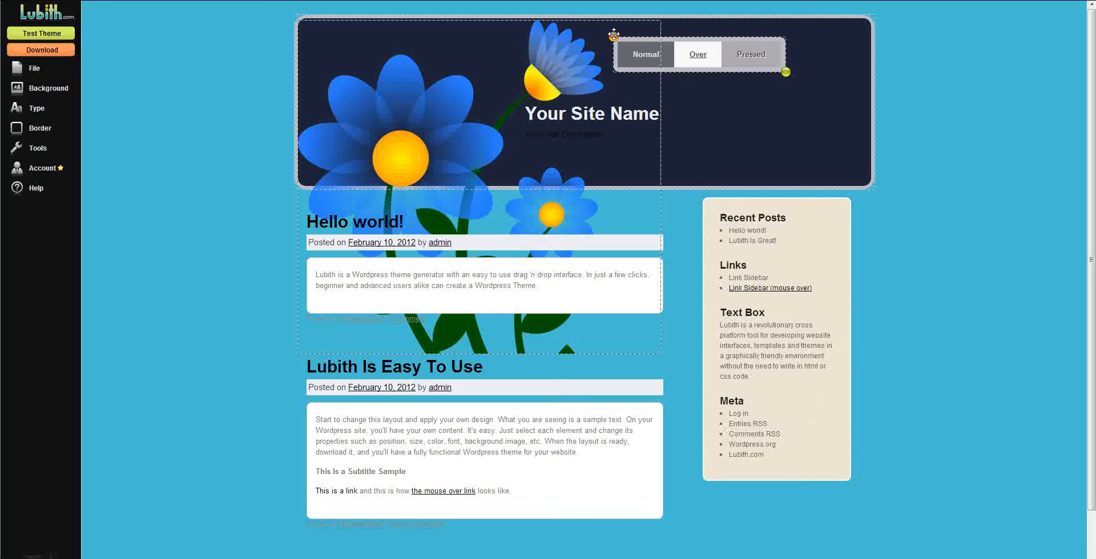
{"action": "left_click_drag", "start_coordinate": [614, 35], "coordinate": [685, 29]}
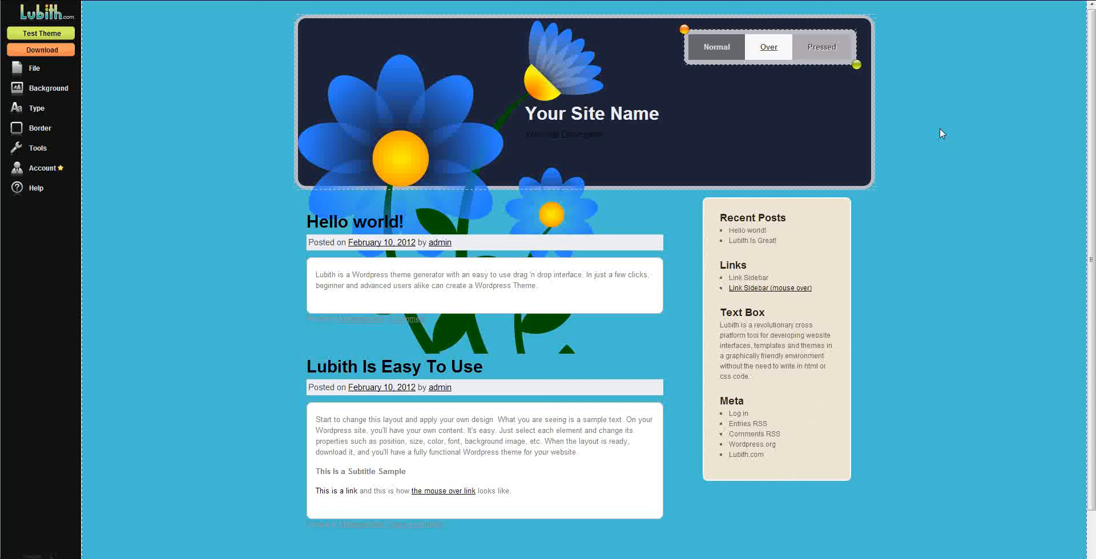
{"action": "mouse_move", "coordinate": [683, 27]}
{"action": "left_mouse_down"}
{"action": "mouse_move", "coordinate": [704, 32]}
{"action": "mouse_move", "coordinate": [680, 28]}
{"action": "left_mouse_up"}
- Move the flower logo box inside the header's upper-left corner and shrink it to fit within the header's height
{"action": "left_click", "coordinate": [397, 136]}
{"action": "mouse_move", "coordinate": [304, 21]}
{"action": "left_mouse_down"}
{"action": "mouse_move", "coordinate": [362, 49]}
{"action": "mouse_move", "coordinate": [312, 29]}
{"action": "left_mouse_up"}
{"action": "left_click_drag", "start_coordinate": [674, 364], "coordinate": [474, 173]}
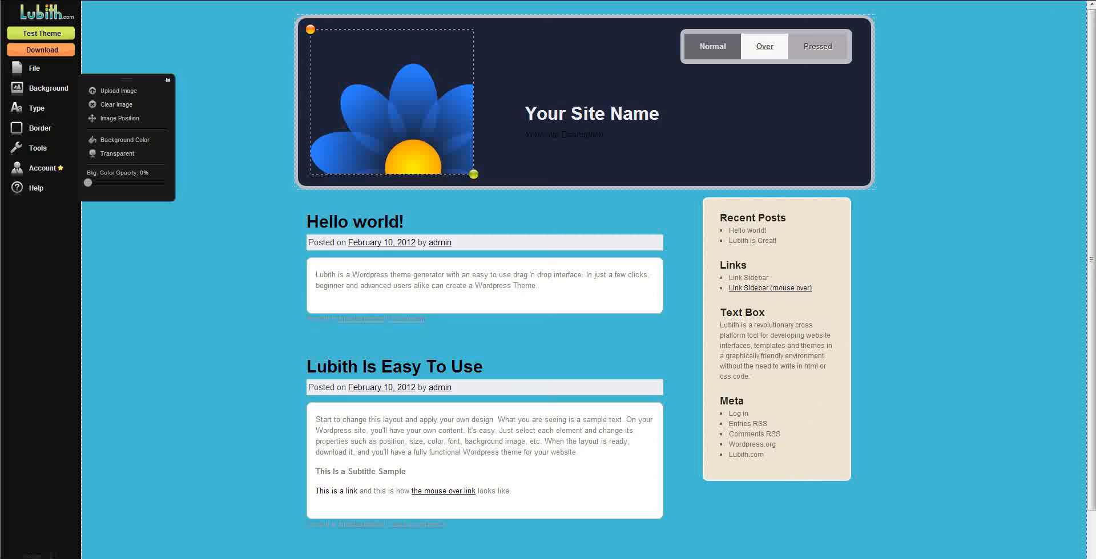
- Replace the flower picture in the logo box with the sun image file named logo
{"action": "mouse_move", "coordinate": [70, 90]}
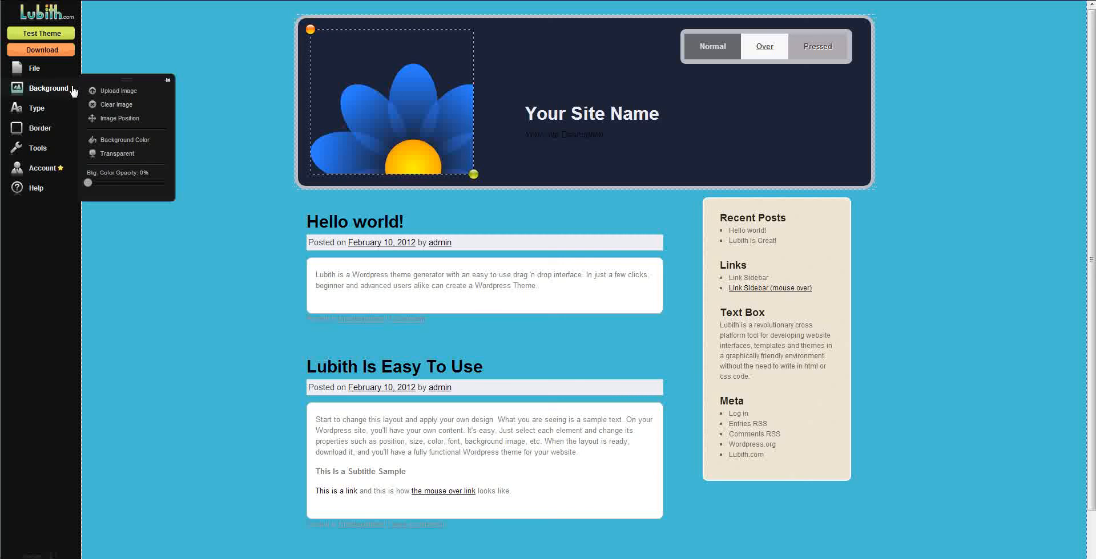
{"action": "left_click", "coordinate": [103, 90]}
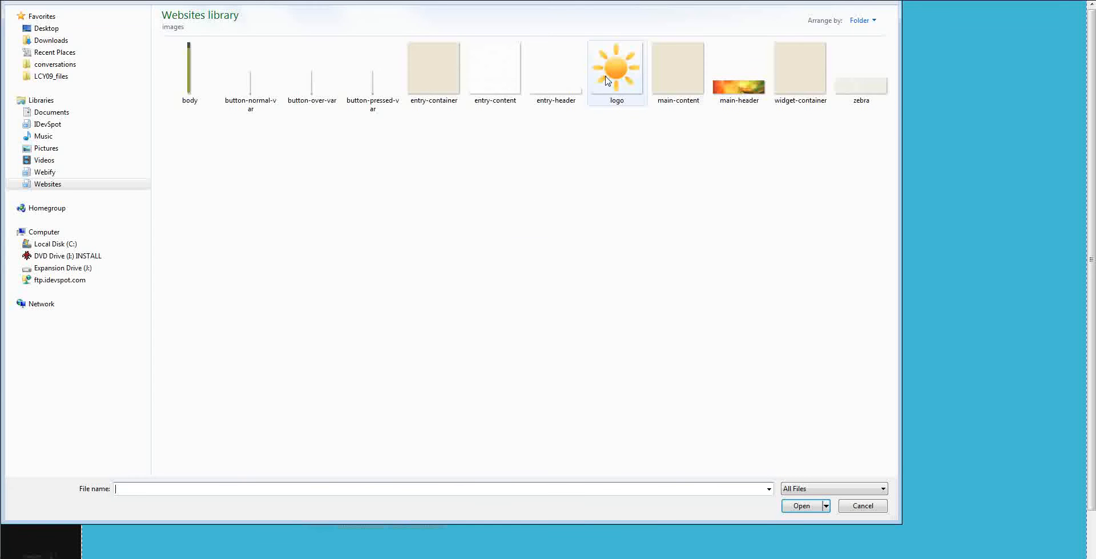
{"action": "double_click", "coordinate": [613, 67]}
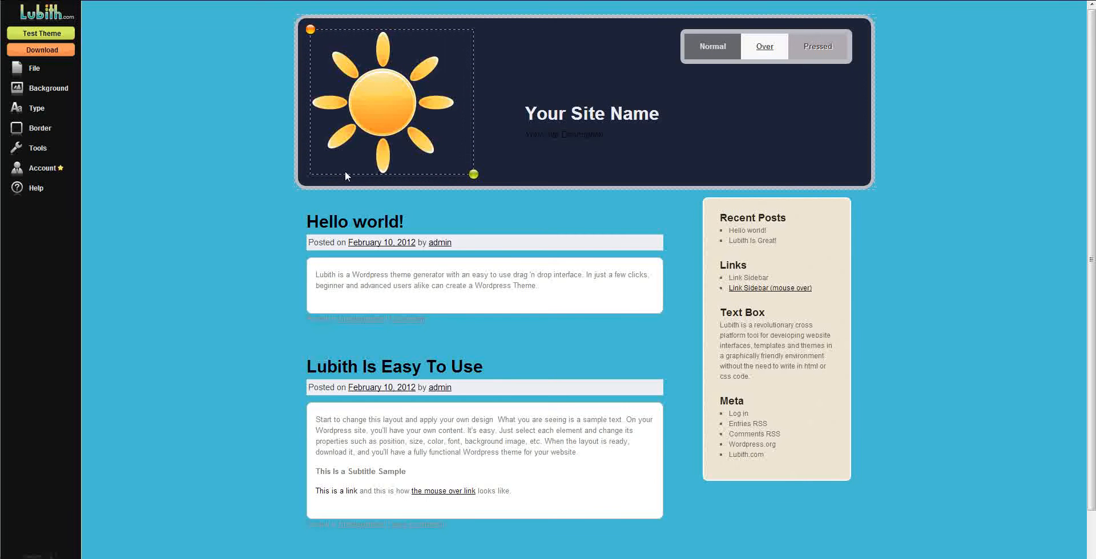
{"action": "left_click", "coordinate": [322, 176]}
- Set the site description's text color to white, RGB 255, 255, 255
{"action": "left_click", "coordinate": [564, 117]}
{"action": "left_click", "coordinate": [568, 139]}
{"action": "left_click", "coordinate": [37, 107]}
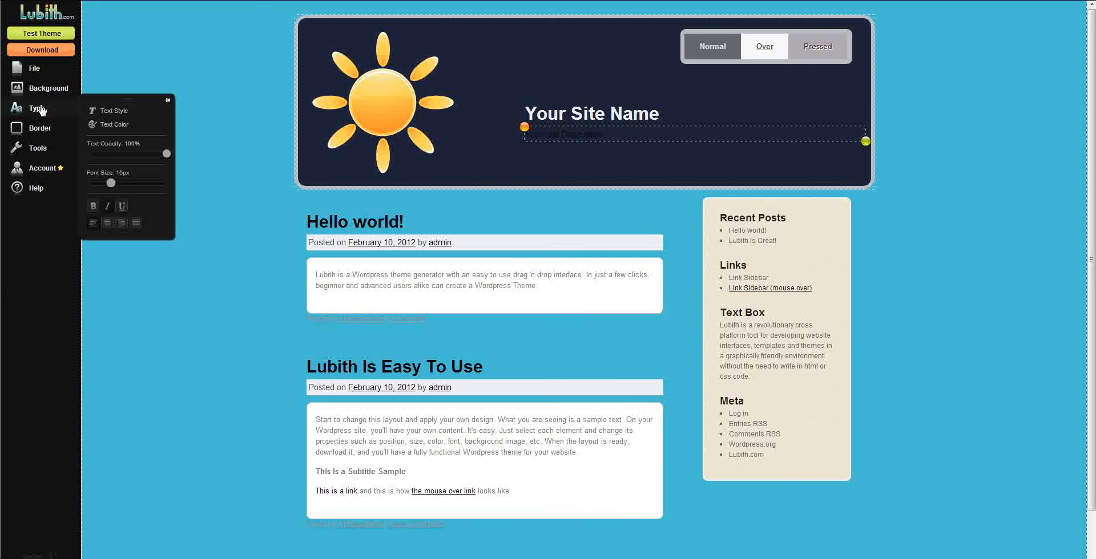
{"action": "left_click", "coordinate": [121, 128]}
{"action": "left_click_drag", "start_coordinate": [119, 125], "coordinate": [76, 96]}
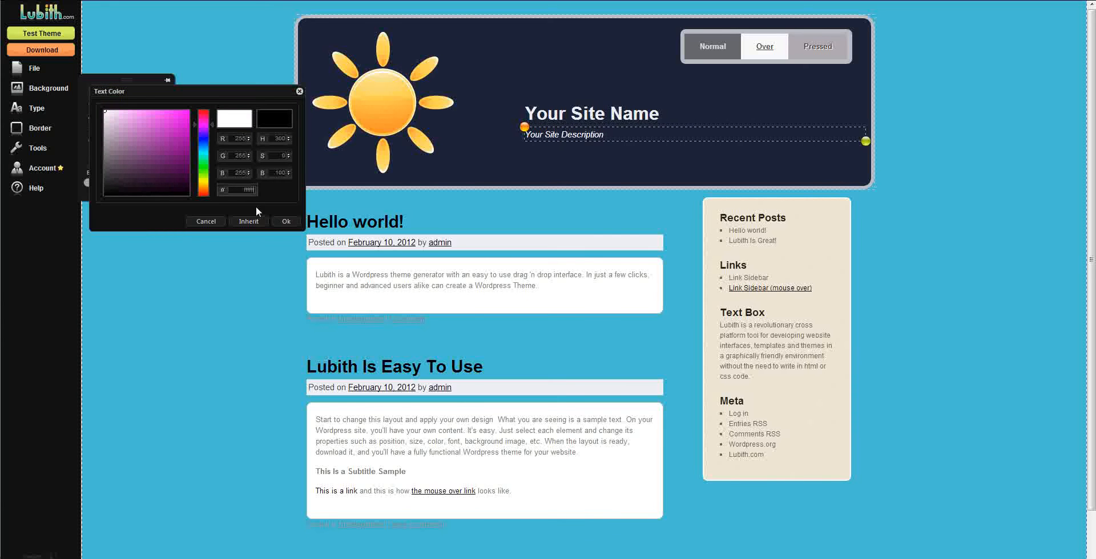
{"action": "left_click", "coordinate": [236, 329]}
- Move the site name up beside the sun logo and shrink its text box to fit closely around the title
{"action": "left_click", "coordinate": [563, 117]}
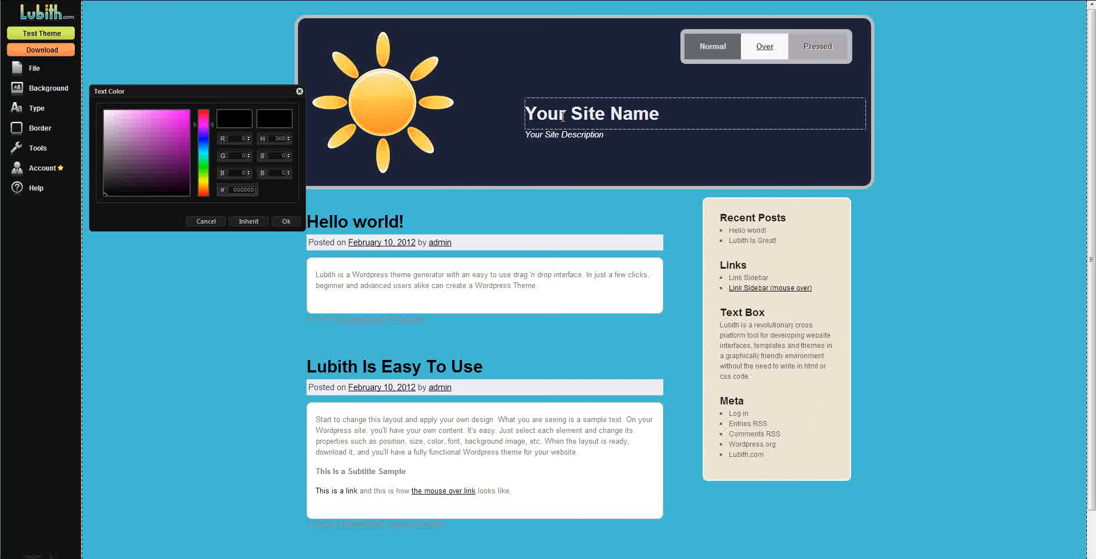
{"action": "left_click_drag", "start_coordinate": [525, 100], "coordinate": [460, 73]}
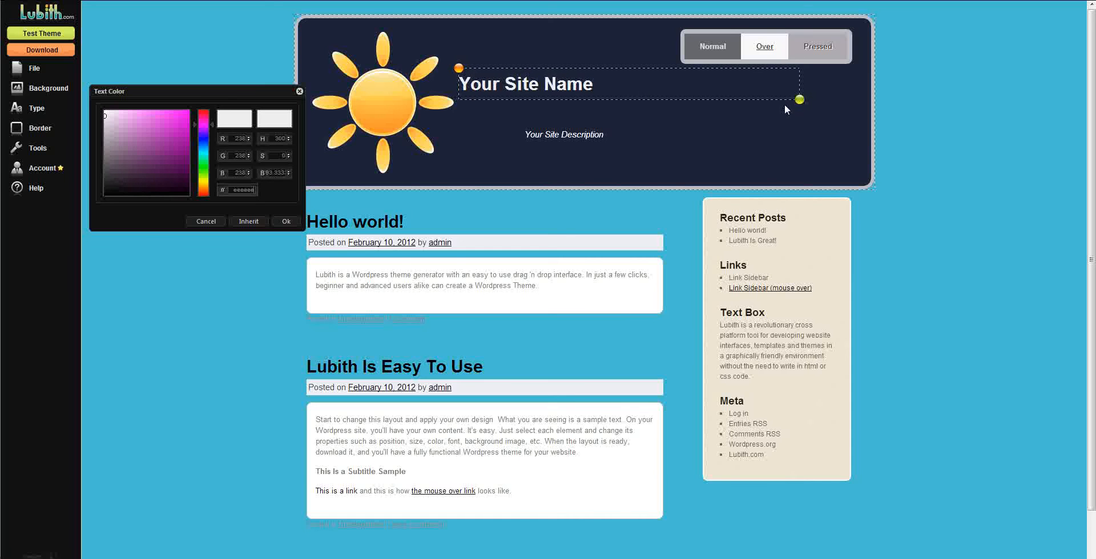
{"action": "left_click_drag", "start_coordinate": [800, 101], "coordinate": [608, 90]}
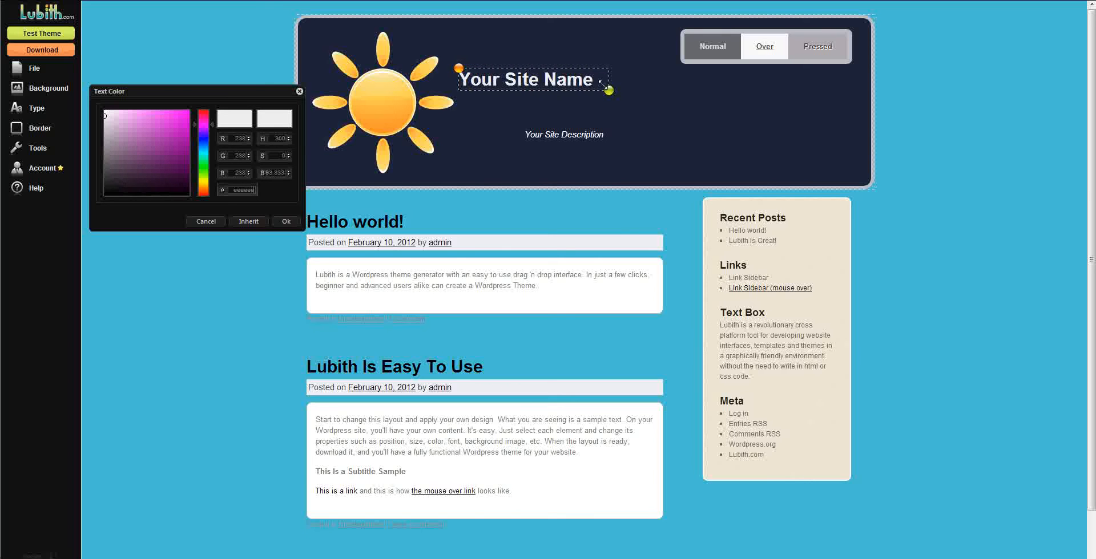
{"action": "left_click", "coordinate": [541, 77]}
{"action": "left_click", "coordinate": [543, 79]}
{"action": "left_click_drag", "start_coordinate": [617, 89], "coordinate": [686, 86]}
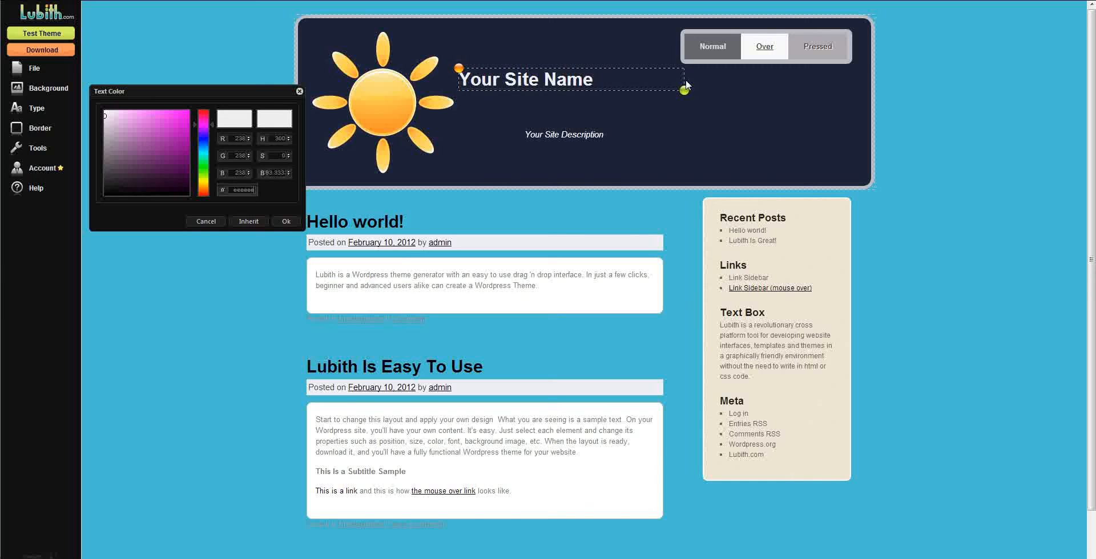
{"action": "left_click_drag", "start_coordinate": [685, 81], "coordinate": [637, 78]}
- Move the site description directly below the site name and extend both text boxes to the header's right edge
{"action": "left_click", "coordinate": [565, 135]}
{"action": "left_click_drag", "start_coordinate": [525, 127], "coordinate": [460, 96]}
{"action": "left_click", "coordinate": [606, 86]}
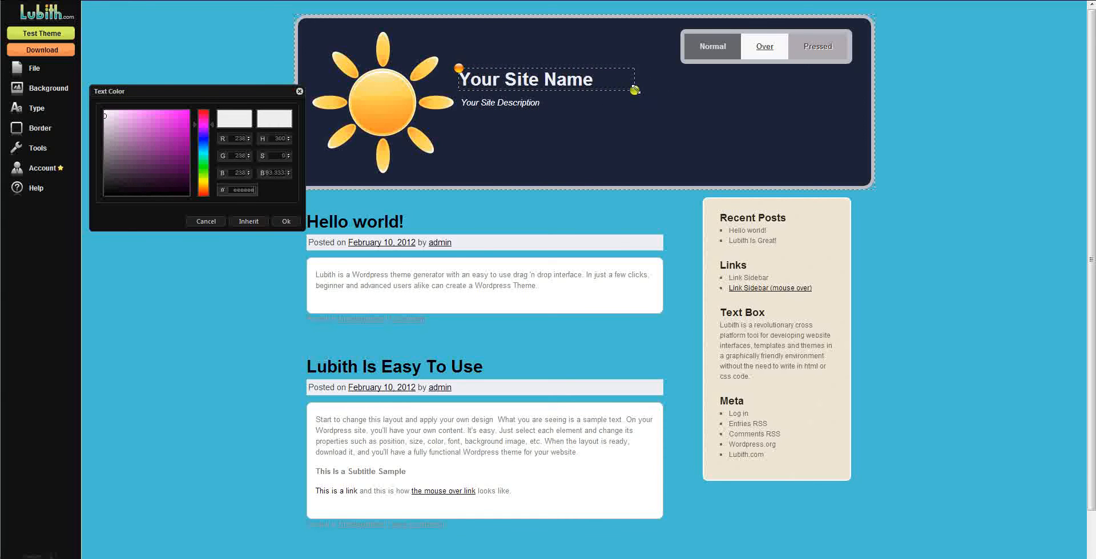
{"action": "left_click_drag", "start_coordinate": [634, 91], "coordinate": [741, 88]}
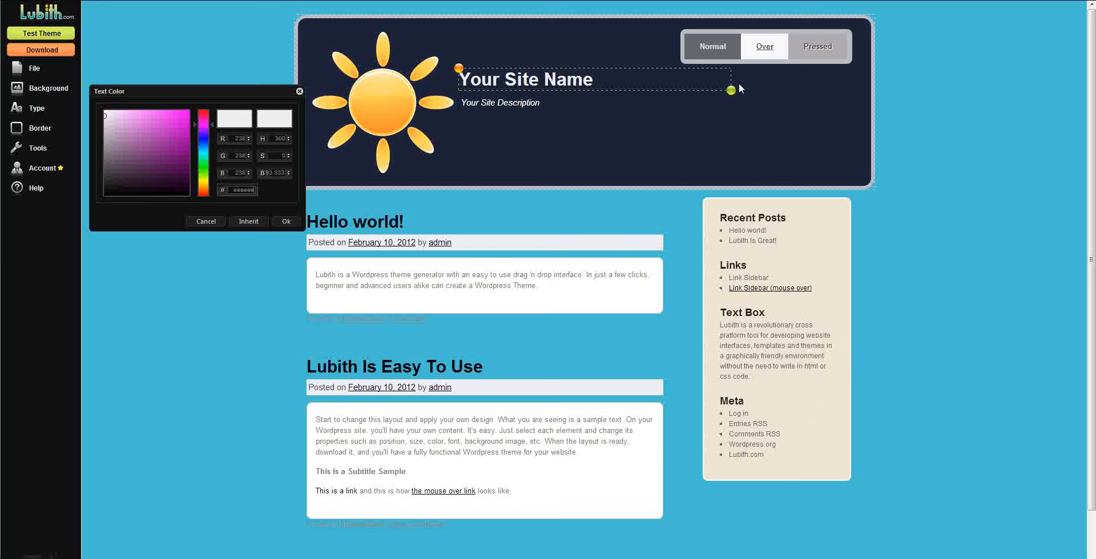
{"action": "left_click_drag", "start_coordinate": [837, 90], "coordinate": [869, 87]}
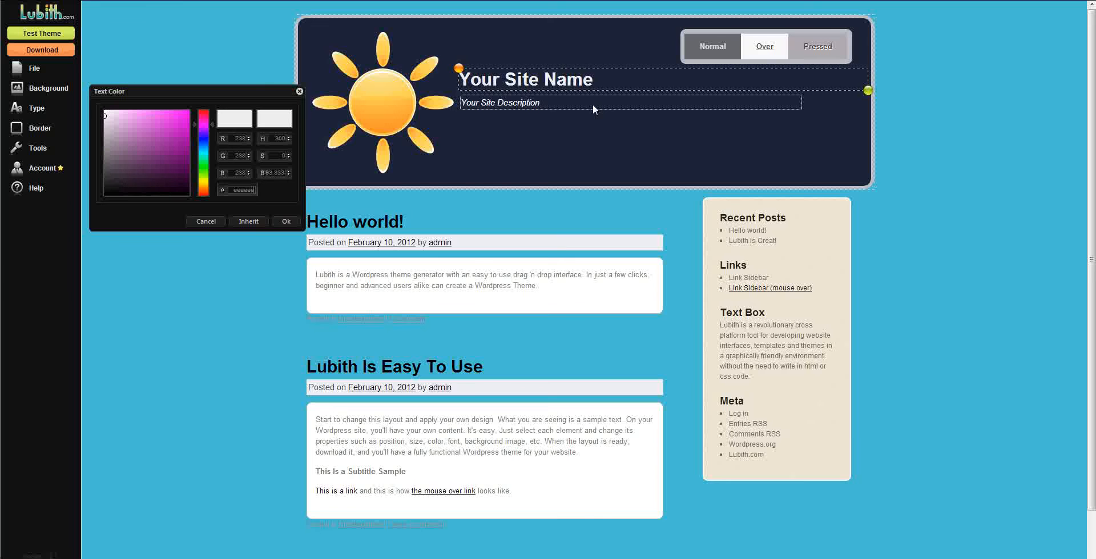
{"action": "left_click", "coordinate": [565, 107]}
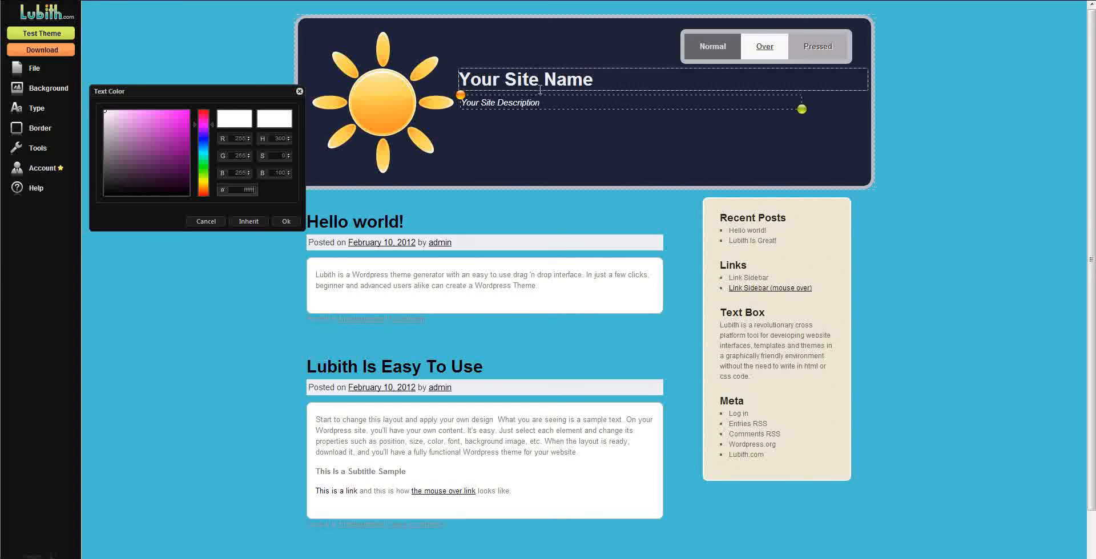
{"action": "left_click_drag", "start_coordinate": [802, 109], "coordinate": [866, 108]}
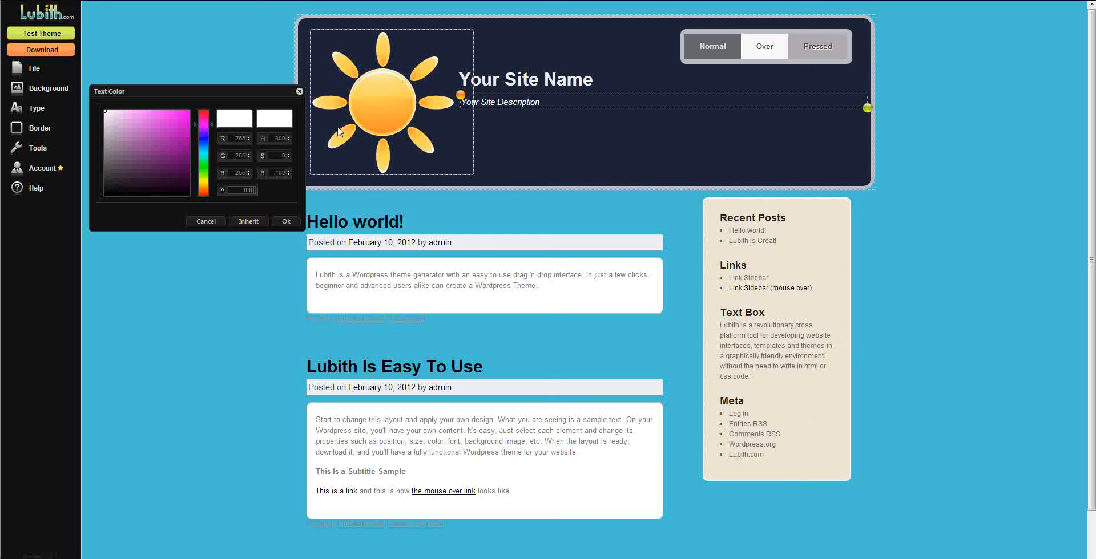
{"action": "left_click", "coordinate": [299, 92]}
- Try right, center and left alignment on the site description, ending with it right-aligned
{"action": "mouse_move", "coordinate": [57, 112]}
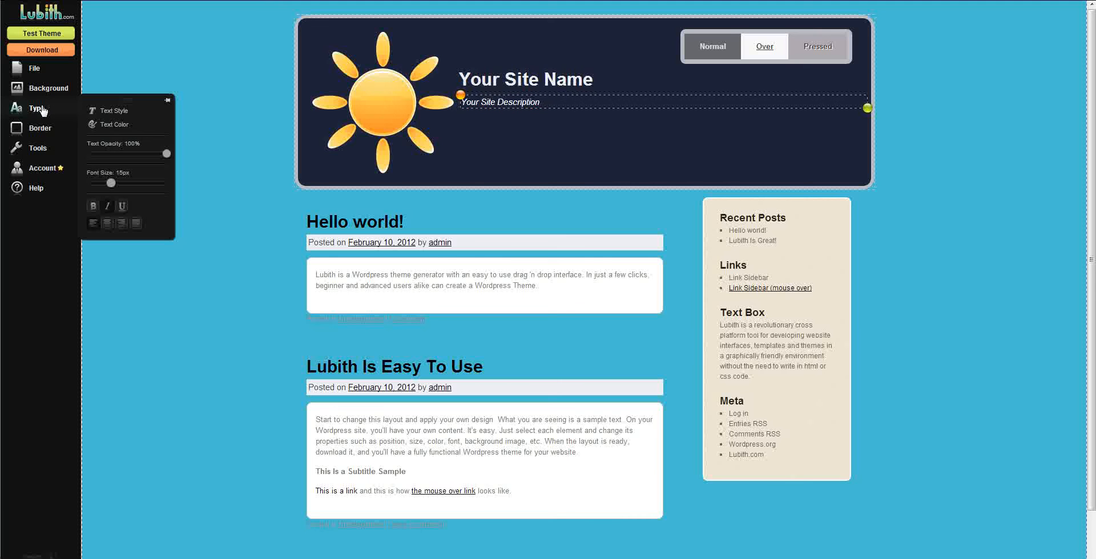
{"action": "left_click", "coordinate": [121, 224]}
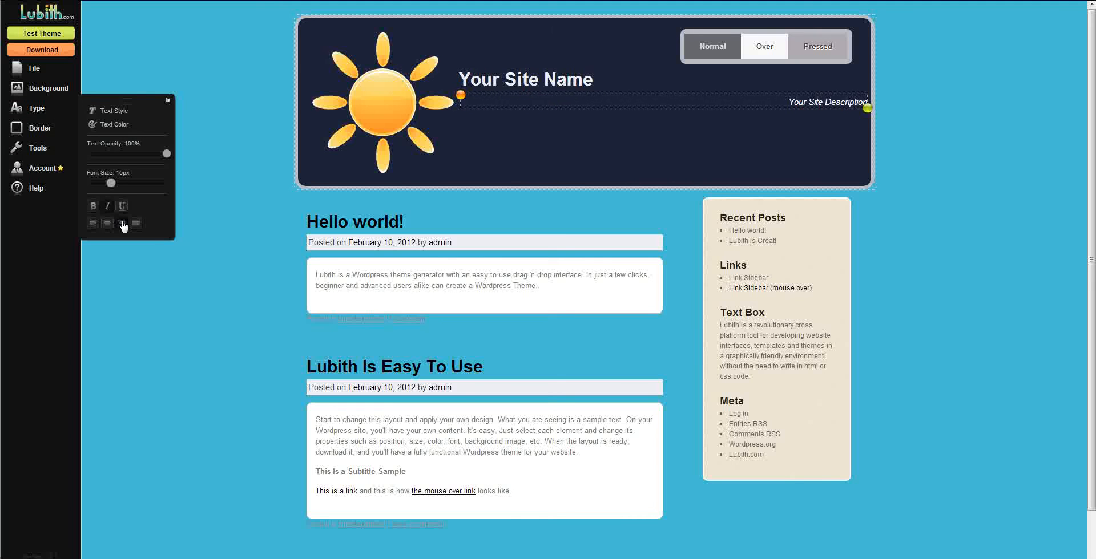
{"action": "left_click", "coordinate": [108, 224]}
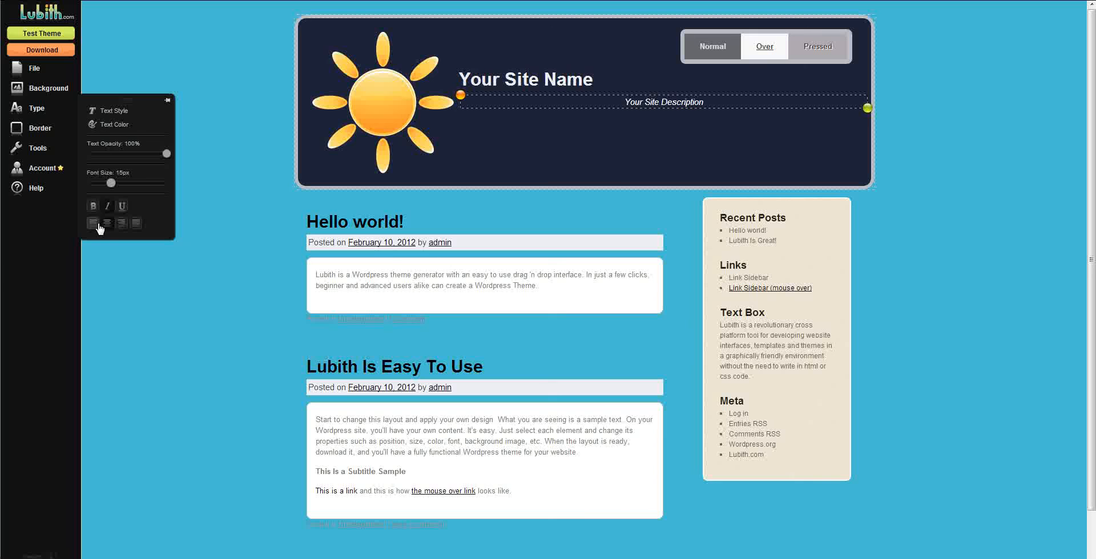
{"action": "left_click", "coordinate": [93, 224]}
{"action": "left_click", "coordinate": [122, 223]}
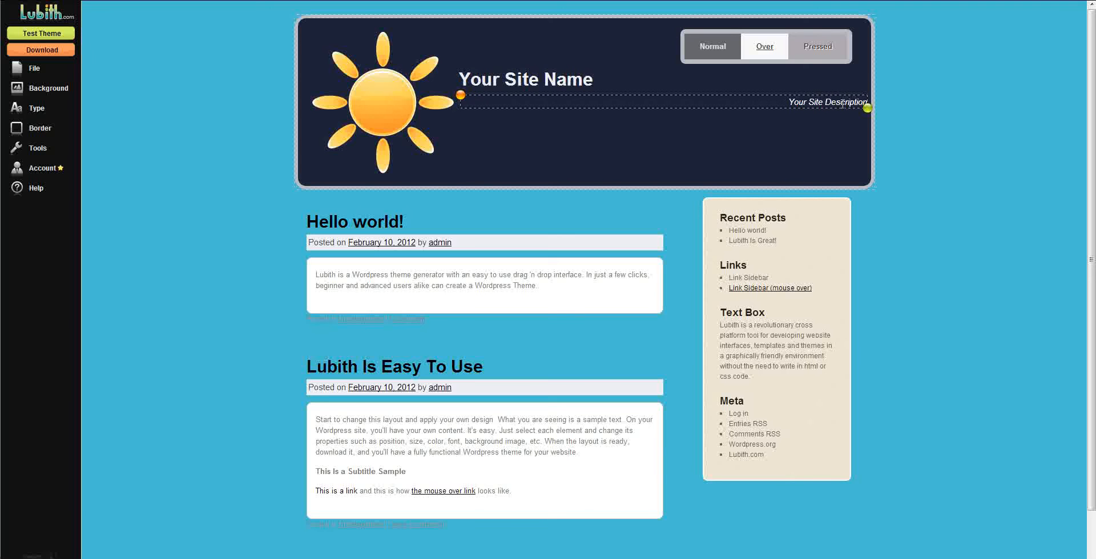
- Right-align the site name so it lines up with the description at the header's right edge
{"action": "left_click", "coordinate": [605, 85]}
{"action": "left_click", "coordinate": [37, 108]}
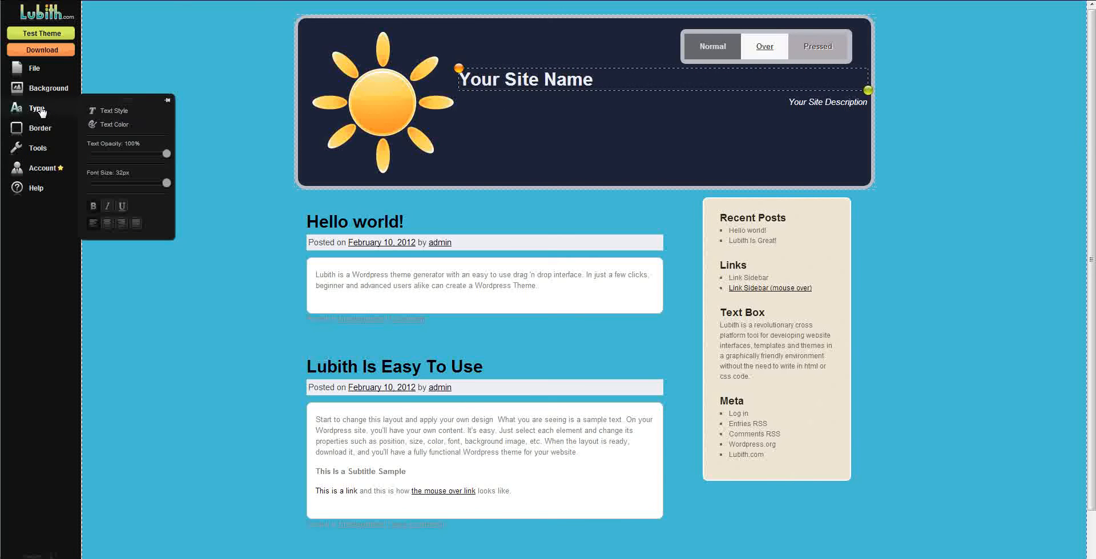
{"action": "left_click", "coordinate": [121, 223]}
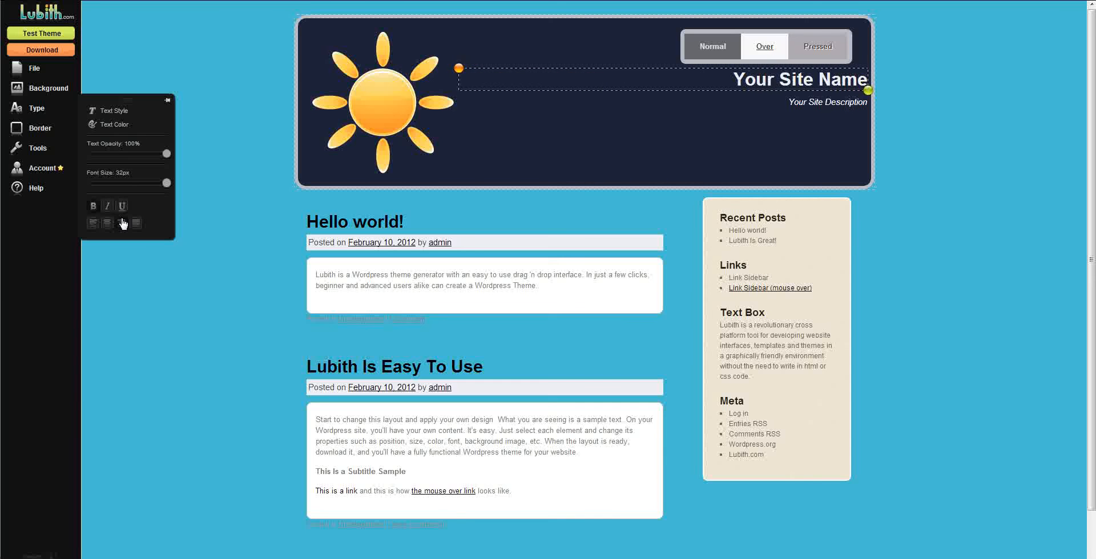
{"action": "left_click", "coordinate": [193, 300]}
{"action": "left_click", "coordinate": [811, 82]}
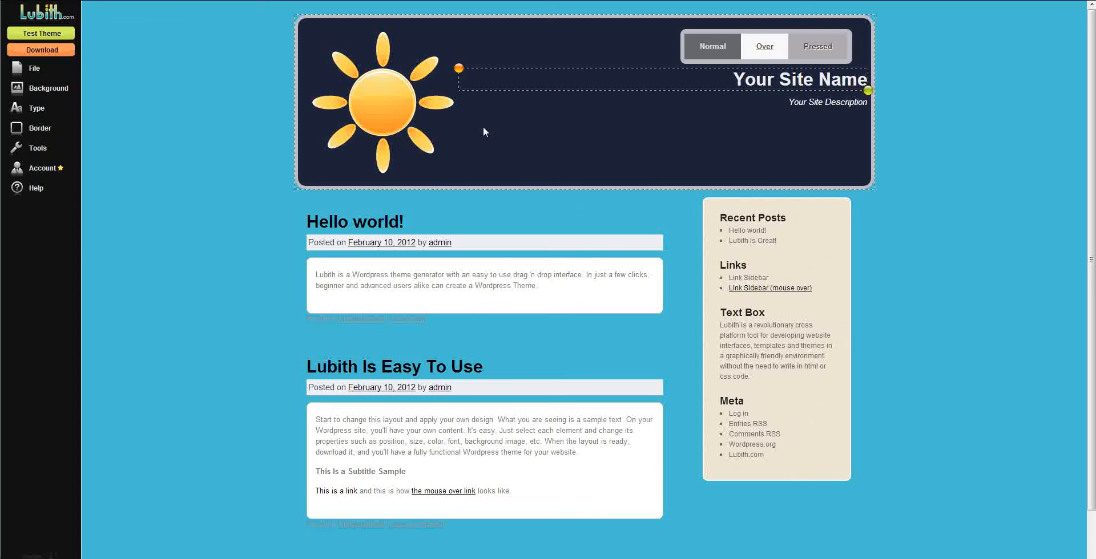
{"action": "left_click", "coordinate": [968, 227]}
- Try the opacity and font size controls on the site name, and toggle underline and italic on and off
{"action": "left_click", "coordinate": [713, 85]}
{"action": "left_click", "coordinate": [40, 109]}
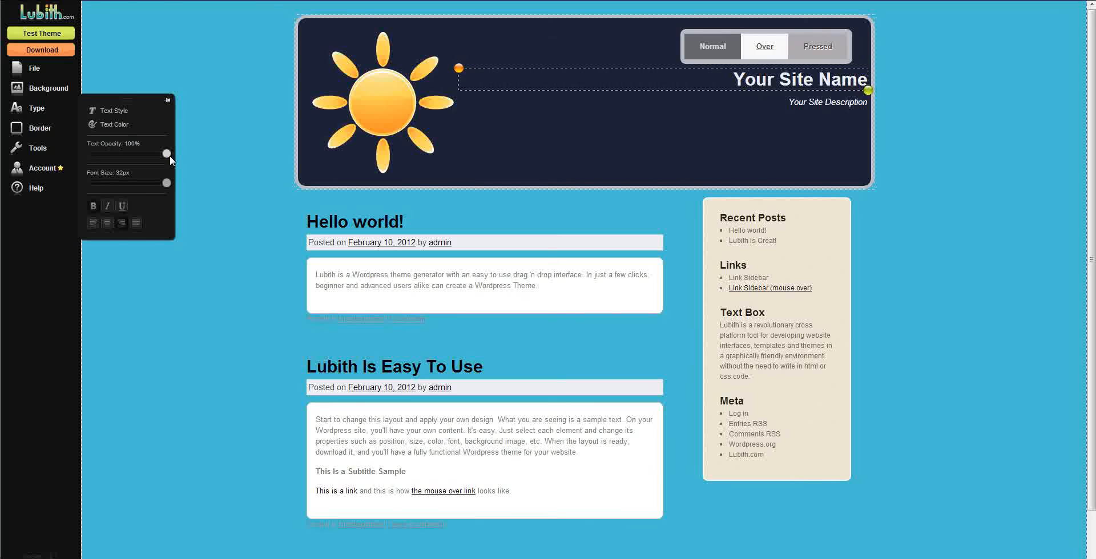
{"action": "mouse_move", "coordinate": [167, 155]}
{"action": "left_mouse_down"}
{"action": "mouse_move", "coordinate": [81, 159]}
{"action": "mouse_move", "coordinate": [183, 167]}
{"action": "left_mouse_up"}
{"action": "left_click", "coordinate": [181, 178]}
{"action": "left_click", "coordinate": [124, 206]}
{"action": "left_click", "coordinate": [125, 207]}
{"action": "left_click", "coordinate": [112, 209]}
{"action": "left_click", "coordinate": [111, 208]}
- Browse the font list in the site name's text style and set its font to Impact
{"action": "left_click", "coordinate": [114, 111]}
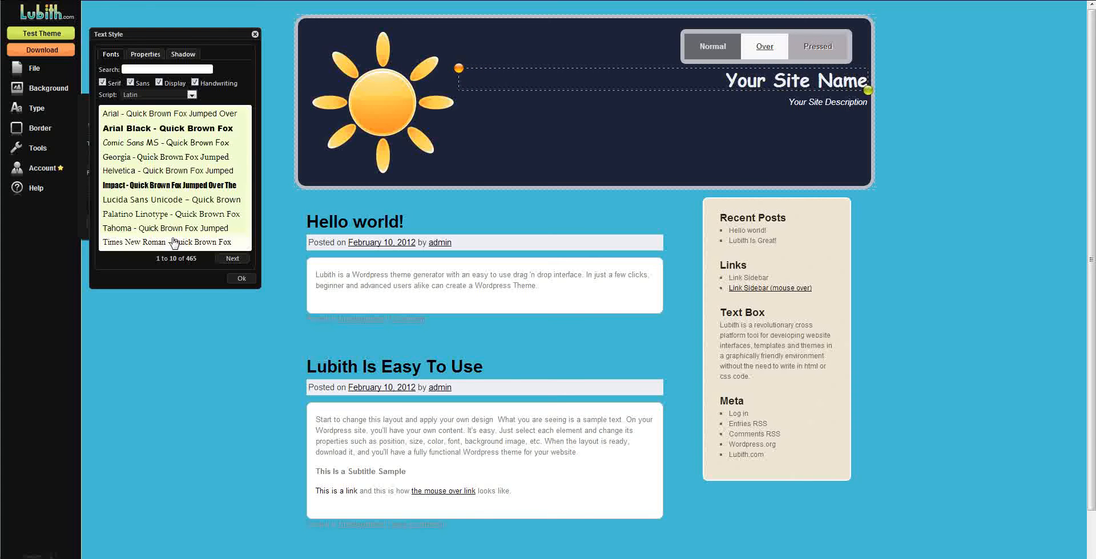
{"action": "left_click", "coordinate": [233, 258]}
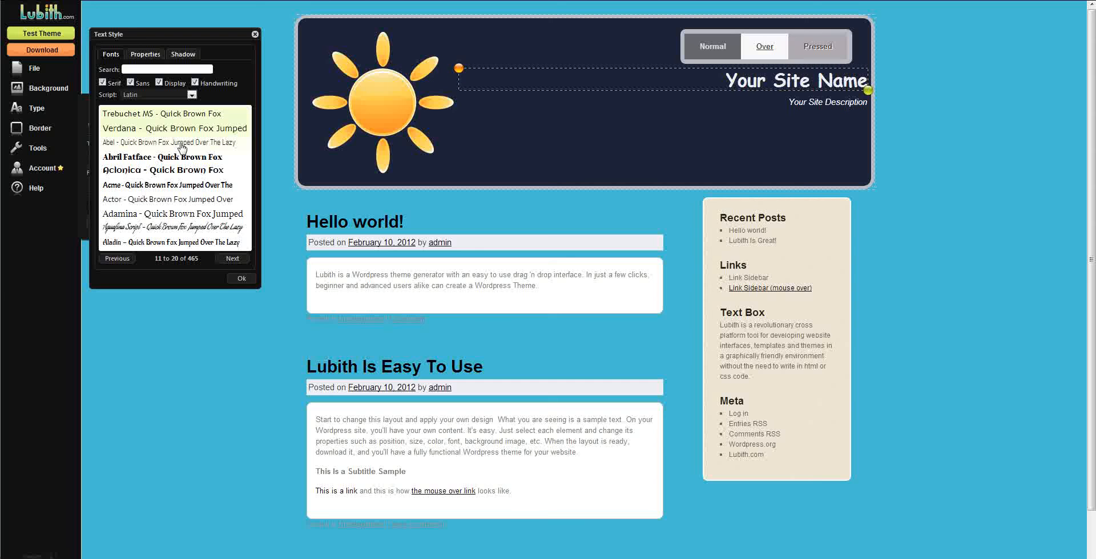
{"action": "left_click", "coordinate": [113, 259]}
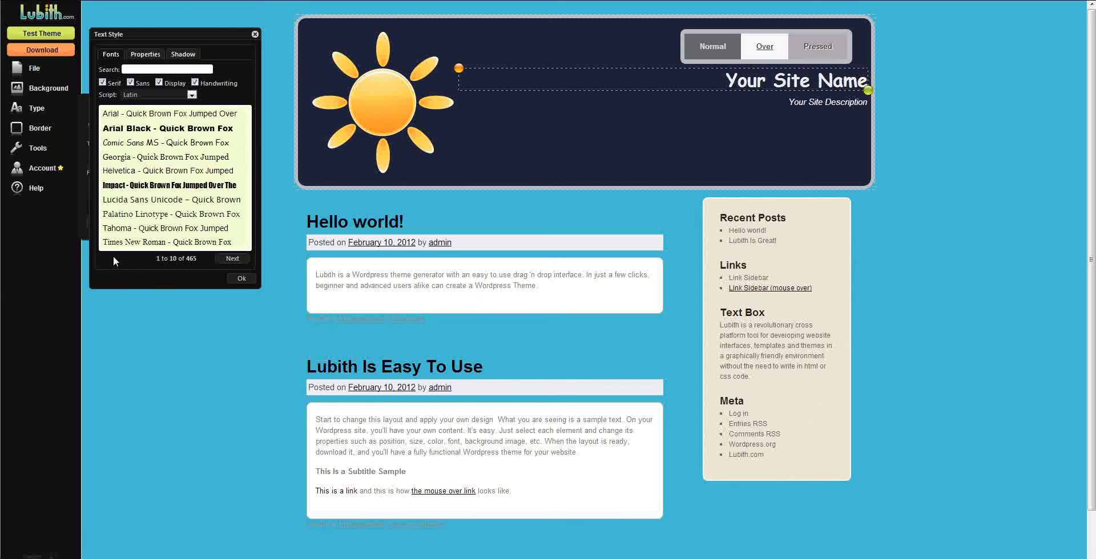
{"action": "left_click", "coordinate": [147, 188]}
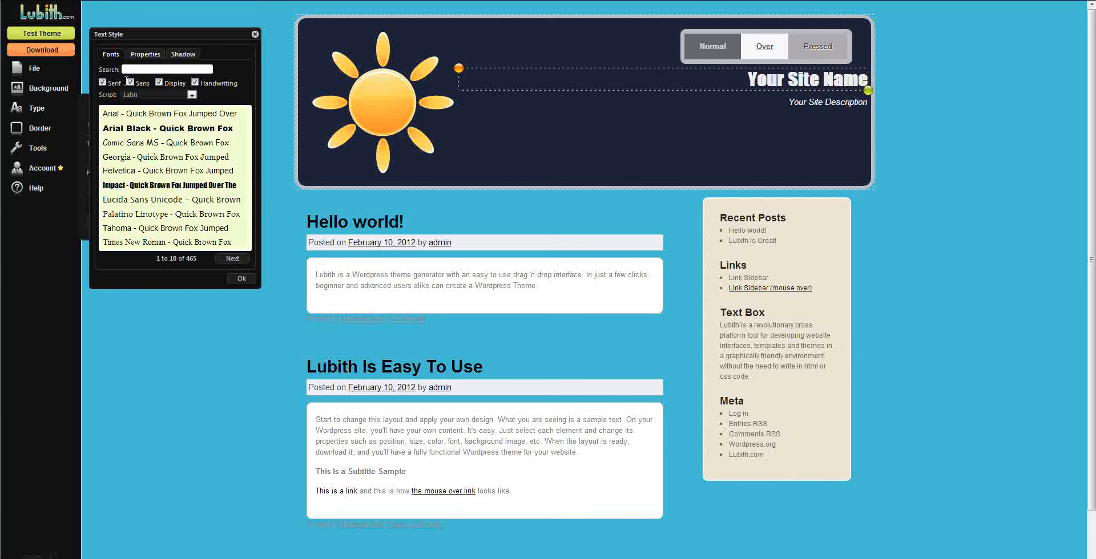
- Set the variant of the site name's text to Bold-Italic
{"action": "left_click", "coordinate": [143, 54]}
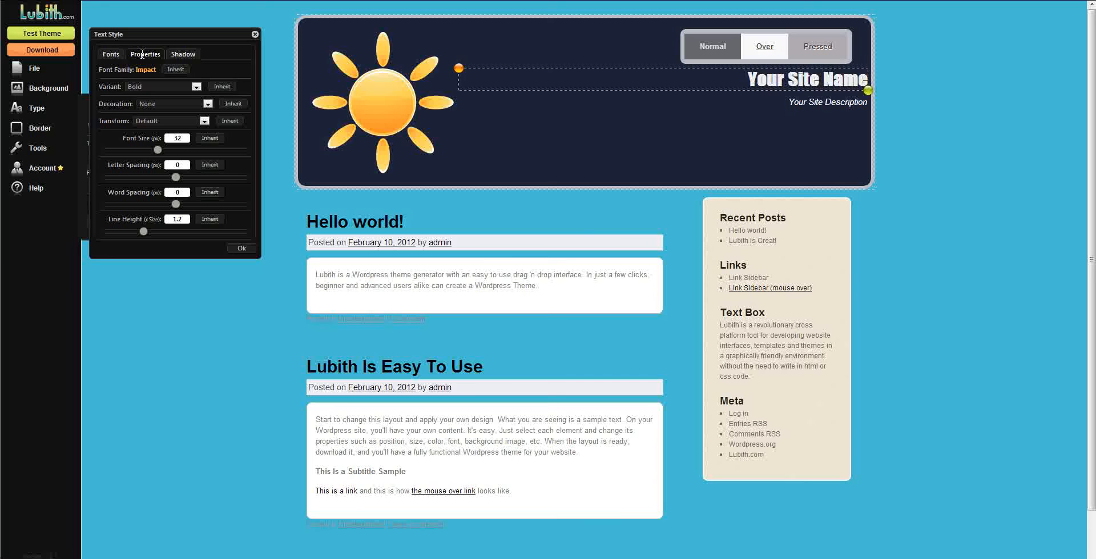
{"action": "left_click", "coordinate": [195, 87]}
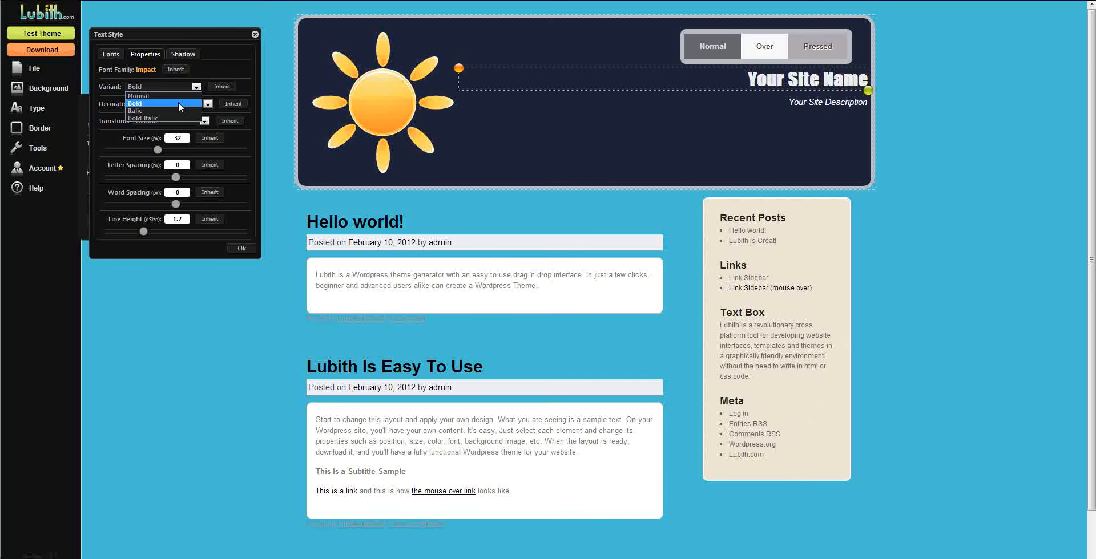
{"action": "left_click", "coordinate": [173, 118]}
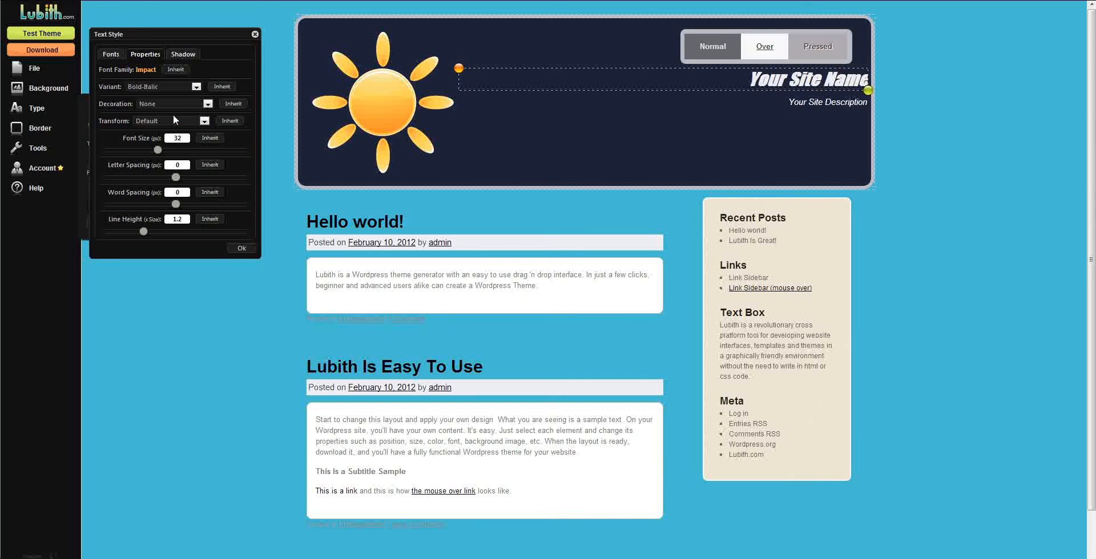
- Try the UPPERCASE and lowercase transforms on the site name, then restore the Default transform
{"action": "left_click", "coordinate": [202, 120]}
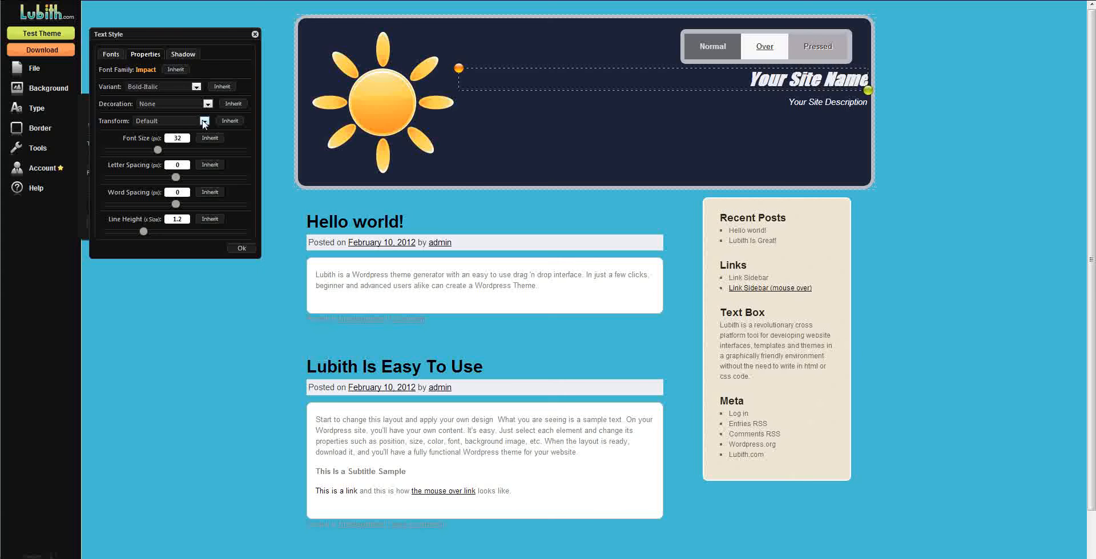
{"action": "left_click", "coordinate": [192, 139]}
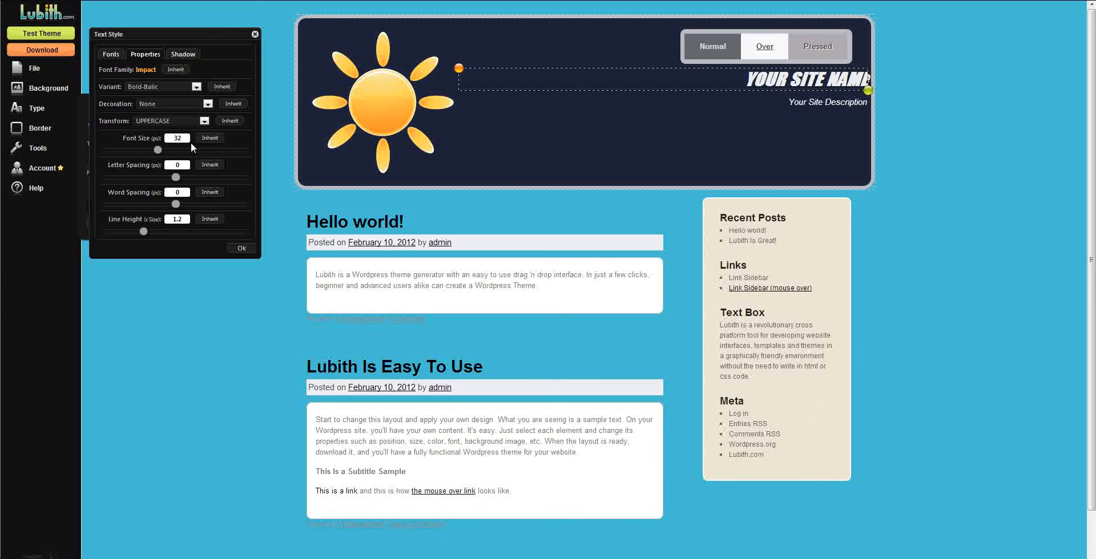
{"action": "left_click", "coordinate": [204, 121]}
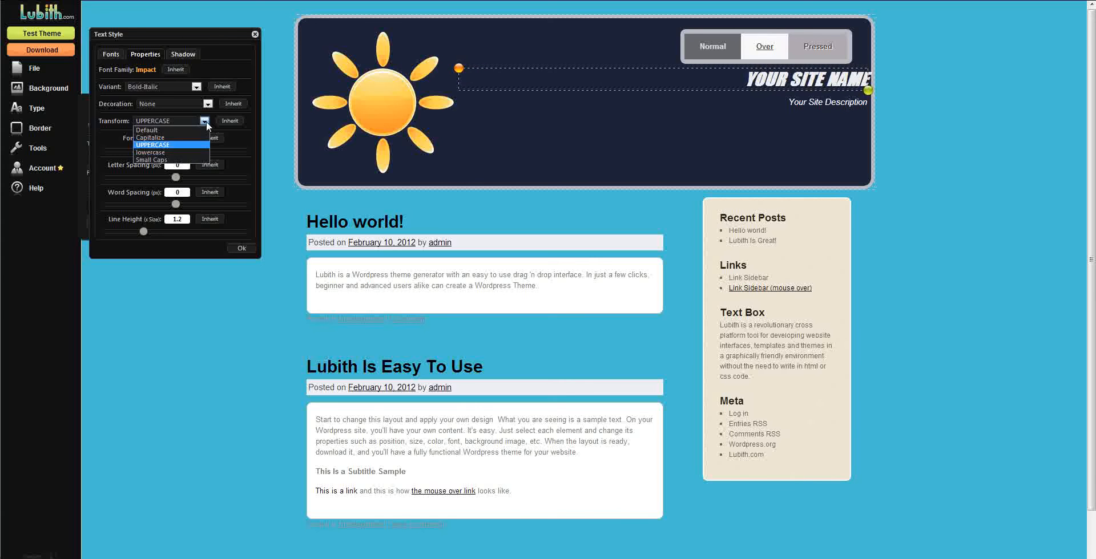
{"action": "left_click", "coordinate": [192, 152]}
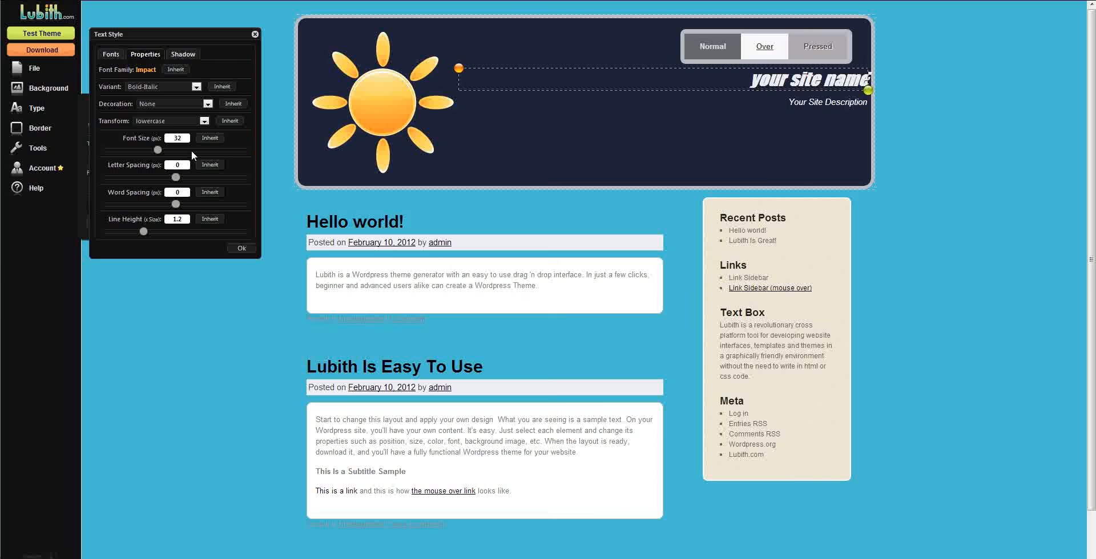
{"action": "left_click", "coordinate": [207, 105]}
{"action": "left_click", "coordinate": [206, 108]}
{"action": "left_click", "coordinate": [204, 121]}
{"action": "left_click", "coordinate": [193, 130]}
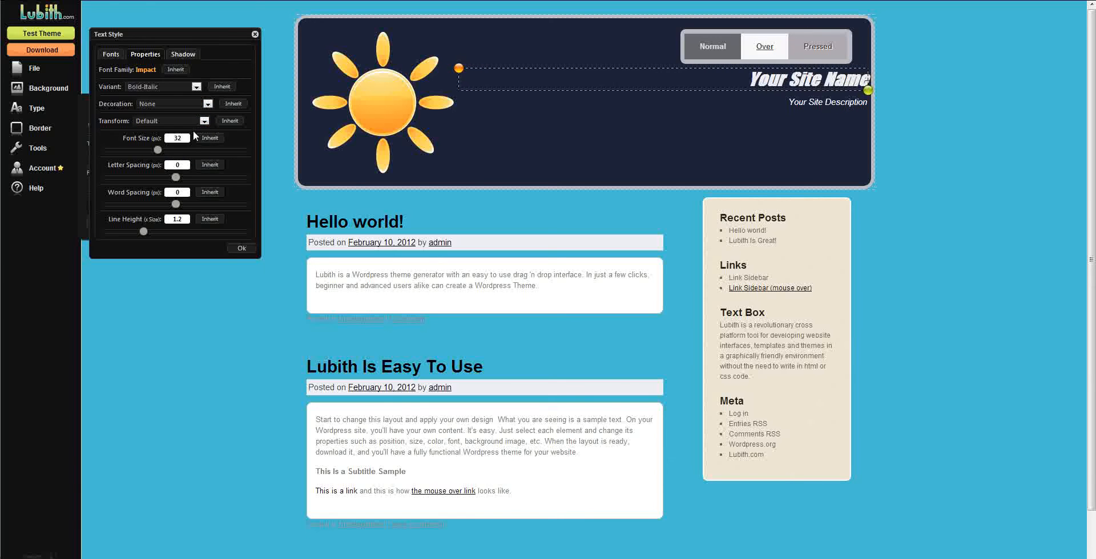
- Try the Overline and Line Through decorations on the site name, then set the decoration back to None
{"action": "left_click", "coordinate": [208, 105]}
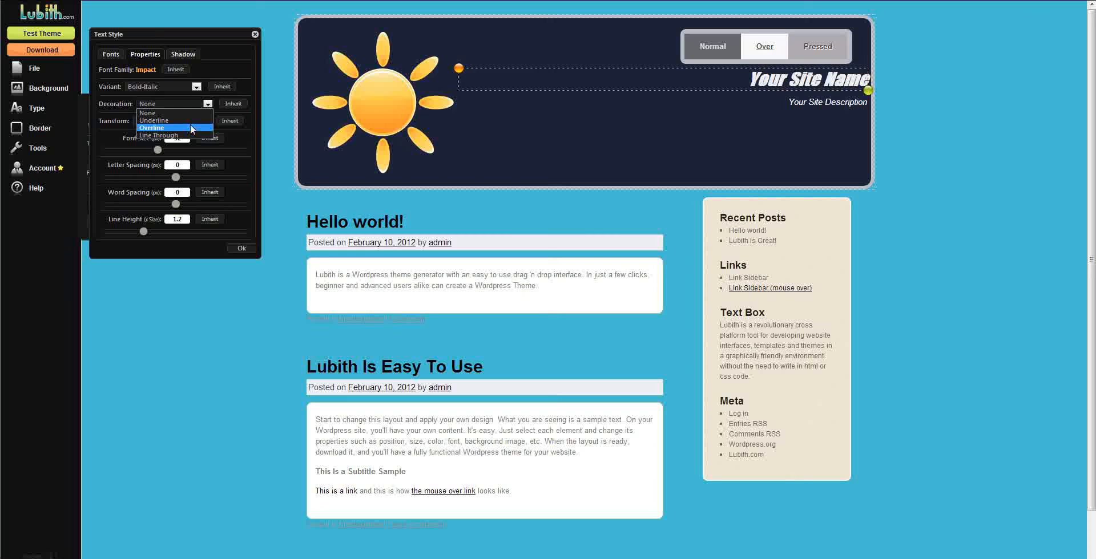
{"action": "left_click", "coordinate": [190, 126]}
{"action": "left_click", "coordinate": [207, 103]}
{"action": "left_click", "coordinate": [187, 134]}
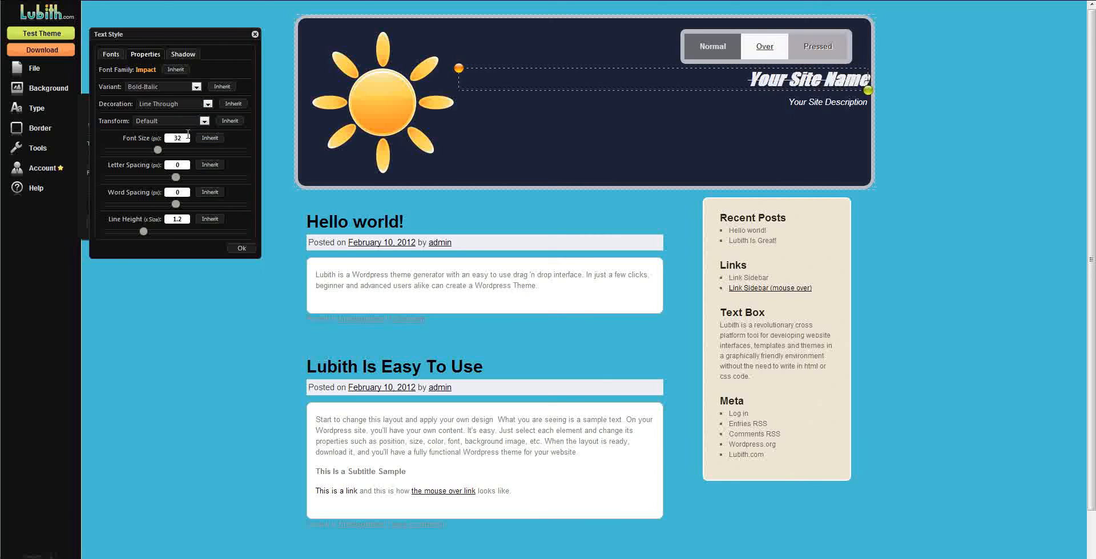
{"action": "left_click", "coordinate": [208, 103]}
{"action": "left_click", "coordinate": [182, 111]}
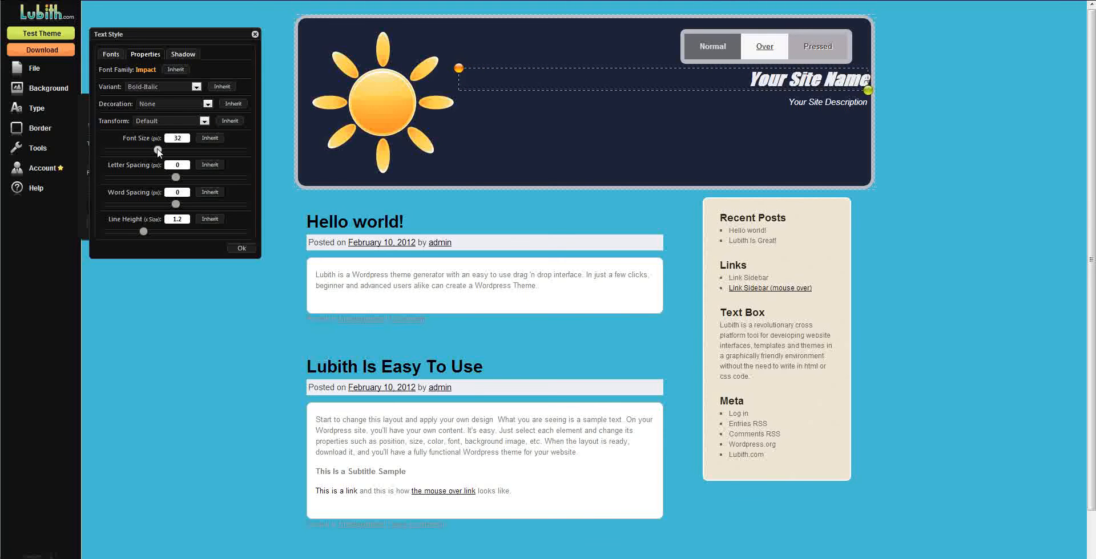
- Set the site name's font size to 41 px, letter spacing to 2 px, word spacing to 1 px and line height to 1
{"action": "left_click_drag", "start_coordinate": [159, 150], "coordinate": [173, 150]}
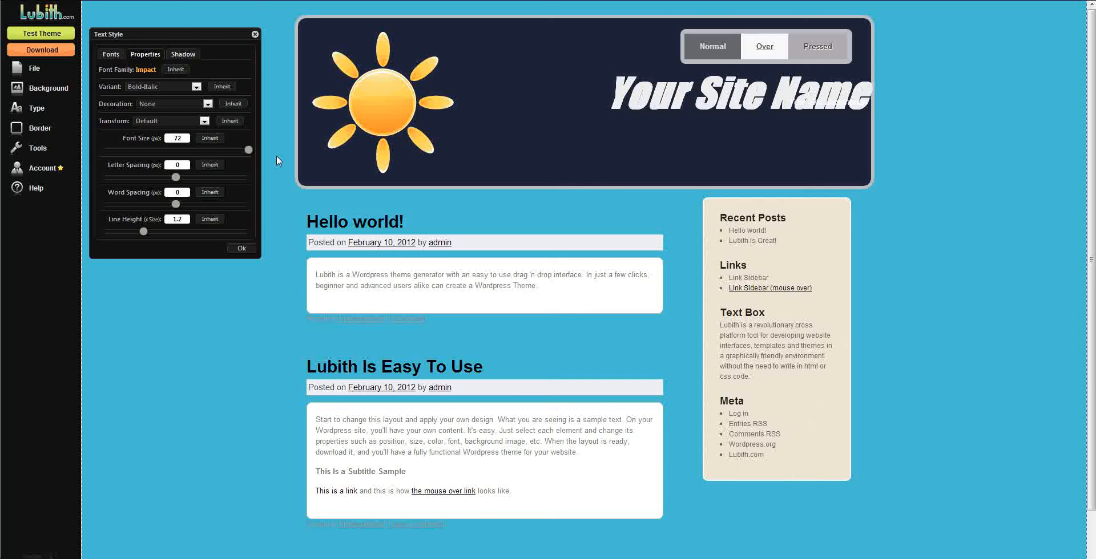
{"action": "left_click_drag", "start_coordinate": [248, 150], "coordinate": [208, 241]}
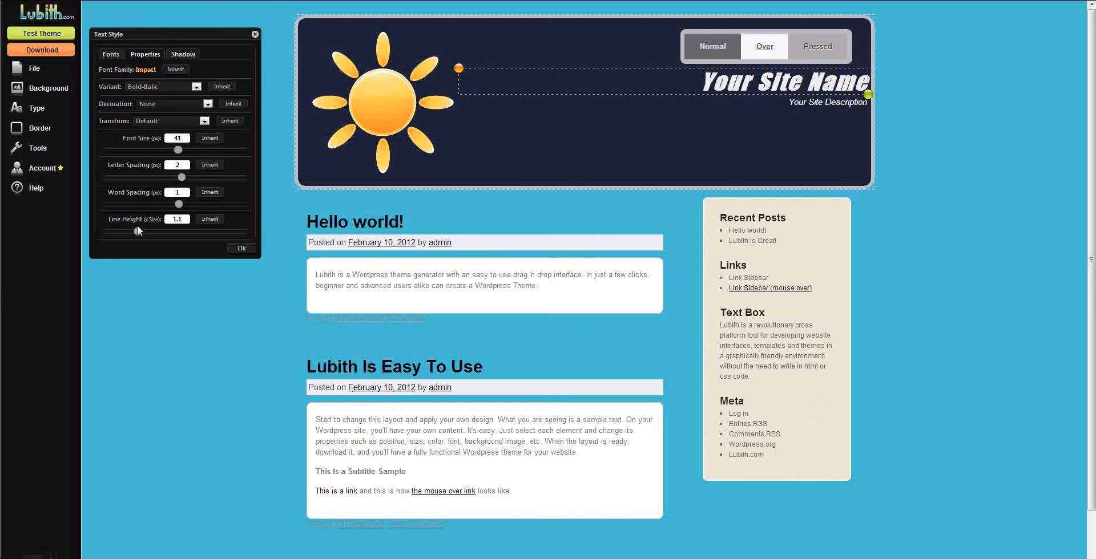
{"action": "mouse_move", "coordinate": [136, 232]}
{"action": "left_mouse_down"}
{"action": "mouse_move", "coordinate": [118, 234]}
{"action": "mouse_move", "coordinate": [131, 239]}
{"action": "left_mouse_up"}
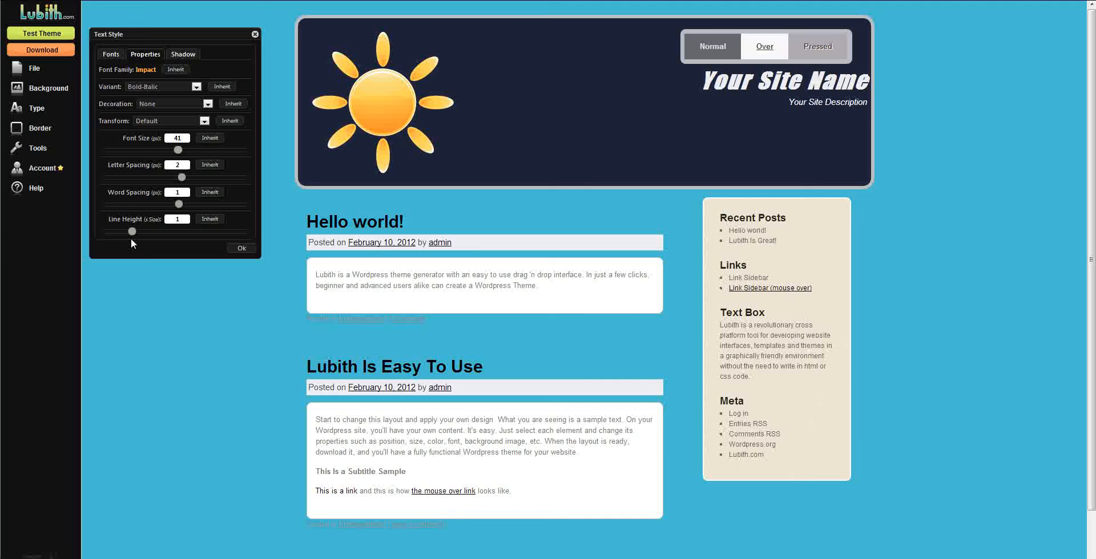
- Move the site name away from the description toward the header's middle and give it a pure red drop shadow
{"action": "left_click", "coordinate": [798, 104]}
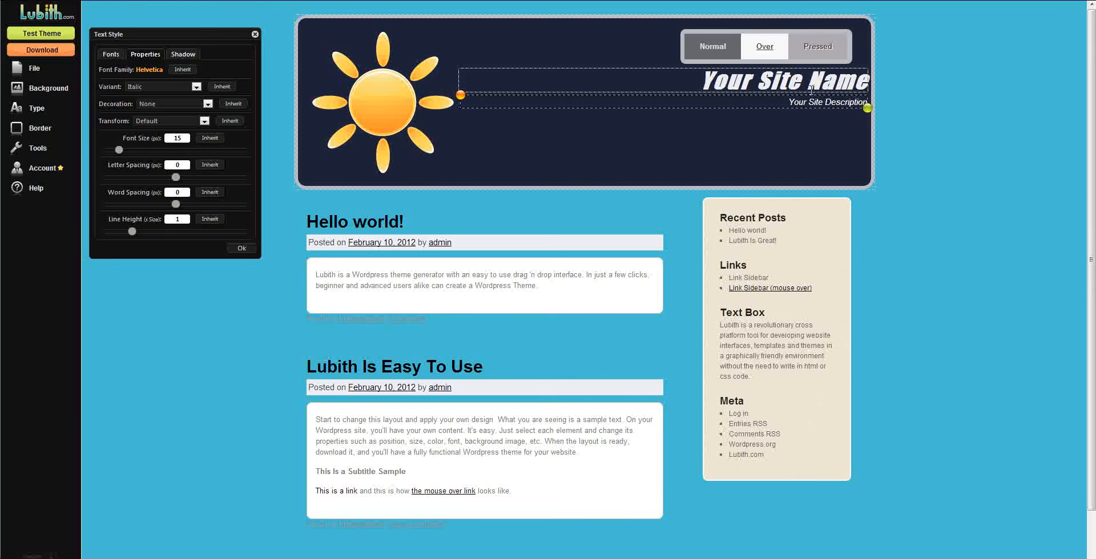
{"action": "left_click", "coordinate": [185, 56]}
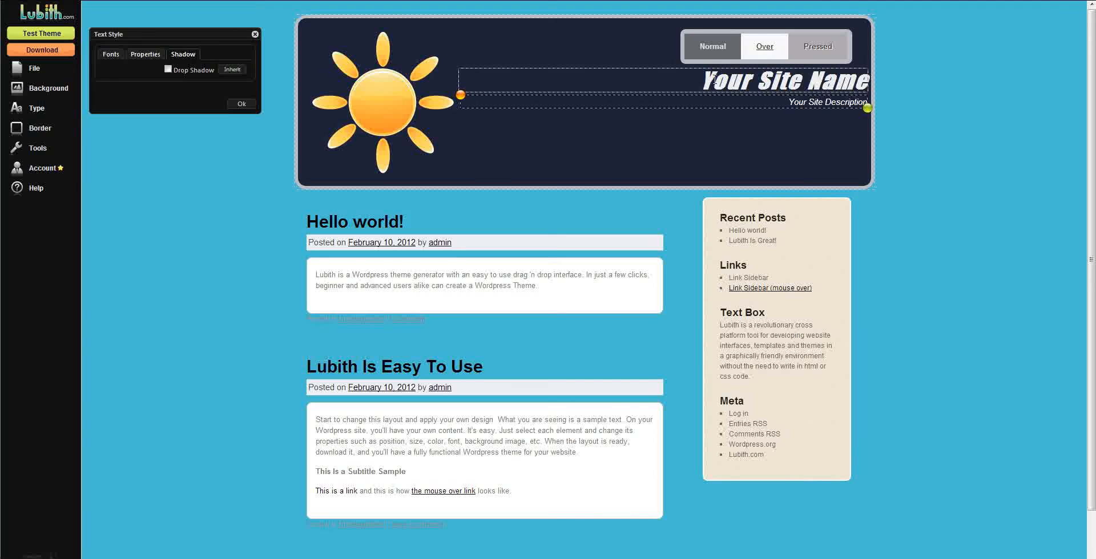
{"action": "left_click_drag", "start_coordinate": [460, 95], "coordinate": [313, 105]}
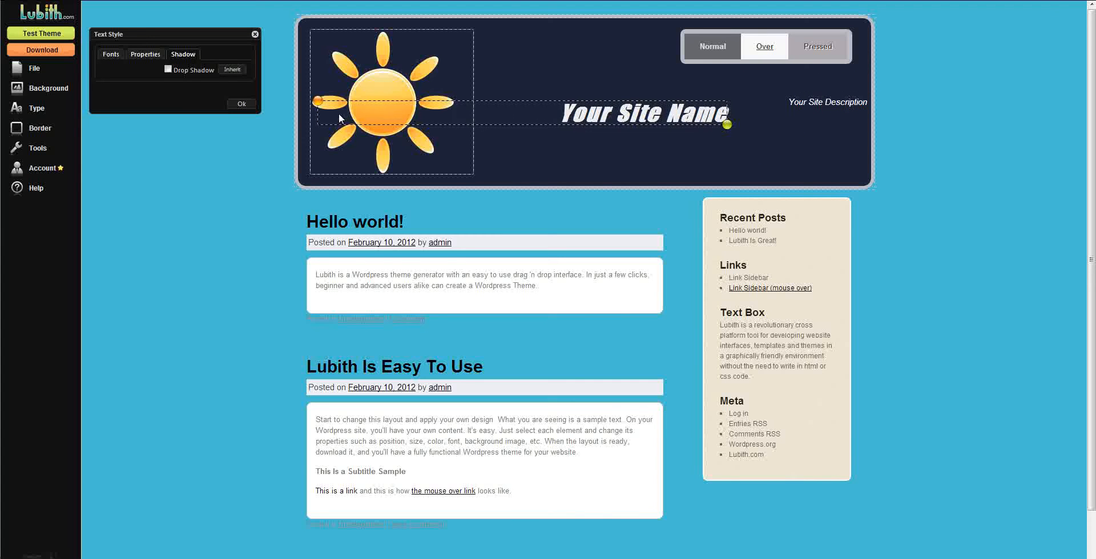
{"action": "left_click", "coordinate": [167, 69]}
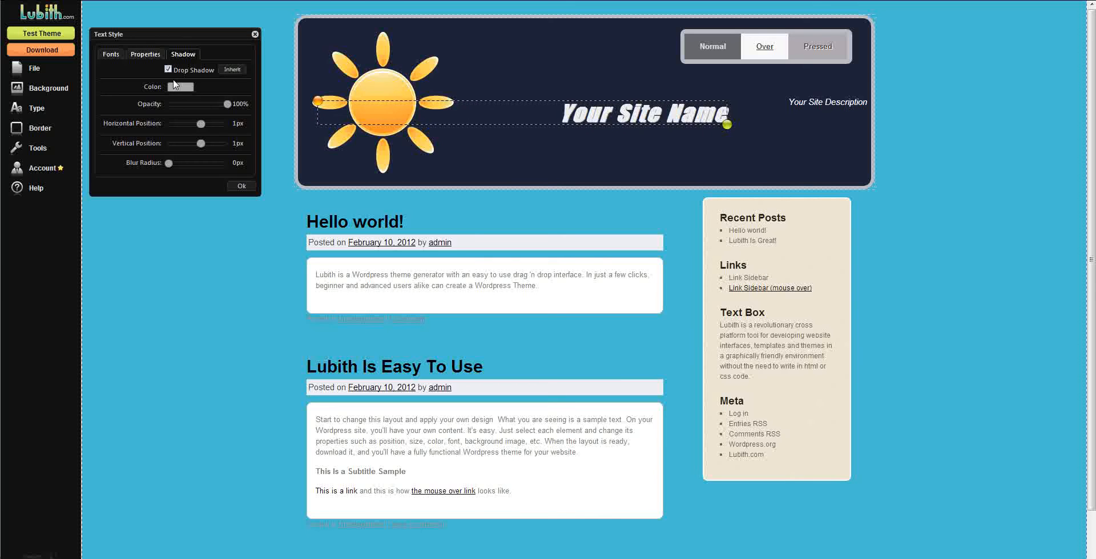
{"action": "left_click", "coordinate": [175, 87]}
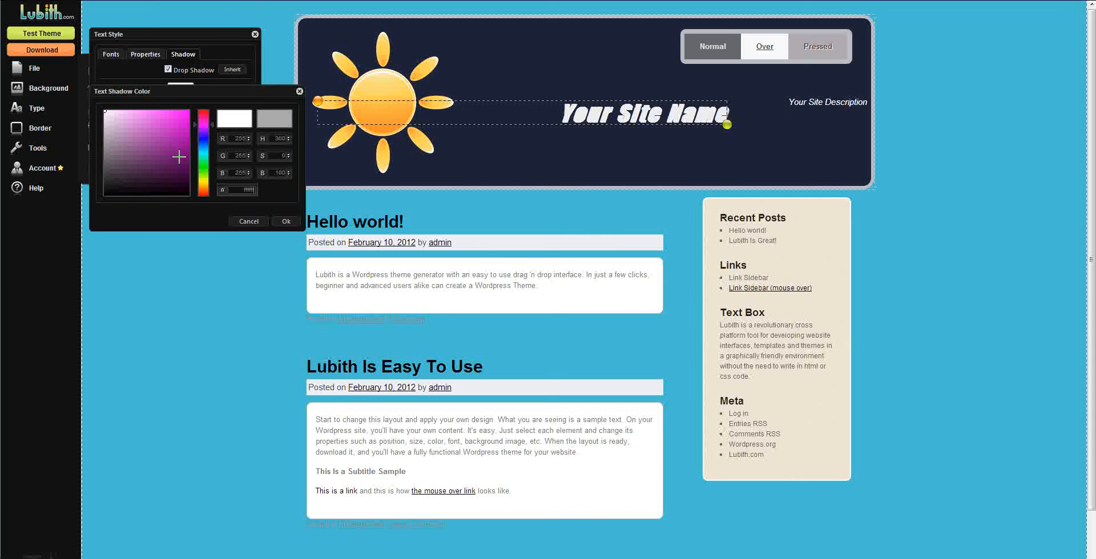
{"action": "left_click_drag", "start_coordinate": [179, 157], "coordinate": [207, 103]}
{"action": "left_click", "coordinate": [204, 110]}
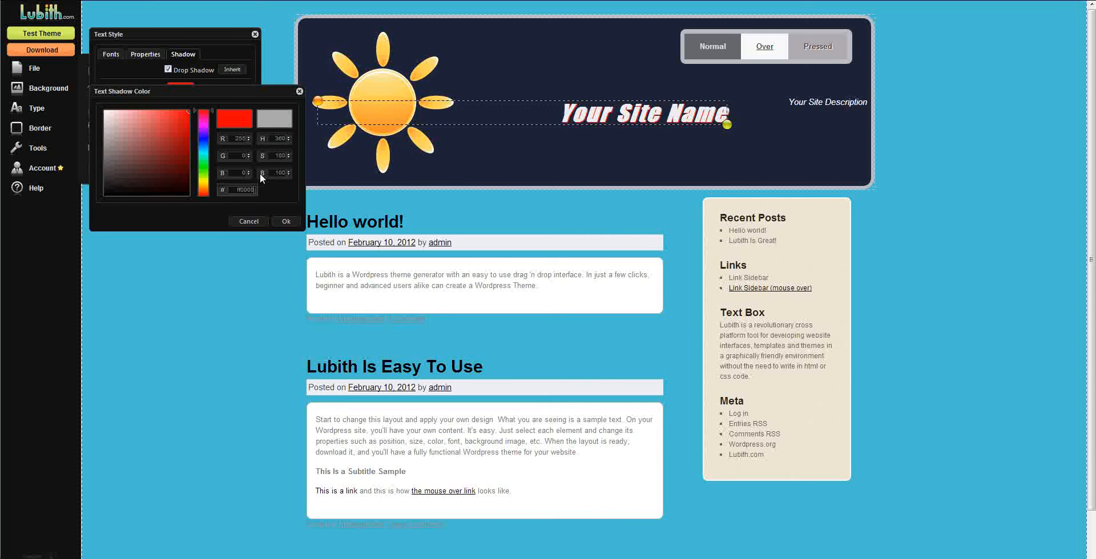
{"action": "left_click", "coordinate": [286, 221]}
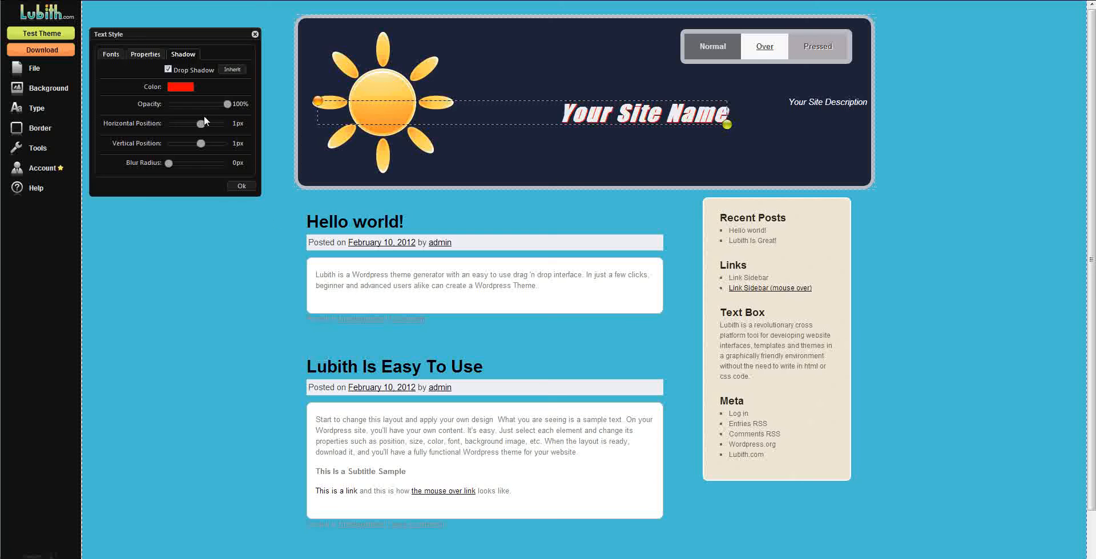
- Offset the site name's shadow by about 8 px horizontally and 6 px vertically, with a blur radius of about 19 px
{"action": "left_click_drag", "start_coordinate": [200, 125], "coordinate": [200, 125]}
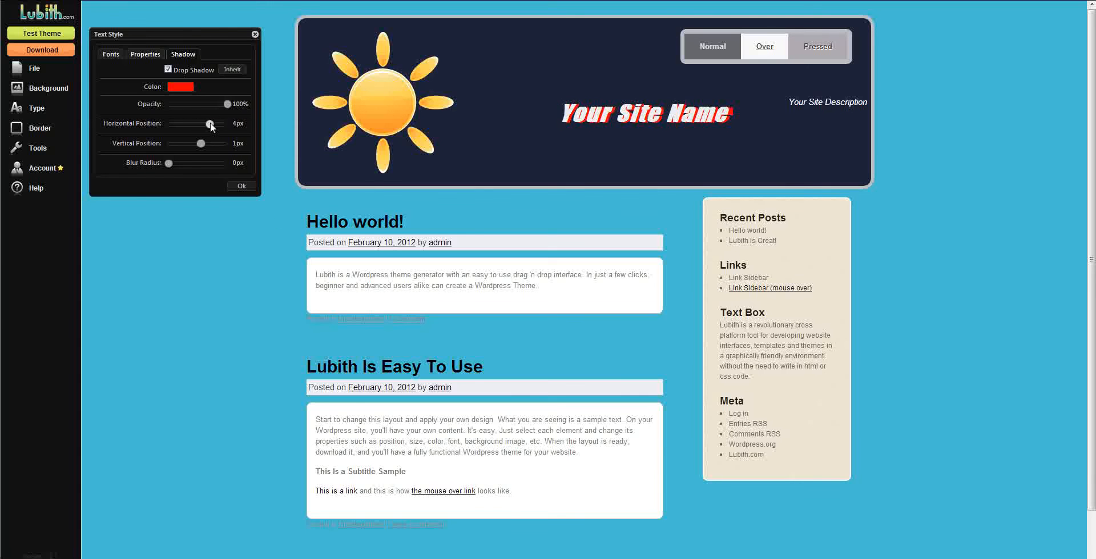
{"action": "left_click_drag", "start_coordinate": [201, 143], "coordinate": [185, 166]}
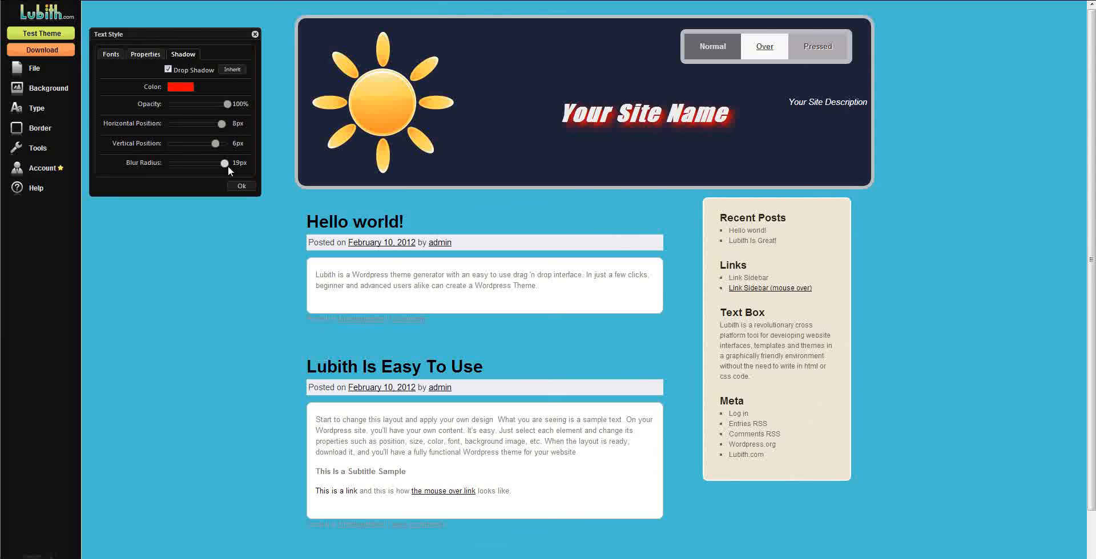
- Widen the page layout slightly, and make the header a little narrower and taller
{"action": "mouse_move", "coordinate": [875, 531]}
{"action": "left_mouse_down"}
{"action": "mouse_move", "coordinate": [855, 528]}
{"action": "mouse_move", "coordinate": [890, 527]}
{"action": "left_mouse_up"}
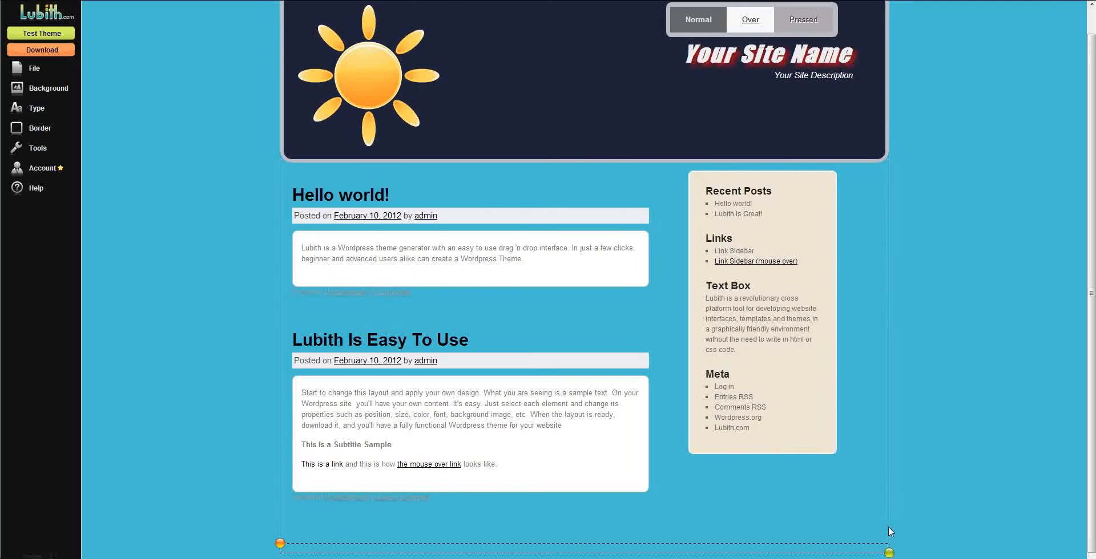
{"action": "left_click", "coordinate": [889, 161]}
{"action": "mouse_move", "coordinate": [889, 161]}
{"action": "left_mouse_down"}
{"action": "mouse_move", "coordinate": [856, 165]}
{"action": "mouse_move", "coordinate": [883, 174]}
{"action": "left_mouse_up"}
- Set the header's width to 900 px in its dimensions
{"action": "left_click", "coordinate": [36, 108]}
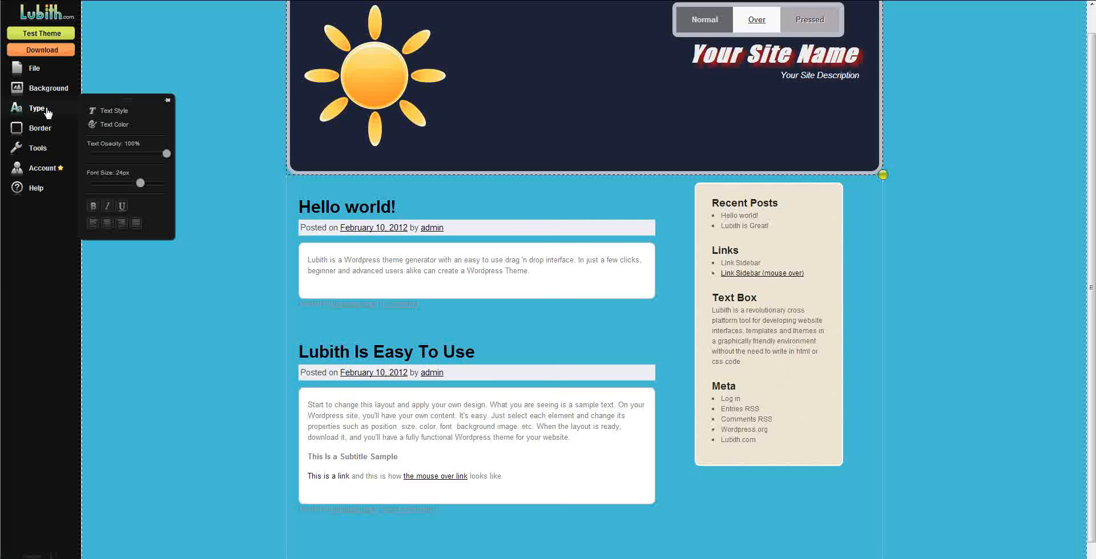
{"action": "mouse_move", "coordinate": [42, 149]}
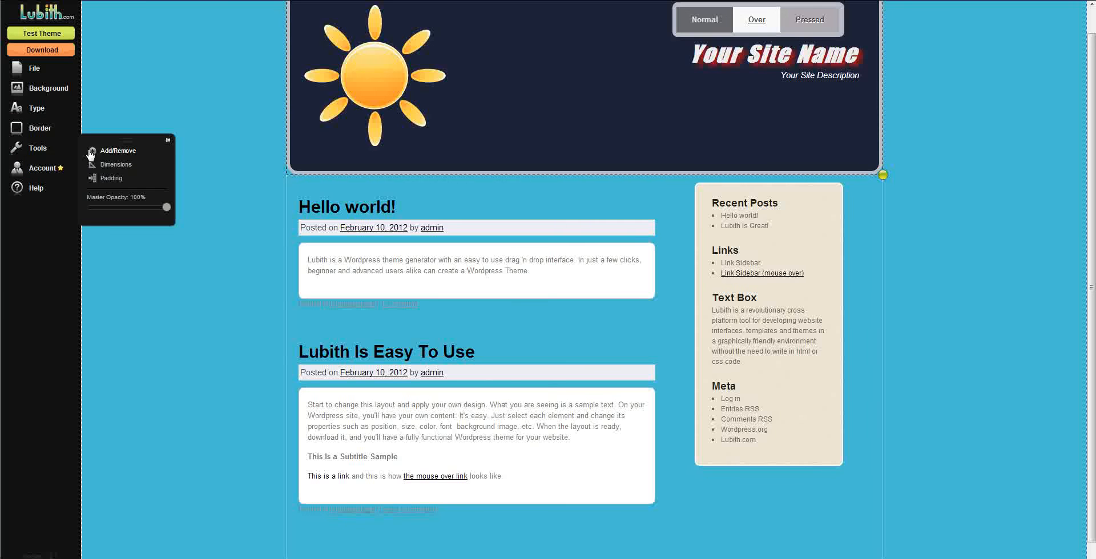
{"action": "left_click", "coordinate": [99, 164]}
{"action": "type", "text": "900"}
{"action": "left_click", "coordinate": [181, 246]}
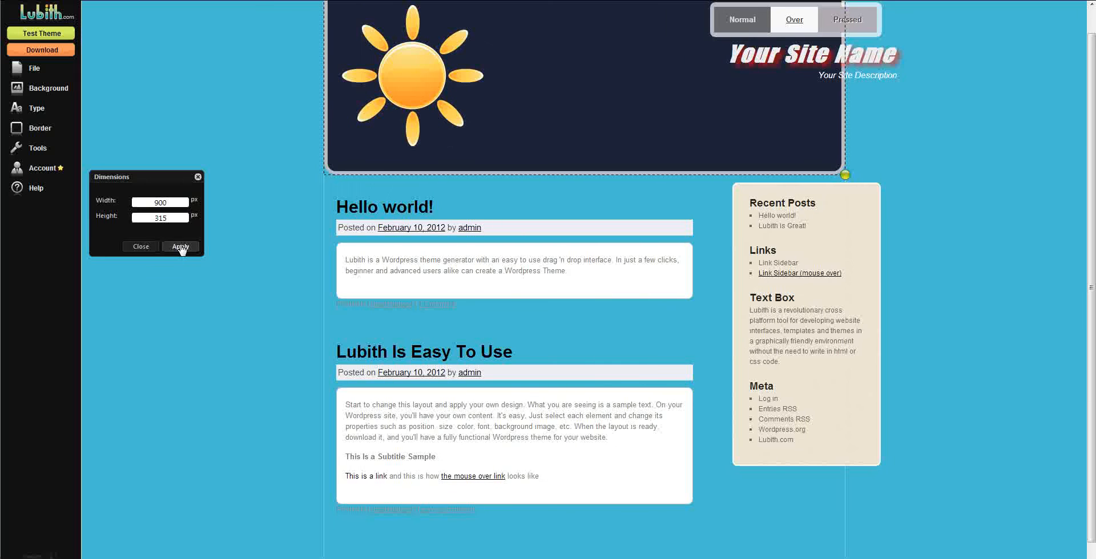
- Widen the outer page container to about 1072 px so it extends beyond the header on both sides
{"action": "left_click_drag", "start_coordinate": [845, 175], "coordinate": [792, 157]}
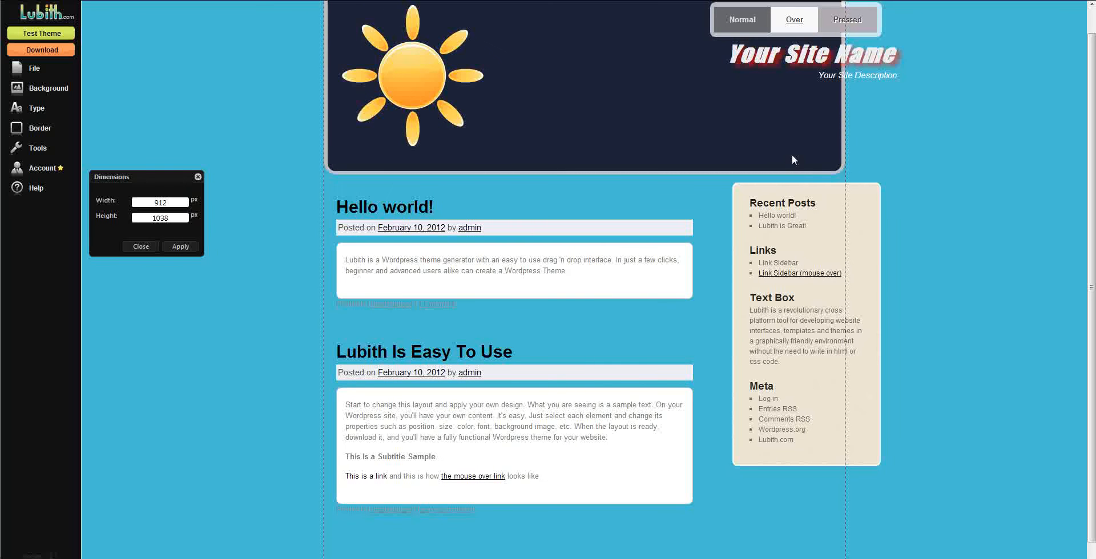
{"action": "left_click_drag", "start_coordinate": [851, 555], "coordinate": [889, 555]}
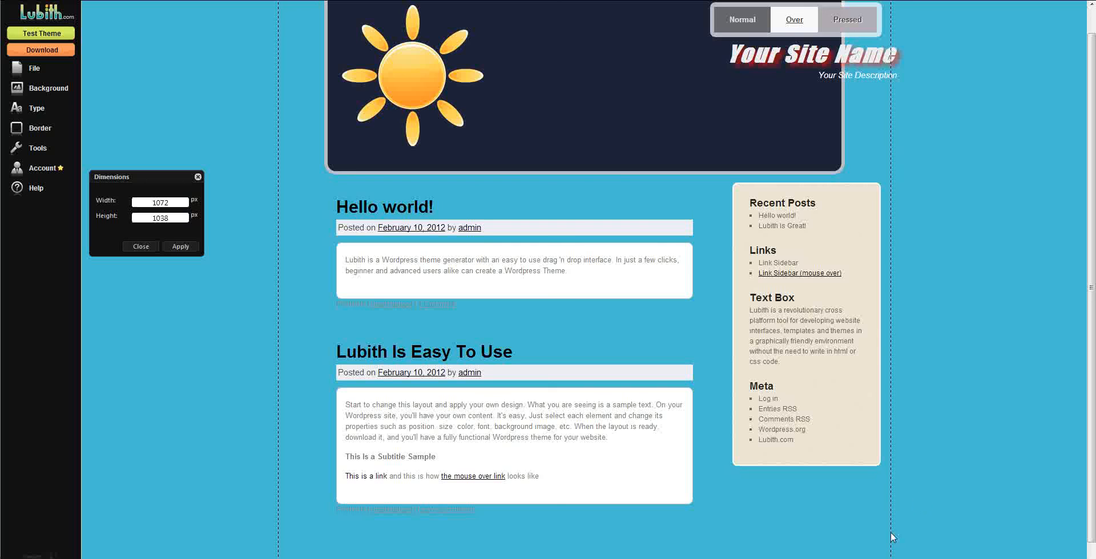
{"action": "scroll", "coordinate": [864, 513], "scroll_direction": "down", "scroll_amount": 1}
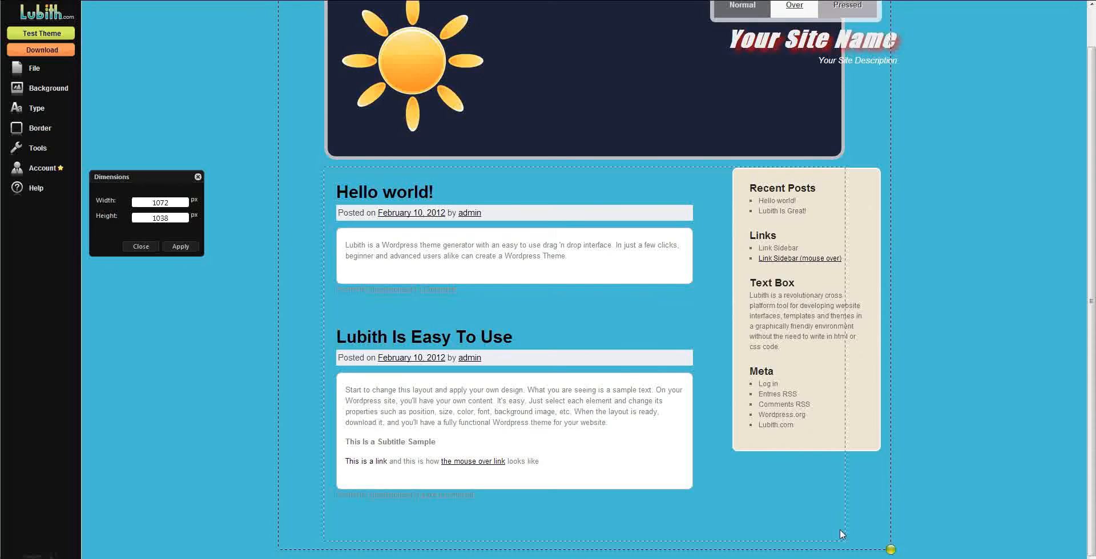
- Set the background color of the outer page container to a pale grey-blue
{"action": "left_click", "coordinate": [840, 532]}
{"action": "left_click", "coordinate": [879, 527]}
{"action": "left_click", "coordinate": [49, 88]}
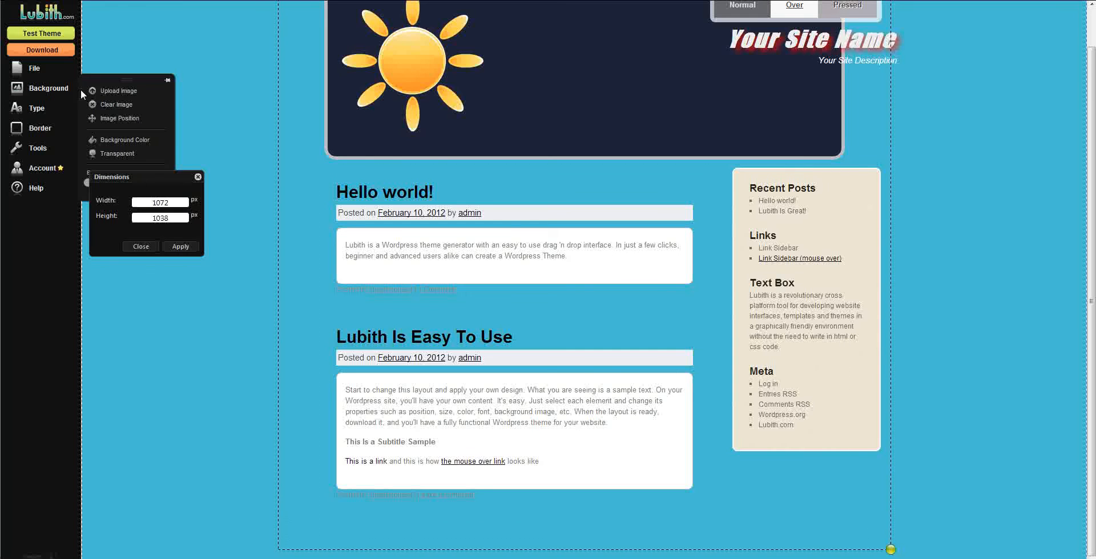
{"action": "left_click", "coordinate": [126, 139]}
{"action": "left_click_drag", "start_coordinate": [165, 179], "coordinate": [164, 122]}
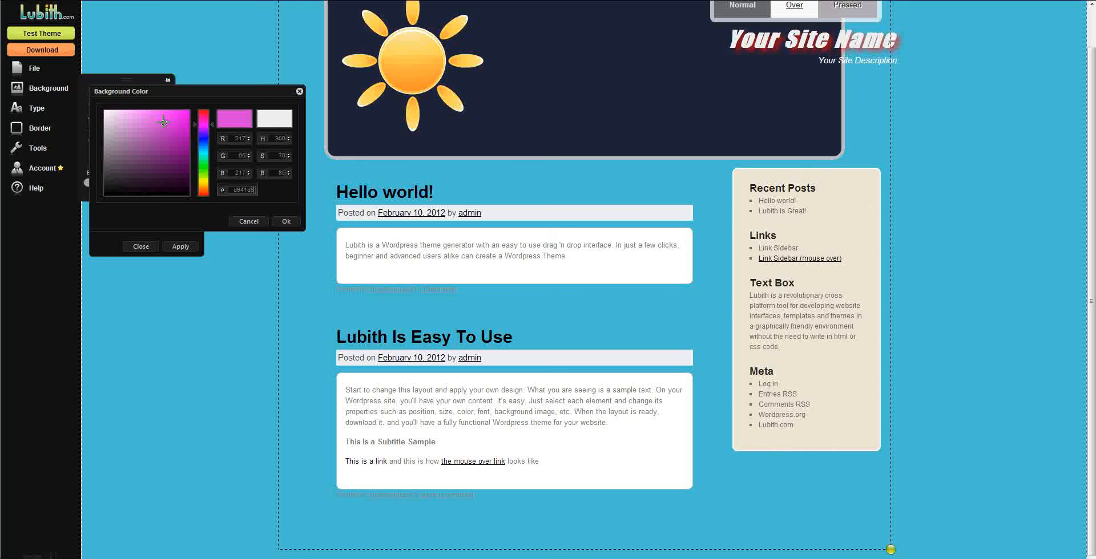
{"action": "left_click", "coordinate": [205, 152]}
{"action": "mouse_move", "coordinate": [206, 152]}
{"action": "left_mouse_down"}
{"action": "mouse_move", "coordinate": [206, 139]}
{"action": "mouse_move", "coordinate": [205, 151]}
{"action": "left_mouse_up"}
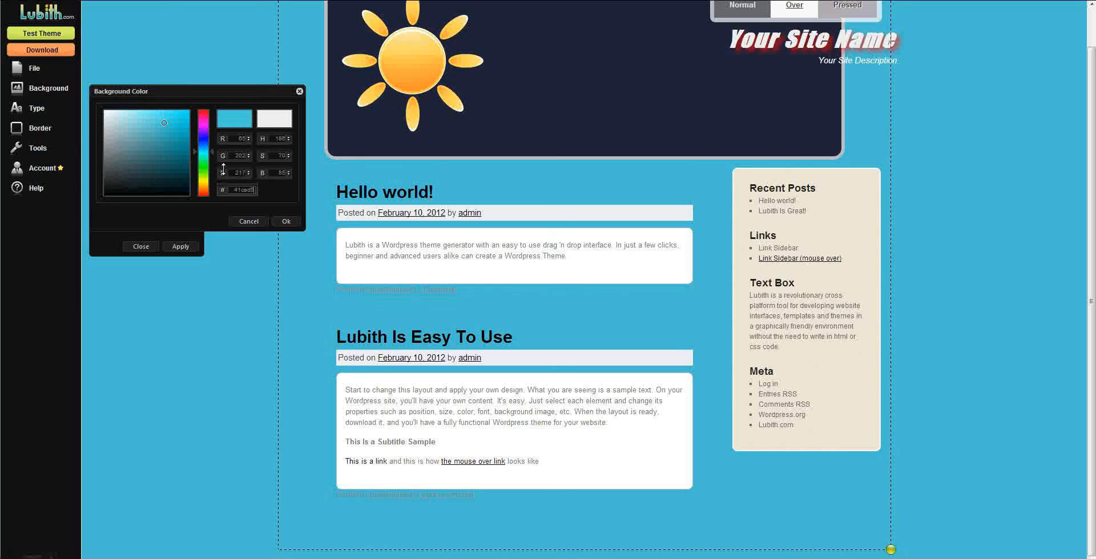
{"action": "mouse_move", "coordinate": [129, 130]}
{"action": "left_mouse_down"}
{"action": "mouse_move", "coordinate": [93, 122]}
{"action": "mouse_move", "coordinate": [103, 127]}
{"action": "left_mouse_up"}
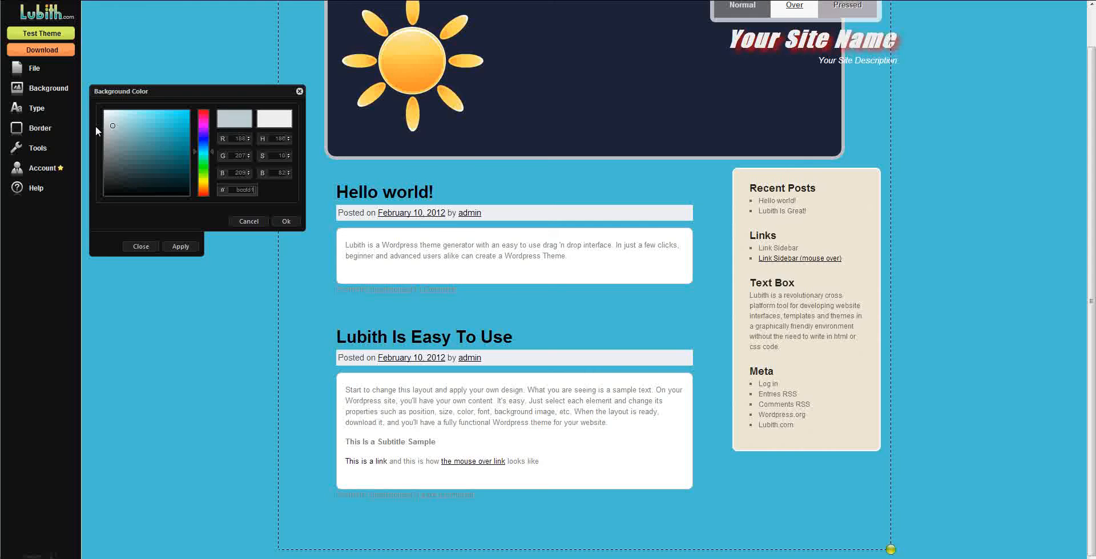
{"action": "left_click", "coordinate": [282, 224]}
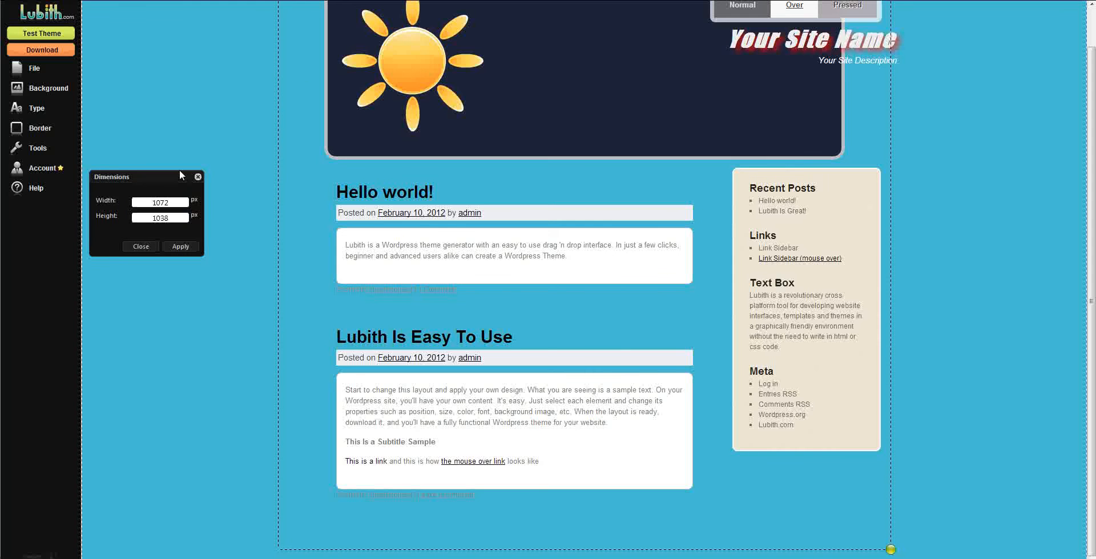
- Raise the background color opacity of the outer page container to 100%
{"action": "left_click", "coordinate": [49, 88]}
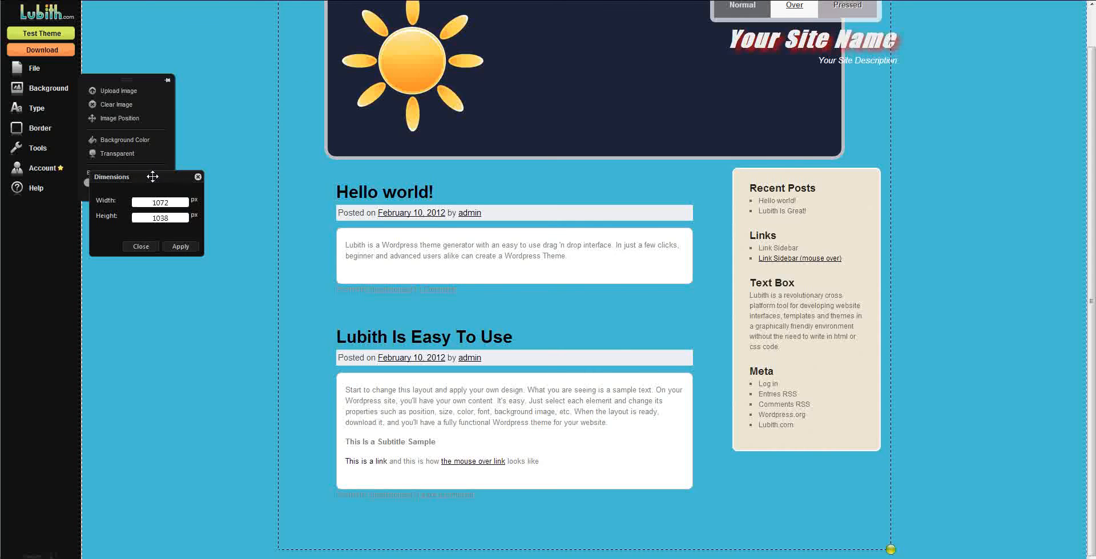
{"action": "left_click_drag", "start_coordinate": [153, 177], "coordinate": [145, 240]}
{"action": "left_click_drag", "start_coordinate": [101, 180], "coordinate": [179, 183]}
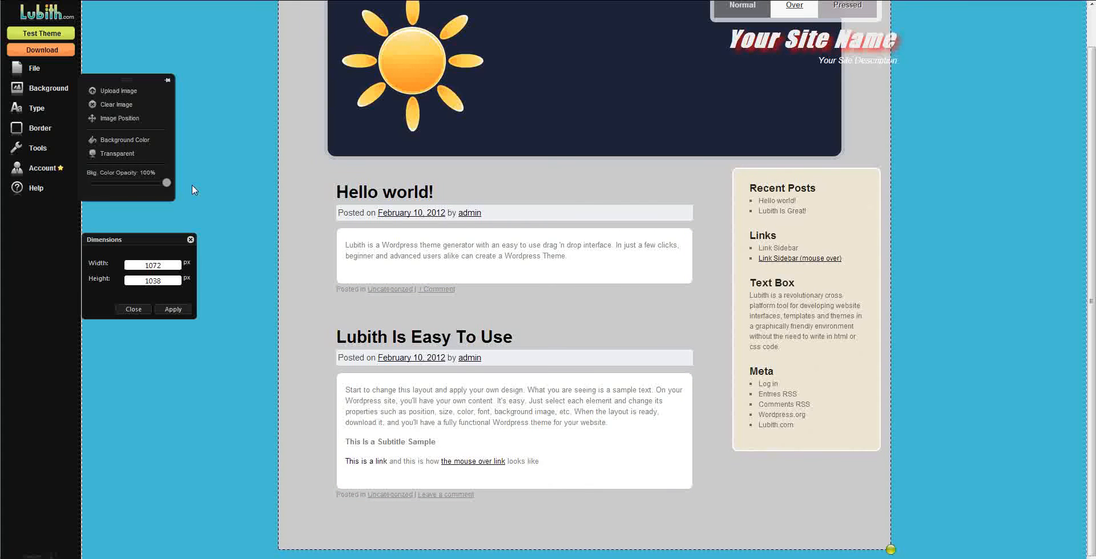
{"action": "left_click", "coordinate": [238, 196]}
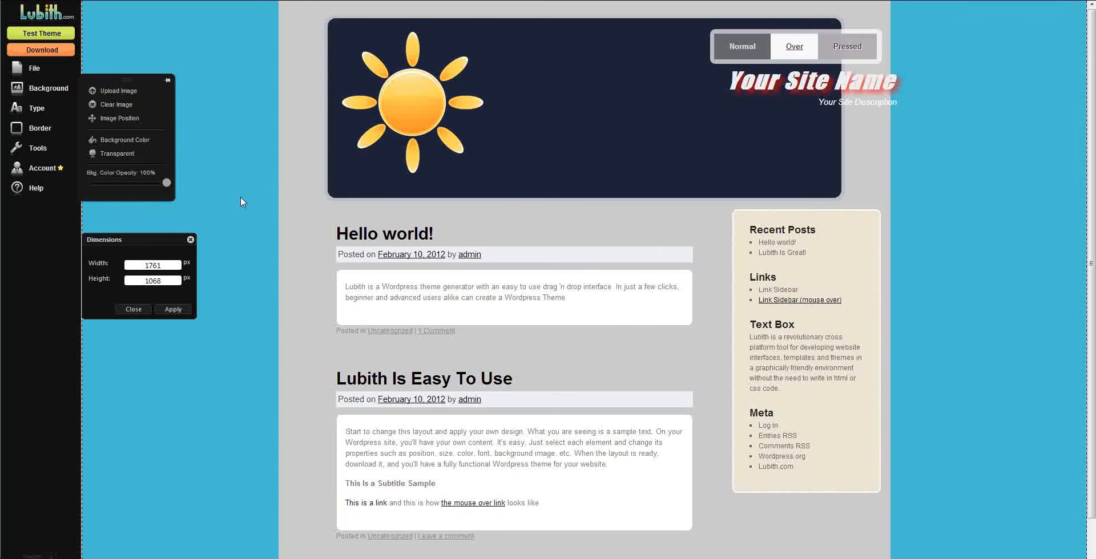
- Move the navigation menu left so it sits fully inside the header
{"action": "left_click", "coordinate": [731, 51]}
{"action": "left_click", "coordinate": [721, 61]}
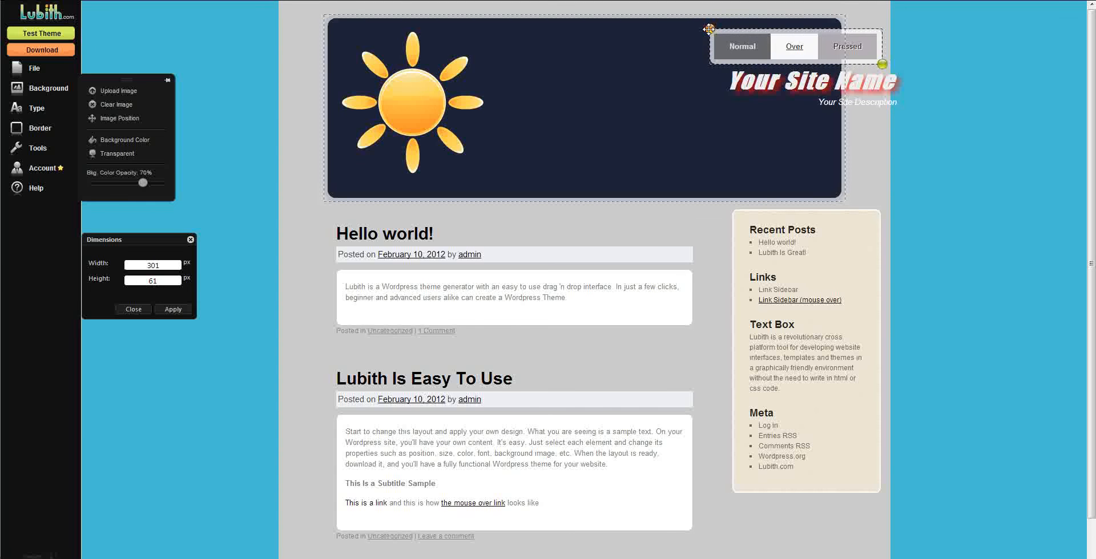
{"action": "left_click_drag", "start_coordinate": [709, 29], "coordinate": [654, 25]}
- Move the site name and the site description left so both line up under the navigation menu inside the header
{"action": "left_click", "coordinate": [706, 80]}
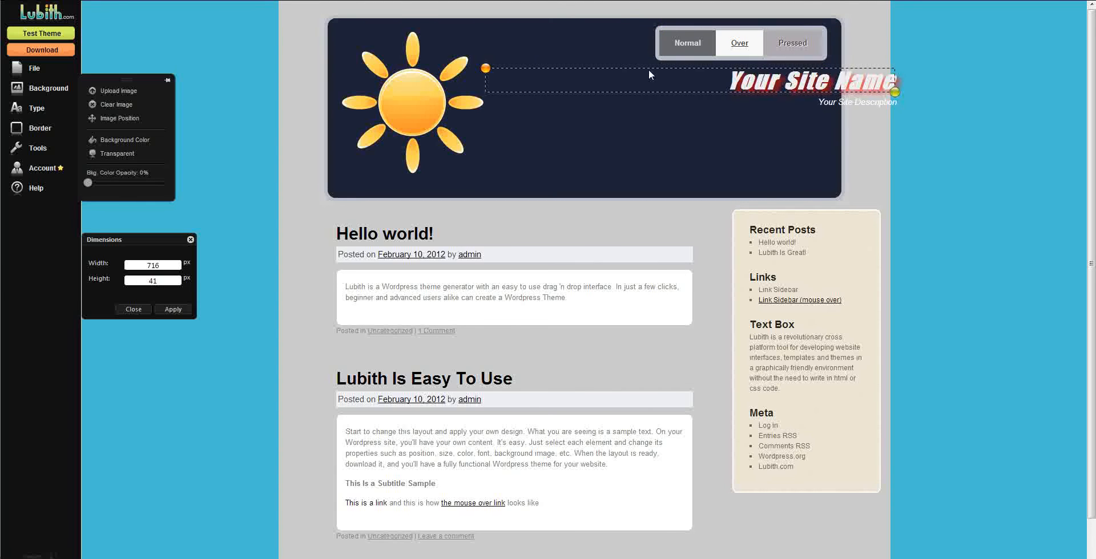
{"action": "left_click_drag", "start_coordinate": [485, 68], "coordinate": [418, 67]}
{"action": "left_click", "coordinate": [845, 101]}
{"action": "left_click_drag", "start_coordinate": [492, 94], "coordinate": [425, 97]}
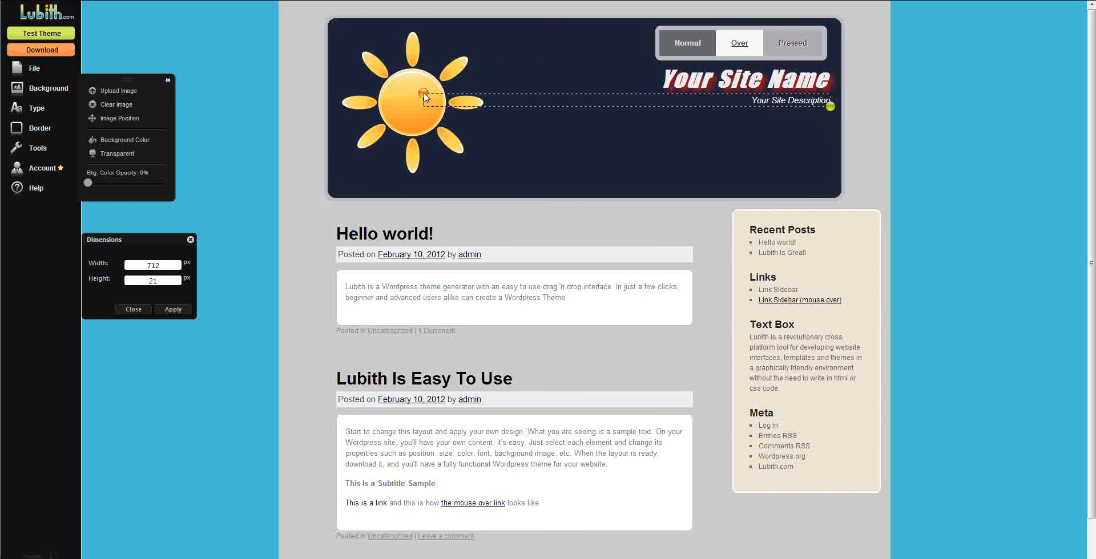
{"action": "left_click", "coordinate": [969, 174]}
- Move the sidebar slightly left, closer to the post column
{"action": "scroll", "coordinate": [965, 219], "scroll_direction": "down", "scroll_amount": 1}
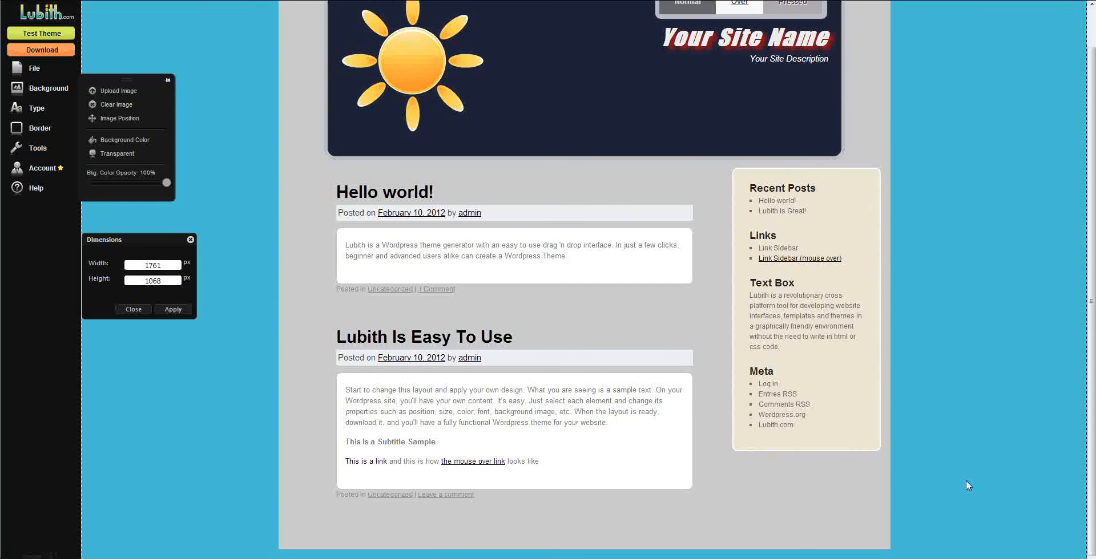
{"action": "left_click", "coordinate": [855, 433]}
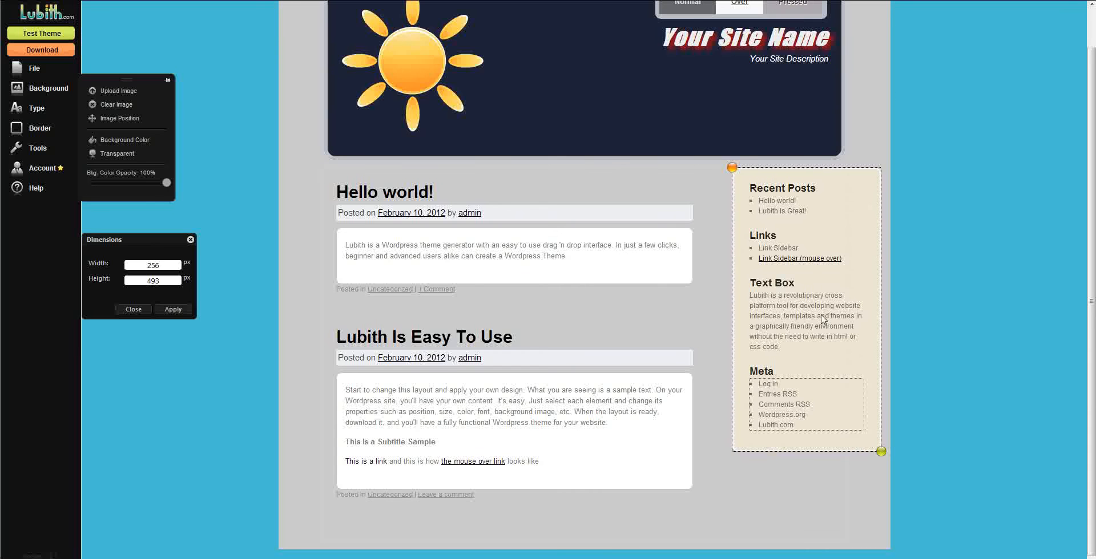
{"action": "left_click_drag", "start_coordinate": [733, 163], "coordinate": [717, 163]}
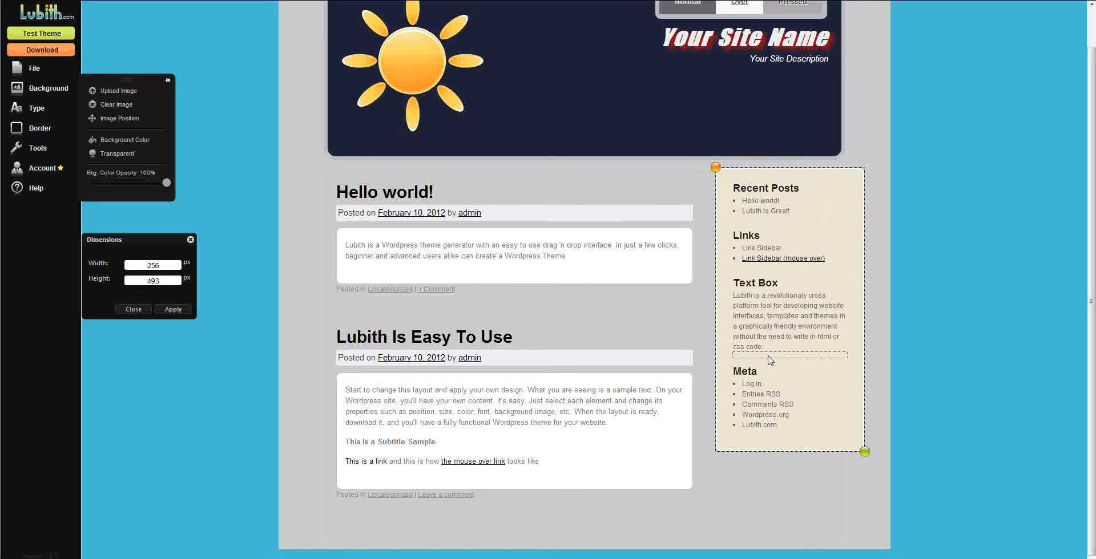
- Resize the spacer below the sidebar's text box section to about 183 px wide and 14 px high
{"action": "left_click", "coordinate": [768, 273]}
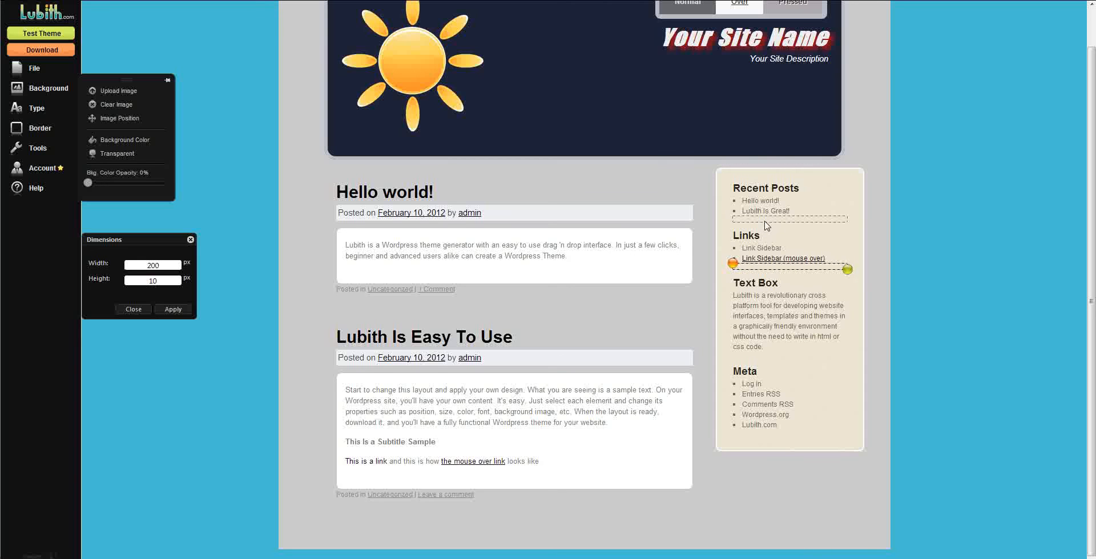
{"action": "left_click", "coordinate": [766, 226]}
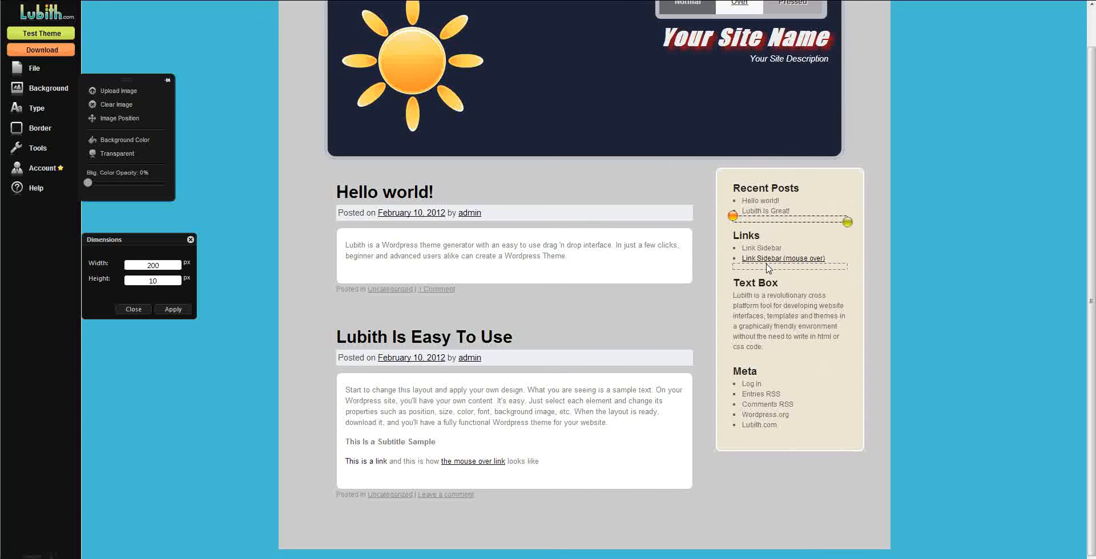
{"action": "left_click", "coordinate": [768, 267]}
{"action": "left_click", "coordinate": [759, 357]}
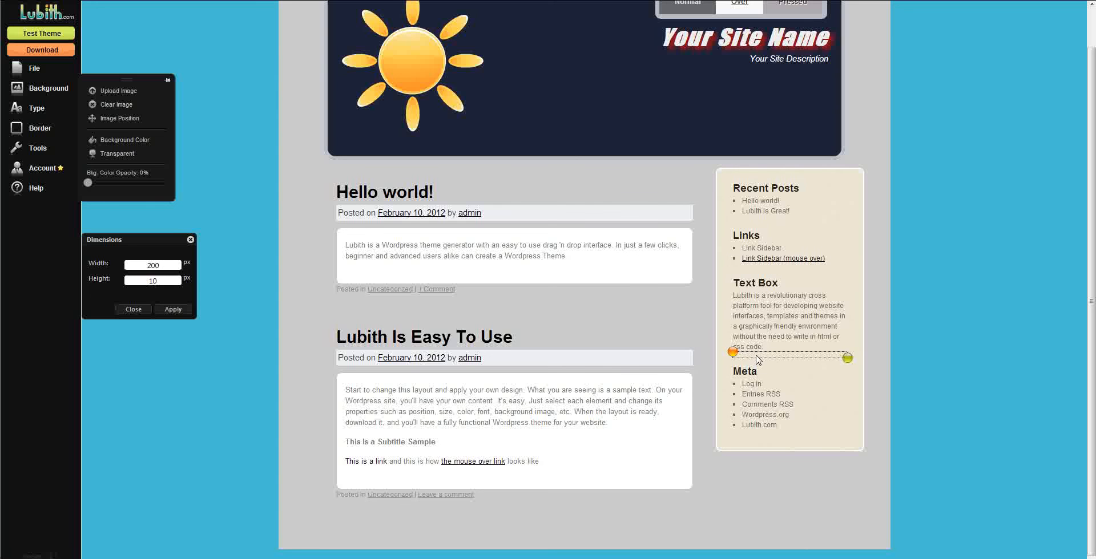
{"action": "mouse_move", "coordinate": [844, 353]}
{"action": "left_mouse_down"}
{"action": "mouse_move", "coordinate": [845, 412]}
{"action": "mouse_move", "coordinate": [847, 323]}
{"action": "mouse_move", "coordinate": [839, 393]}
{"action": "mouse_move", "coordinate": [835, 363]}
{"action": "left_mouse_up"}
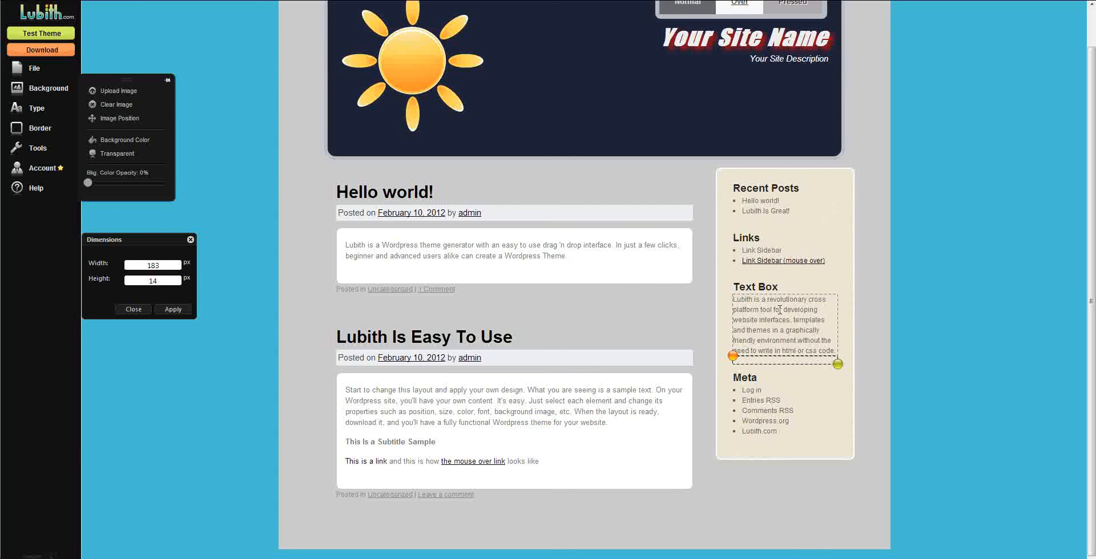
- Set the font size of the sidebar section headings to 21 px
{"action": "left_click", "coordinate": [760, 287]}
{"action": "left_click", "coordinate": [36, 108]}
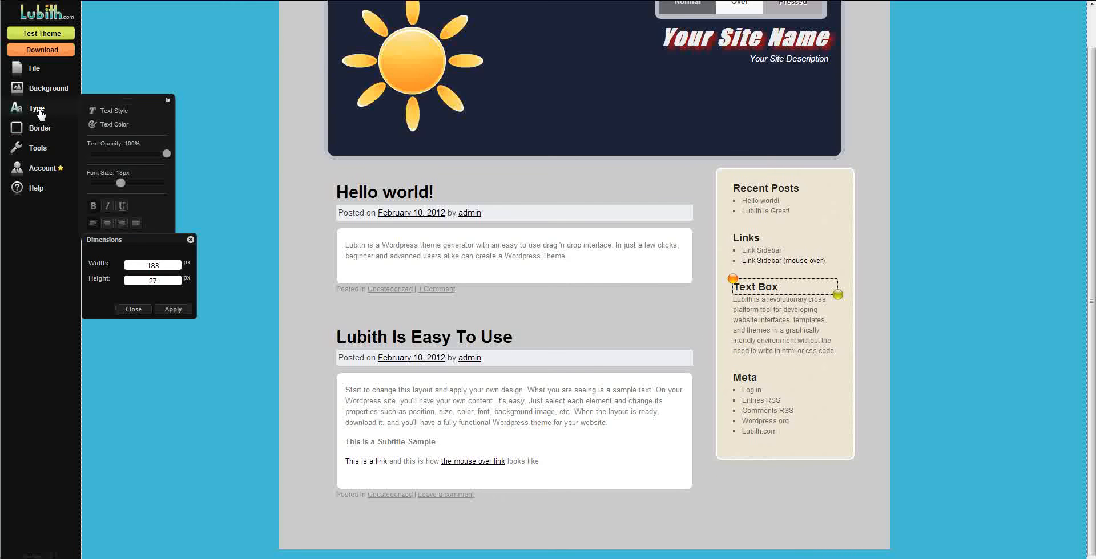
{"action": "mouse_move", "coordinate": [123, 181]}
{"action": "left_mouse_down"}
{"action": "mouse_move", "coordinate": [147, 184]}
{"action": "mouse_move", "coordinate": [131, 184]}
{"action": "left_mouse_up"}
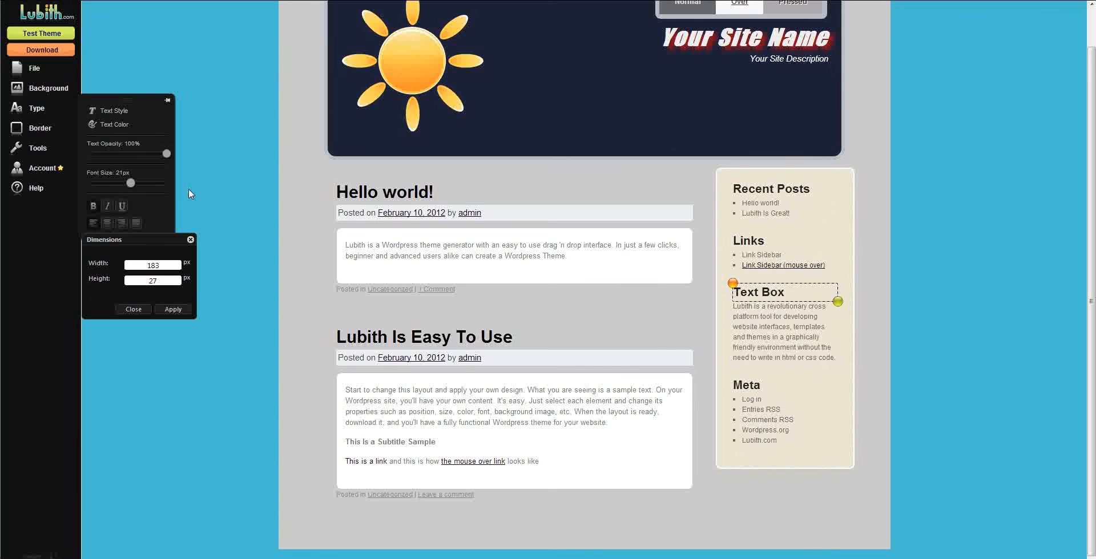
- Set the text color of the sidebar links to black (000000)
{"action": "left_click", "coordinate": [762, 255]}
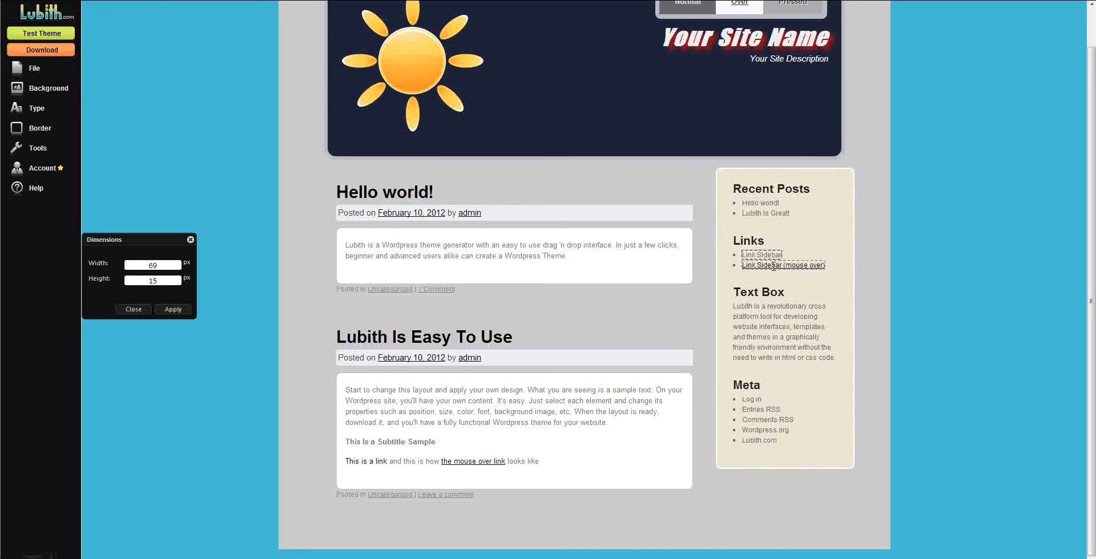
{"action": "mouse_move", "coordinate": [75, 152]}
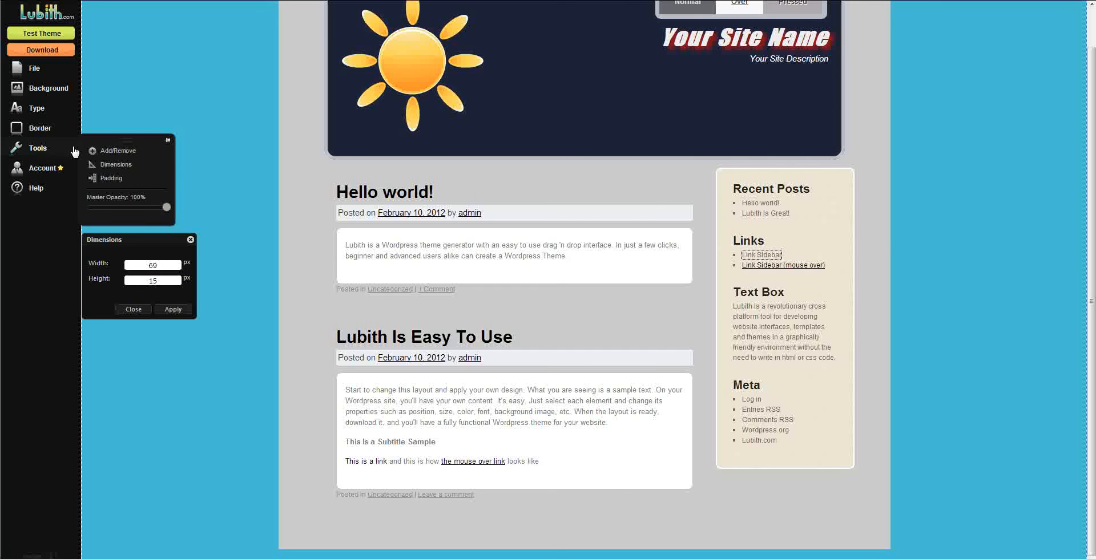
{"action": "mouse_move", "coordinate": [43, 117]}
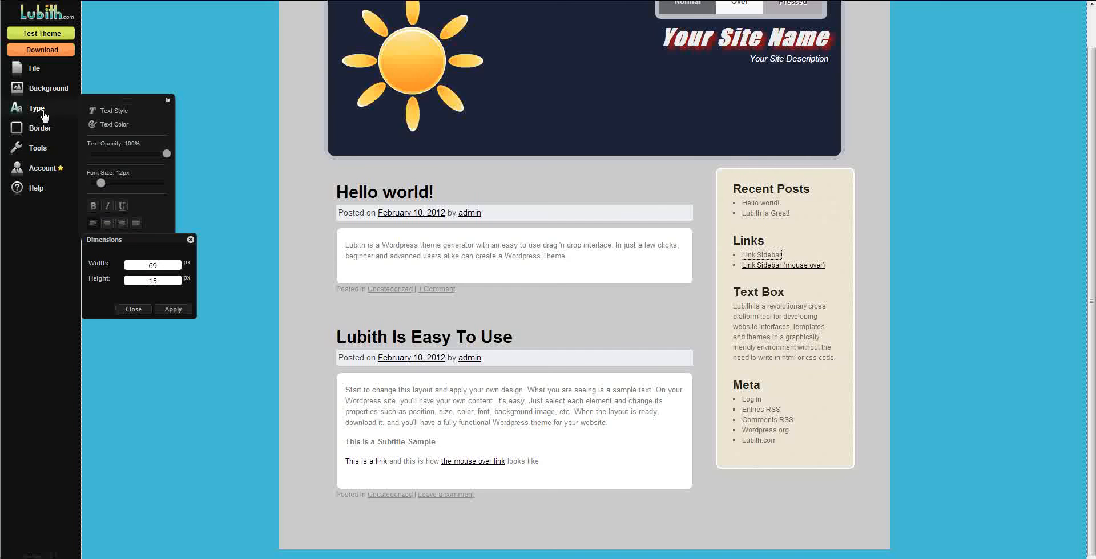
{"action": "left_click", "coordinate": [111, 128]}
{"action": "left_click_drag", "start_coordinate": [152, 147], "coordinate": [228, 220]}
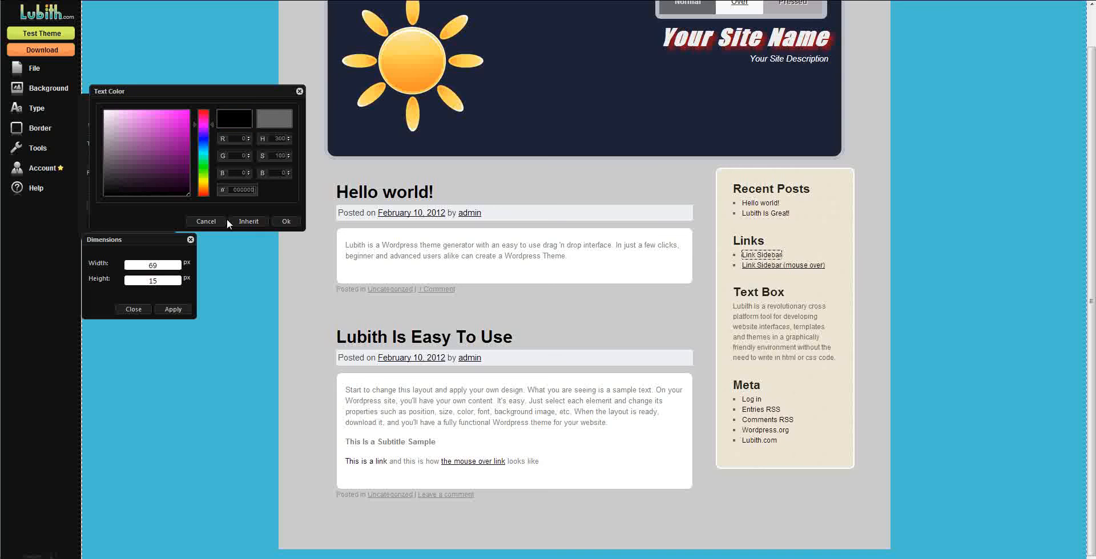
{"action": "left_click", "coordinate": [276, 222]}
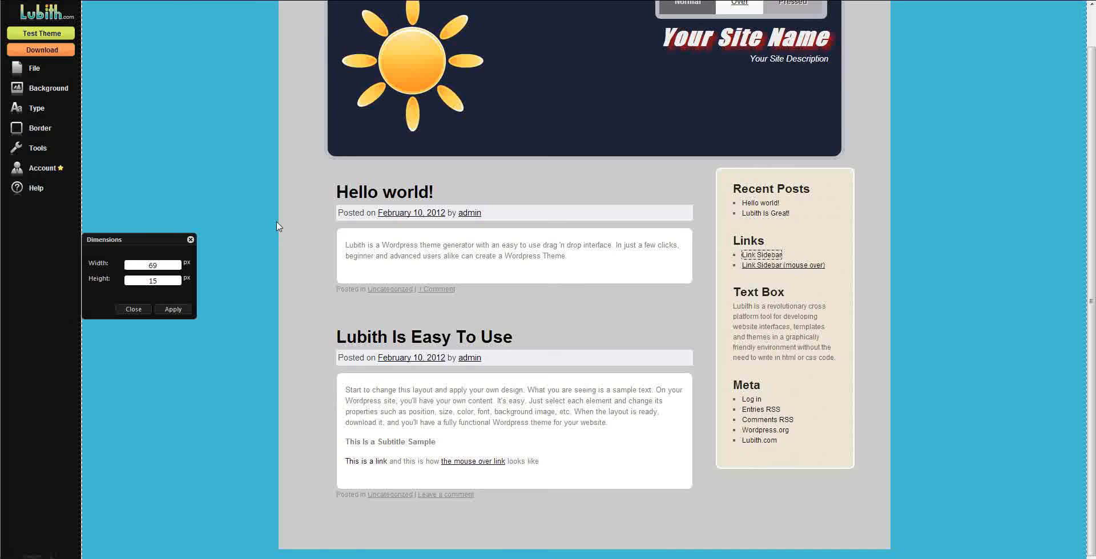
- Resize the sidebar to about 229 px wide and 509 px high
{"action": "left_click", "coordinate": [804, 357]}
{"action": "left_click", "coordinate": [845, 448]}
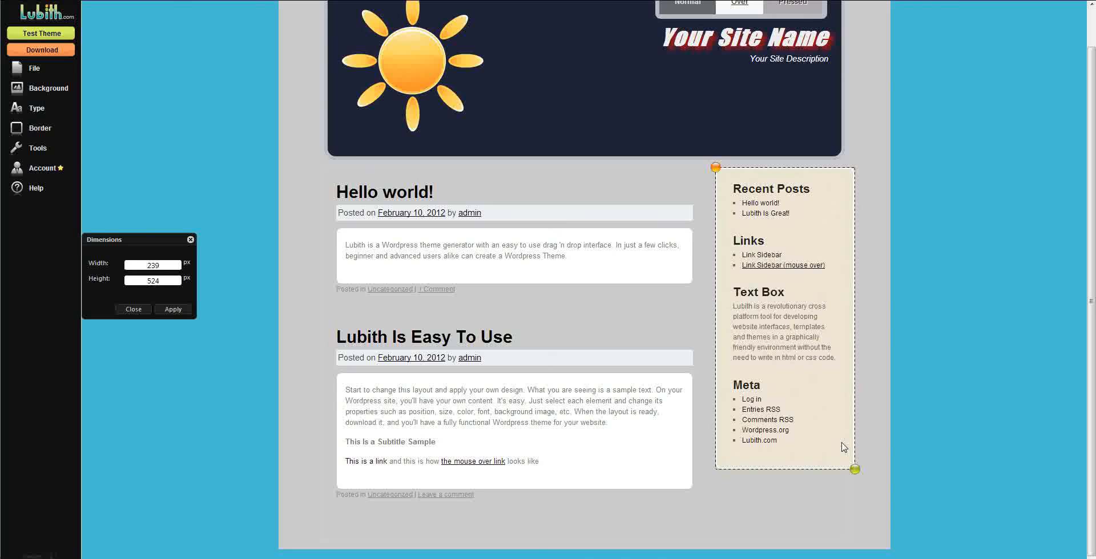
{"action": "left_click_drag", "start_coordinate": [855, 469], "coordinate": [817, 454]}
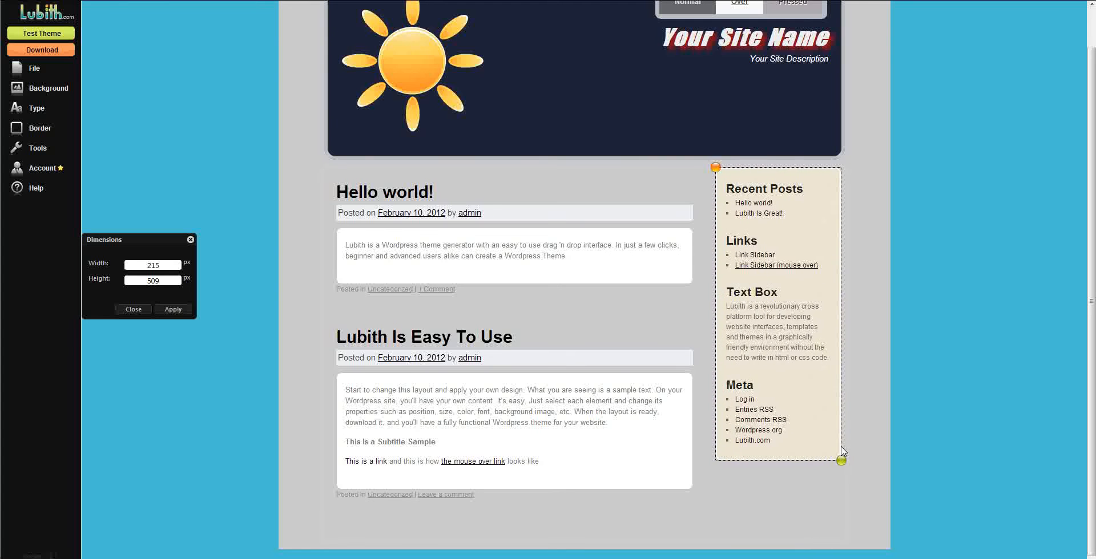
{"action": "left_click_drag", "start_coordinate": [816, 459], "coordinate": [838, 459]}
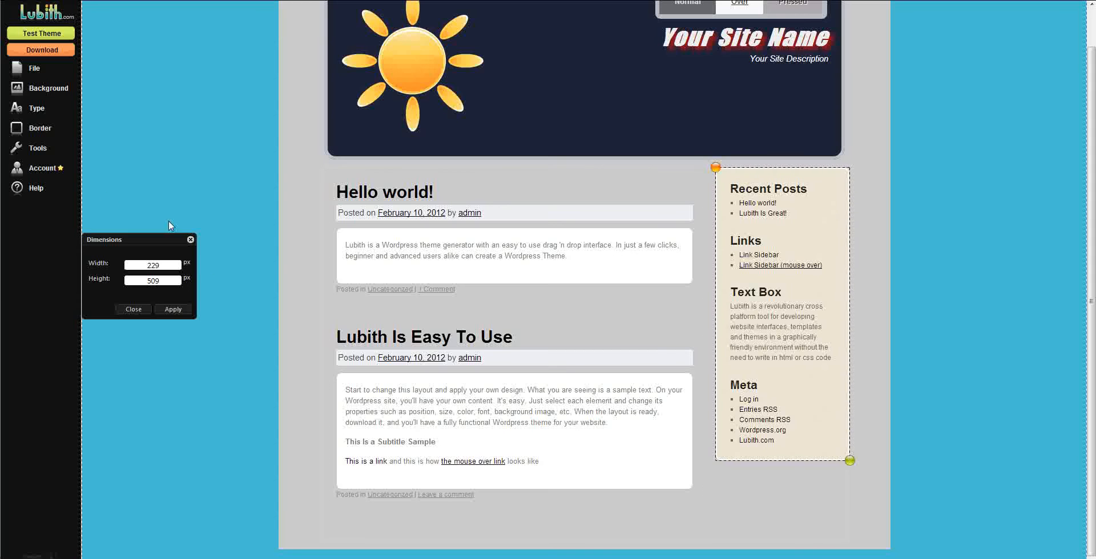
- Narrow the sidebar to align with the header's right edge and set its right, bottom and left padding to 20 px
{"action": "mouse_move", "coordinate": [44, 152]}
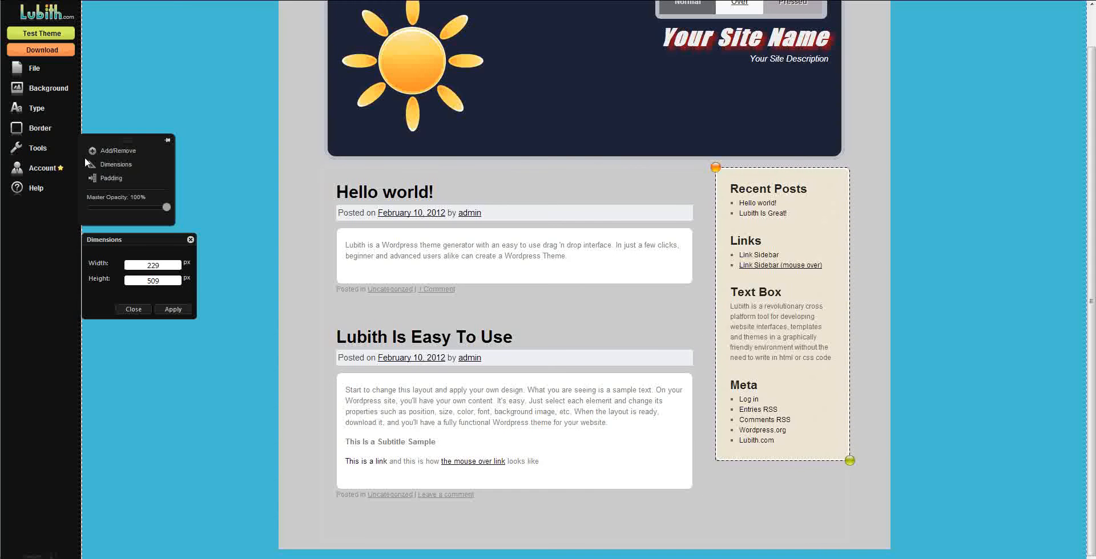
{"action": "left_click", "coordinate": [108, 181]}
{"action": "mouse_move", "coordinate": [850, 461]}
{"action": "left_mouse_down"}
{"action": "mouse_move", "coordinate": [835, 462]}
{"action": "mouse_move", "coordinate": [849, 464]}
{"action": "left_mouse_up"}
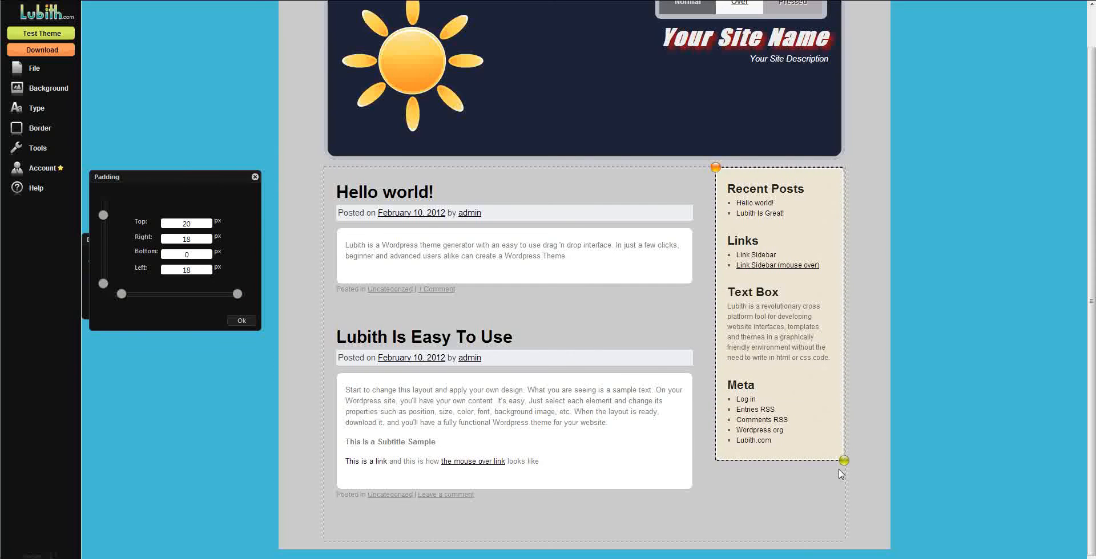
{"action": "left_click_drag", "start_coordinate": [818, 465], "coordinate": [845, 477]}
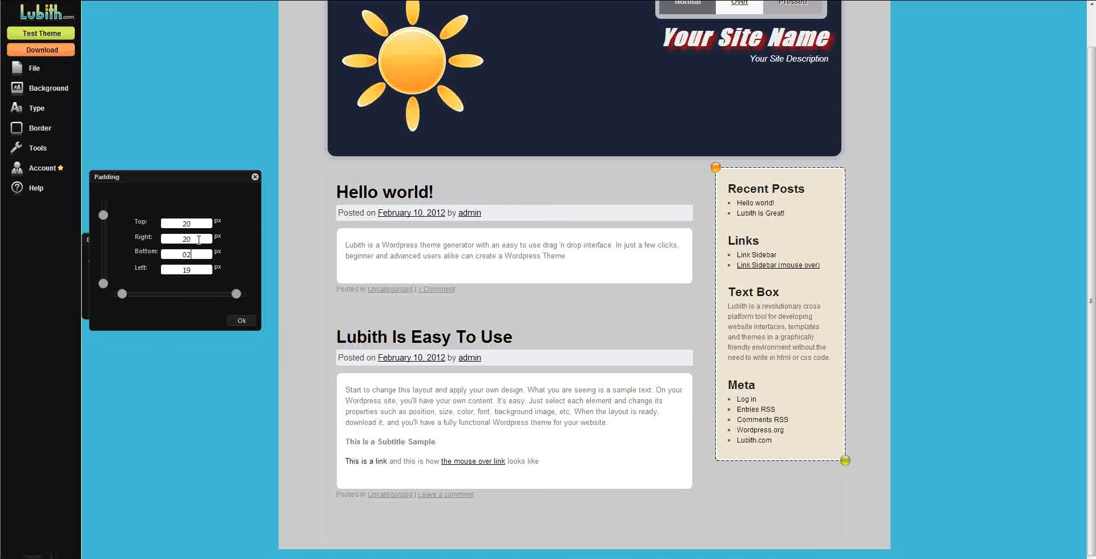
{"action": "key", "text": "BackSpace"}
{"action": "key", "text": "BackSpace"}
{"action": "key", "text": "BackSpace"}
{"action": "type", "text": "2"}
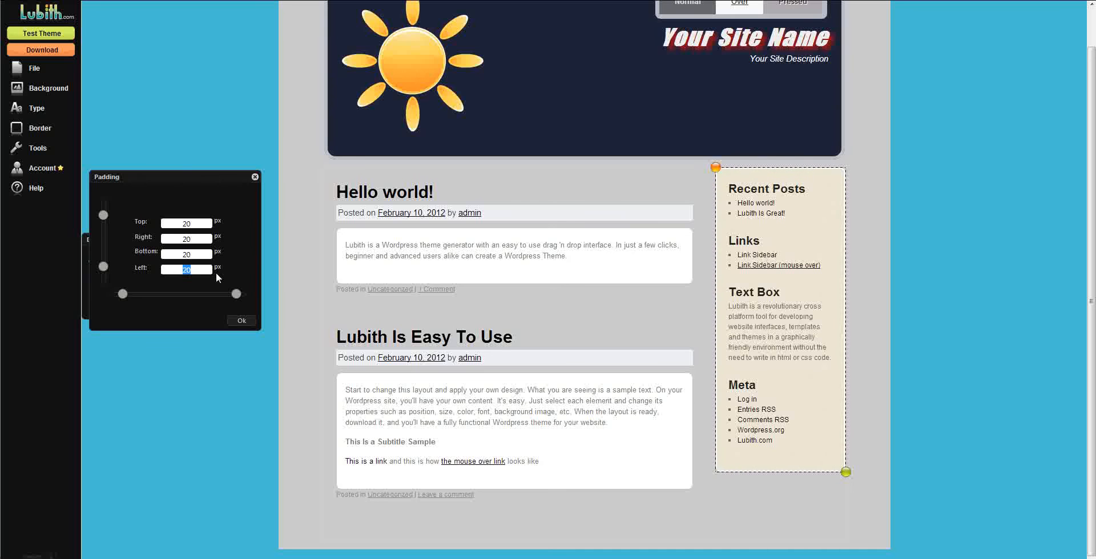
- Try left padding of 0 px and 50 px on the sidebar, and set it back to 20 px
{"action": "type", "text": "0"}
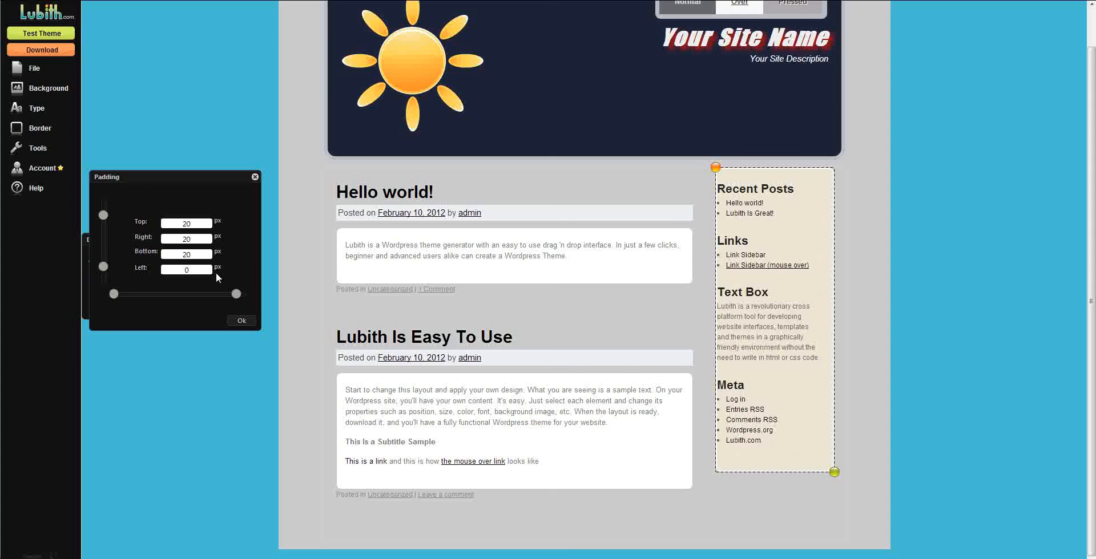
{"action": "type", "text": "50"}
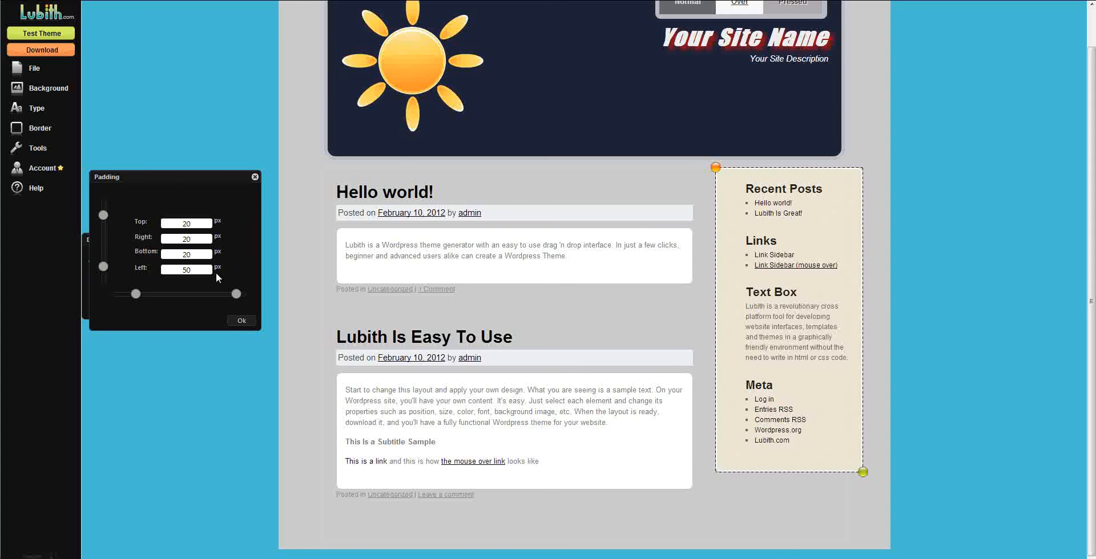
{"action": "key", "text": "BackSpace"}
{"action": "key", "text": "BackSpace"}
{"action": "type", "text": "20"}
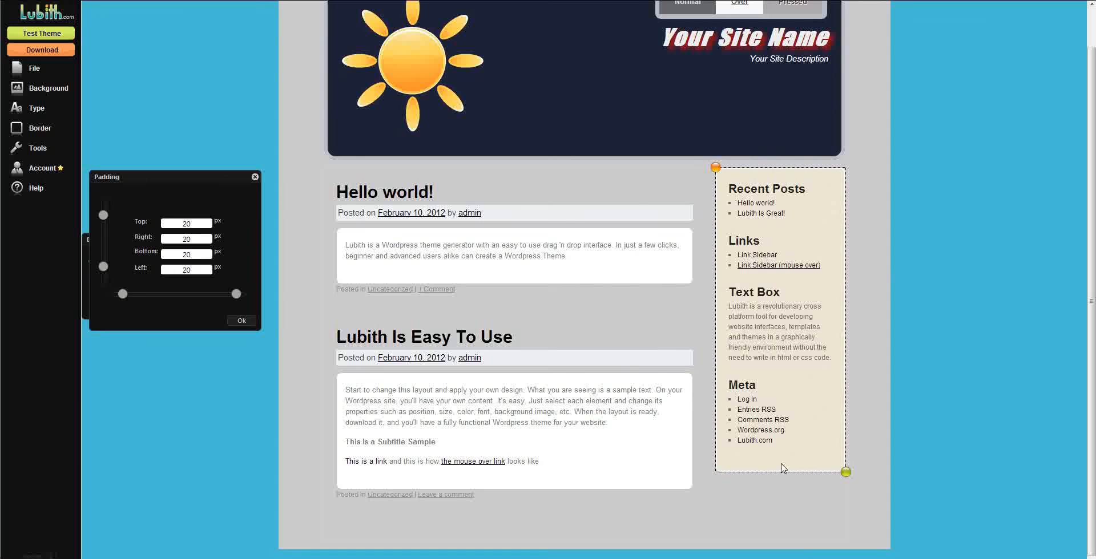
- Narrow the spacer at the bottom of the sidebar slightly
{"action": "left_click", "coordinate": [797, 454]}
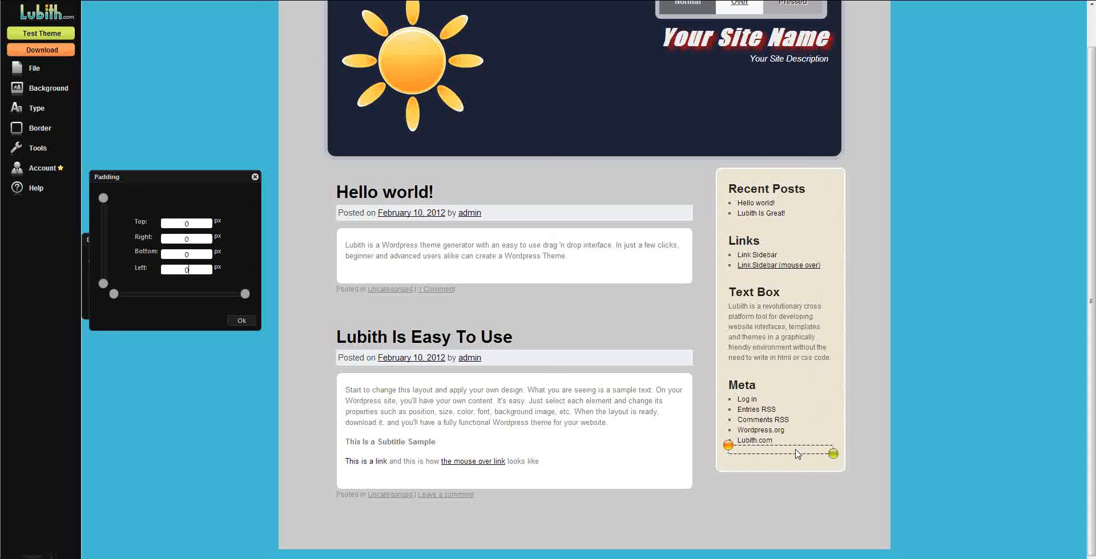
{"action": "left_click_drag", "start_coordinate": [829, 452], "coordinate": [828, 452]}
{"action": "left_click", "coordinate": [786, 420]}
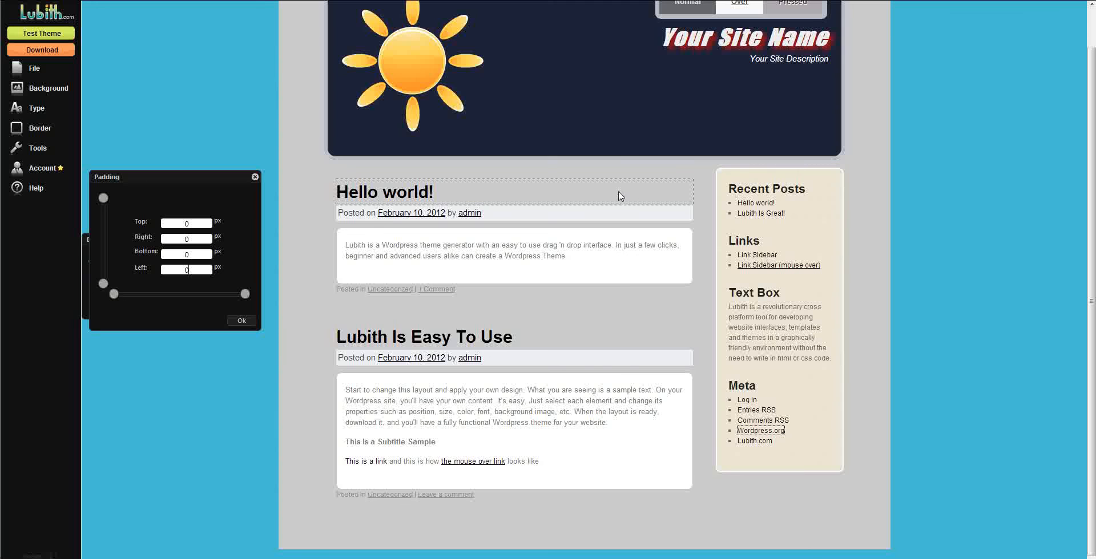
- Set the padding of the post titles to 5 px on all four sides
{"action": "left_click", "coordinate": [620, 196]}
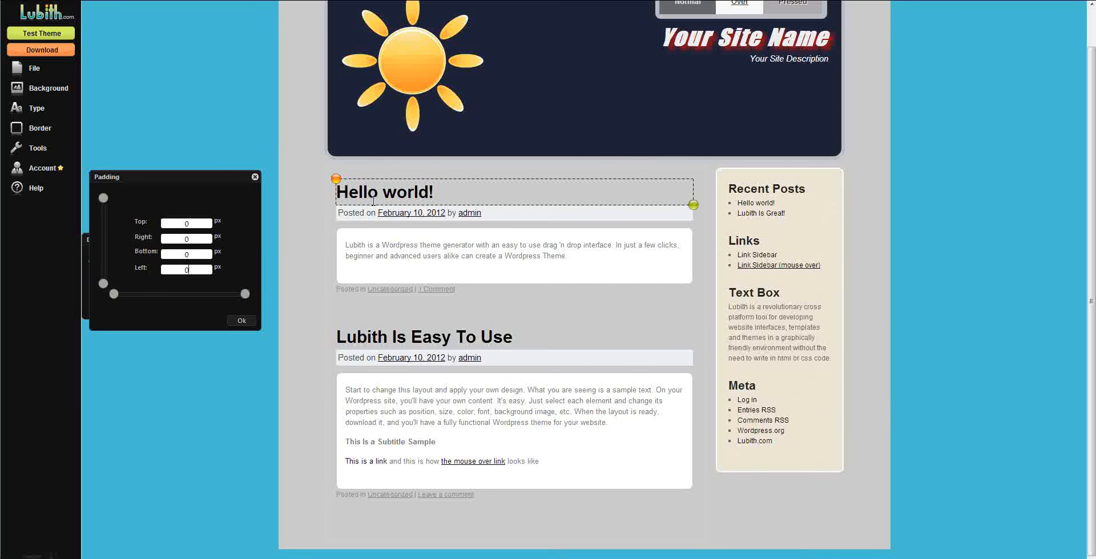
{"action": "mouse_move", "coordinate": [114, 296]}
{"action": "left_mouse_down"}
{"action": "mouse_move", "coordinate": [138, 294]}
{"action": "mouse_move", "coordinate": [129, 295]}
{"action": "left_mouse_up"}
{"action": "left_click_drag", "start_coordinate": [103, 200], "coordinate": [105, 241]}
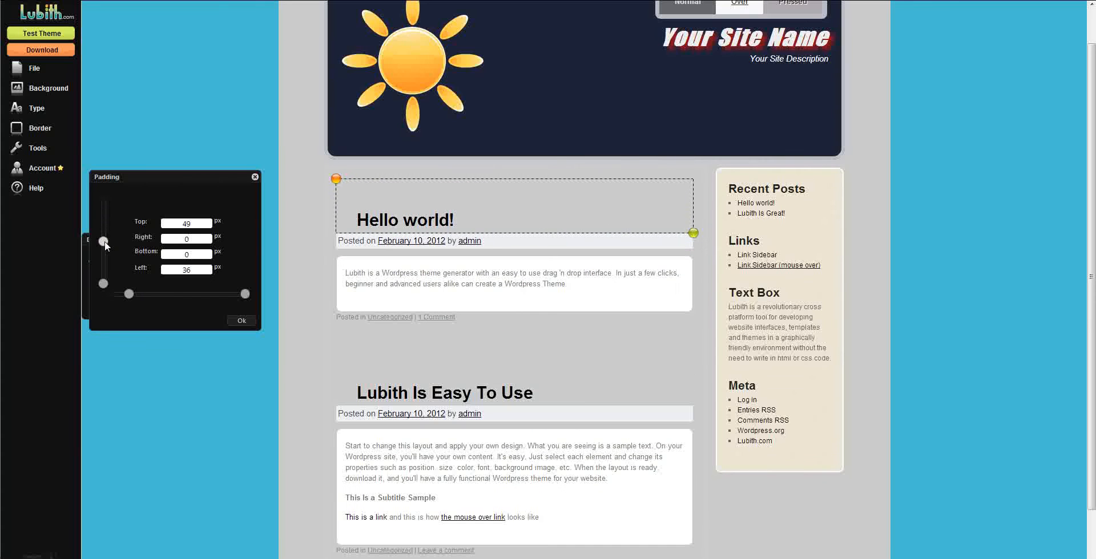
{"action": "double_click", "coordinate": [180, 223]}
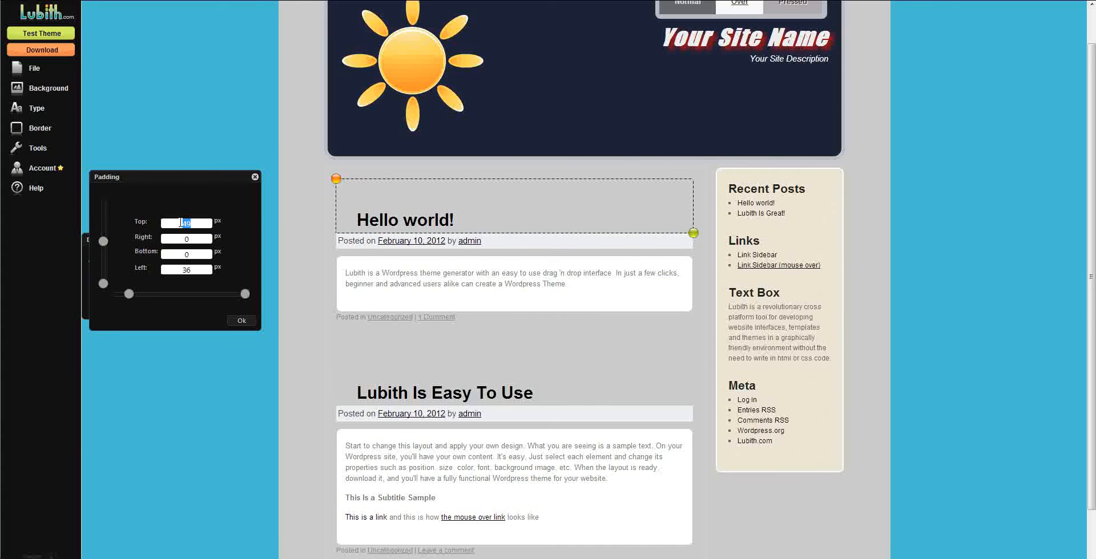
{"action": "type", "text": "55"}
{"action": "key", "text": "Tab"}
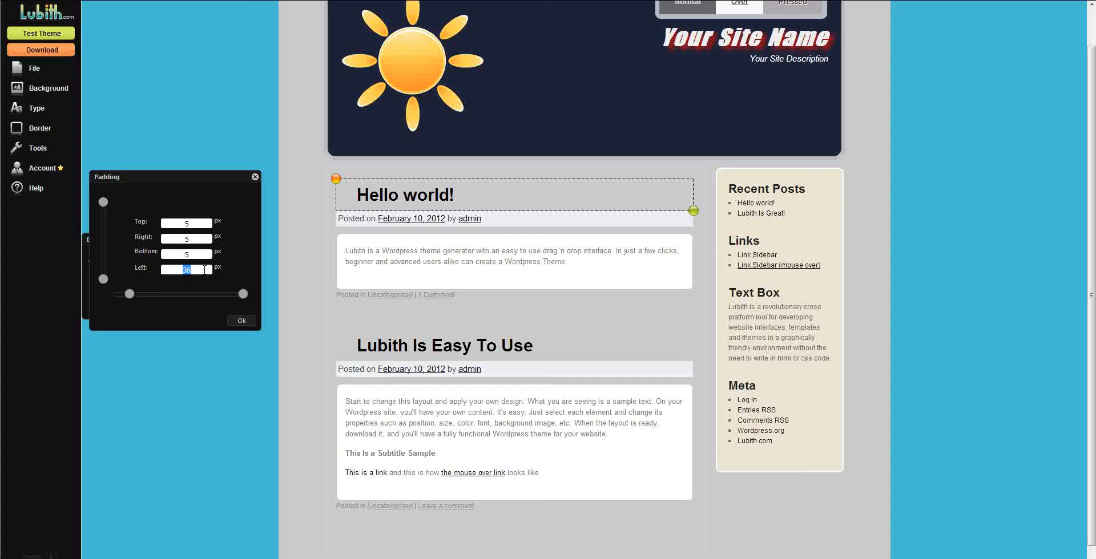
{"action": "type", "text": "5"}
{"action": "left_click", "coordinate": [198, 364]}
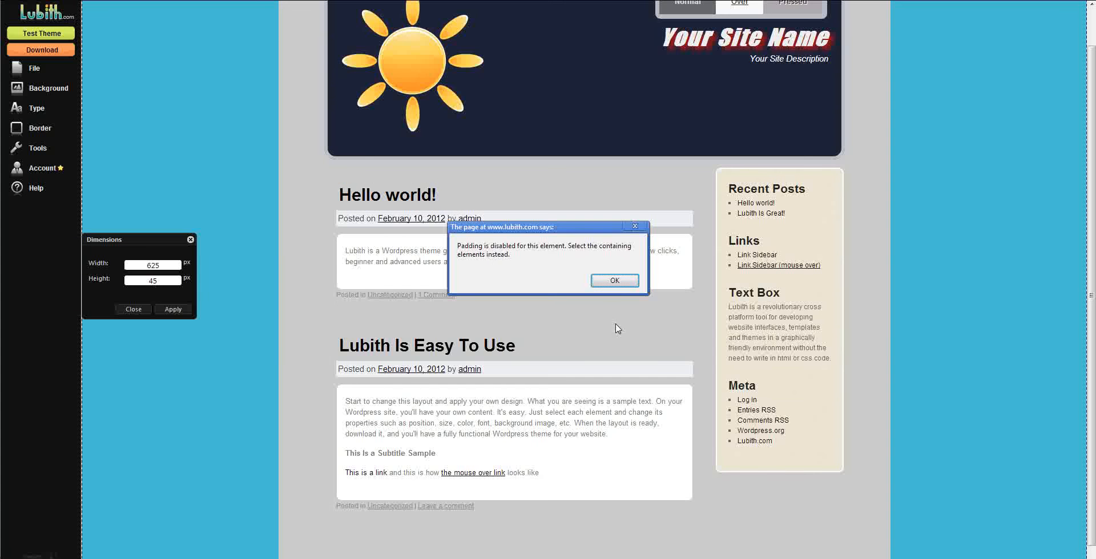
{"action": "left_click", "coordinate": [615, 281]}
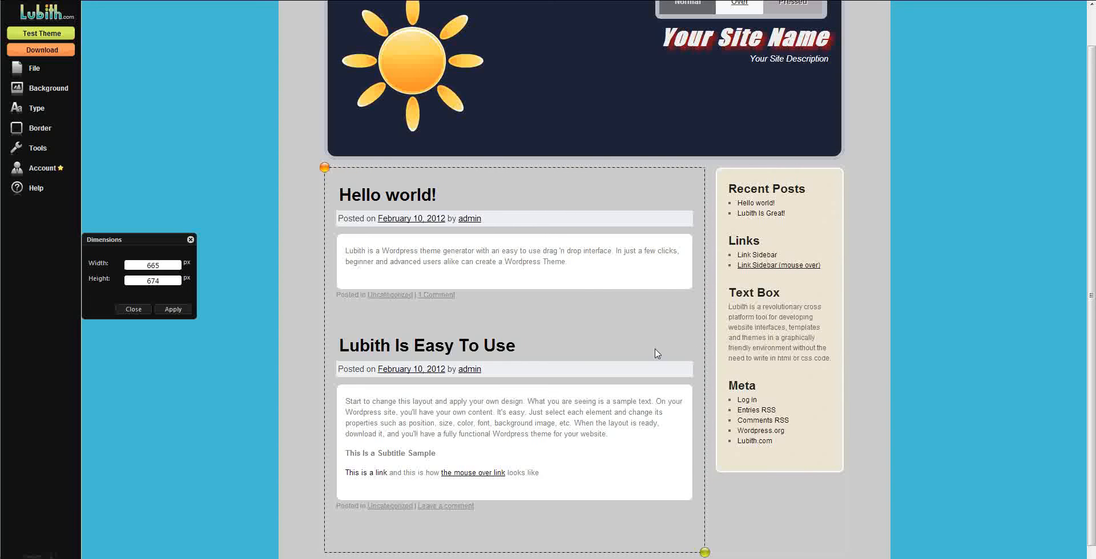
- Give the posts container a greyish purple background (RGB 150, 143, 161) at 100% opacity
{"action": "mouse_move", "coordinate": [46, 88]}
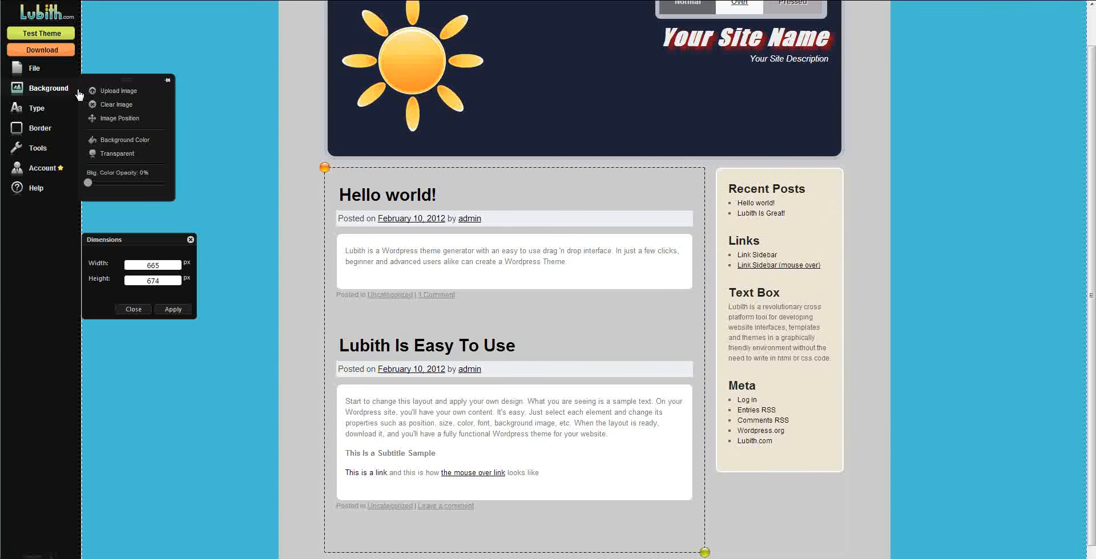
{"action": "left_click", "coordinate": [127, 144]}
{"action": "left_click_drag", "start_coordinate": [160, 148], "coordinate": [113, 142]}
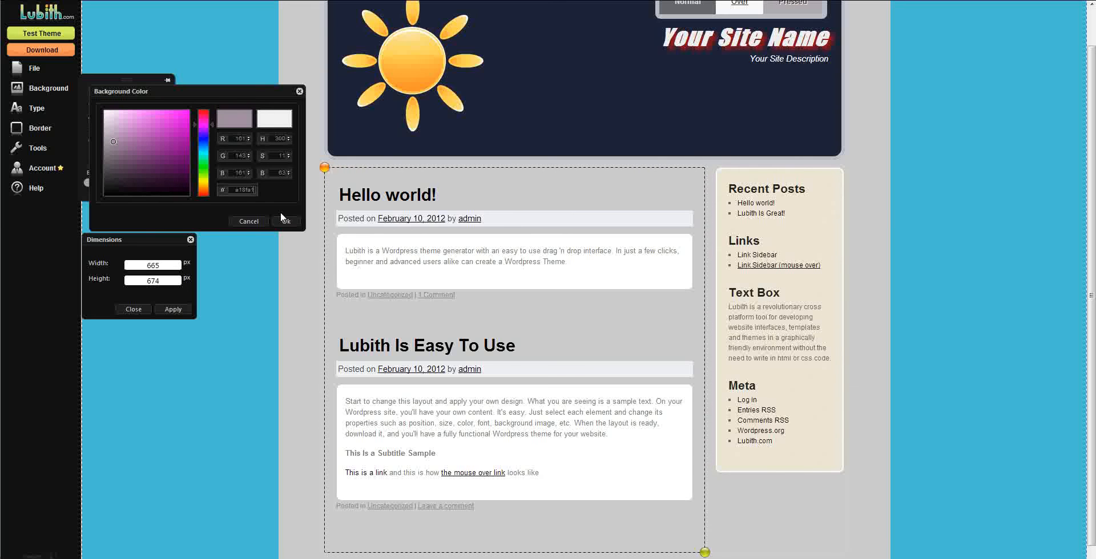
{"action": "left_click_drag", "start_coordinate": [206, 146], "coordinate": [206, 133]}
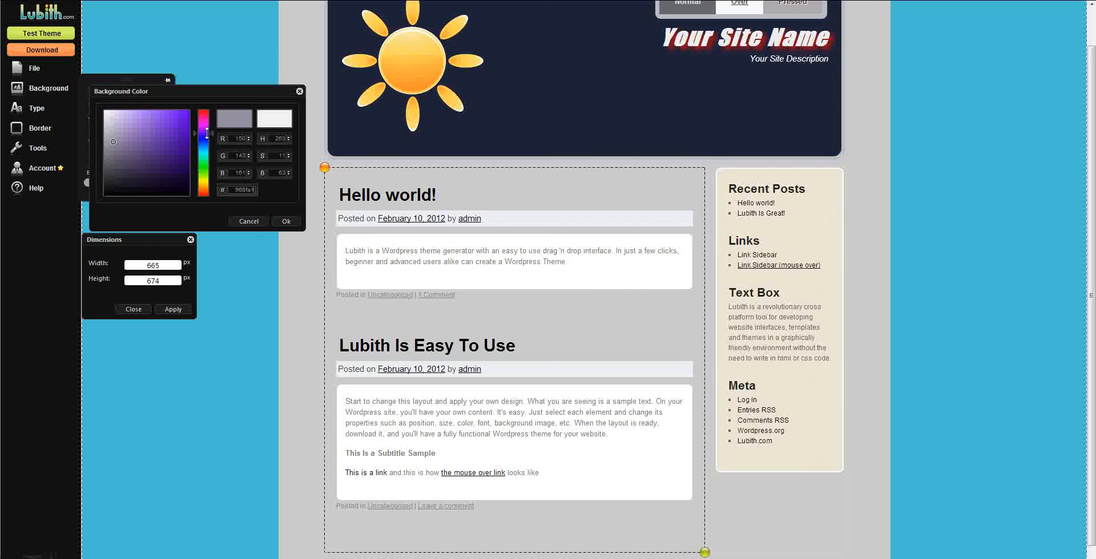
{"action": "left_click", "coordinate": [287, 222]}
{"action": "mouse_move", "coordinate": [57, 88]}
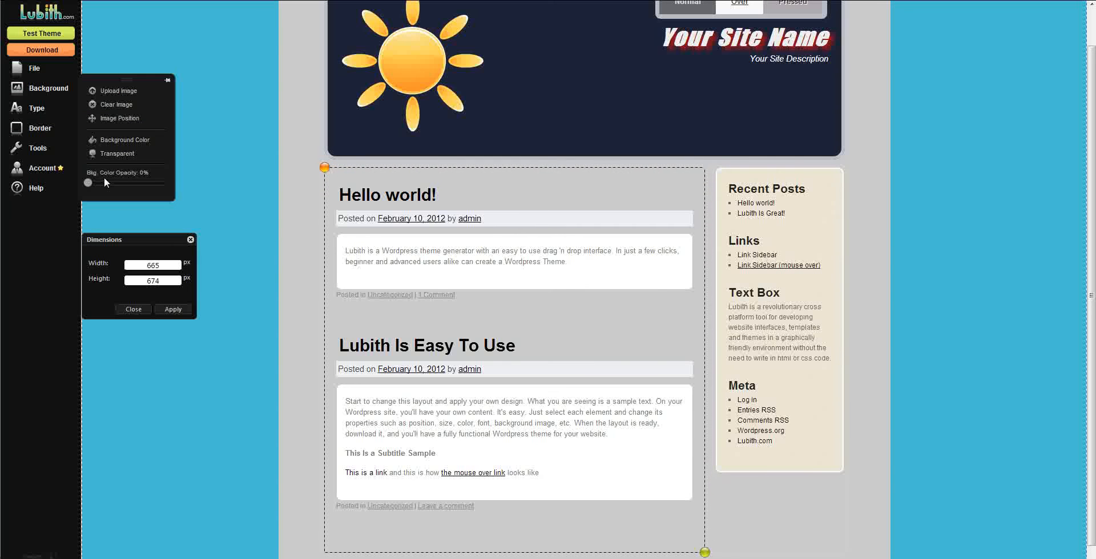
{"action": "left_click_drag", "start_coordinate": [88, 183], "coordinate": [167, 183]}
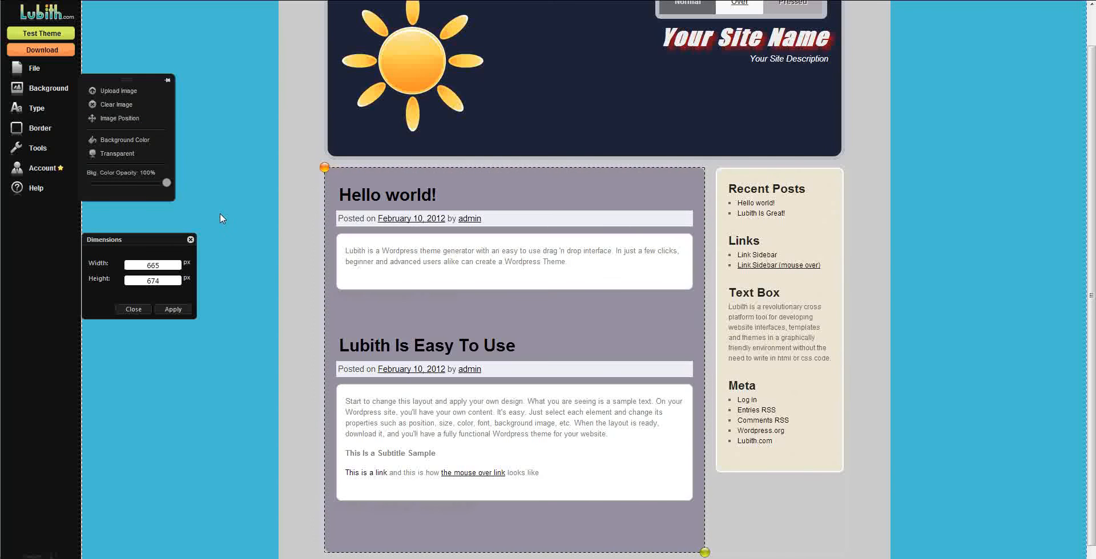
{"action": "left_click", "coordinate": [712, 545]}
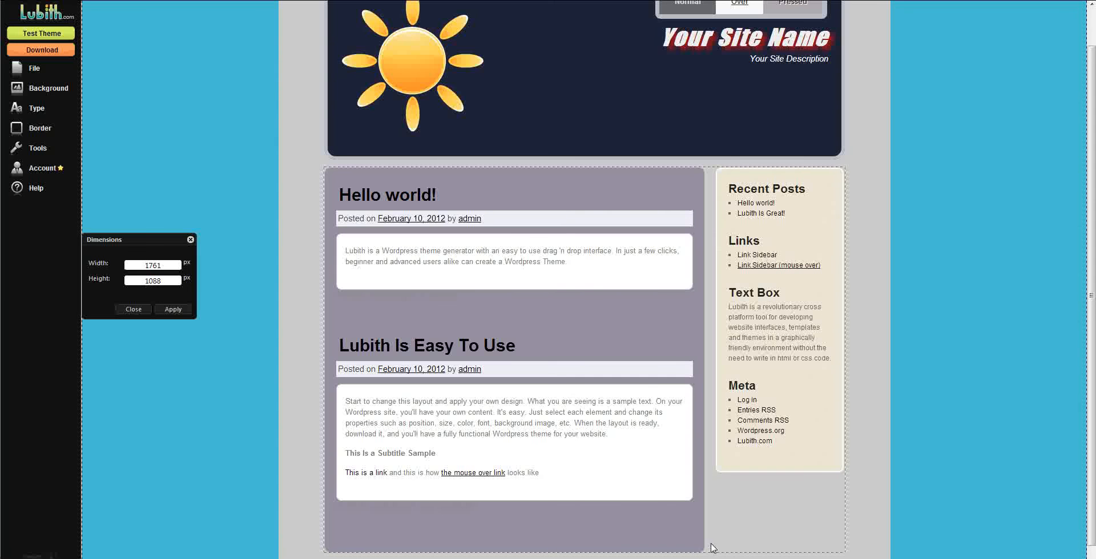
- Add a 6 px border around the posts container
{"action": "left_click", "coordinate": [290, 274]}
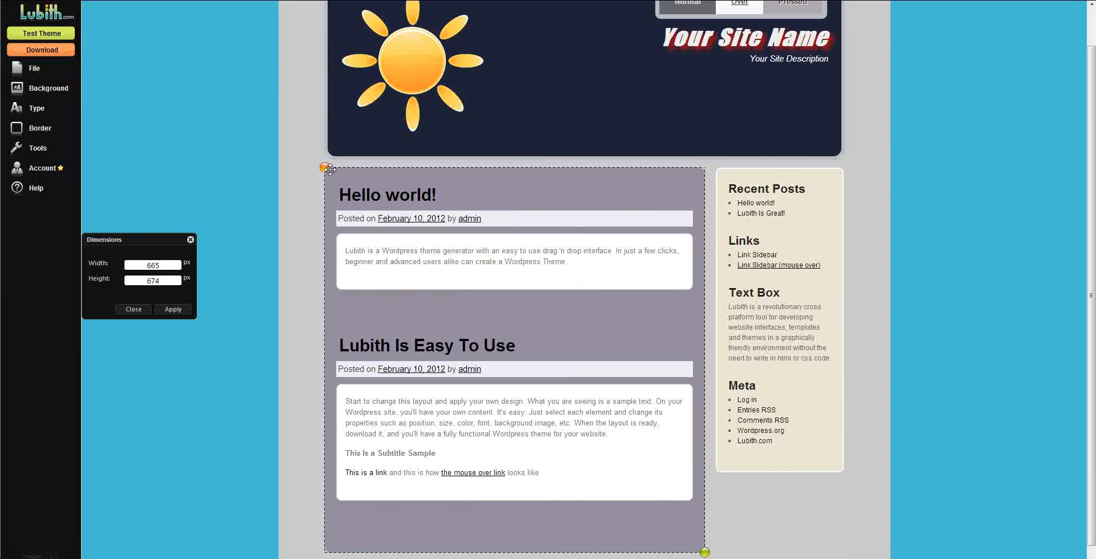
{"action": "left_click", "coordinate": [330, 169]}
{"action": "left_click", "coordinate": [40, 128]}
{"action": "left_click_drag", "start_coordinate": [89, 138], "coordinate": [142, 150]}
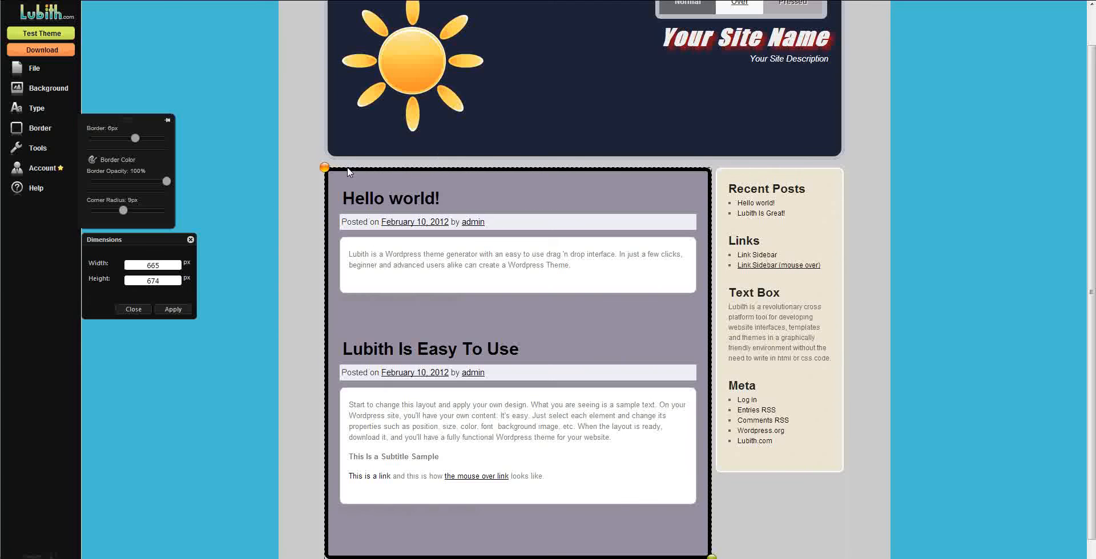
- Copy the header's dark navy background color (RGB 29, 35, 56) and apply it as the posts container's border color
{"action": "left_click", "coordinate": [595, 115]}
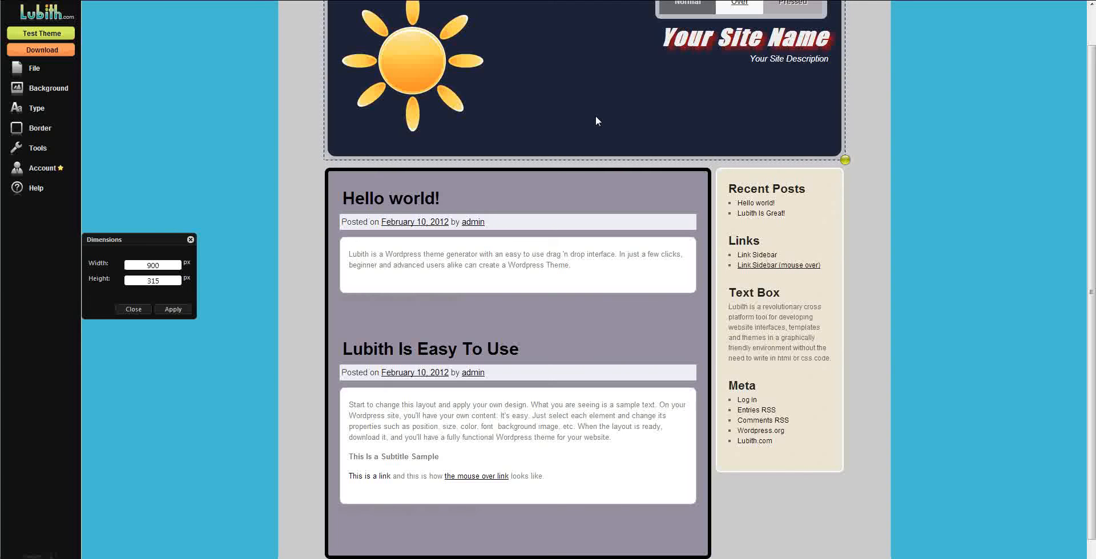
{"action": "mouse_move", "coordinate": [51, 89]}
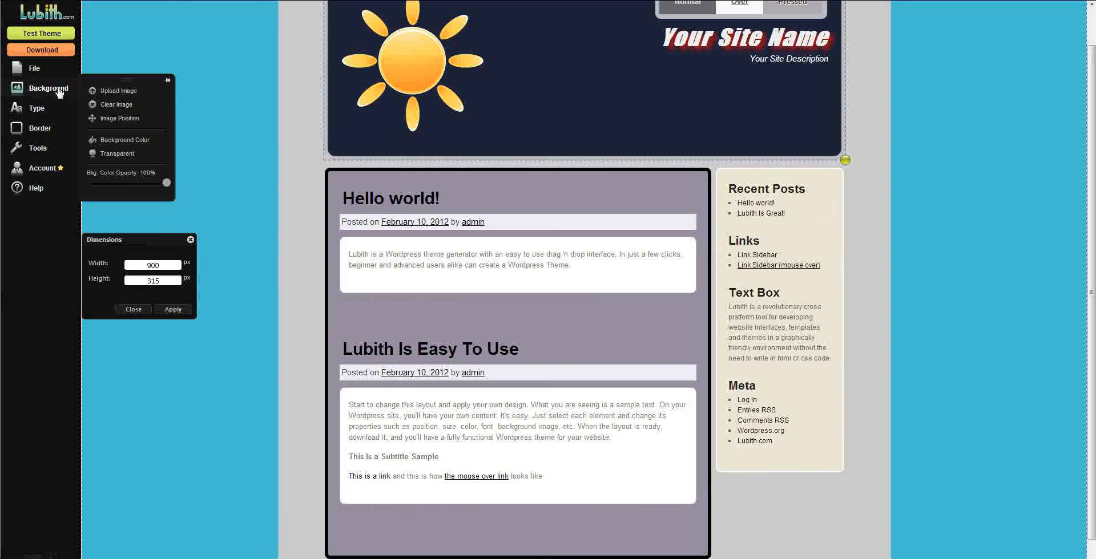
{"action": "left_click", "coordinate": [122, 140]}
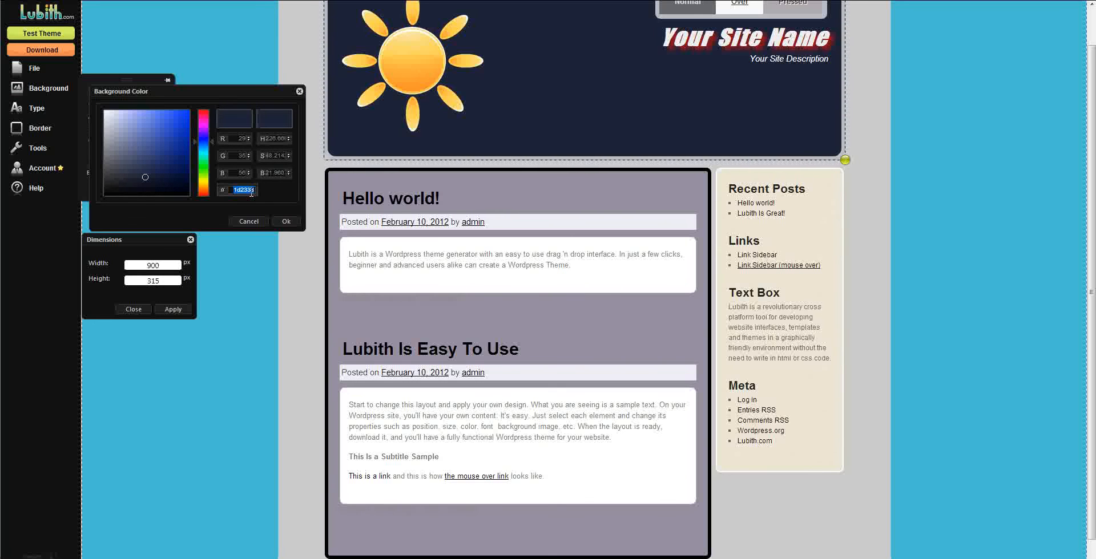
{"action": "left_click", "coordinate": [286, 221]}
{"action": "left_click", "coordinate": [331, 183]}
{"action": "mouse_move", "coordinate": [52, 130]}
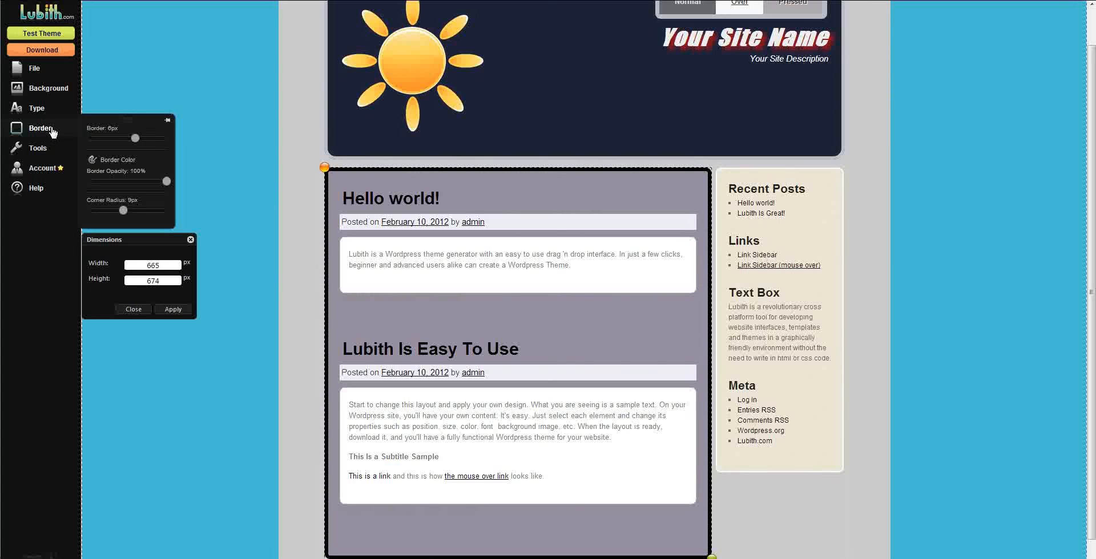
{"action": "left_click", "coordinate": [109, 160]}
{"action": "double_click", "coordinate": [238, 191]}
{"action": "key", "text": "ctrl+v"}
{"action": "left_click", "coordinate": [289, 219]}
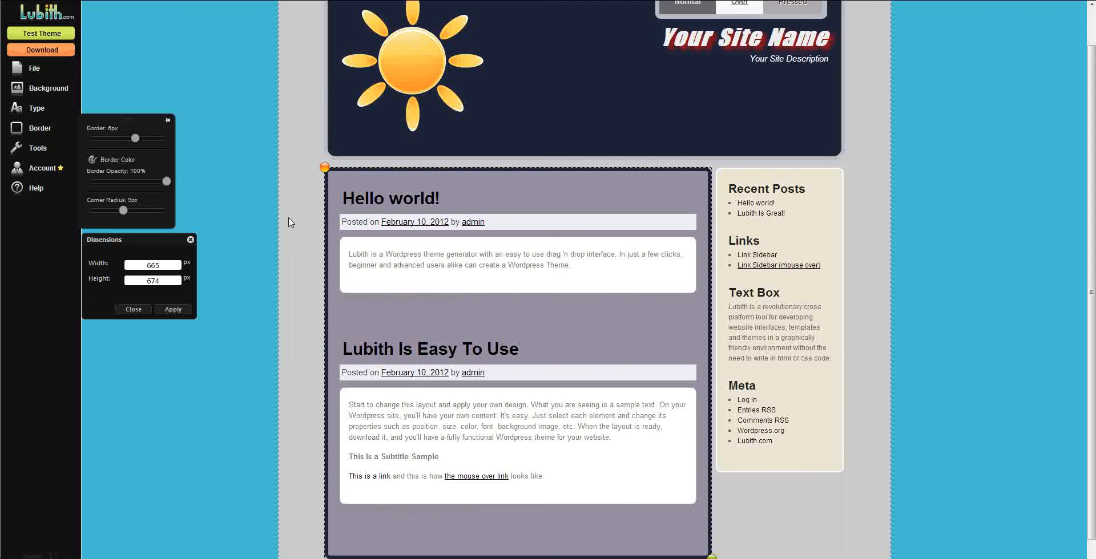
{"action": "left_click", "coordinate": [290, 221]}
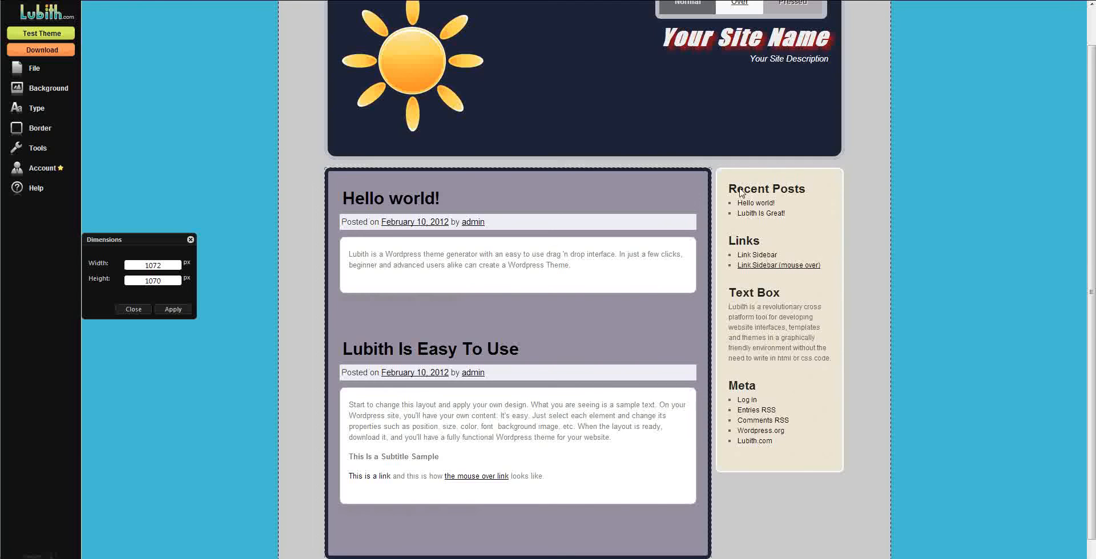
{"action": "left_click", "coordinate": [745, 135]}
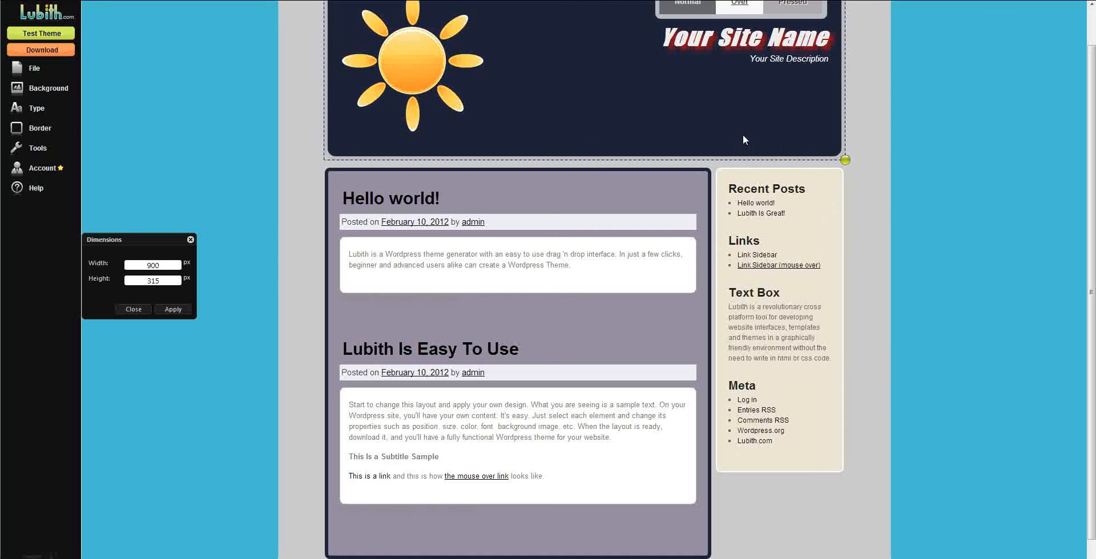
{"action": "mouse_move", "coordinate": [52, 94]}
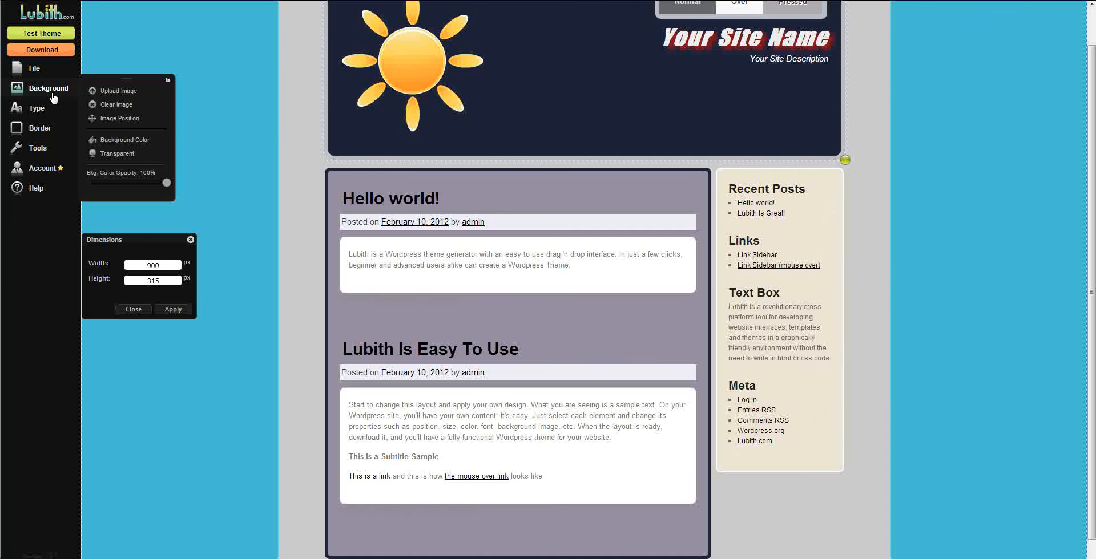
{"action": "left_click", "coordinate": [125, 139]}
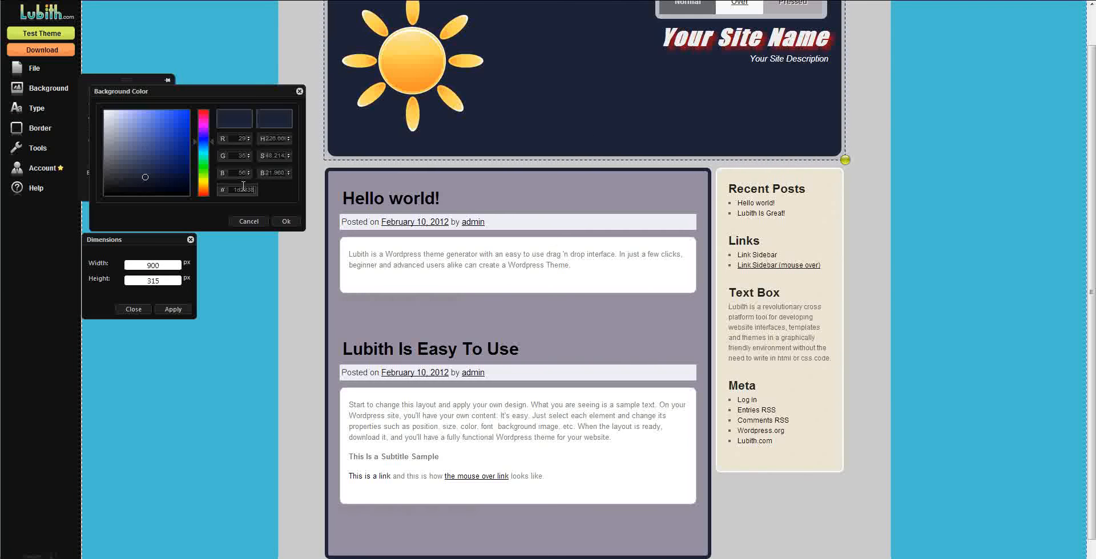
{"action": "left_click", "coordinate": [257, 228]}
{"action": "left_click", "coordinate": [247, 239]}
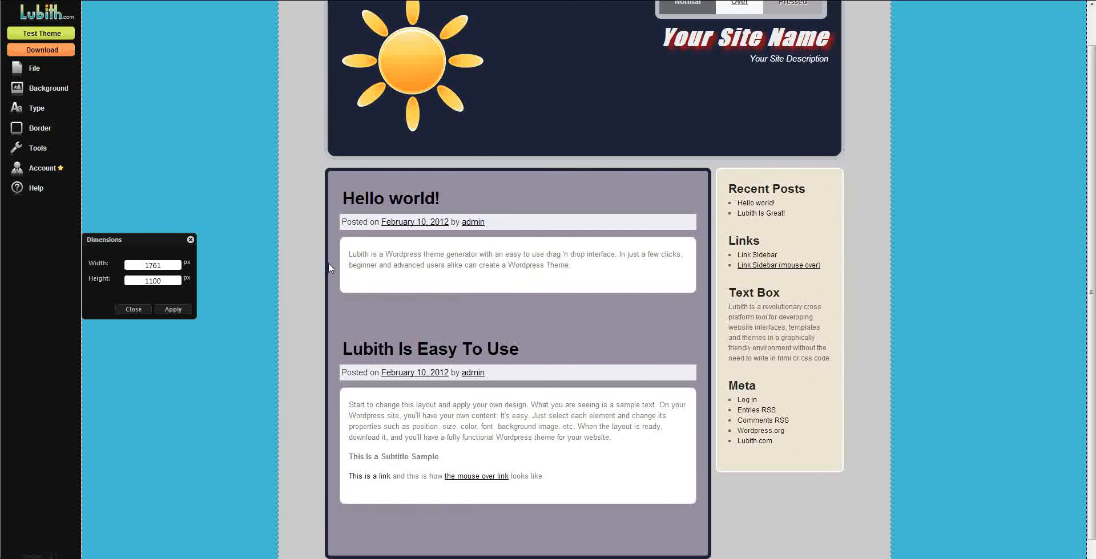
- Move the sidebar slightly to the right to widen its gap from the posts container
{"action": "left_click", "coordinate": [810, 463]}
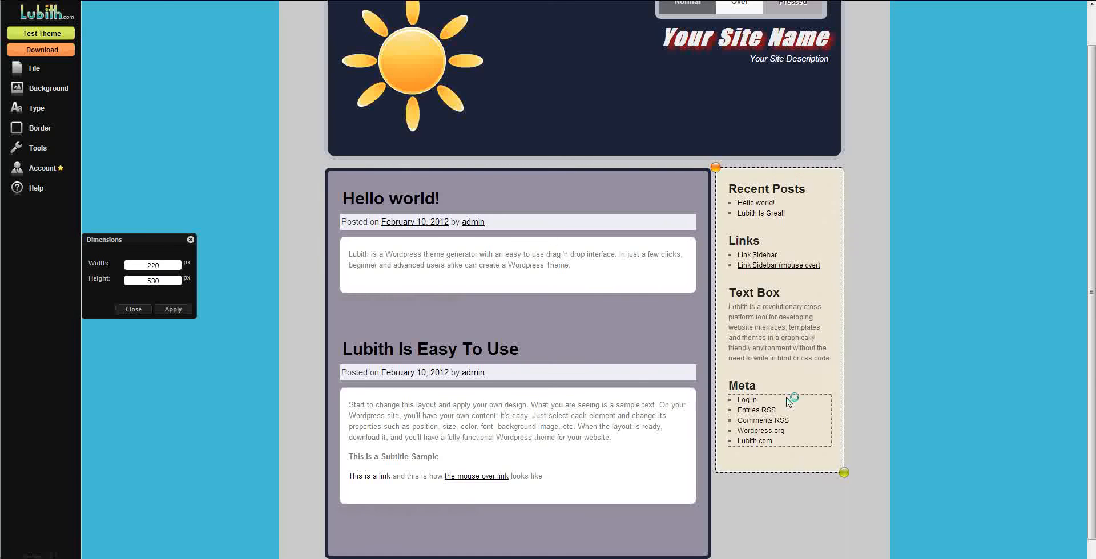
{"action": "left_click_drag", "start_coordinate": [716, 167], "coordinate": [721, 168]}
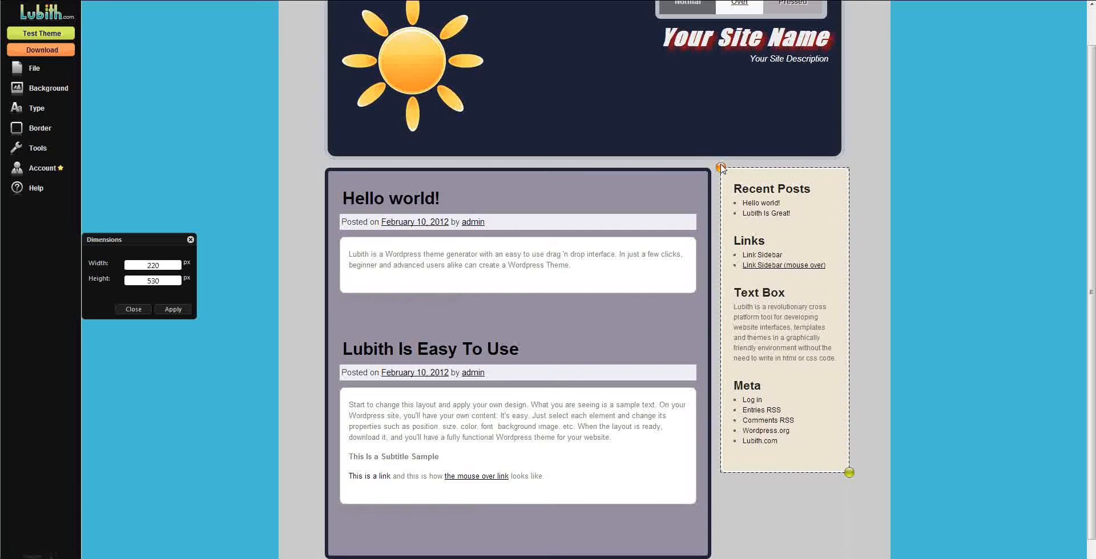
{"action": "left_click", "coordinate": [944, 333]}
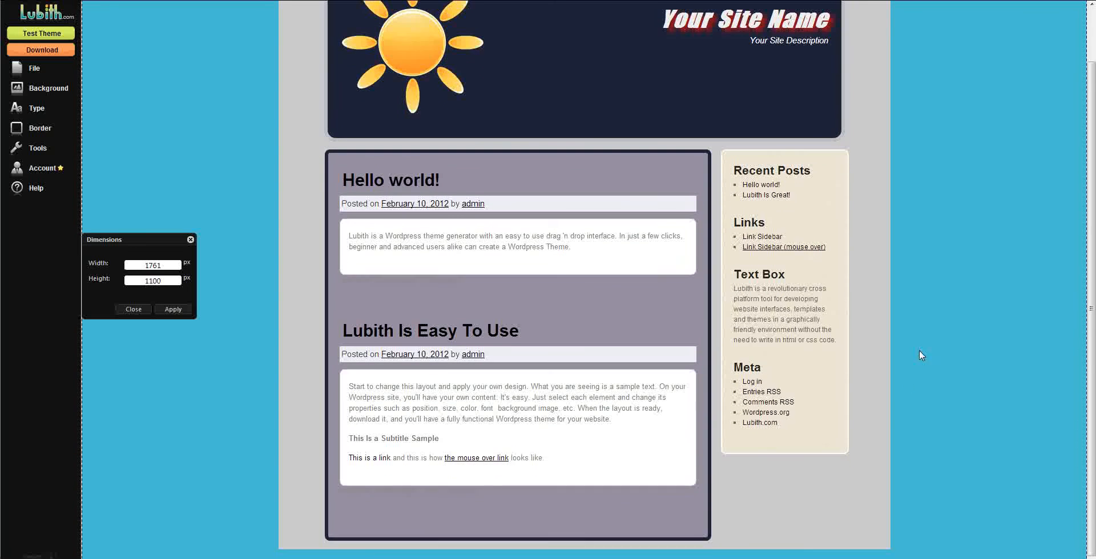
- Reduce the width of the grey page container to 912 px so it hugs the header
{"action": "left_click", "coordinate": [882, 422]}
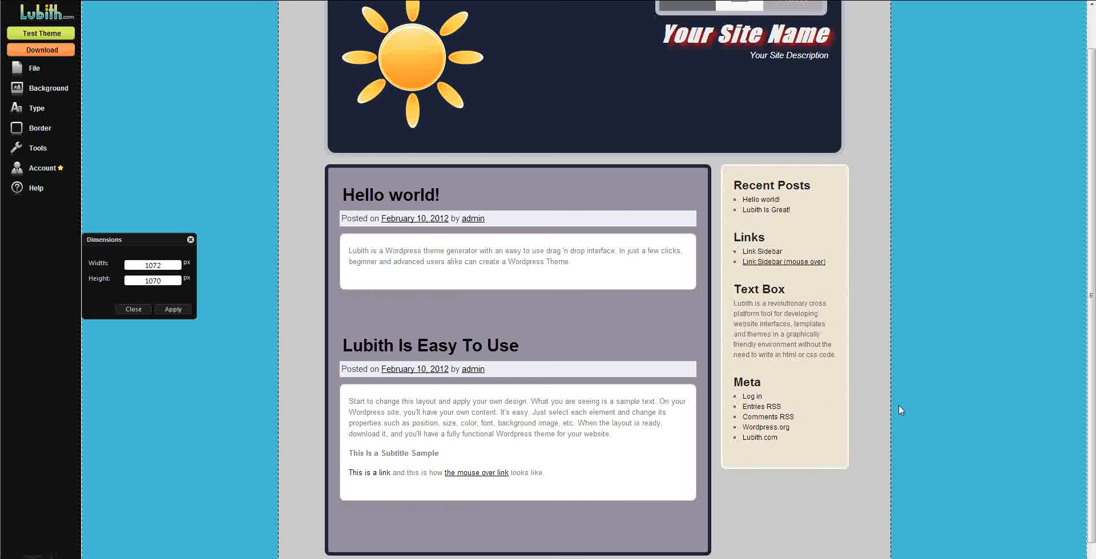
{"action": "scroll", "coordinate": [936, 387], "scroll_direction": "down", "scroll_amount": 1}
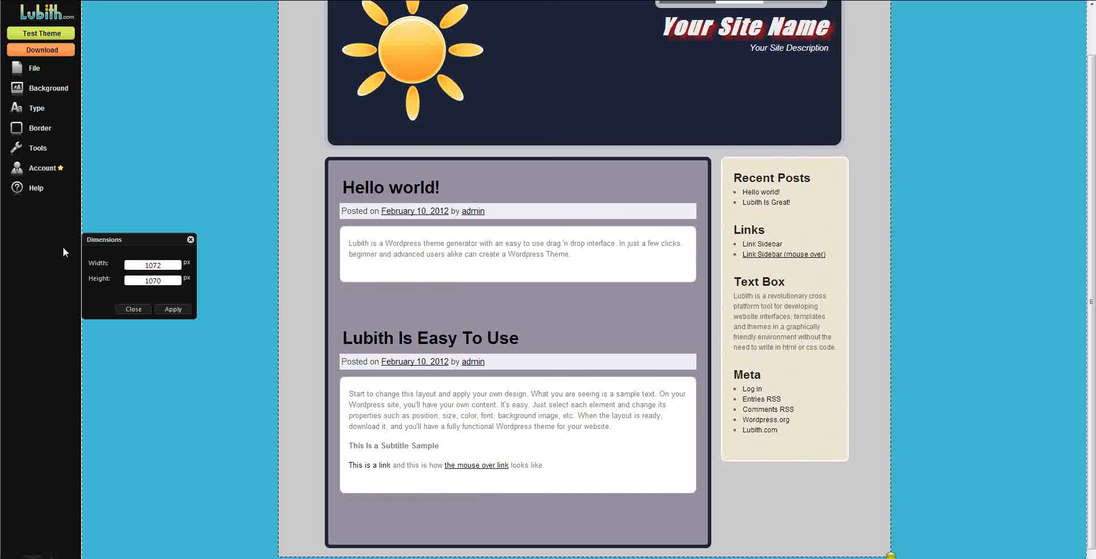
{"action": "left_click_drag", "start_coordinate": [139, 264], "coordinate": [189, 264]}
{"action": "type", "text": "950"}
{"action": "key", "text": "Return"}
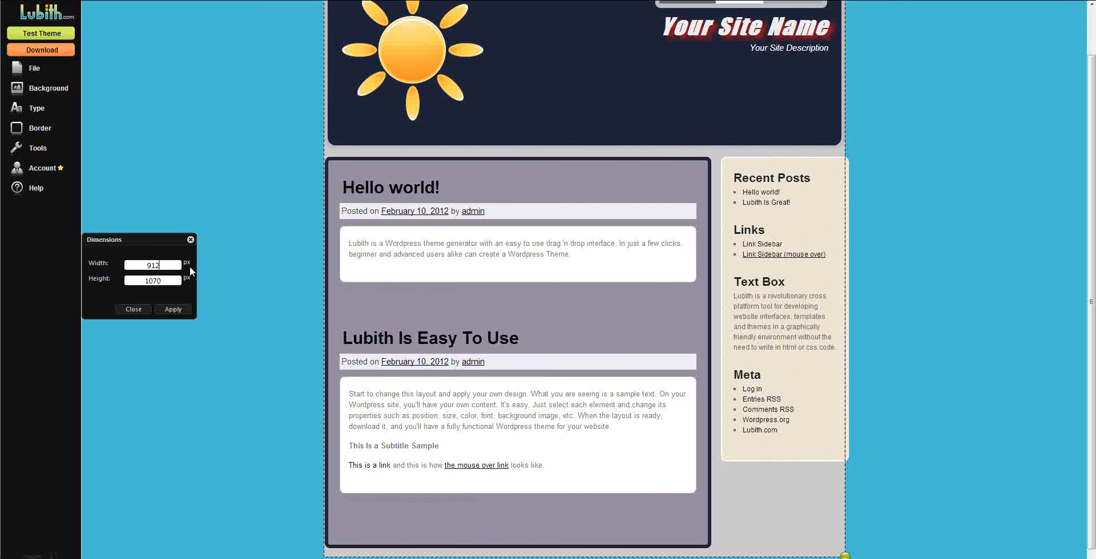
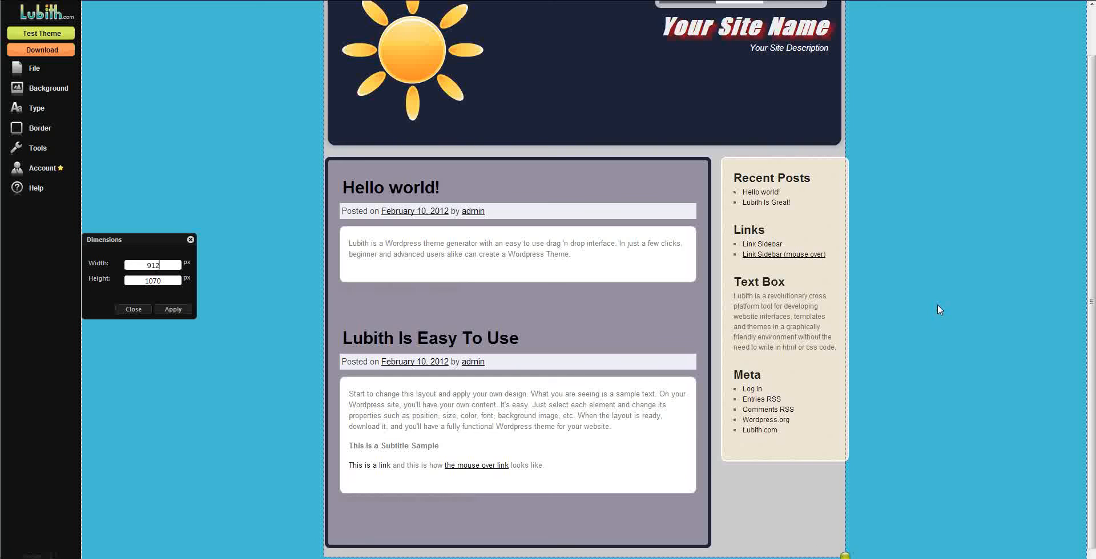
- Try the header at about 926 px wide, and resize it to about 868 px wide and 290 px high
{"action": "left_click", "coordinate": [819, 134]}
{"action": "left_click_drag", "start_coordinate": [820, 137], "coordinate": [850, 135]}
{"action": "left_click", "coordinate": [852, 145]}
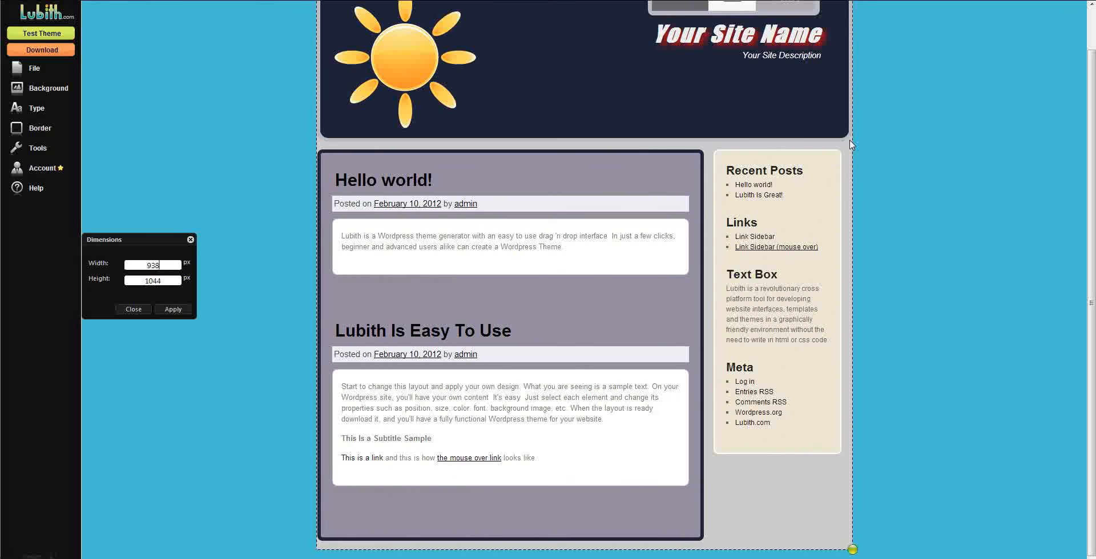
{"action": "left_click", "coordinate": [834, 124]}
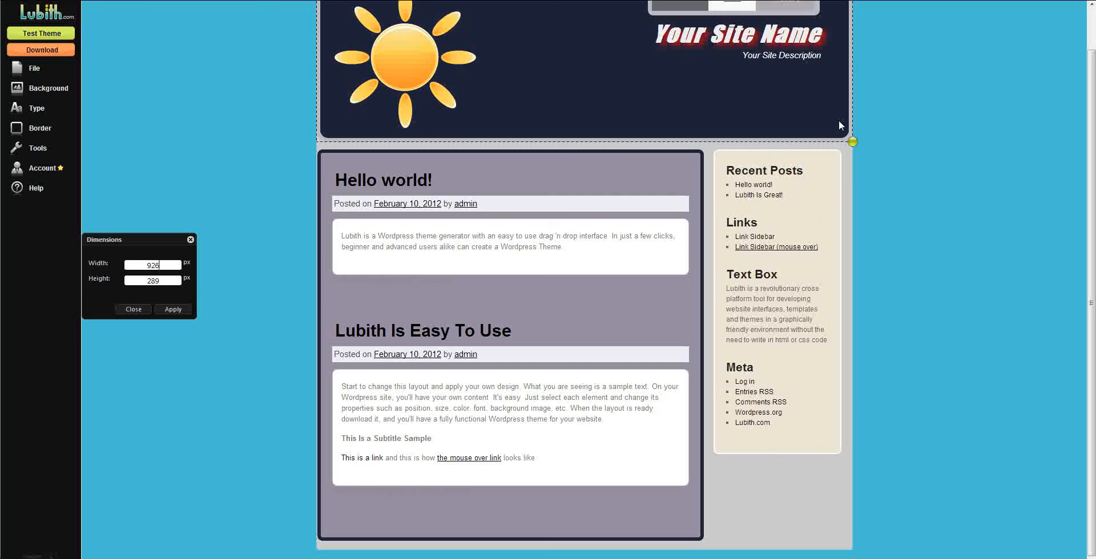
{"action": "left_click_drag", "start_coordinate": [857, 143], "coordinate": [841, 143]}
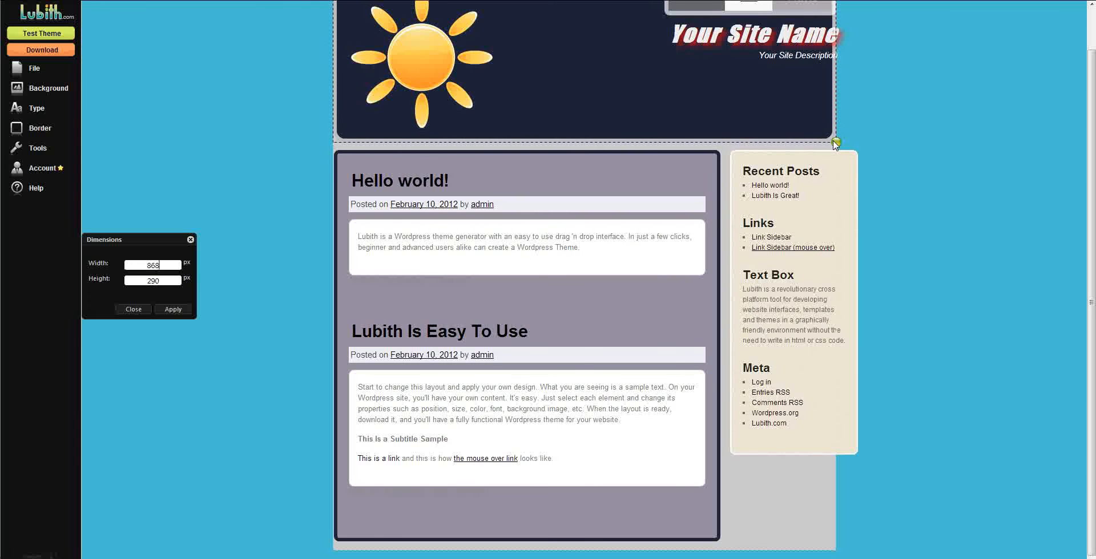
{"action": "left_click", "coordinate": [833, 511]}
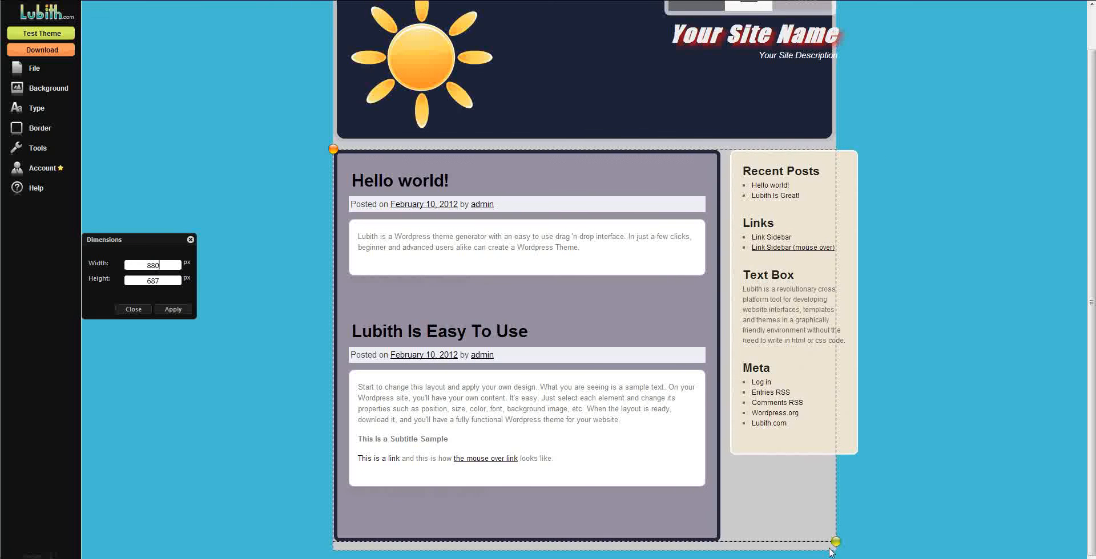
- Enlarge the container around the posts and sidebar to about 958 px wide and 695 px high
{"action": "left_click", "coordinate": [831, 547]}
{"action": "left_click_drag", "start_coordinate": [836, 552], "coordinate": [868, 551]}
{"action": "left_click", "coordinate": [830, 517]}
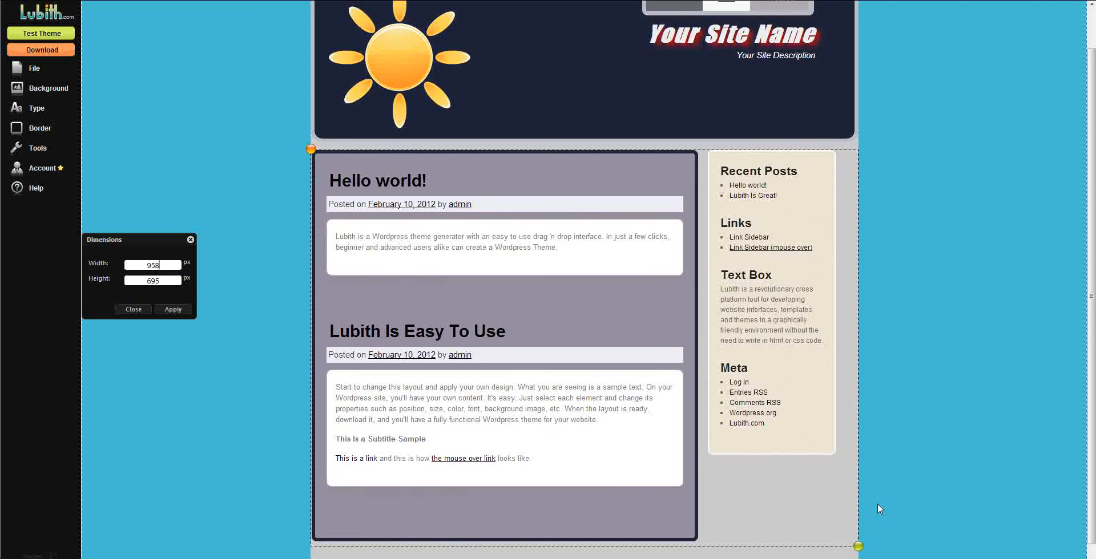
- Shift the header slightly upward and shrink it to about 888 px wide and 284 px high
{"action": "left_click", "coordinate": [829, 114]}
{"action": "scroll", "coordinate": [370, 75], "scroll_direction": "up", "scroll_amount": 2}
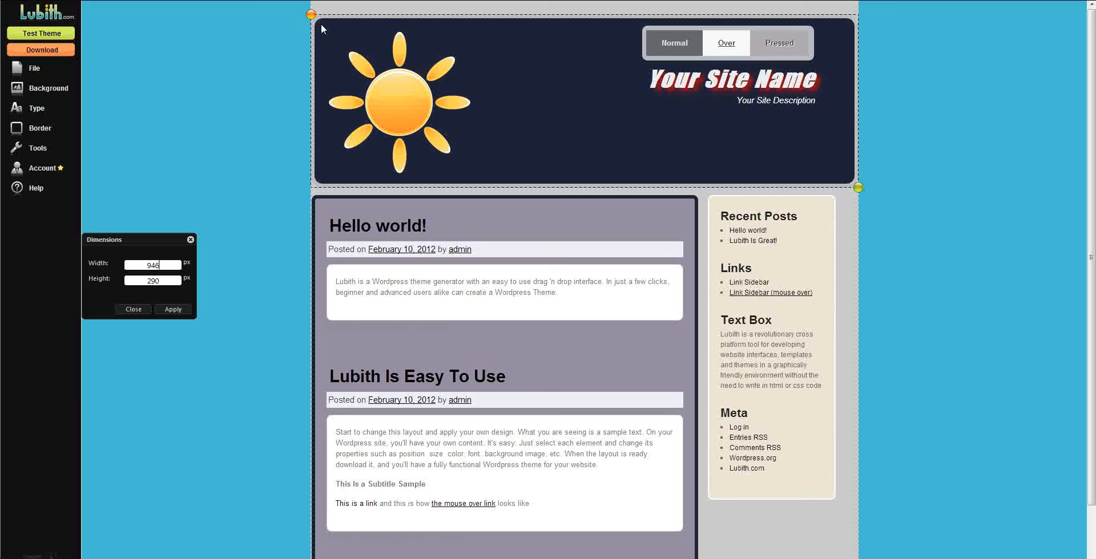
{"action": "mouse_move", "coordinate": [315, 17]}
{"action": "left_mouse_down"}
{"action": "mouse_move", "coordinate": [340, 28]}
{"action": "mouse_move", "coordinate": [335, 10]}
{"action": "left_mouse_up"}
{"action": "mouse_move", "coordinate": [858, 180]}
{"action": "left_mouse_down"}
{"action": "mouse_move", "coordinate": [828, 173]}
{"action": "mouse_move", "coordinate": [844, 179]}
{"action": "left_mouse_up"}
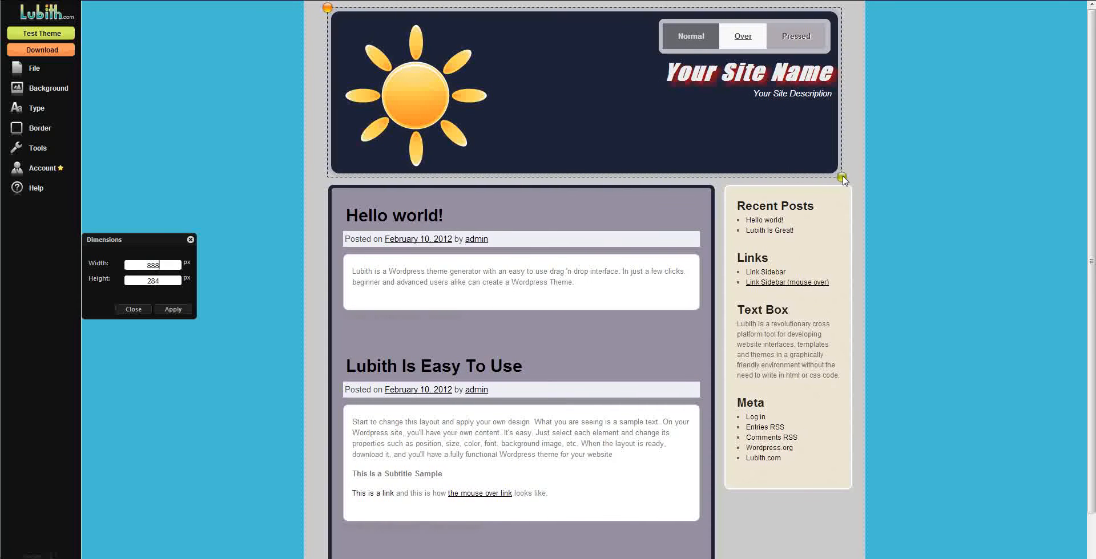
- Adjust the header to about 884 px wide and 291 px high, and move the sun logo closer to its upper-left corner
{"action": "left_click", "coordinate": [317, 41]}
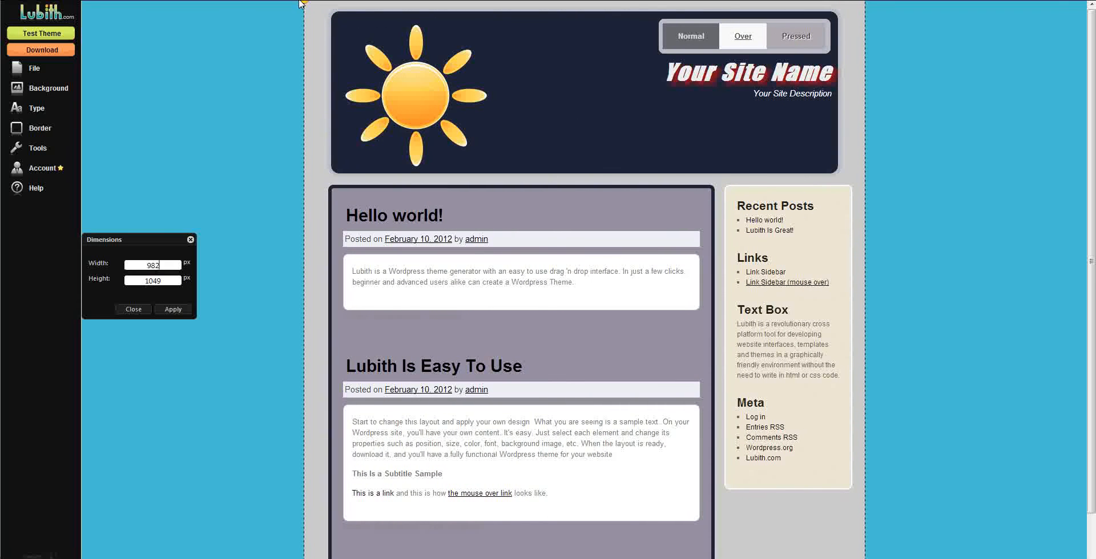
{"action": "left_click", "coordinate": [540, 162]}
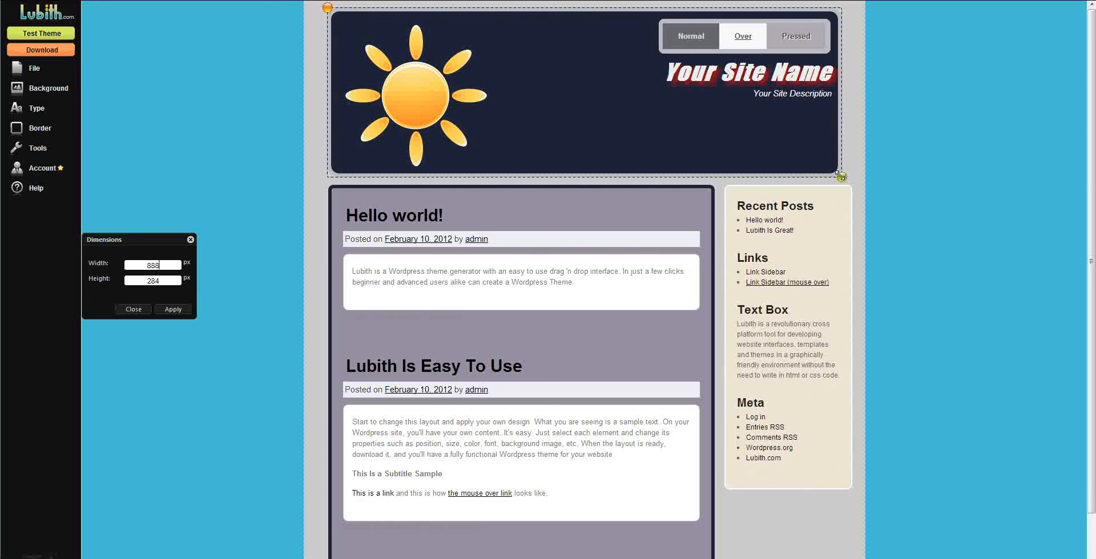
{"action": "left_click_drag", "start_coordinate": [839, 170], "coordinate": [840, 179]}
{"action": "left_click", "coordinate": [429, 100]}
{"action": "left_click_drag", "start_coordinate": [346, 23], "coordinate": [338, 15]}
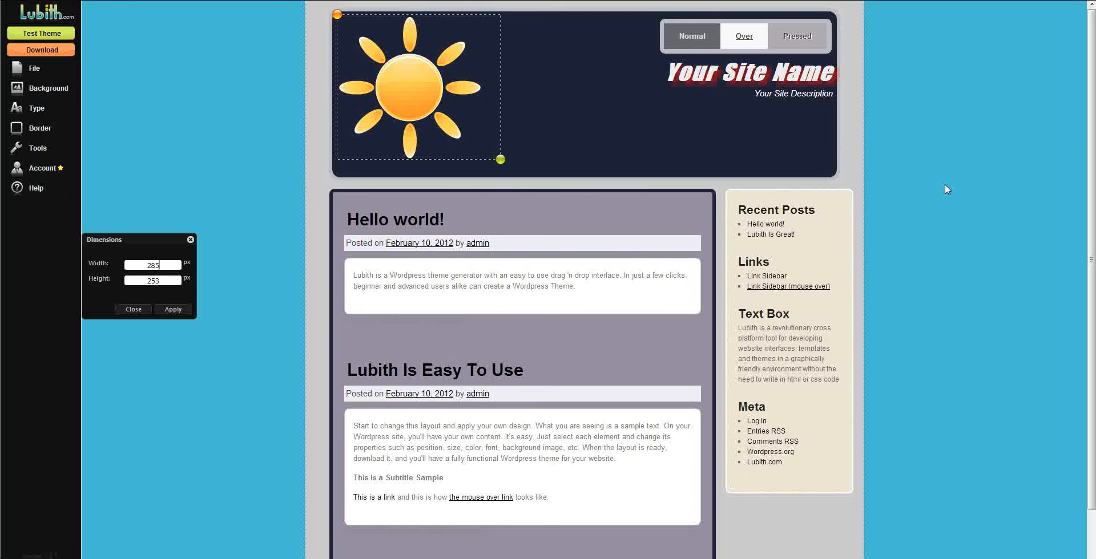
- Set the grey page container's right and top padding to 30 px each
{"action": "left_click", "coordinate": [858, 150]}
{"action": "mouse_move", "coordinate": [37, 149]}
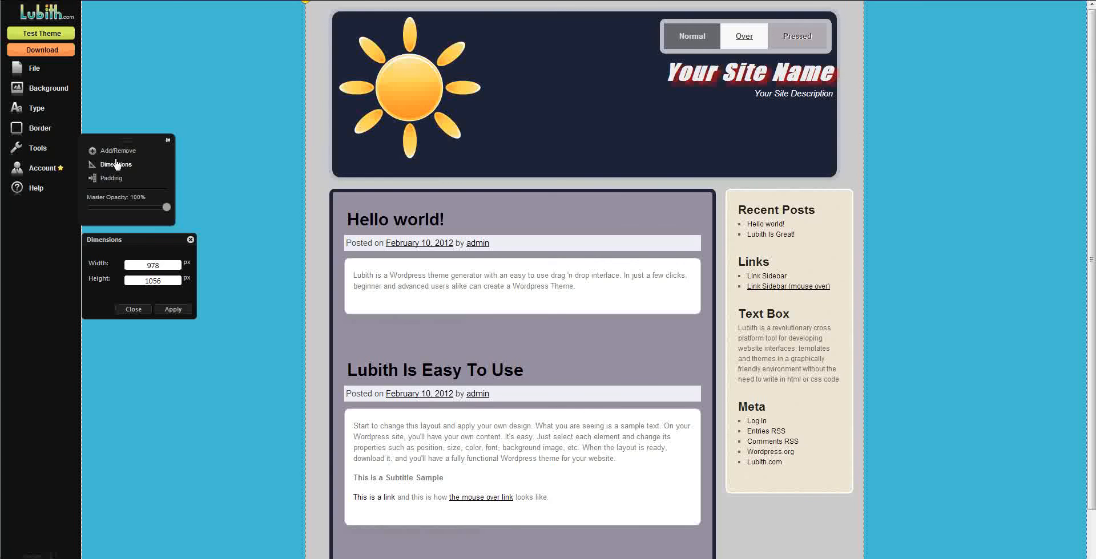
{"action": "left_click", "coordinate": [110, 176]}
{"action": "double_click", "coordinate": [177, 241]}
{"action": "type", "text": "20"}
{"action": "left_click_drag", "start_coordinate": [170, 242], "coordinate": [227, 249]}
{"action": "type", "text": "30"}
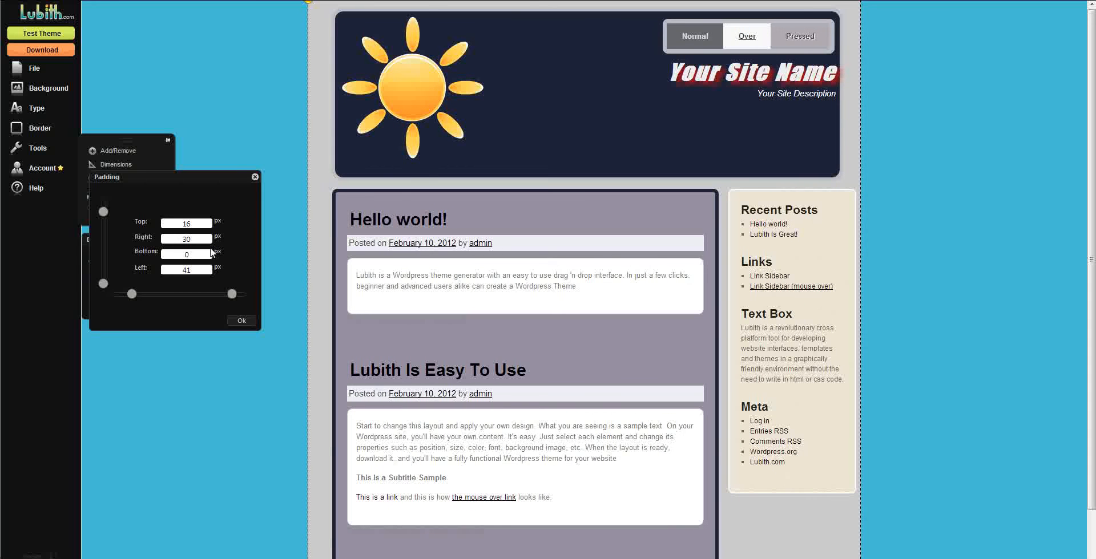
{"action": "double_click", "coordinate": [186, 224]}
{"action": "type", "text": "30"}
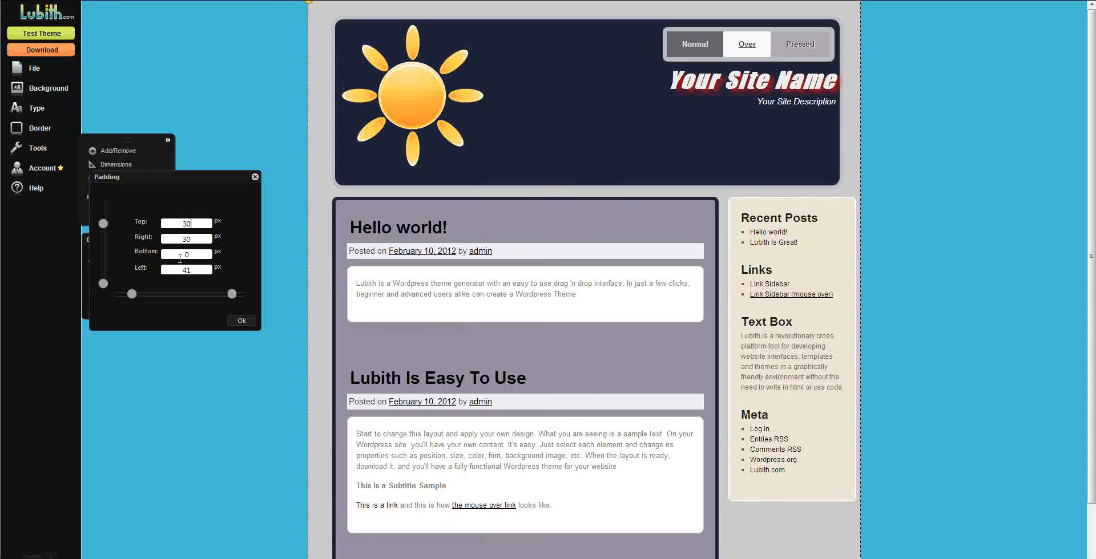
{"action": "left_click", "coordinate": [275, 391]}
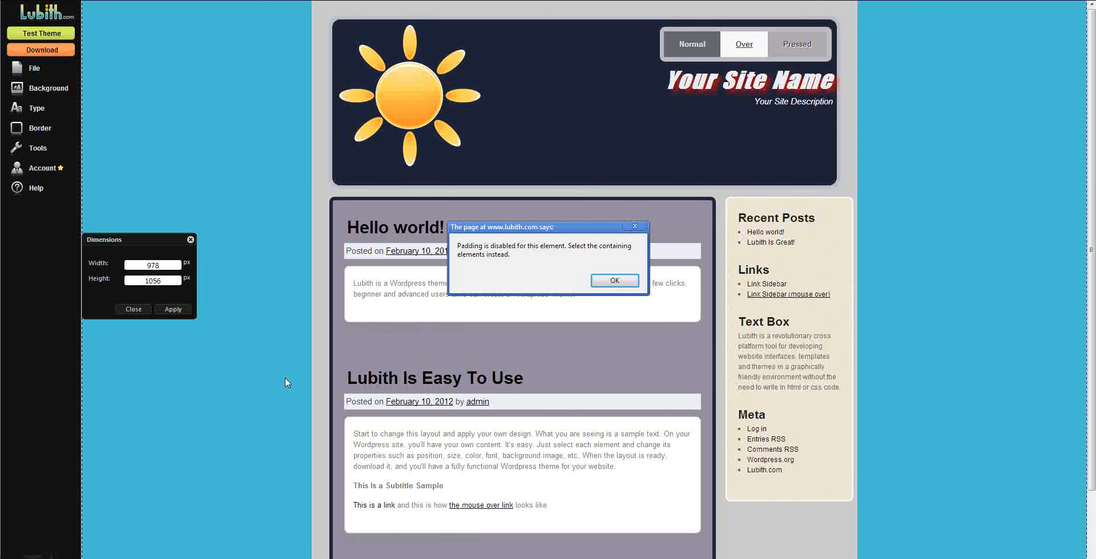
{"action": "left_click", "coordinate": [633, 282]}
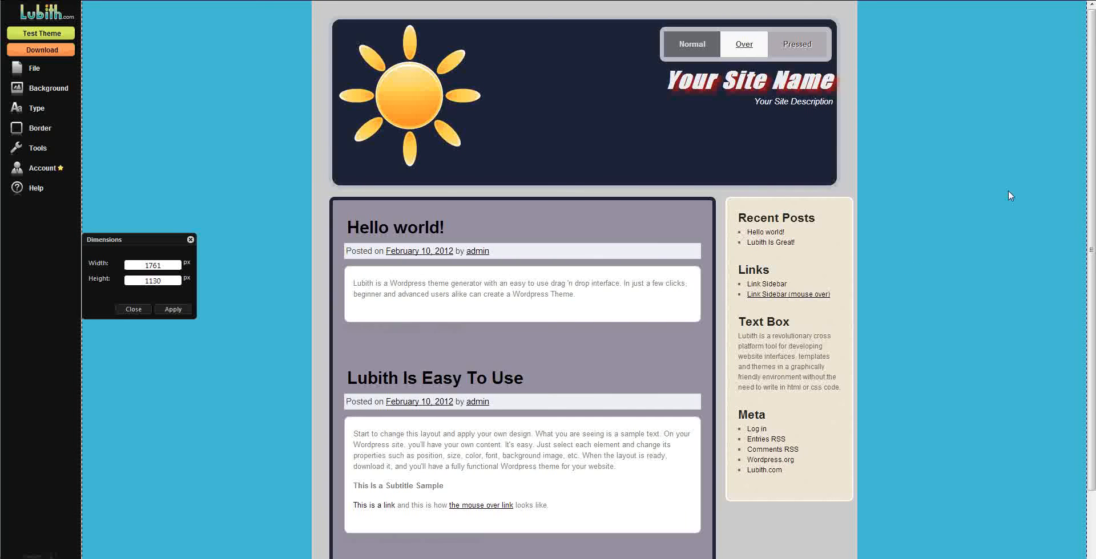
- Move the navigation menu leftward within the header and enlarge it to about 353 px wide and 75 px high
{"action": "left_click", "coordinate": [678, 51]}
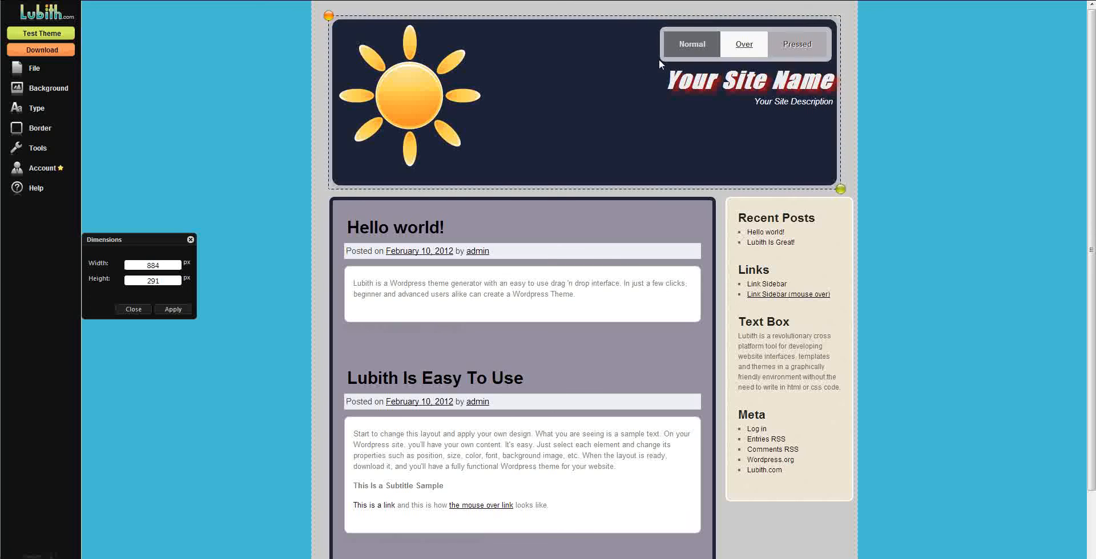
{"action": "left_click", "coordinate": [662, 57]}
{"action": "left_click_drag", "start_coordinate": [661, 26], "coordinate": [595, 49]}
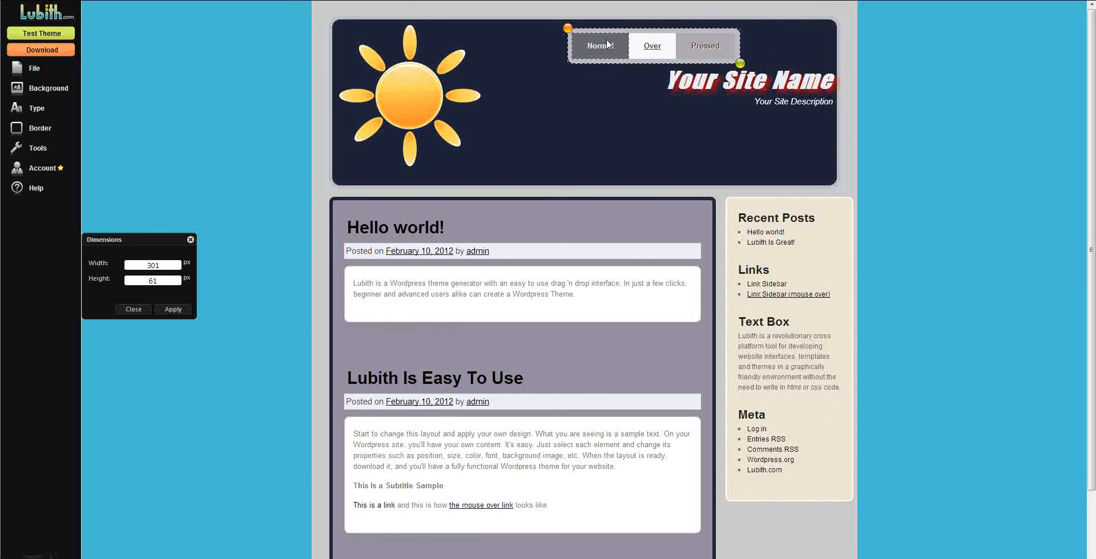
{"action": "left_click_drag", "start_coordinate": [739, 64], "coordinate": [769, 72]}
- Move the site name below the site description and make the navigation menu taller and slightly wider
{"action": "left_click", "coordinate": [581, 73]}
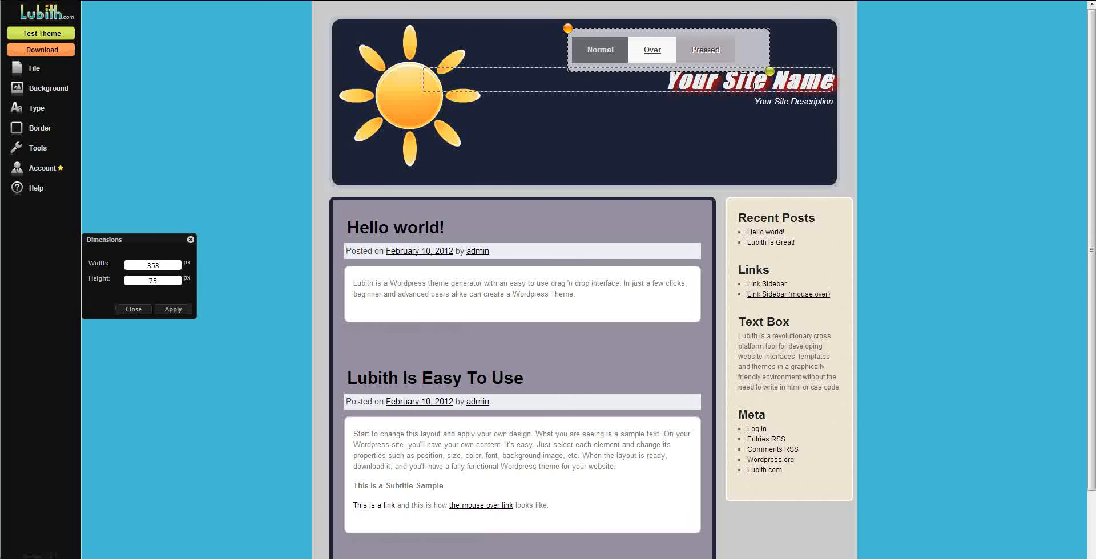
{"action": "left_click_drag", "start_coordinate": [581, 68], "coordinate": [478, 116]}
{"action": "left_click", "coordinate": [757, 60]}
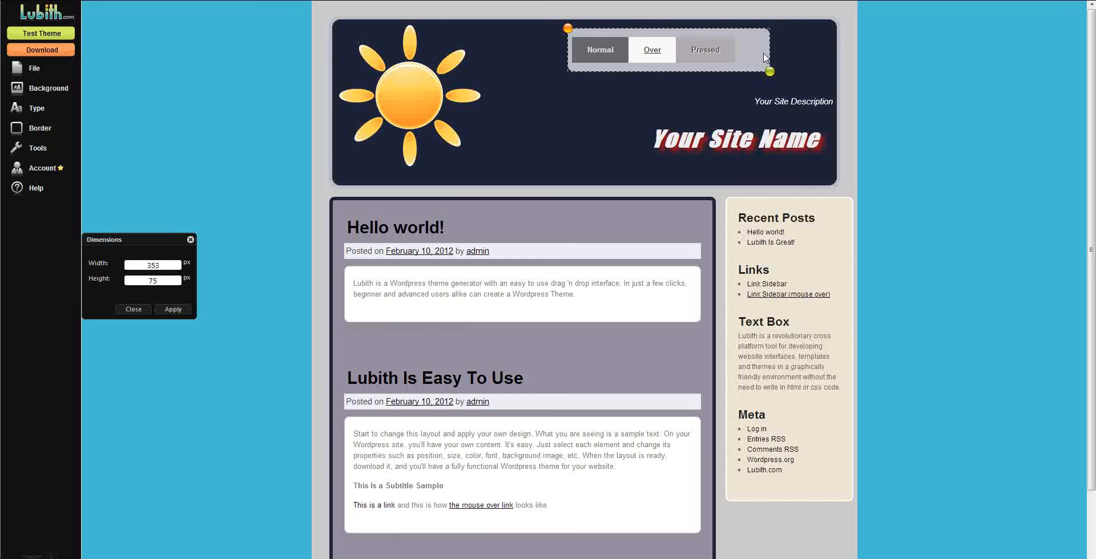
{"action": "left_click_drag", "start_coordinate": [768, 72], "coordinate": [774, 92]}
- Upload the button-normal-var image as the background of the Pressed menu button
{"action": "left_click", "coordinate": [720, 71]}
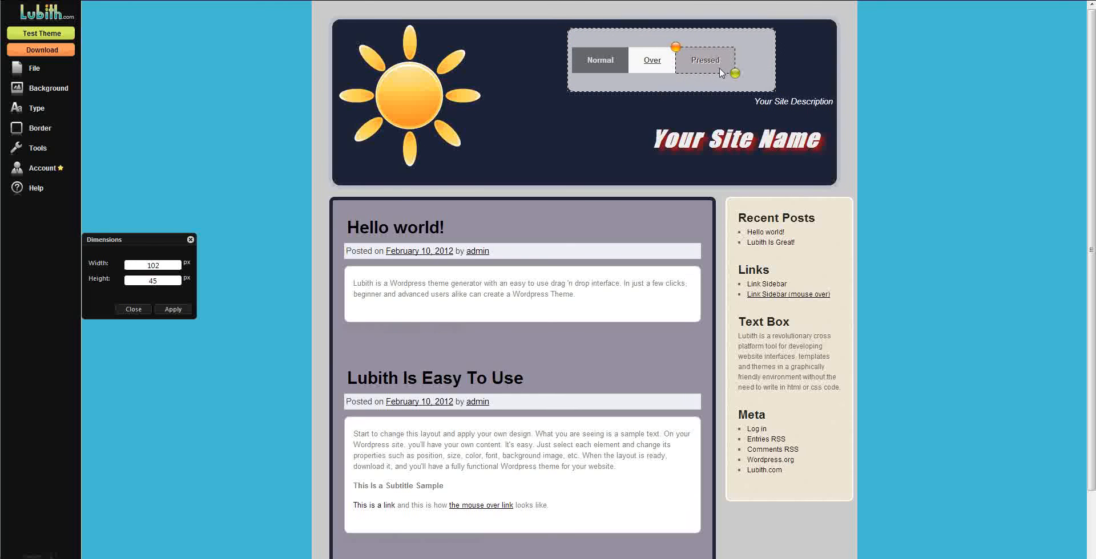
{"action": "left_click", "coordinate": [54, 96]}
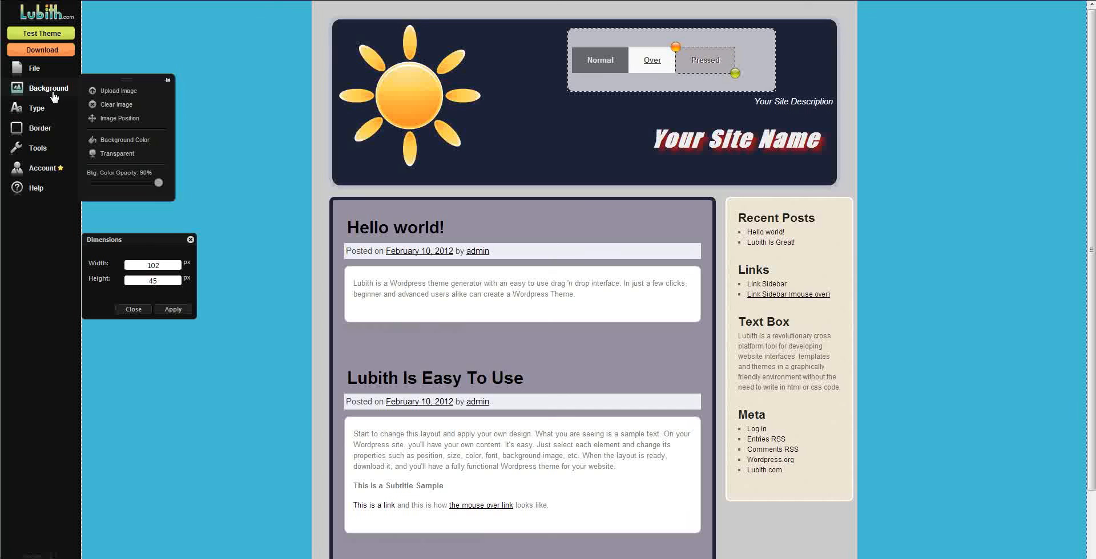
{"action": "left_click", "coordinate": [125, 94]}
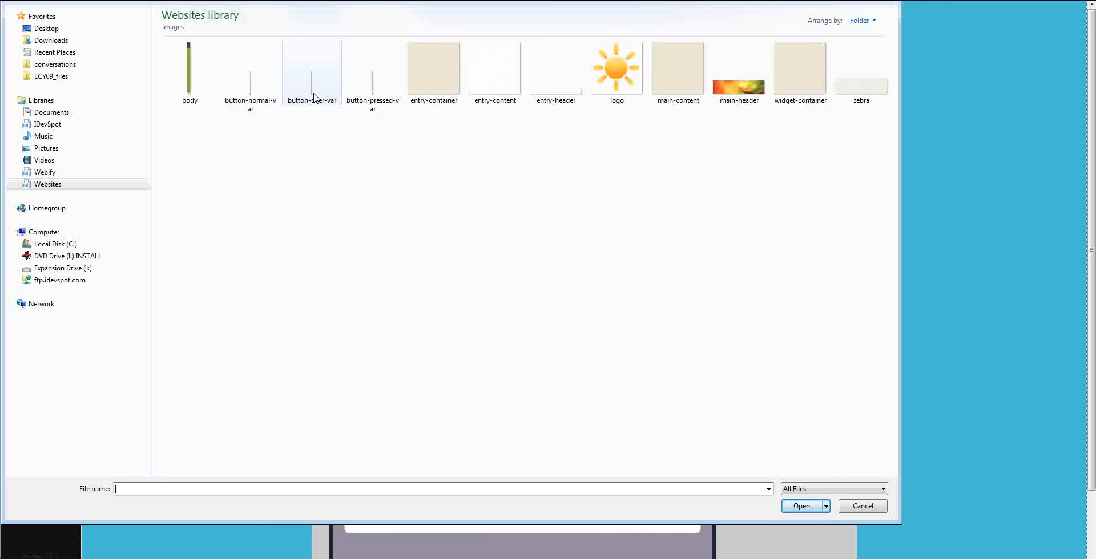
{"action": "double_click", "coordinate": [254, 90]}
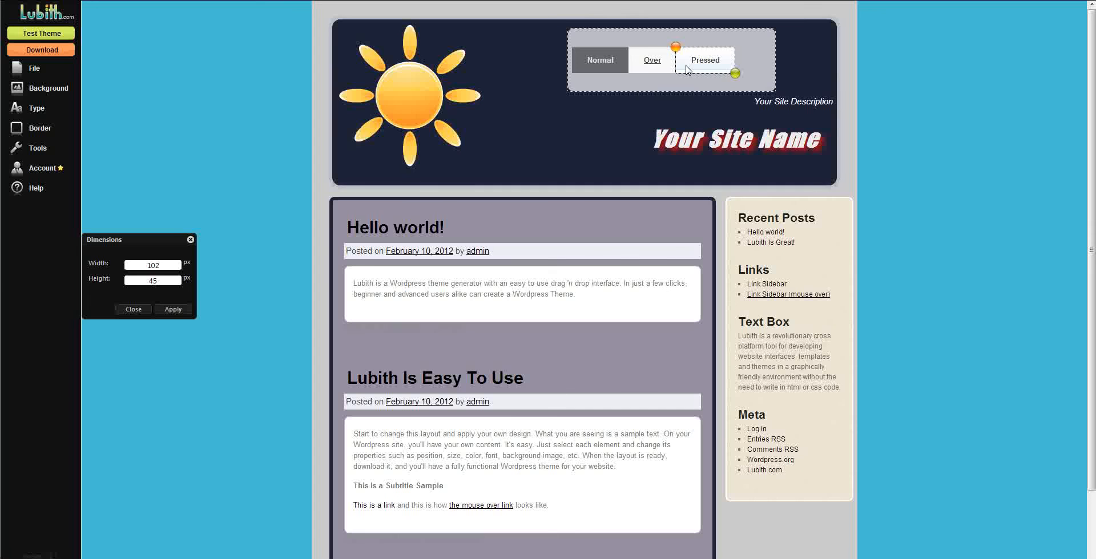
{"action": "left_click", "coordinate": [1009, 143]}
- Upload the button-normal-var image as the background of the Over menu button
{"action": "left_click", "coordinate": [652, 64]}
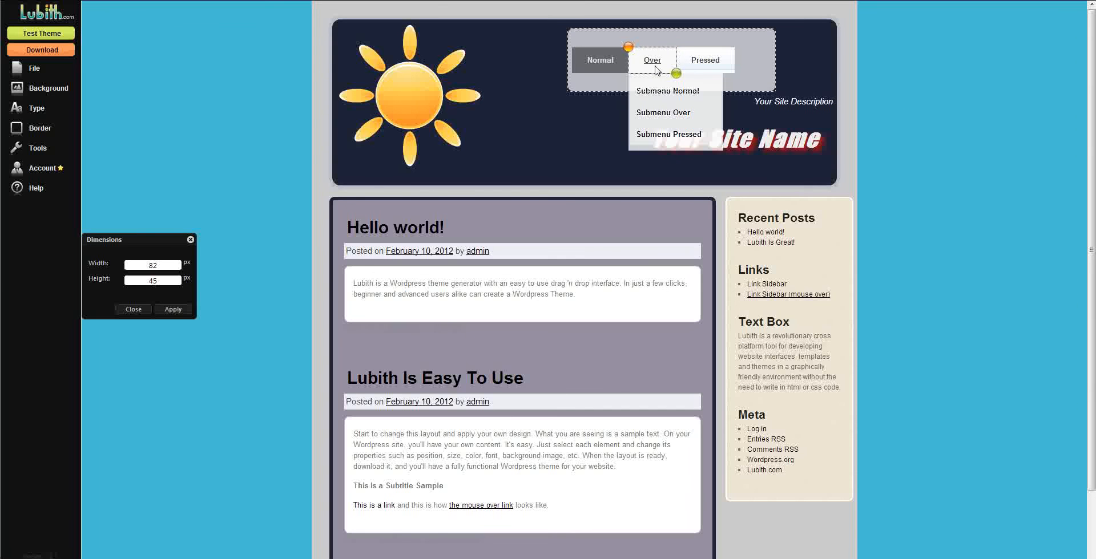
{"action": "mouse_move", "coordinate": [25, 86]}
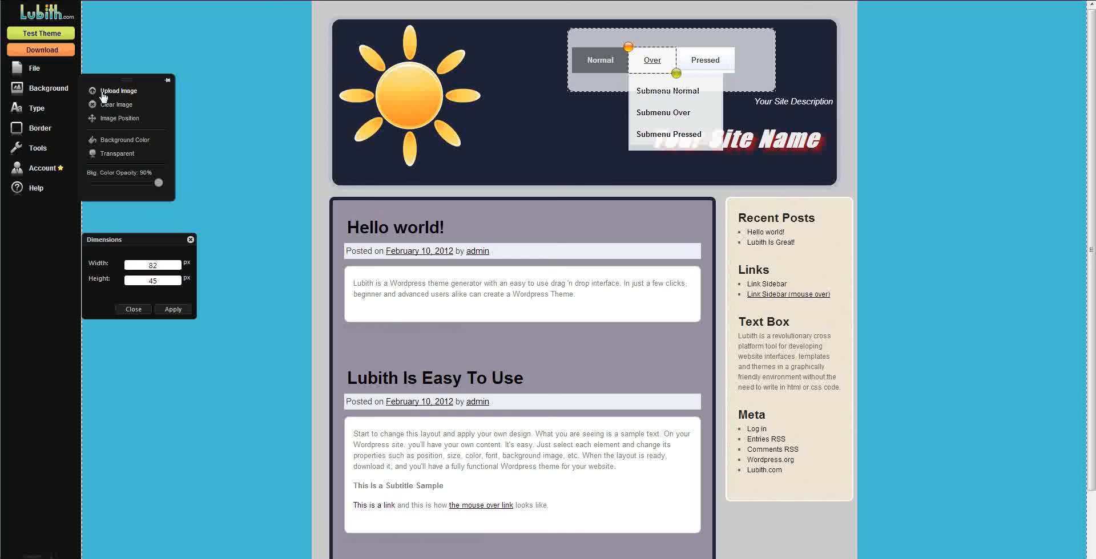
{"action": "left_click", "coordinate": [104, 93]}
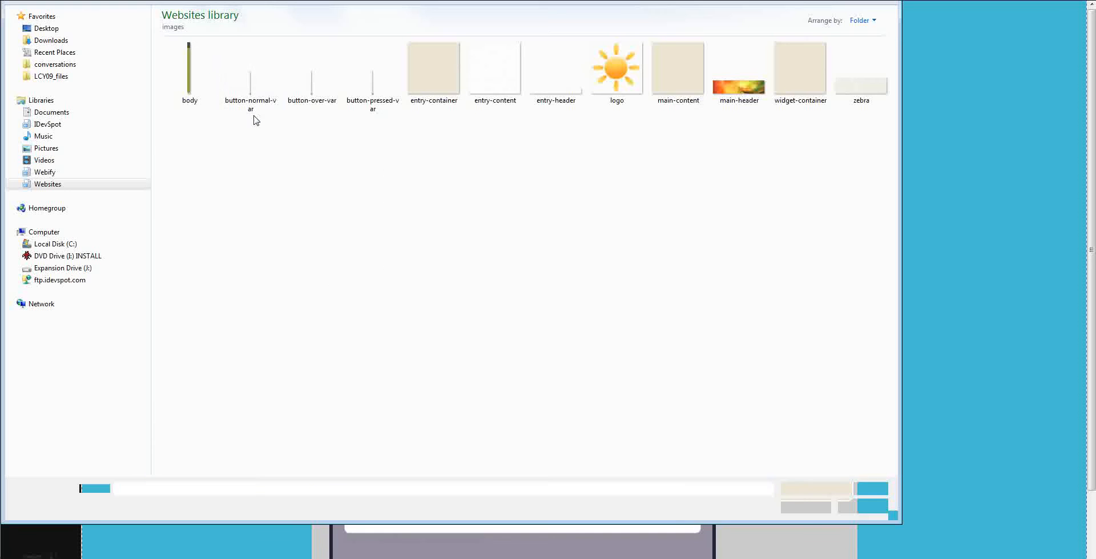
{"action": "double_click", "coordinate": [251, 87]}
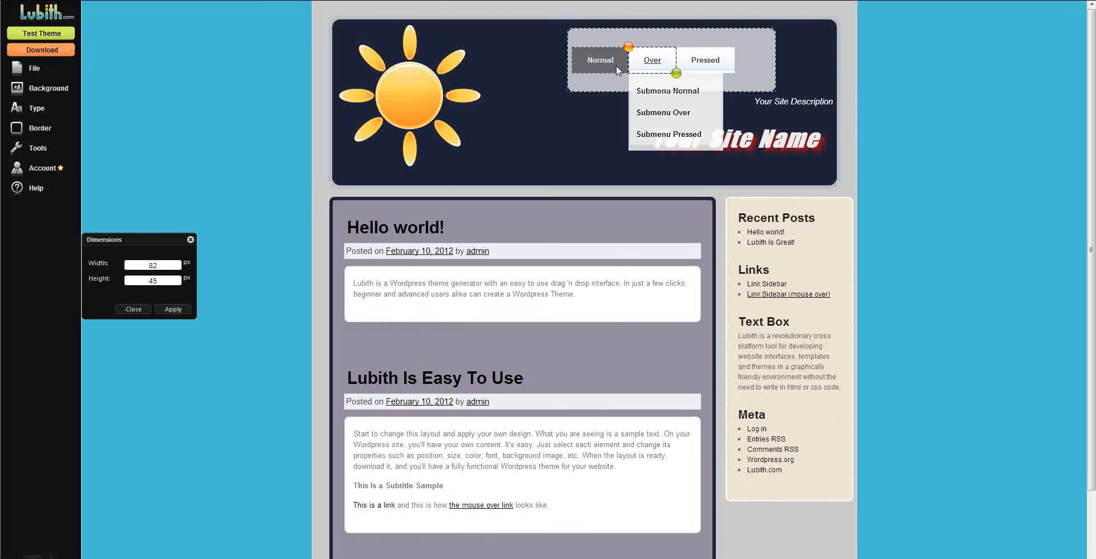
- Upload the button-normal-var image as the background of the Normal menu button
{"action": "left_click", "coordinate": [617, 70]}
{"action": "left_click", "coordinate": [46, 89]}
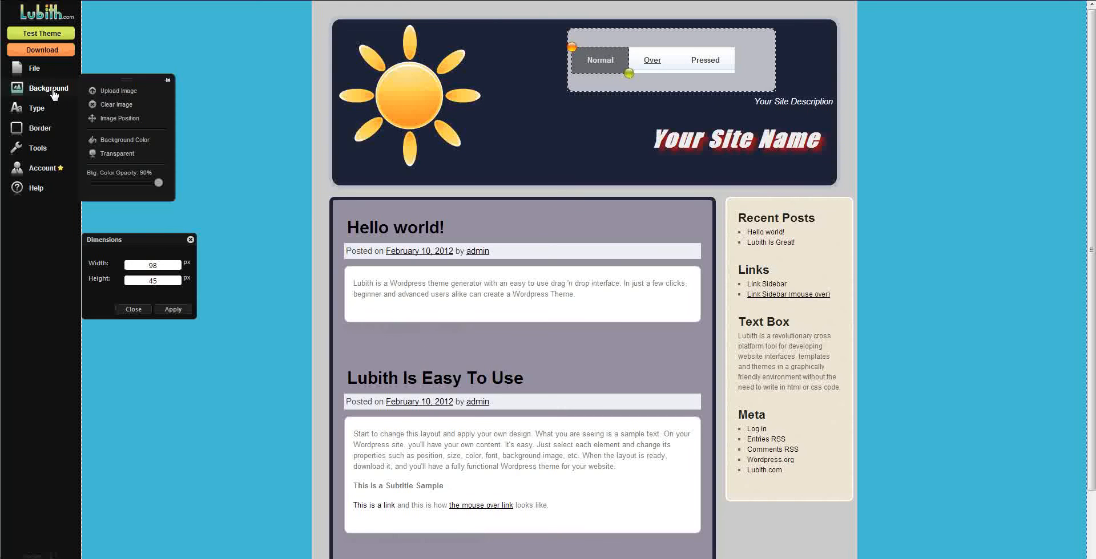
{"action": "left_click", "coordinate": [105, 91]}
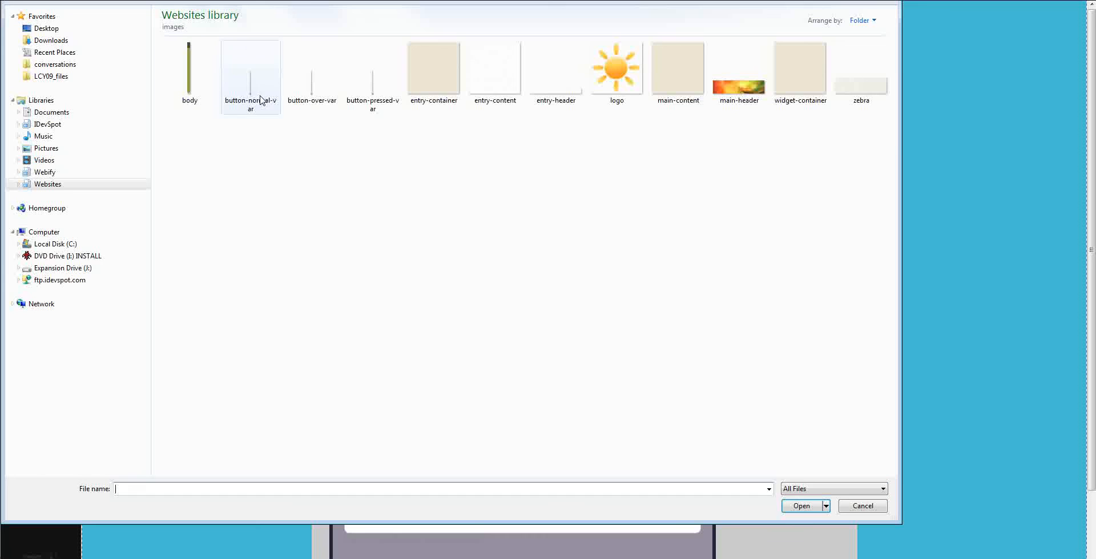
{"action": "double_click", "coordinate": [256, 97]}
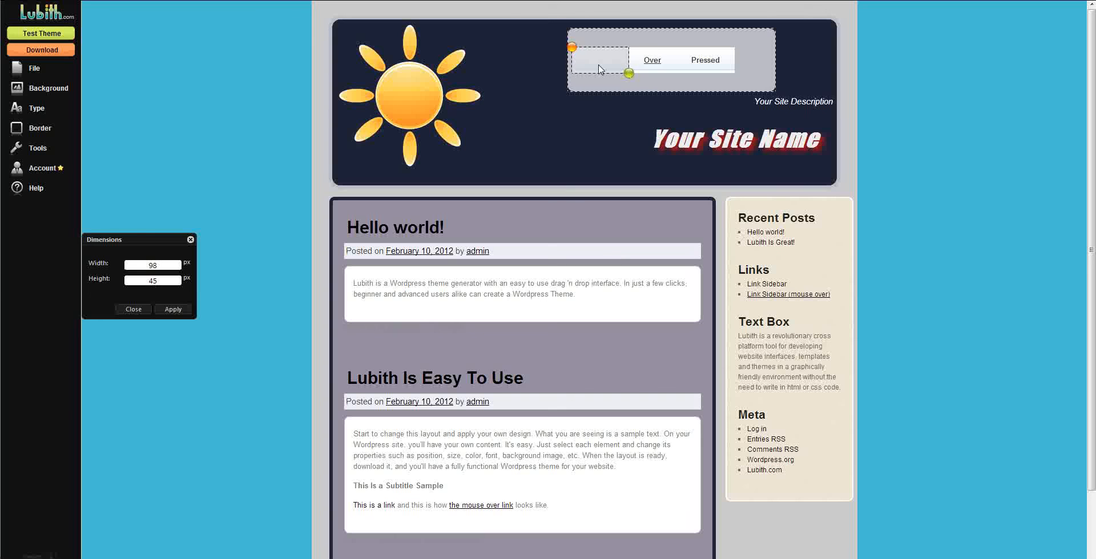
- Set the Normal menu button's text color to black (000000)
{"action": "left_click", "coordinate": [35, 108]}
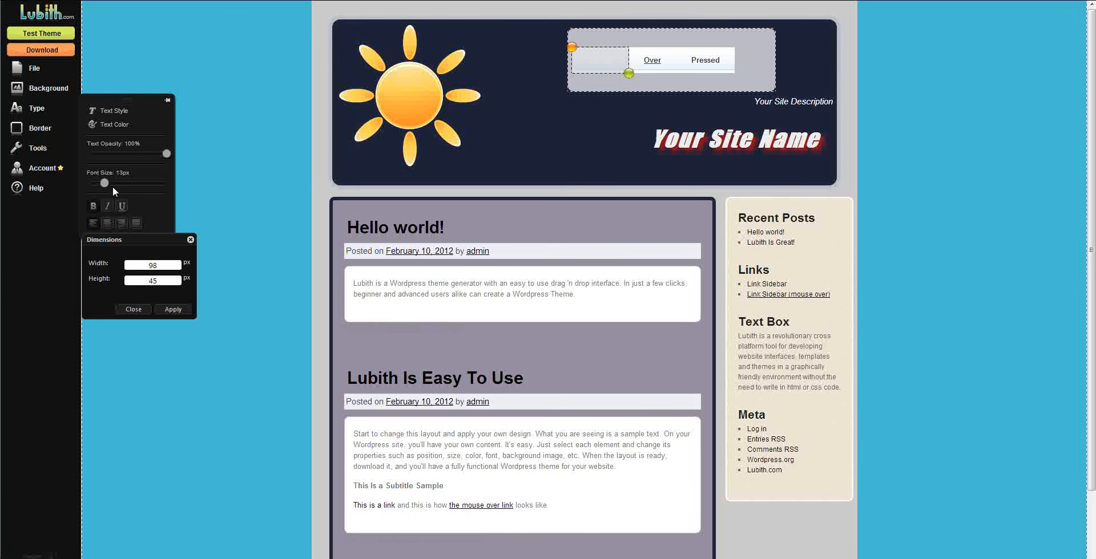
{"action": "left_click", "coordinate": [124, 124]}
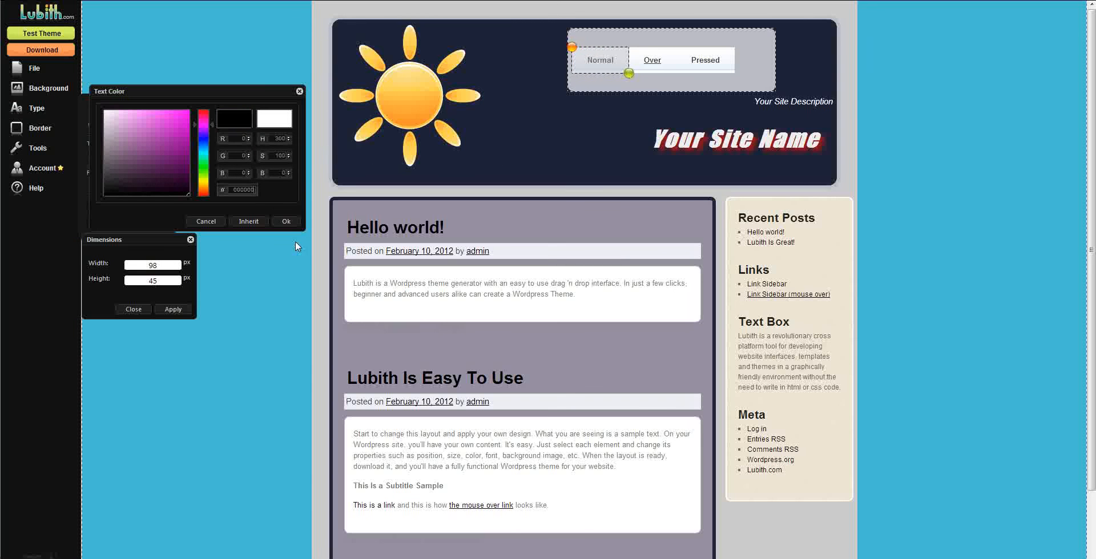
{"action": "left_click", "coordinate": [276, 223]}
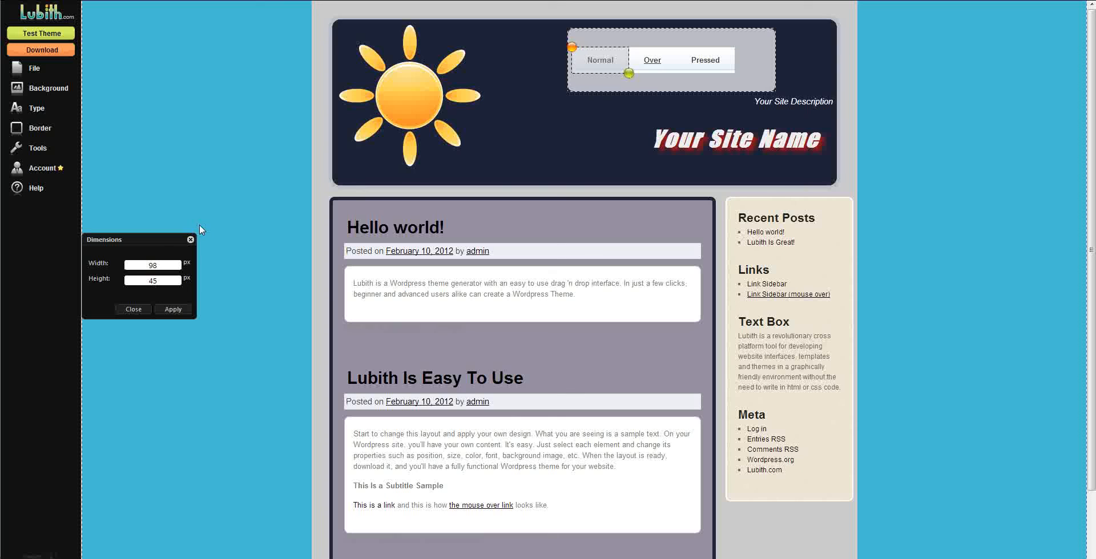
- Set the Normal menu button's background color opacity to 100%
{"action": "left_click", "coordinate": [55, 93]}
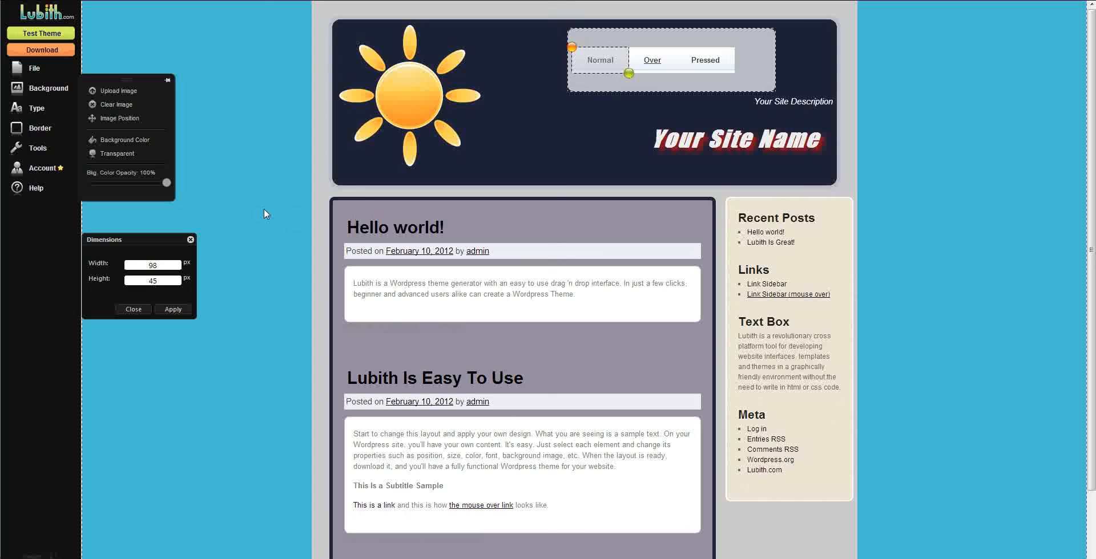
{"action": "left_click", "coordinate": [608, 62]}
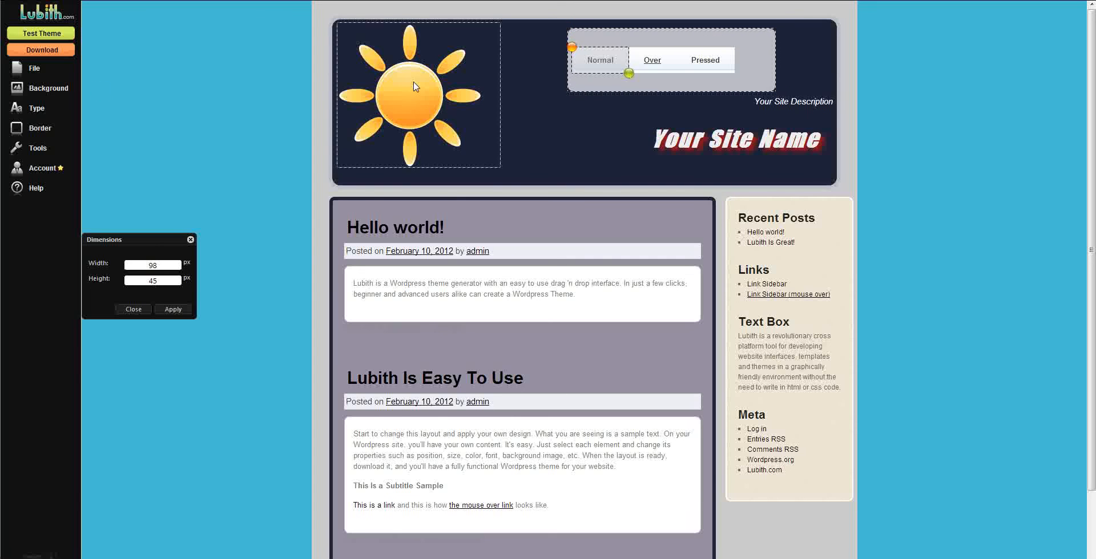
{"action": "mouse_move", "coordinate": [50, 94]}
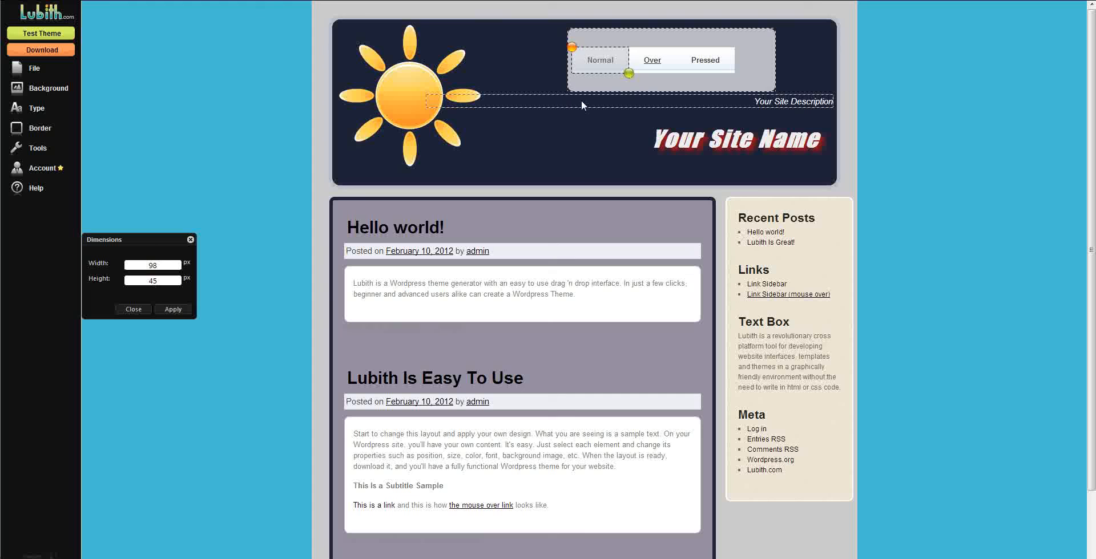
{"action": "mouse_move", "coordinate": [638, 64]}
- Widen the navigation menu buttons, making the Normal button about 128 px wide and 41 px high
{"action": "left_click", "coordinate": [723, 71]}
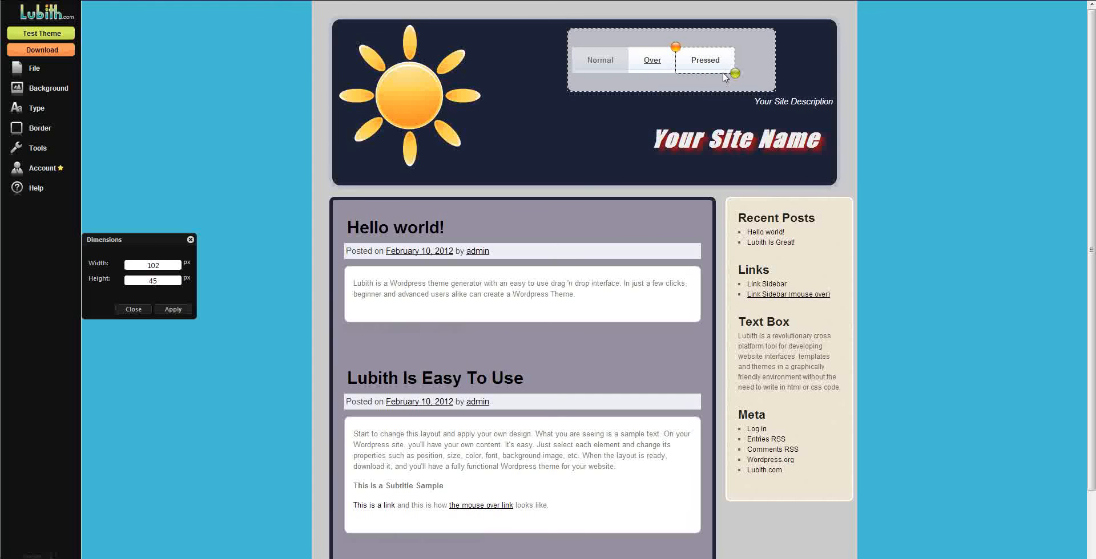
{"action": "left_click_drag", "start_coordinate": [735, 72], "coordinate": [786, 101]}
{"action": "left_click", "coordinate": [765, 82]}
{"action": "left_click", "coordinate": [739, 94]}
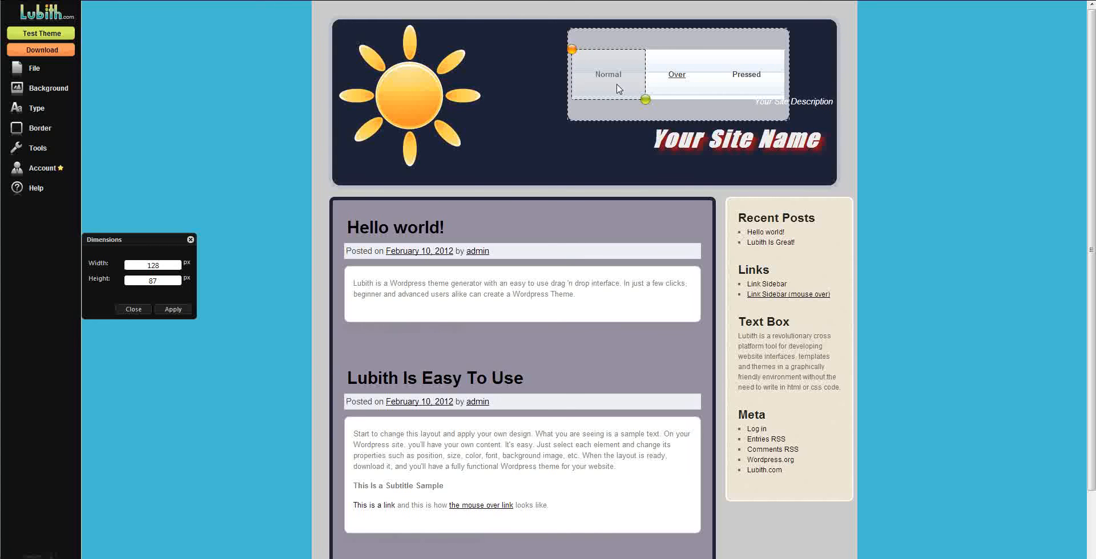
{"action": "left_click_drag", "start_coordinate": [646, 101], "coordinate": [646, 76]}
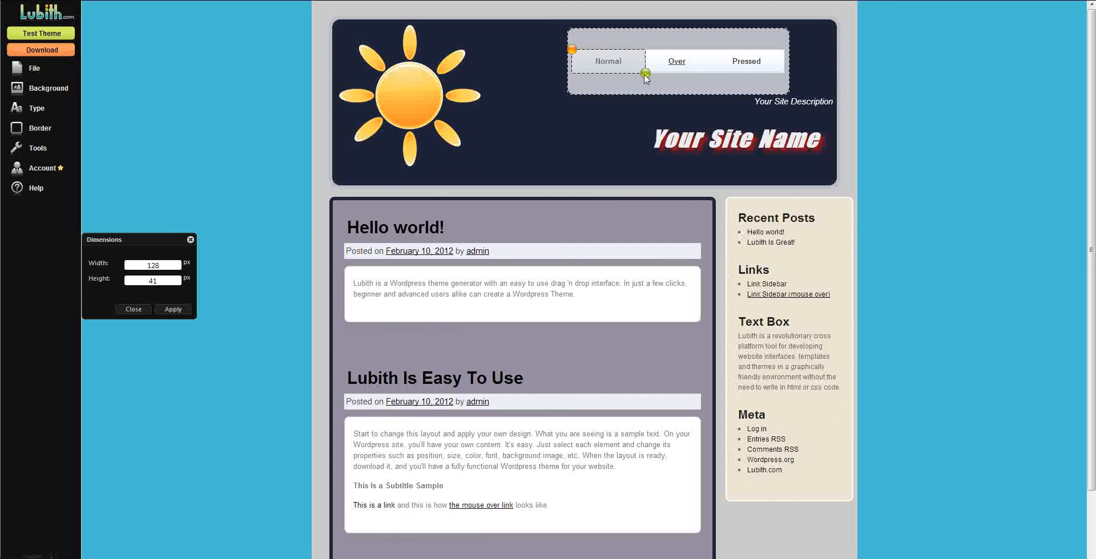
- Set the Normal menu button's size to 120 px wide and 40 px high
{"action": "mouse_move", "coordinate": [646, 74]}
{"action": "left_mouse_down"}
{"action": "mouse_move", "coordinate": [690, 77]}
{"action": "mouse_move", "coordinate": [642, 83]}
{"action": "left_mouse_up"}
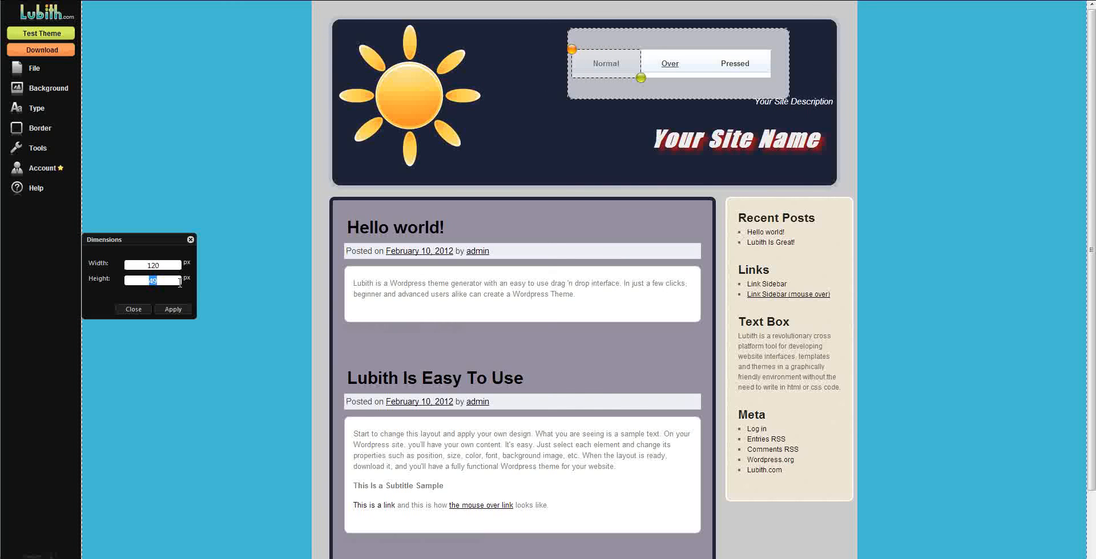
{"action": "type", "text": "45"}
{"action": "left_click", "coordinate": [174, 309]}
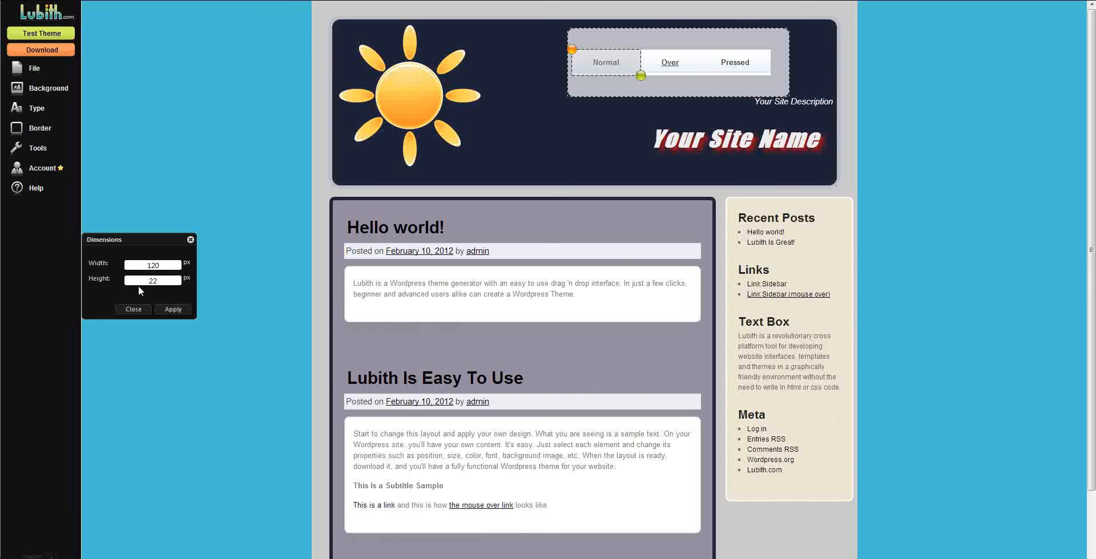
{"action": "type", "text": "42"}
{"action": "left_click", "coordinate": [180, 310]}
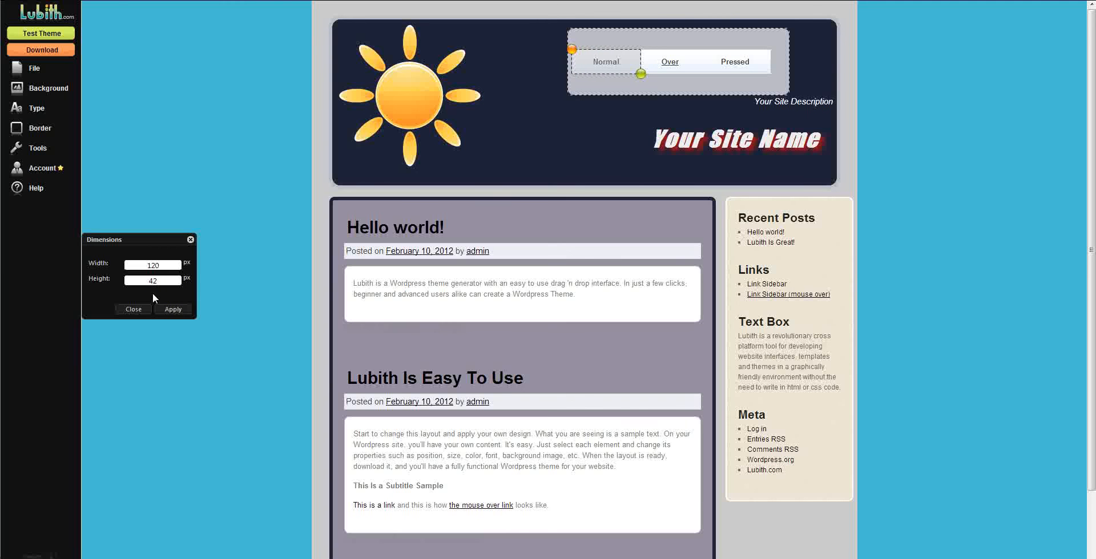
{"action": "type", "text": "39"}
{"action": "left_click", "coordinate": [173, 310]}
{"action": "type", "text": "40"}
{"action": "left_click", "coordinate": [173, 310]}
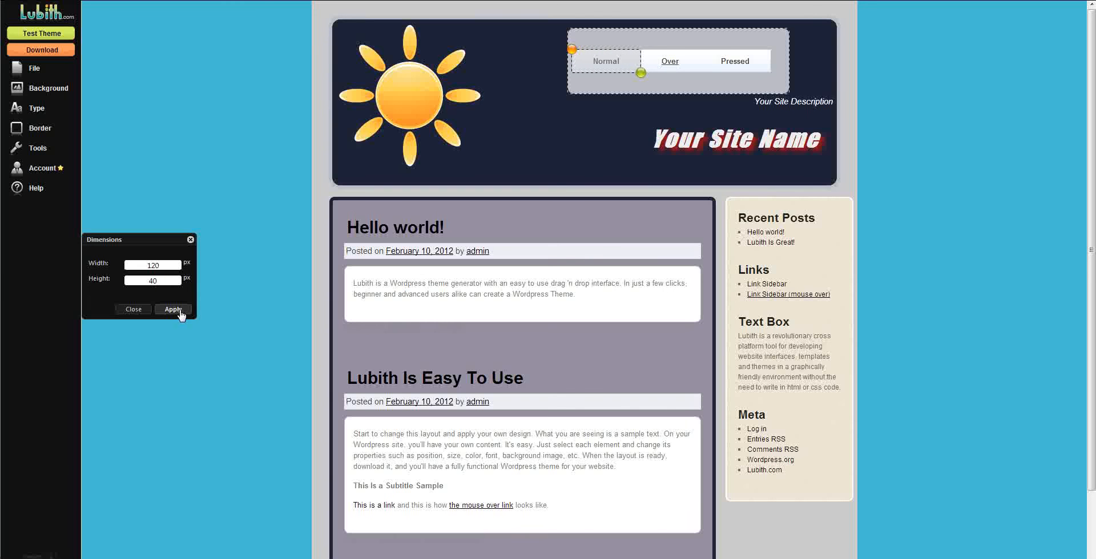
{"action": "left_click", "coordinate": [1000, 225]}
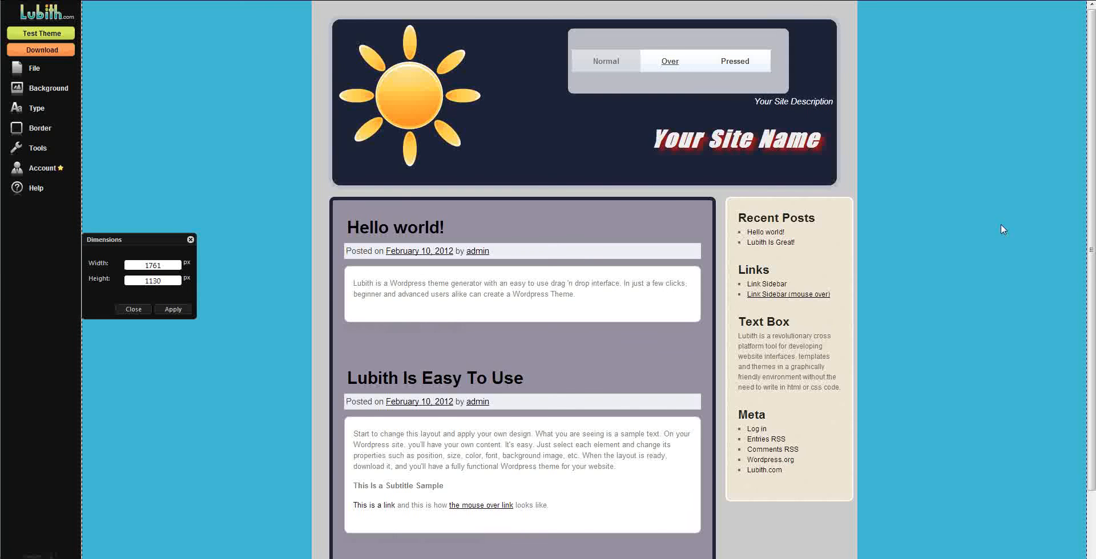
- Shrink the menu container to about 363 px wide and 70 px high and lower its background color opacity
{"action": "left_click", "coordinate": [772, 84]}
{"action": "left_click_drag", "start_coordinate": [789, 93], "coordinate": [792, 72]}
{"action": "mouse_move", "coordinate": [59, 92]}
{"action": "left_click_drag", "start_coordinate": [143, 180], "coordinate": [105, 183]}
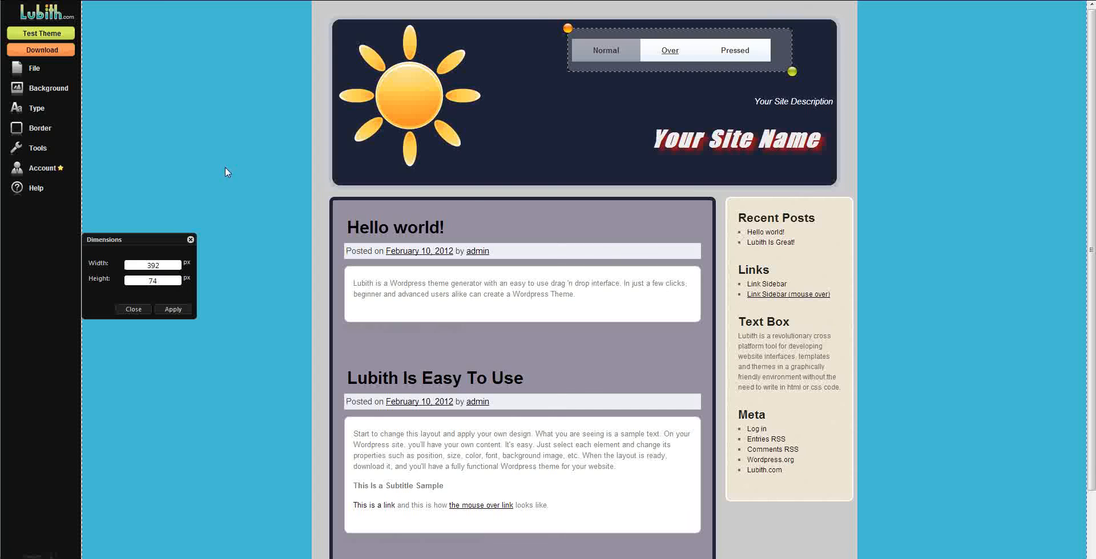
{"action": "left_click_drag", "start_coordinate": [787, 66], "coordinate": [775, 67]}
{"action": "left_click", "coordinate": [950, 109]}
- Move the menu container right, into the upper-right corner of the header
{"action": "left_click", "coordinate": [611, 67]}
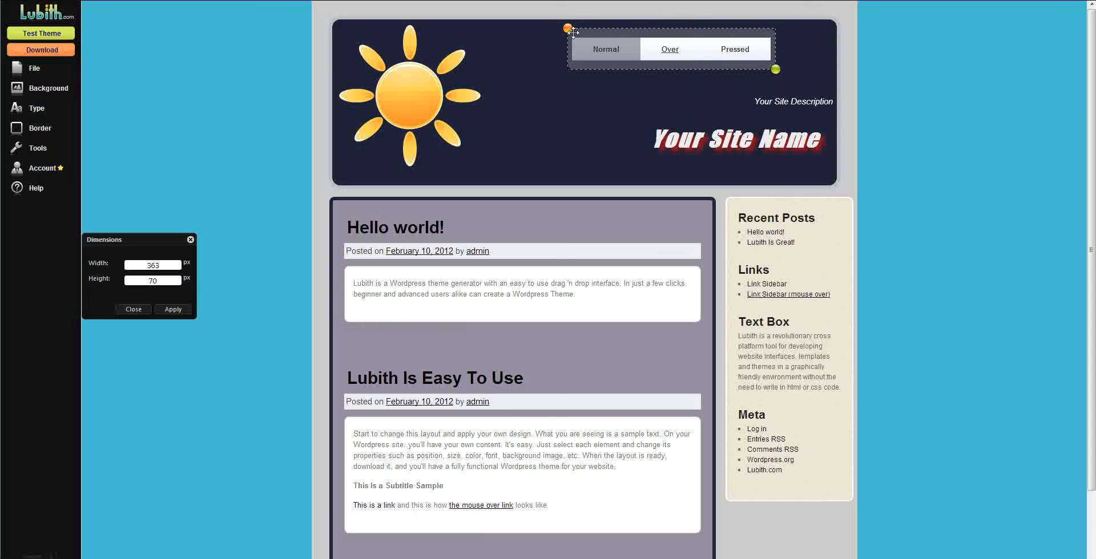
{"action": "left_click_drag", "start_coordinate": [568, 29], "coordinate": [622, 30]}
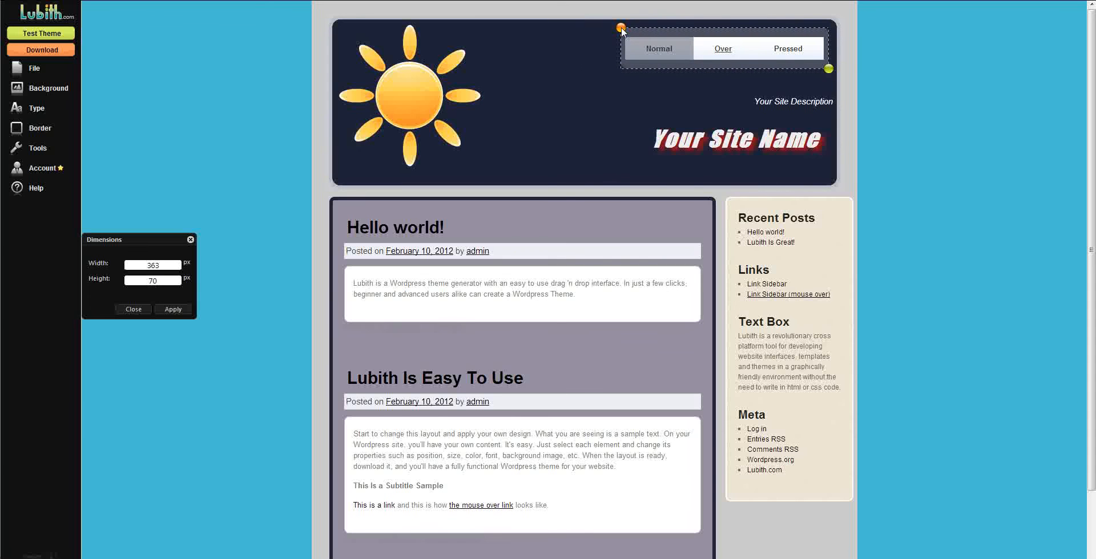
{"action": "left_click", "coordinate": [987, 181]}
- Move the sidebar left to align with the header's right edge and clear its background image
{"action": "left_click", "coordinate": [834, 220]}
{"action": "left_click", "coordinate": [850, 217]}
{"action": "left_click_drag", "start_coordinate": [726, 197], "coordinate": [710, 198]}
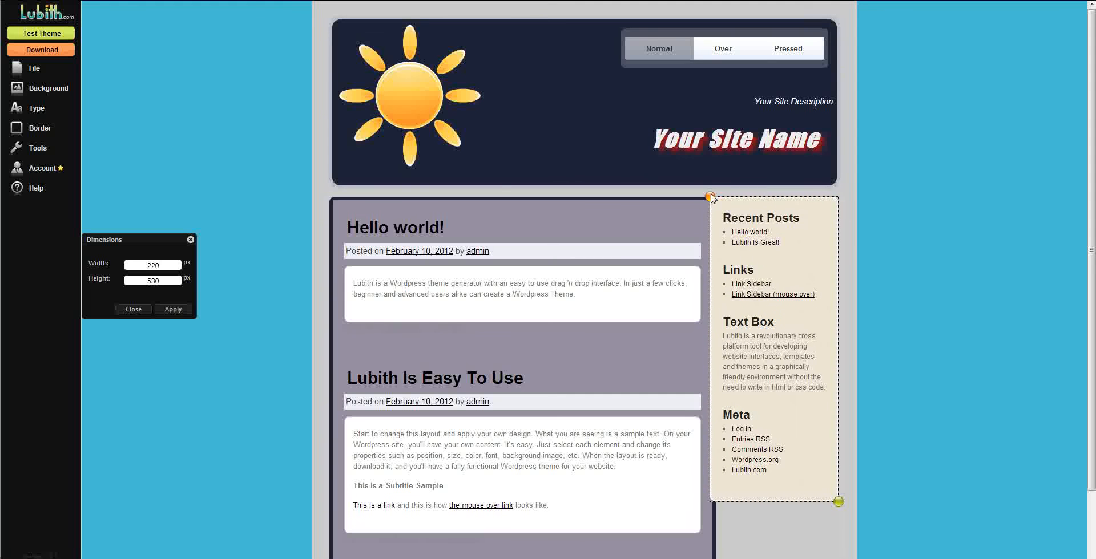
{"action": "left_click", "coordinate": [59, 92]}
{"action": "left_click", "coordinate": [120, 107]}
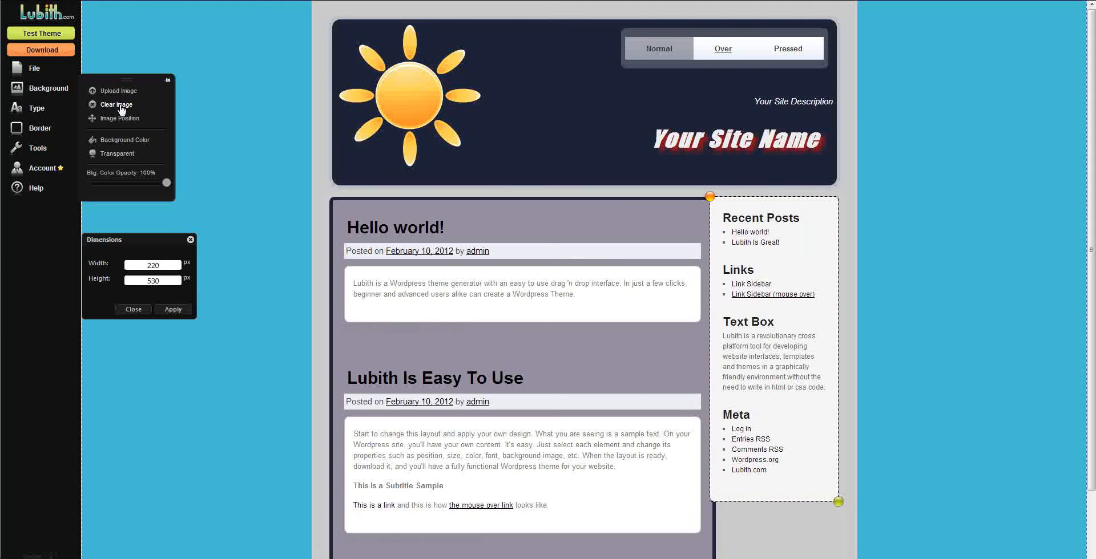
- Narrow the posts area to about 589 px wide and 663 px high, leaving a gap before the sidebar
{"action": "left_click", "coordinate": [673, 199]}
{"action": "scroll", "coordinate": [982, 434], "scroll_direction": "down", "scroll_amount": 3}
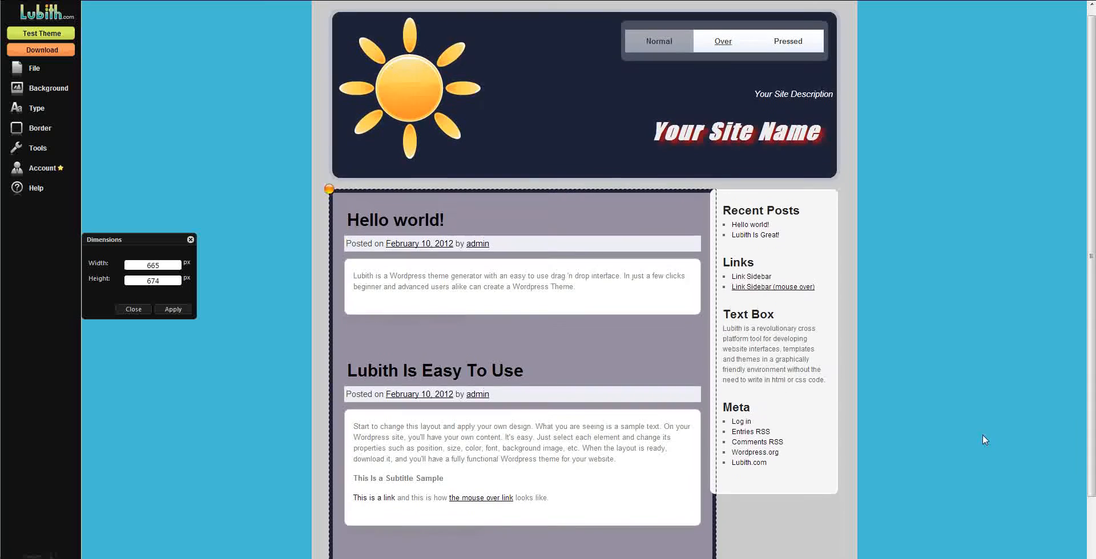
{"action": "left_click_drag", "start_coordinate": [708, 507], "coordinate": [678, 510]}
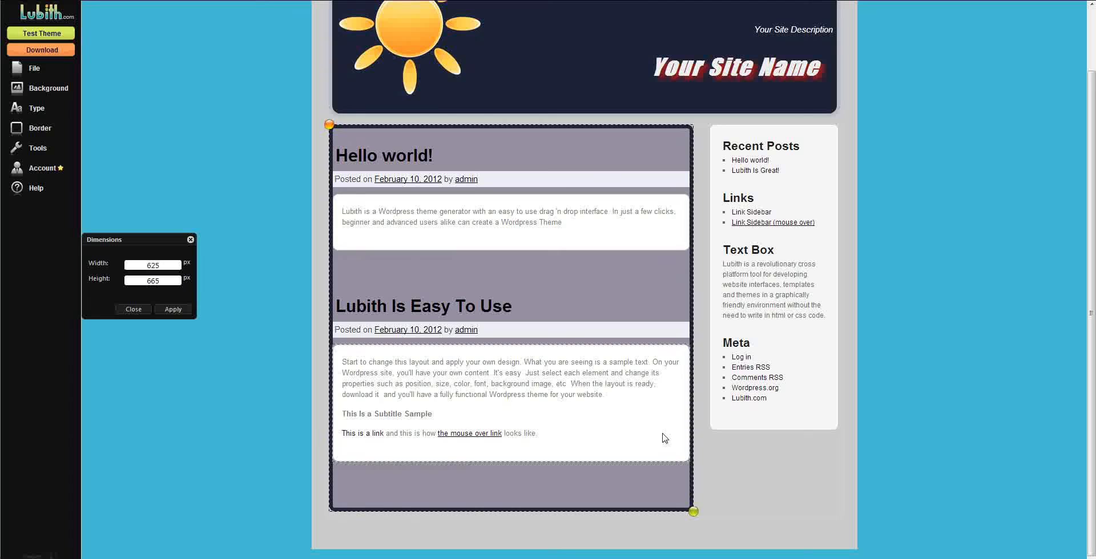
{"action": "left_click_drag", "start_coordinate": [699, 517], "coordinate": [678, 509]}
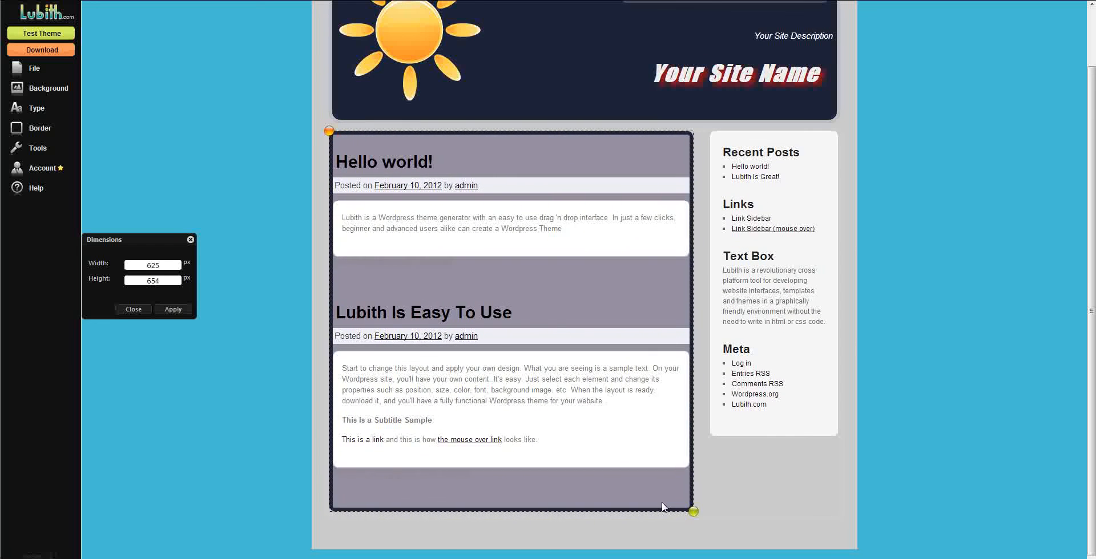
{"action": "left_click", "coordinate": [648, 246]}
{"action": "left_click", "coordinate": [684, 460]}
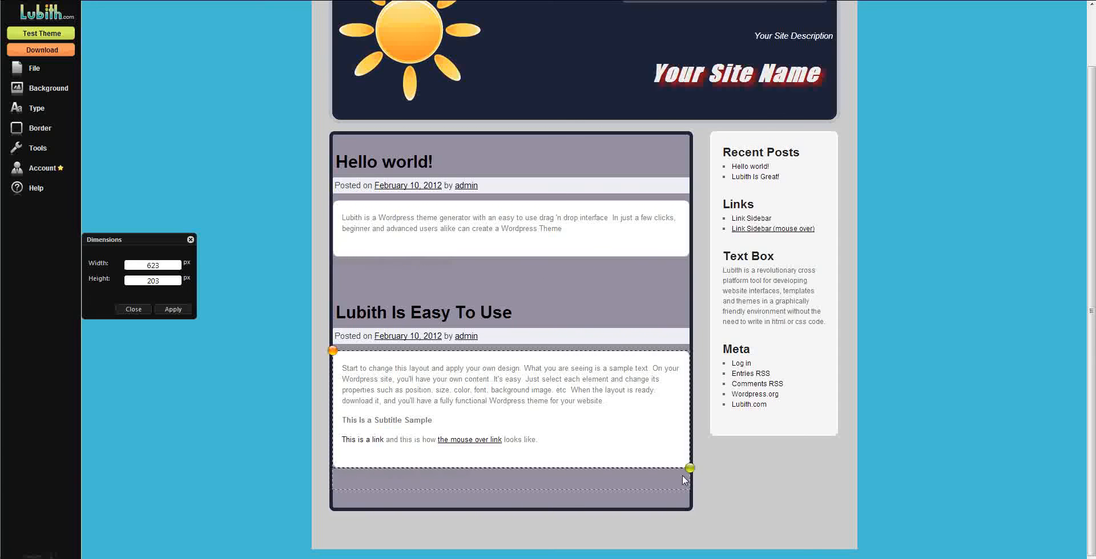
{"action": "left_click", "coordinate": [688, 506]}
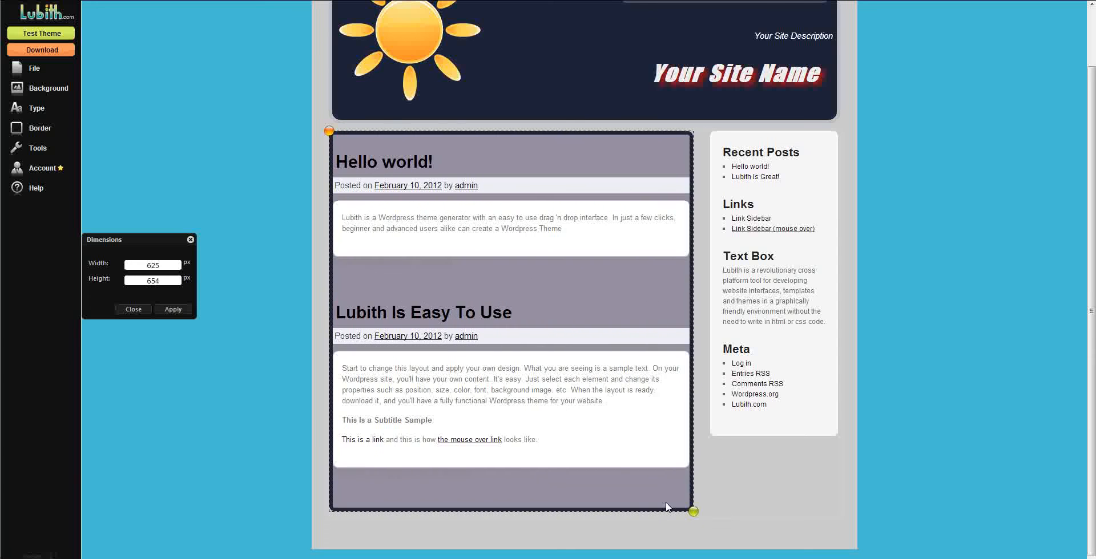
{"action": "left_click", "coordinate": [658, 248]}
{"action": "left_click_drag", "start_coordinate": [689, 256], "coordinate": [653, 258]}
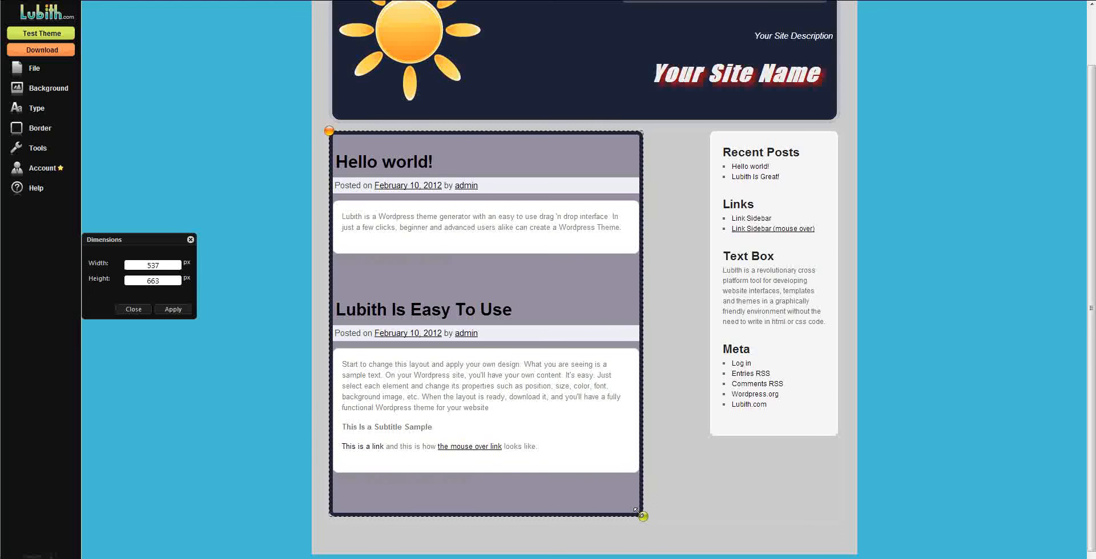
{"action": "left_click_drag", "start_coordinate": [637, 511], "coordinate": [673, 515]}
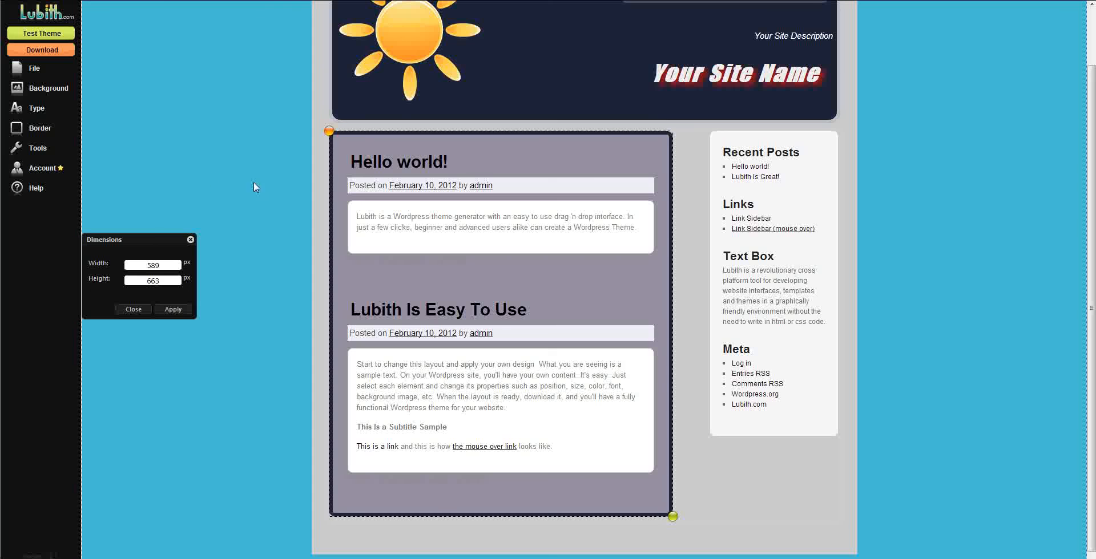
- Set the posts area's right, bottom and left padding to 20 px each
{"action": "mouse_move", "coordinate": [58, 153]}
{"action": "left_click", "coordinate": [111, 179]}
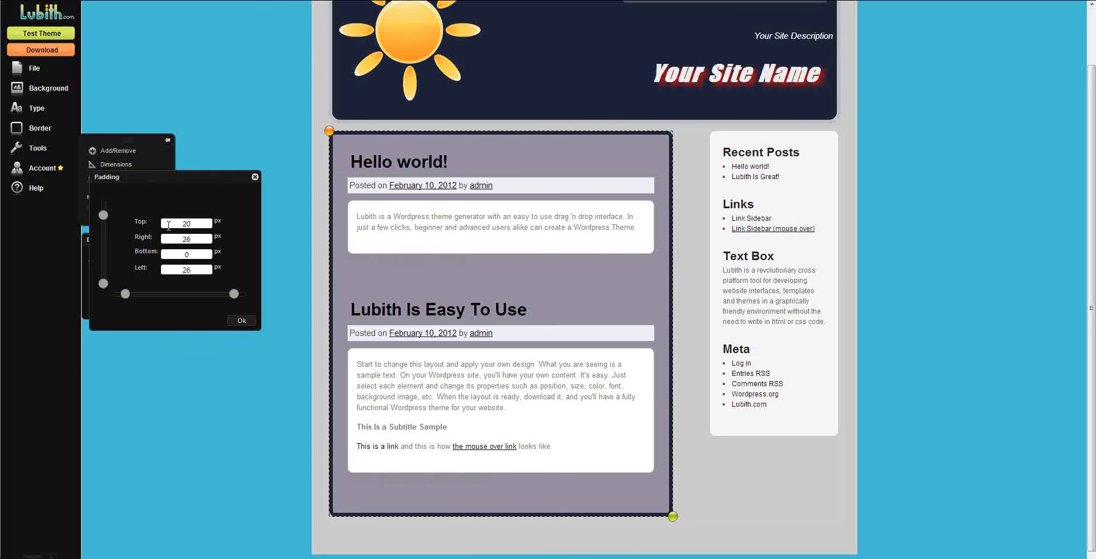
{"action": "double_click", "coordinate": [188, 240]}
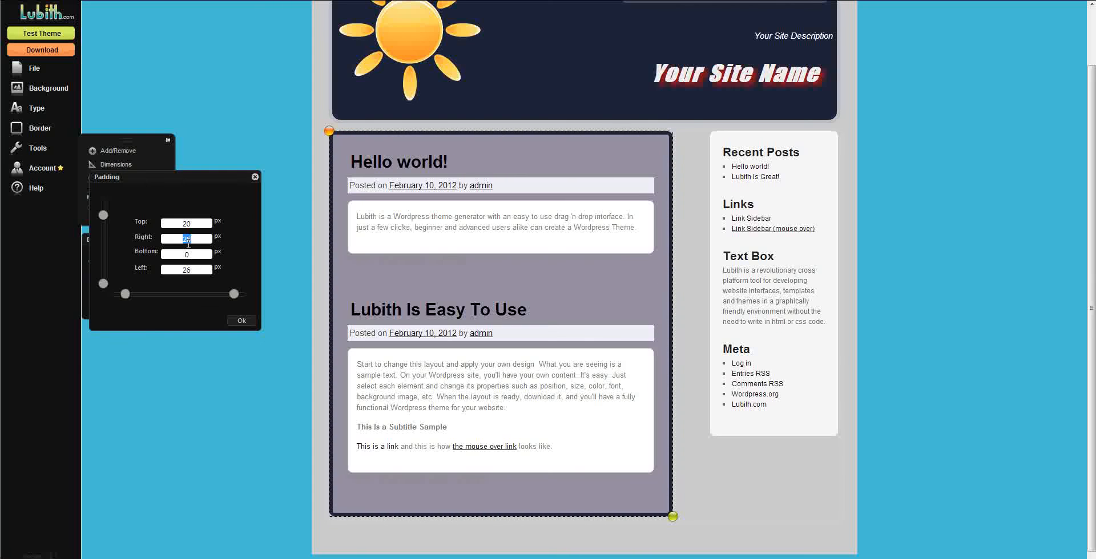
{"action": "type", "text": "20"}
{"action": "double_click", "coordinate": [182, 271]}
{"action": "type", "text": "20"}
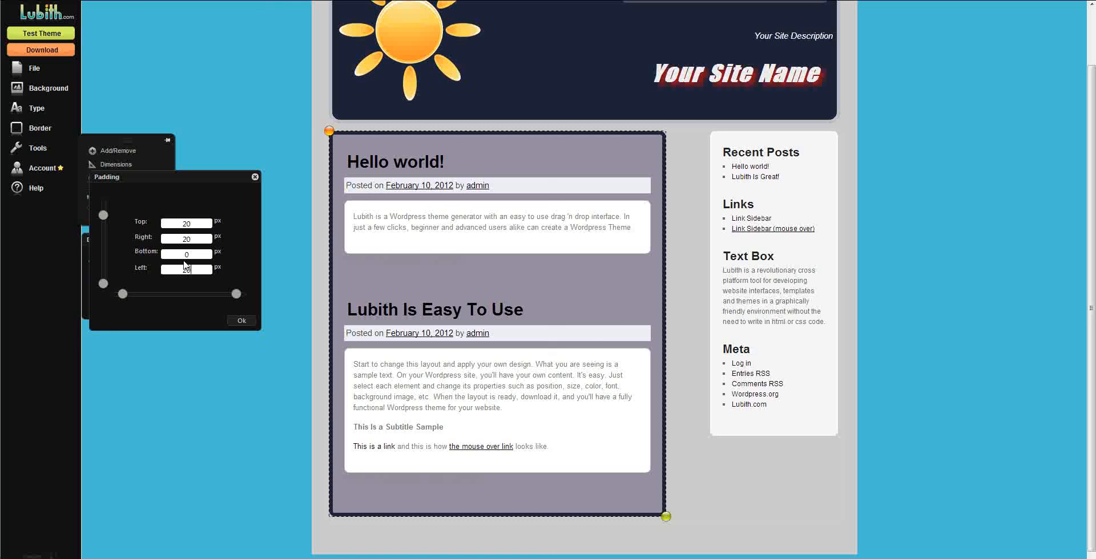
{"action": "double_click", "coordinate": [186, 254]}
{"action": "type", "text": "20"}
{"action": "left_click", "coordinate": [237, 392]}
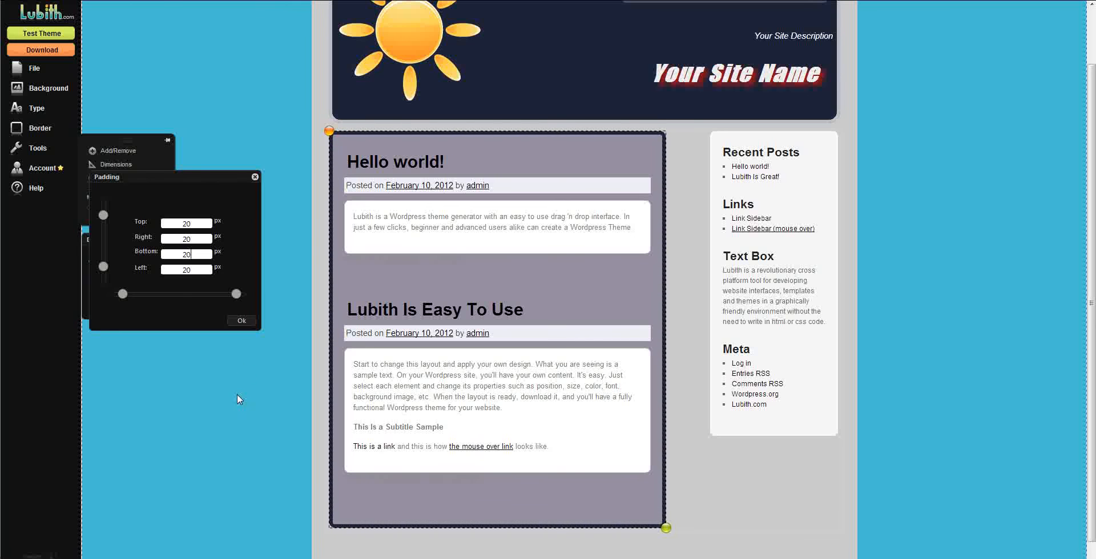
- Set the post footer line's text color to black (000000) and reduce its height to about 18 px
{"action": "left_click", "coordinate": [633, 285]}
{"action": "left_click", "coordinate": [409, 263]}
{"action": "left_click", "coordinate": [36, 108]}
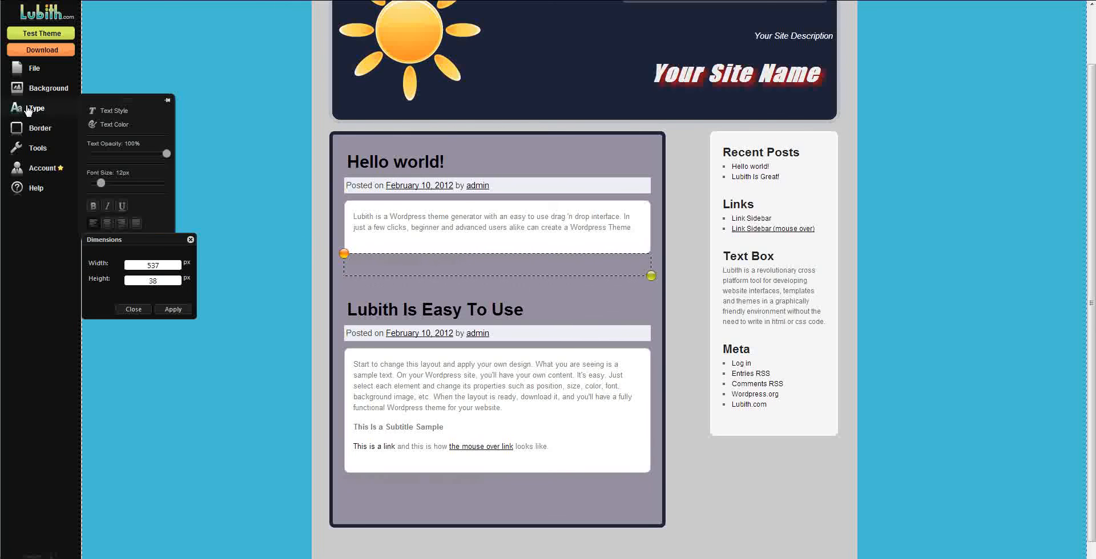
{"action": "left_click", "coordinate": [121, 126]}
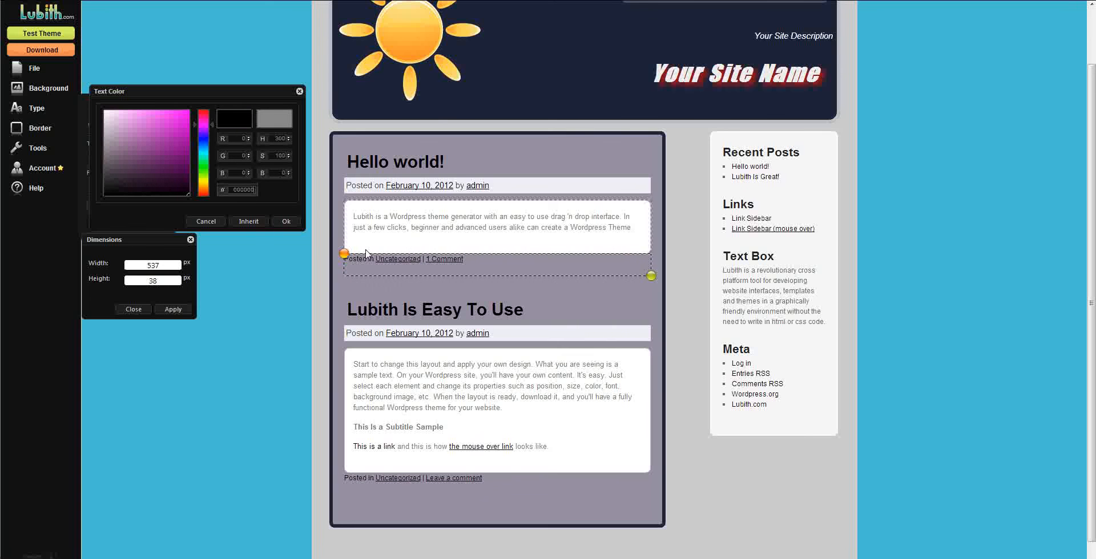
{"action": "left_click_drag", "start_coordinate": [638, 275], "coordinate": [650, 264]}
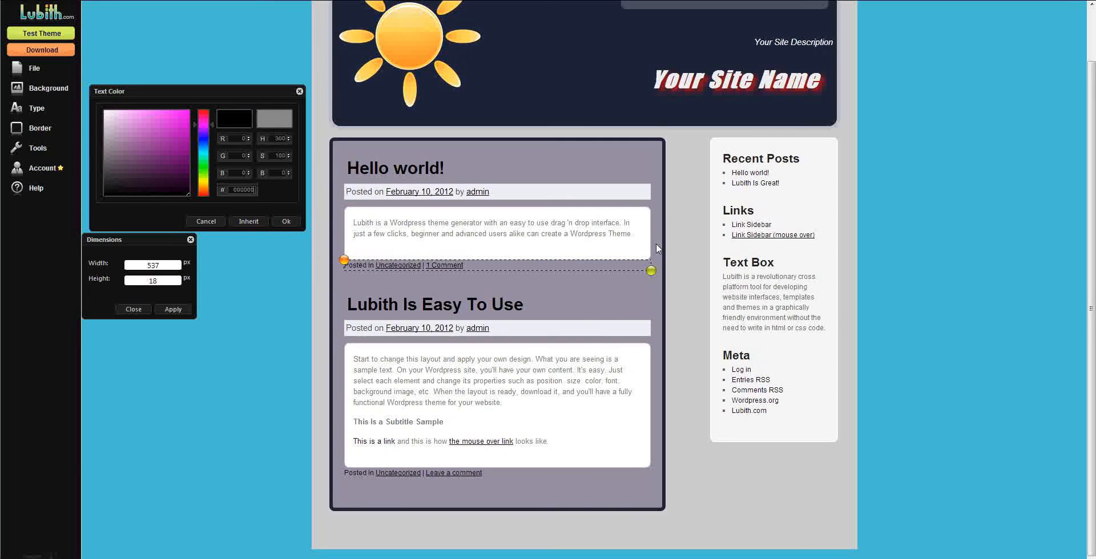
{"action": "left_click", "coordinate": [259, 375]}
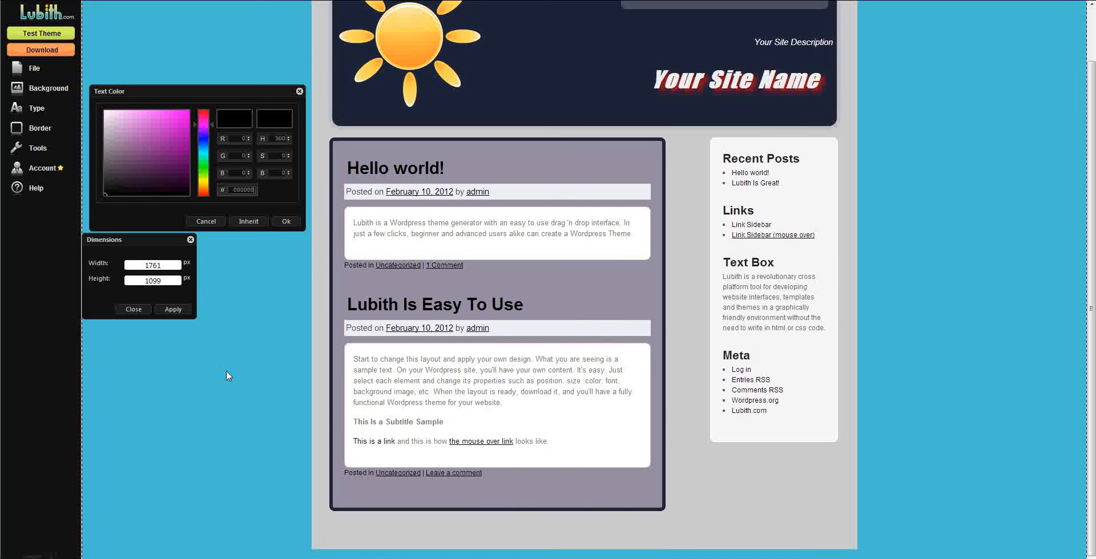
- Resize the posts area, widening it slightly toward the sidebar and reducing its height
{"action": "left_click", "coordinate": [651, 507]}
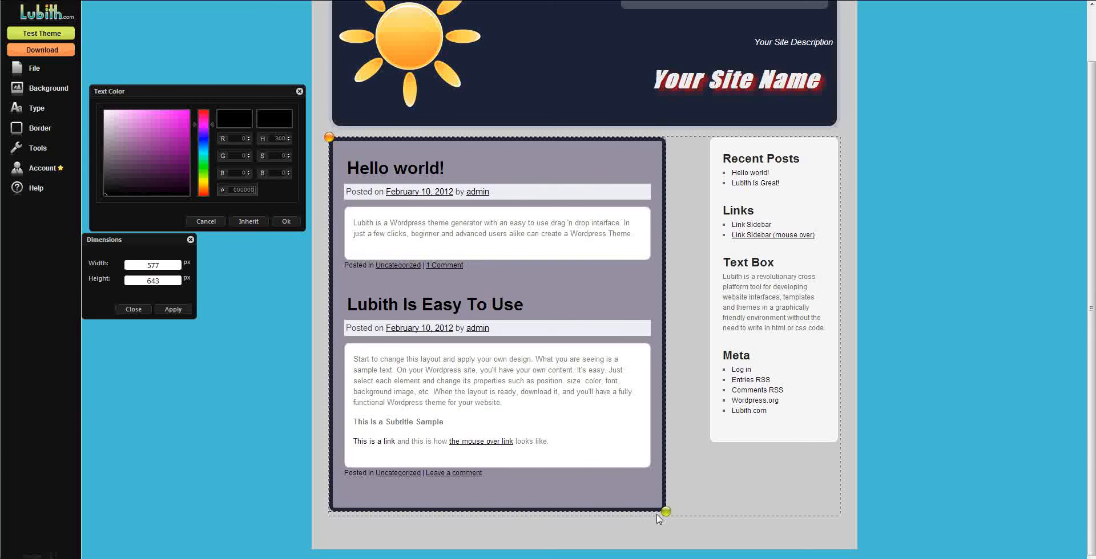
{"action": "left_click_drag", "start_coordinate": [666, 511], "coordinate": [669, 478]}
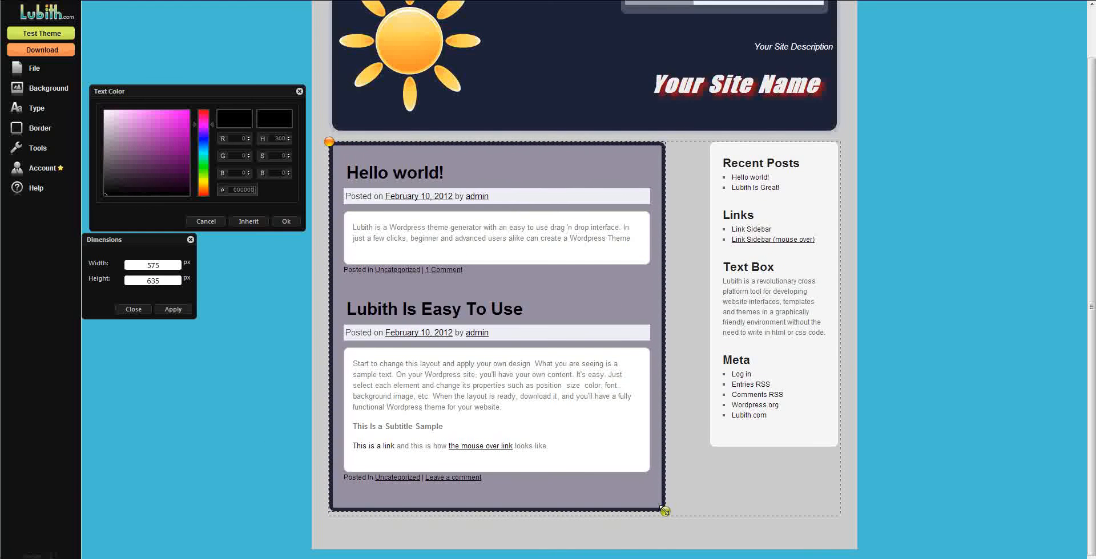
{"action": "left_click_drag", "start_coordinate": [663, 510], "coordinate": [679, 455]}
- Set the post content box's background color opacity to 0% and its border to none
{"action": "left_click", "coordinate": [636, 470]}
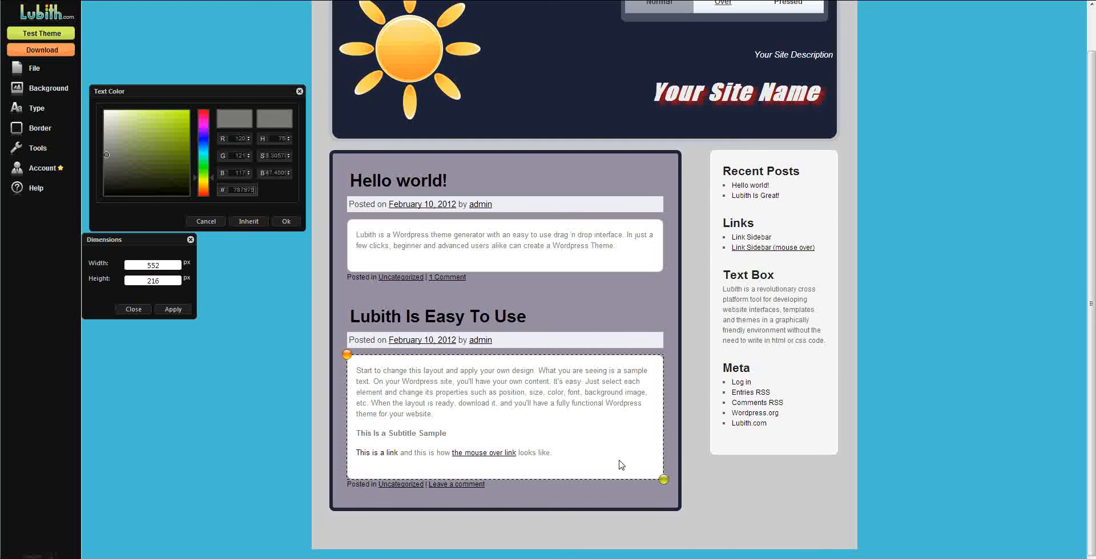
{"action": "left_click", "coordinate": [299, 92]}
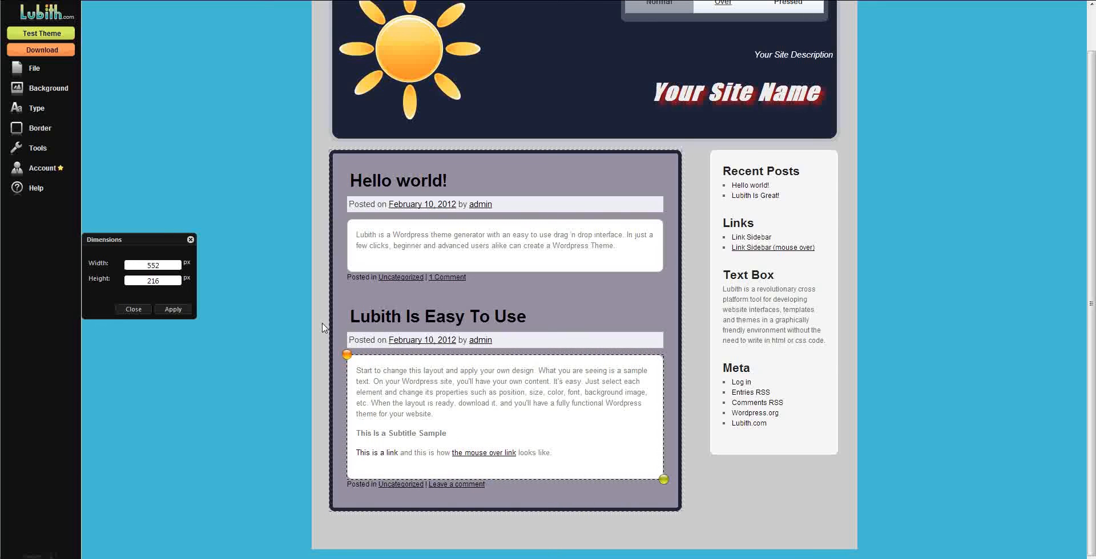
{"action": "left_click", "coordinate": [44, 128]}
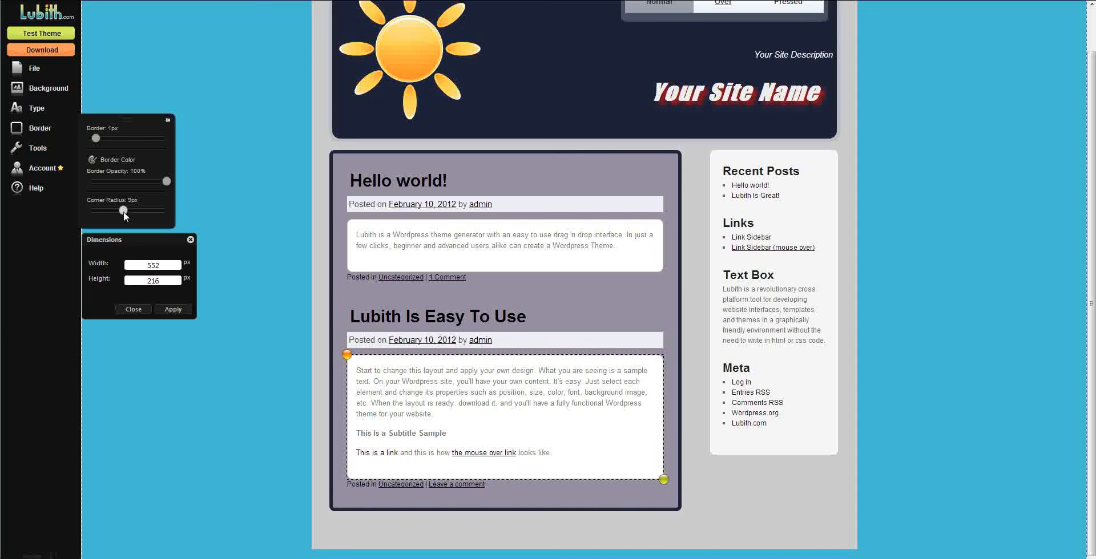
{"action": "left_click_drag", "start_coordinate": [164, 182], "coordinate": [310, 299]}
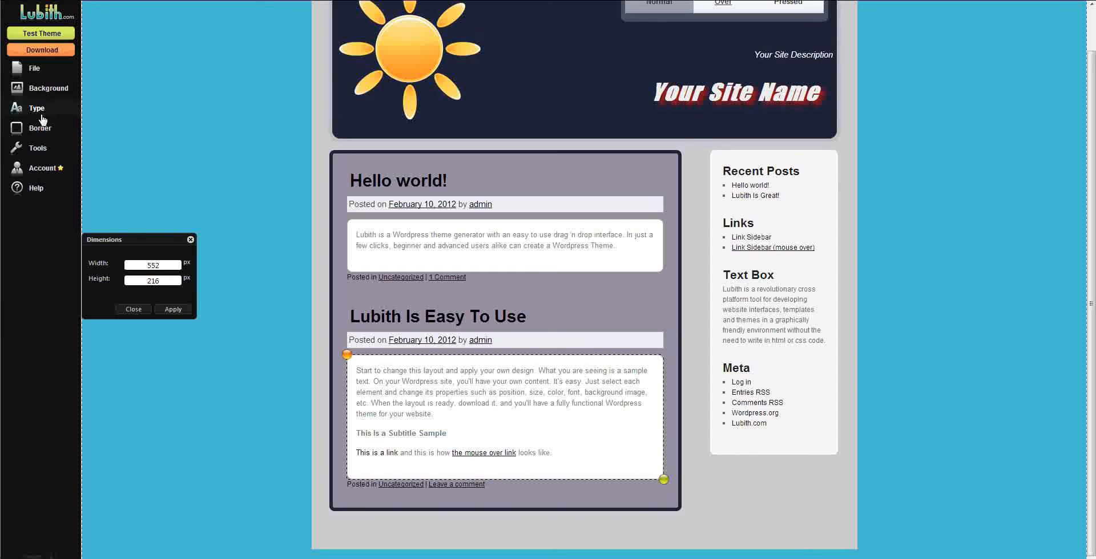
{"action": "mouse_move", "coordinate": [71, 96]}
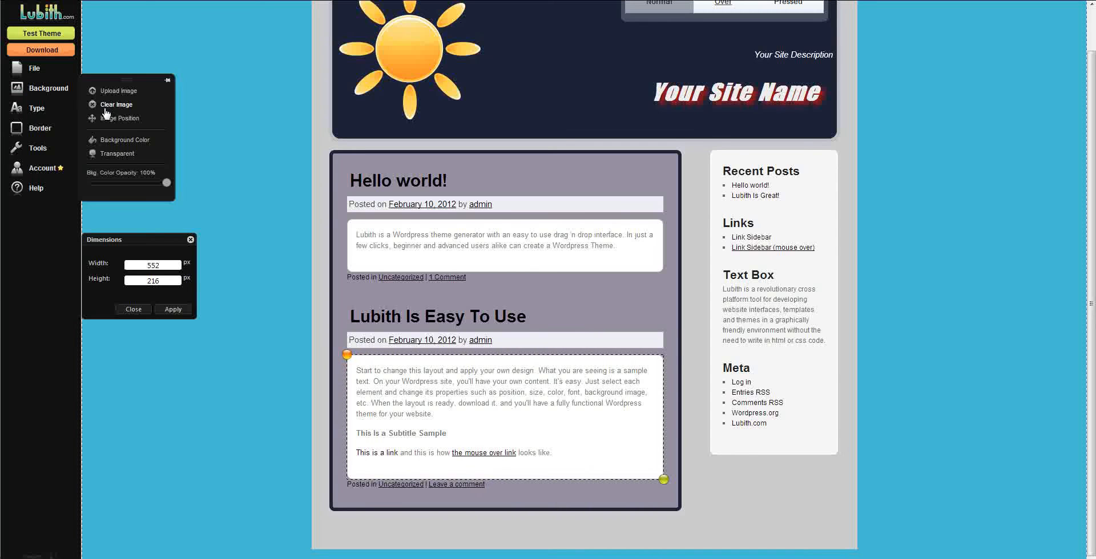
{"action": "left_click_drag", "start_coordinate": [160, 183], "coordinate": [75, 190]}
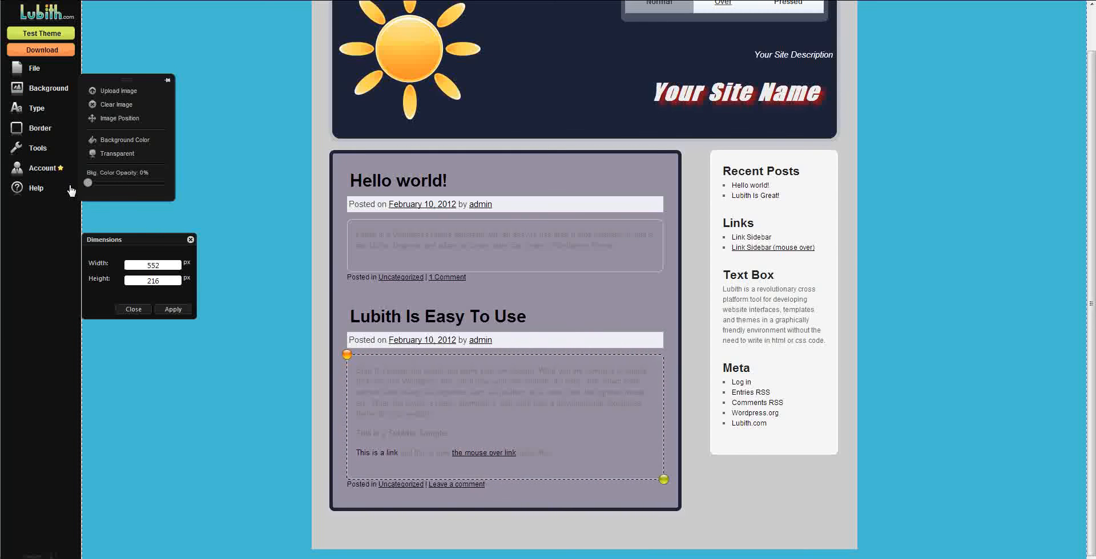
{"action": "mouse_move", "coordinate": [40, 128]}
{"action": "left_click_drag", "start_coordinate": [94, 141], "coordinate": [81, 140]}
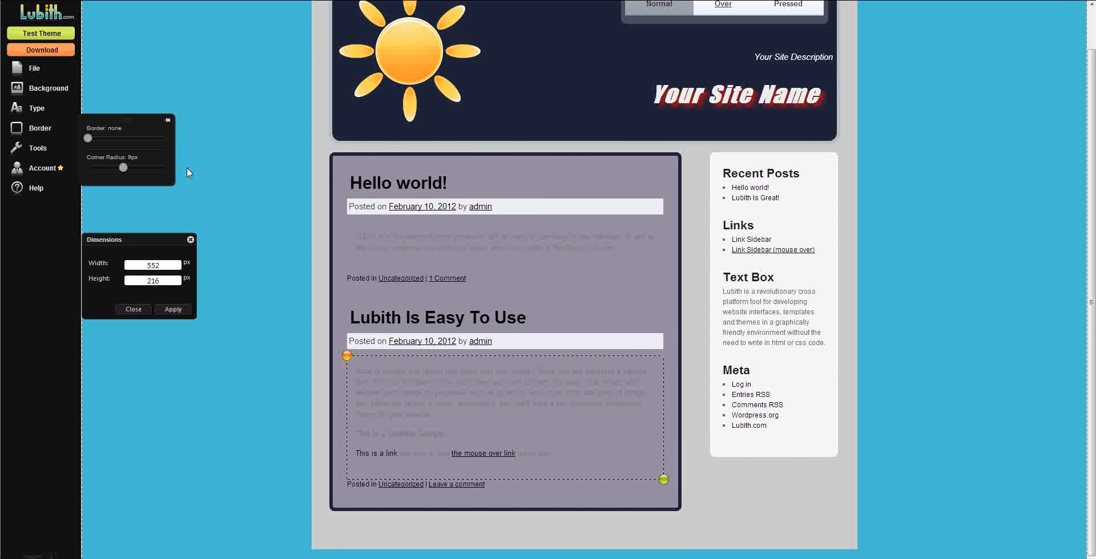
- Set the text color of the post content box to black (000000)
{"action": "left_click", "coordinate": [234, 171]}
{"action": "mouse_move", "coordinate": [36, 108]}
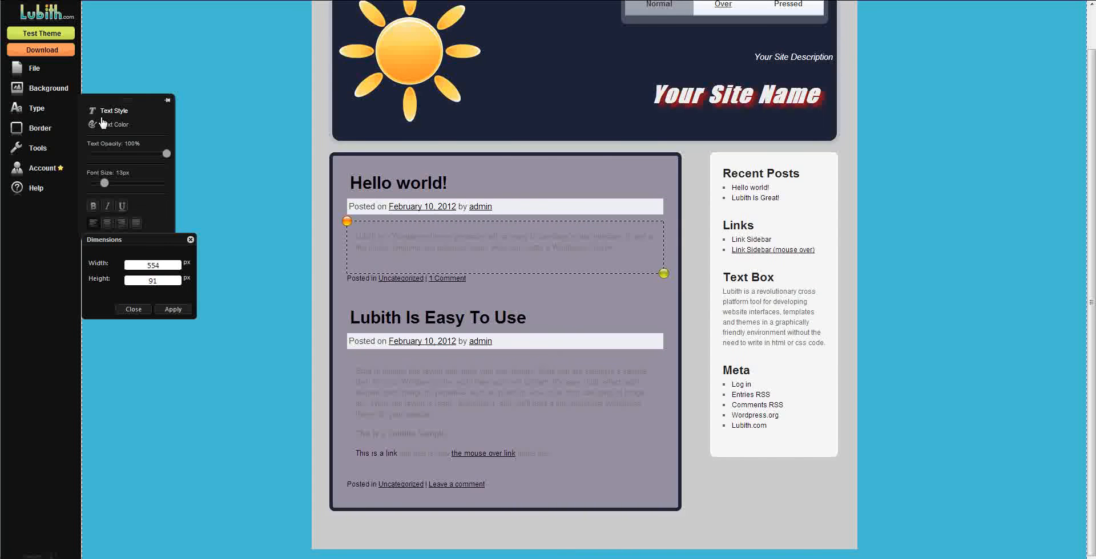
{"action": "left_click", "coordinate": [123, 129]}
{"action": "left_click_drag", "start_coordinate": [156, 167], "coordinate": [283, 255]}
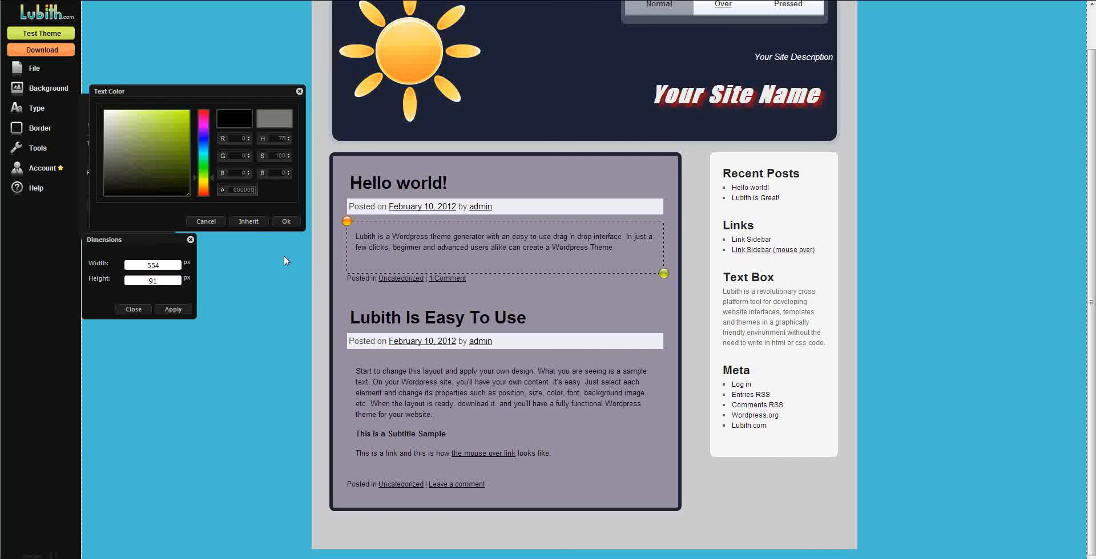
{"action": "left_click", "coordinate": [279, 222]}
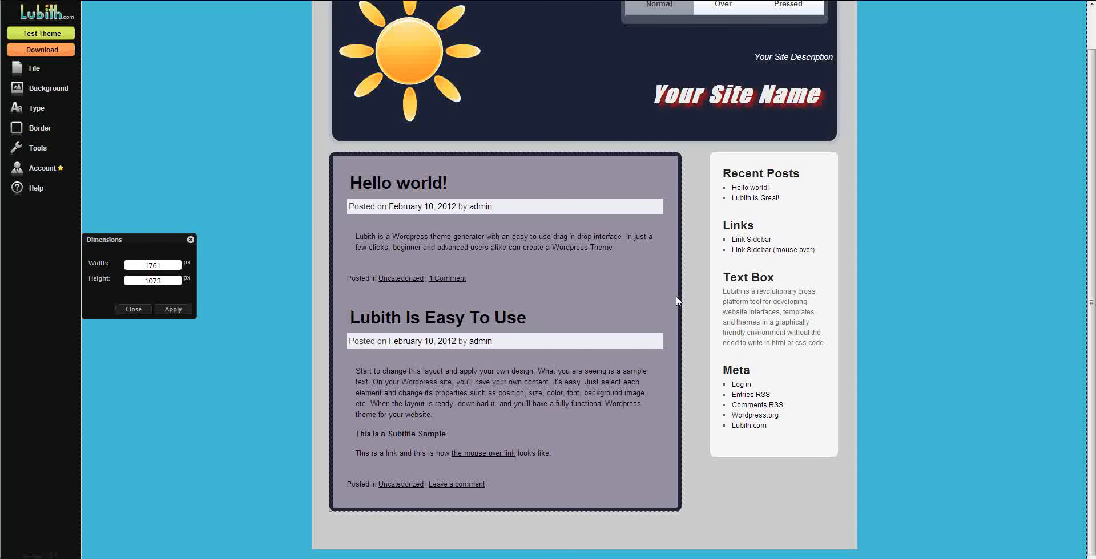
- Make the background color of the "Posted on" line under the post titles fully transparent
{"action": "left_click", "coordinate": [631, 210]}
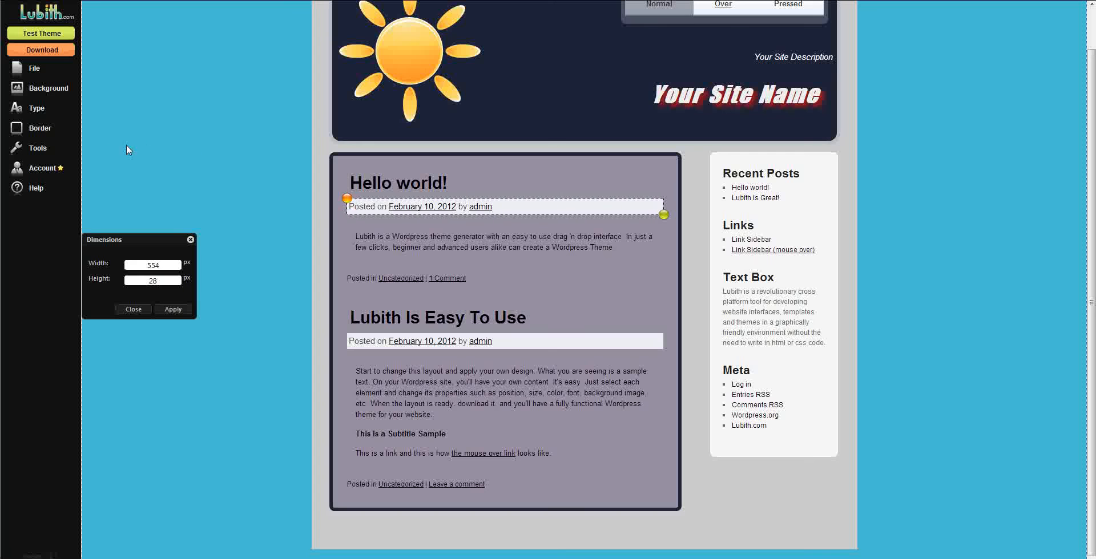
{"action": "mouse_move", "coordinate": [49, 89]}
{"action": "left_click_drag", "start_coordinate": [166, 183], "coordinate": [70, 186]}
{"action": "left_click", "coordinate": [233, 200]}
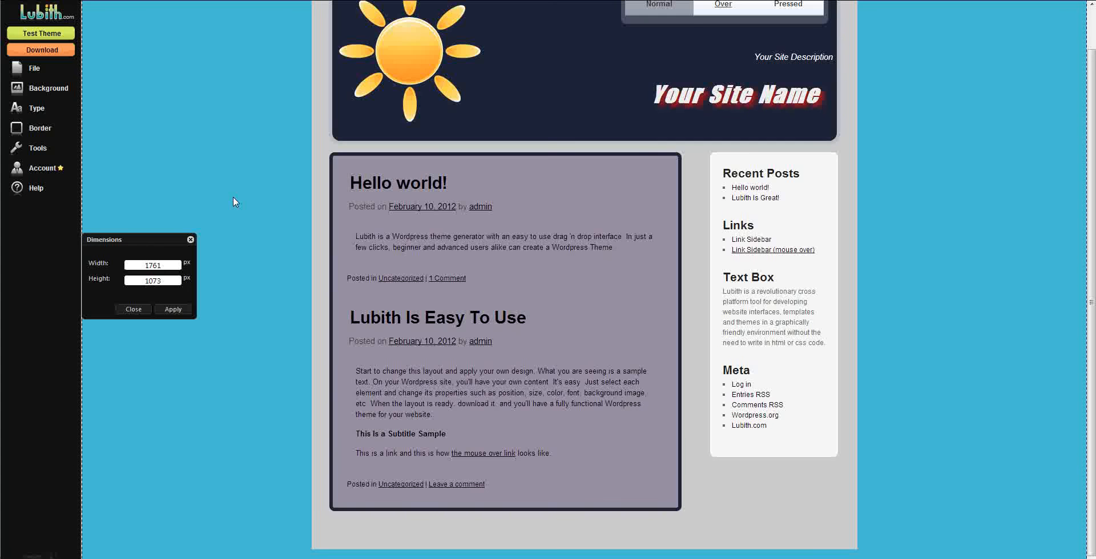
- Open the settings for adding or removing layout elements and try hiding and restoring the logo
{"action": "scroll", "coordinate": [233, 197], "scroll_direction": "up", "scroll_amount": 2}
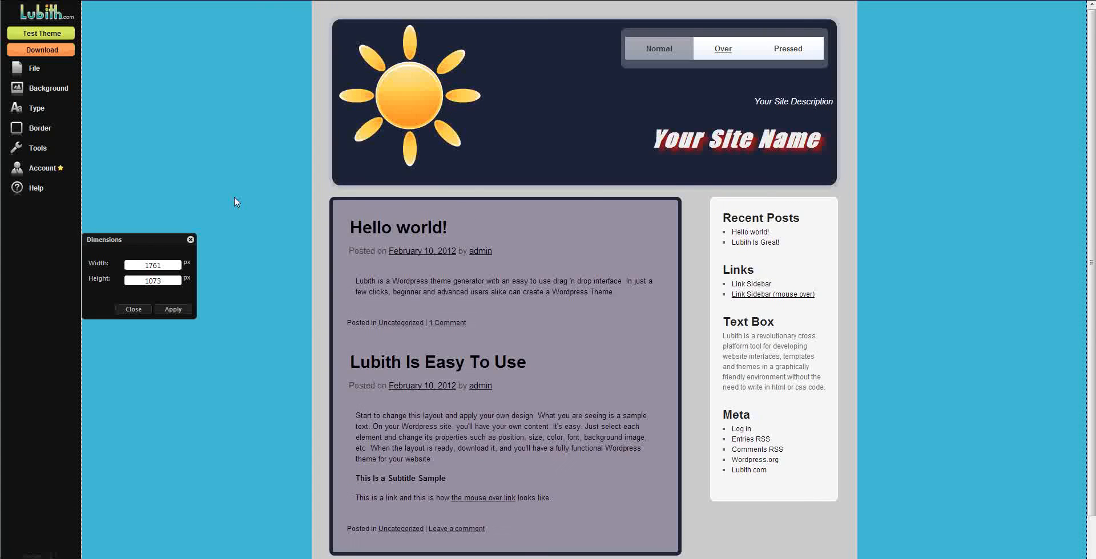
{"action": "scroll", "coordinate": [234, 198], "scroll_direction": "down", "scroll_amount": 2}
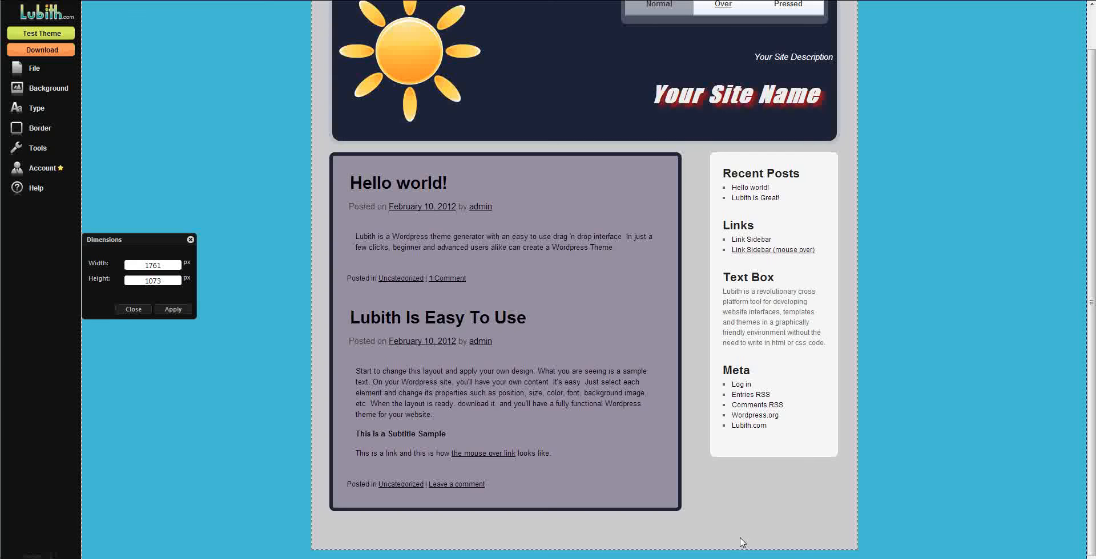
{"action": "left_click", "coordinate": [672, 495]}
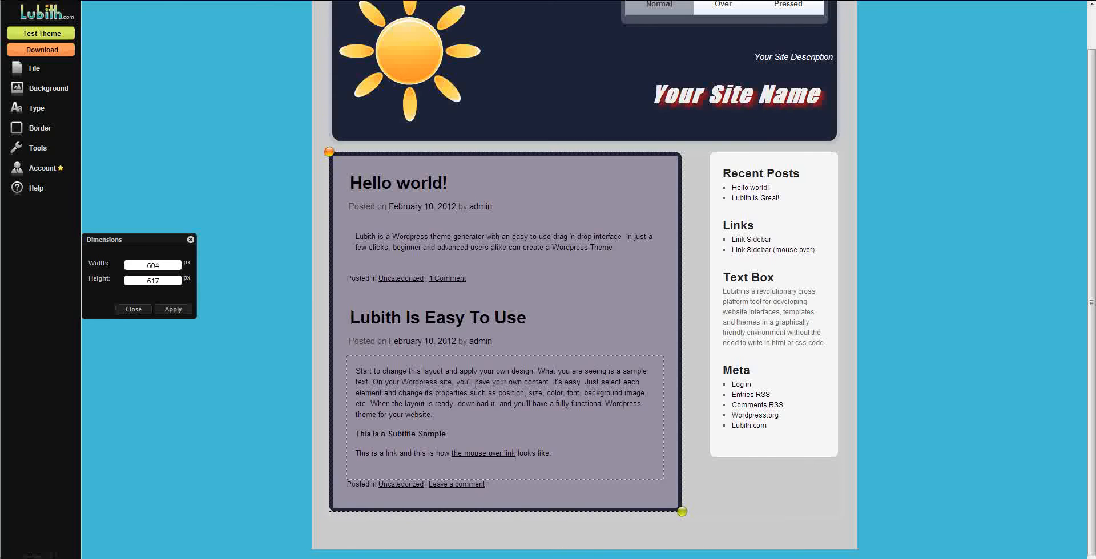
{"action": "left_click", "coordinate": [41, 149]}
{"action": "left_click_drag", "start_coordinate": [160, 242], "coordinate": [169, 389]}
{"action": "mouse_move", "coordinate": [37, 148]}
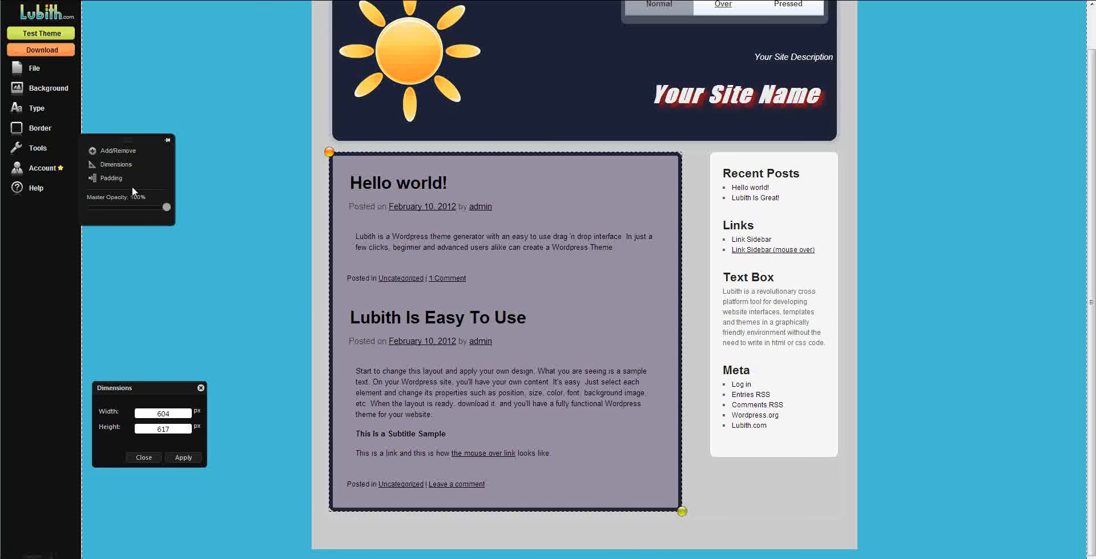
{"action": "left_click", "coordinate": [120, 152]}
{"action": "left_click_drag", "start_coordinate": [175, 171], "coordinate": [240, 67]}
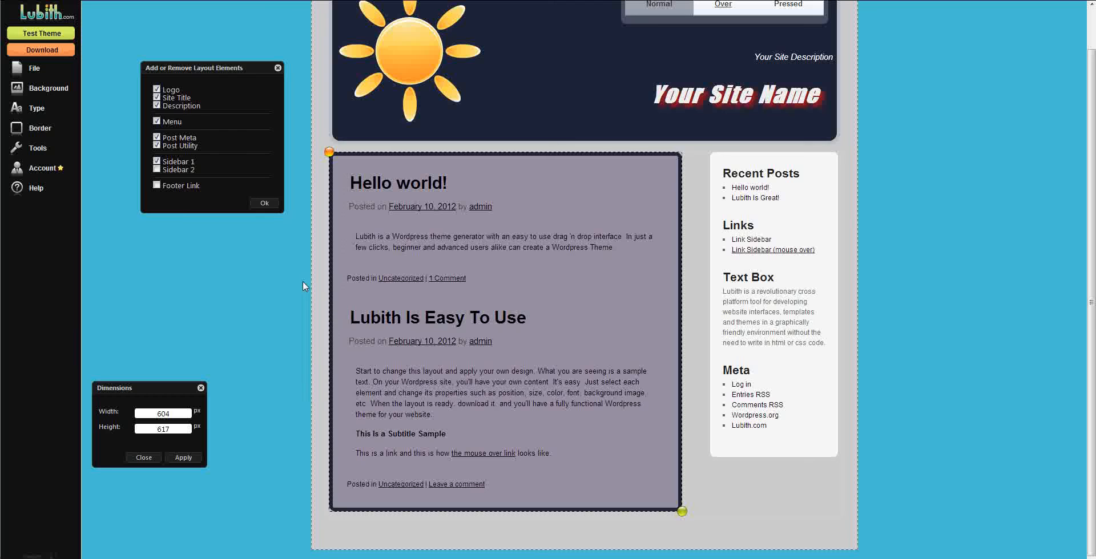
{"action": "left_click", "coordinate": [157, 92]}
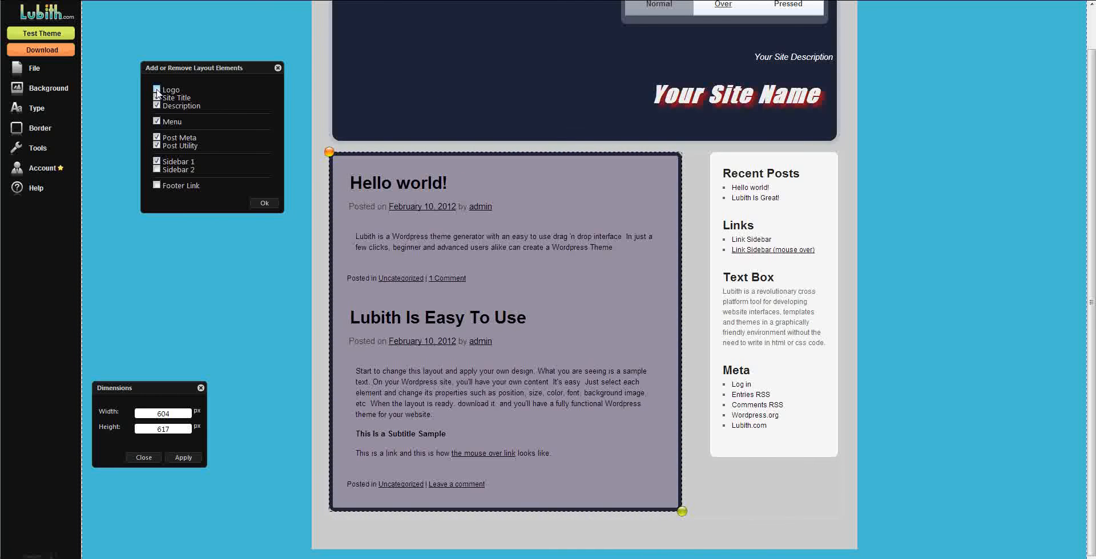
{"action": "left_click", "coordinate": [157, 90]}
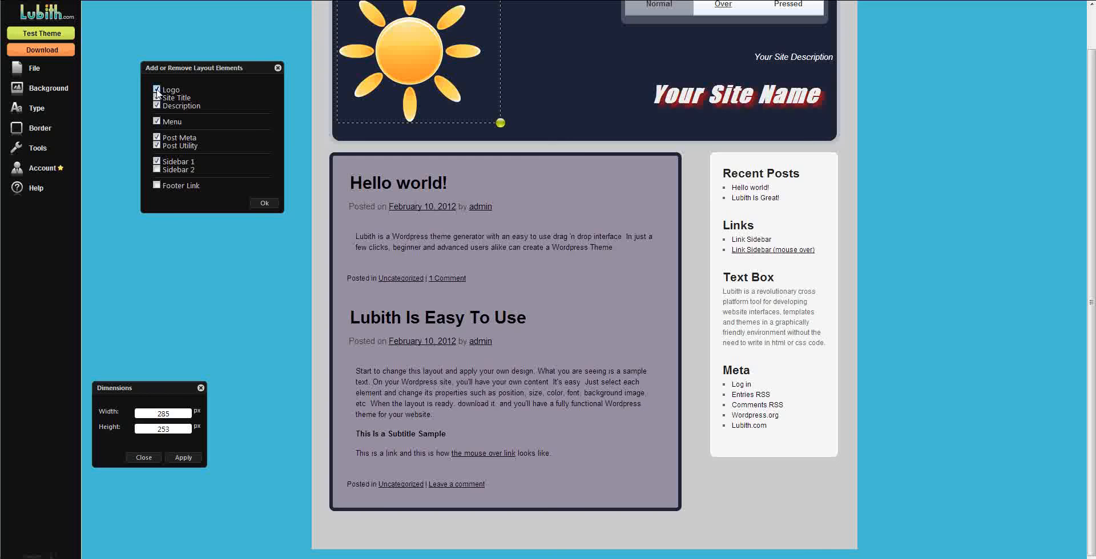
- Try hiding and restoring the site title, description and menu among the layout elements
{"action": "left_click", "coordinate": [159, 98]}
{"action": "left_click", "coordinate": [158, 98]}
{"action": "left_click", "coordinate": [157, 105]}
{"action": "left_click", "coordinate": [157, 121]}
{"action": "left_click", "coordinate": [157, 121]}
{"action": "left_click", "coordinate": [157, 121]}
{"action": "left_click", "coordinate": [157, 121]}
- Try hiding and restoring Sidebar 1, and adding and removing Sidebar 2
{"action": "left_click", "coordinate": [157, 161]}
{"action": "left_click", "coordinate": [157, 162]}
{"action": "left_click", "coordinate": [158, 169]}
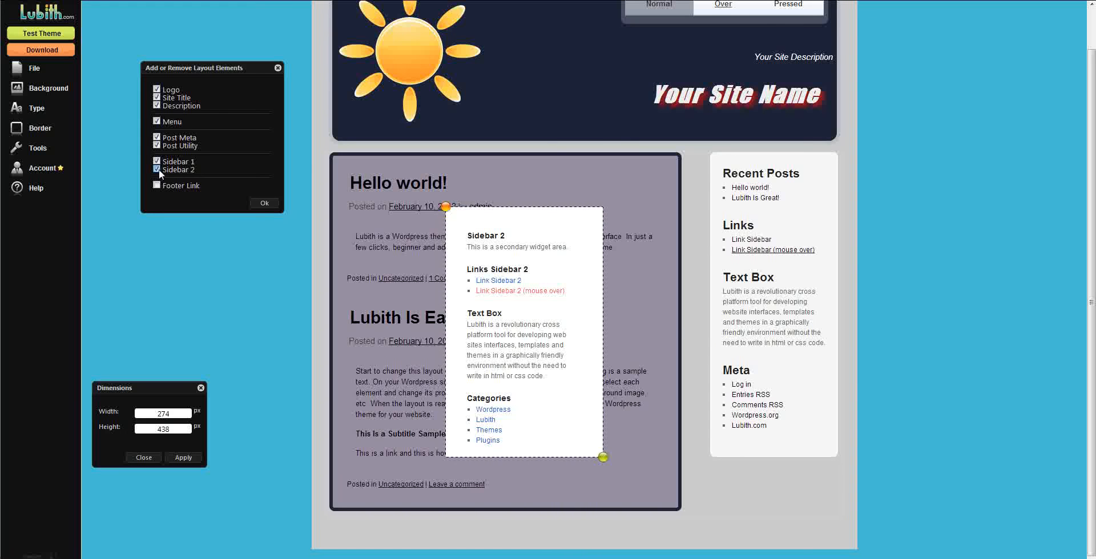
{"action": "left_click", "coordinate": [158, 169]}
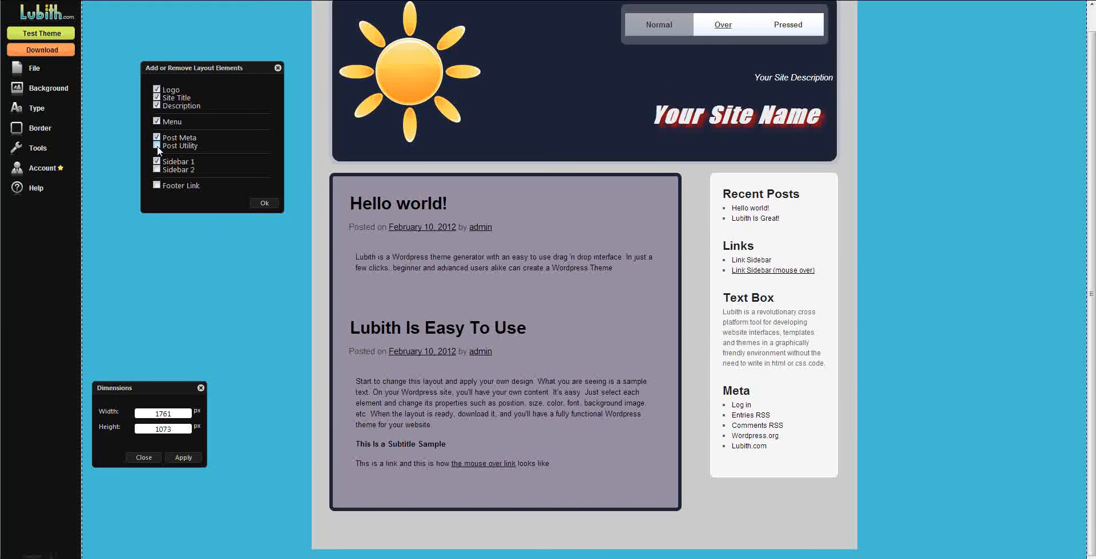
- Try hiding and restoring the Post Meta and Post Utility lines of the posts
{"action": "left_click", "coordinate": [158, 139]}
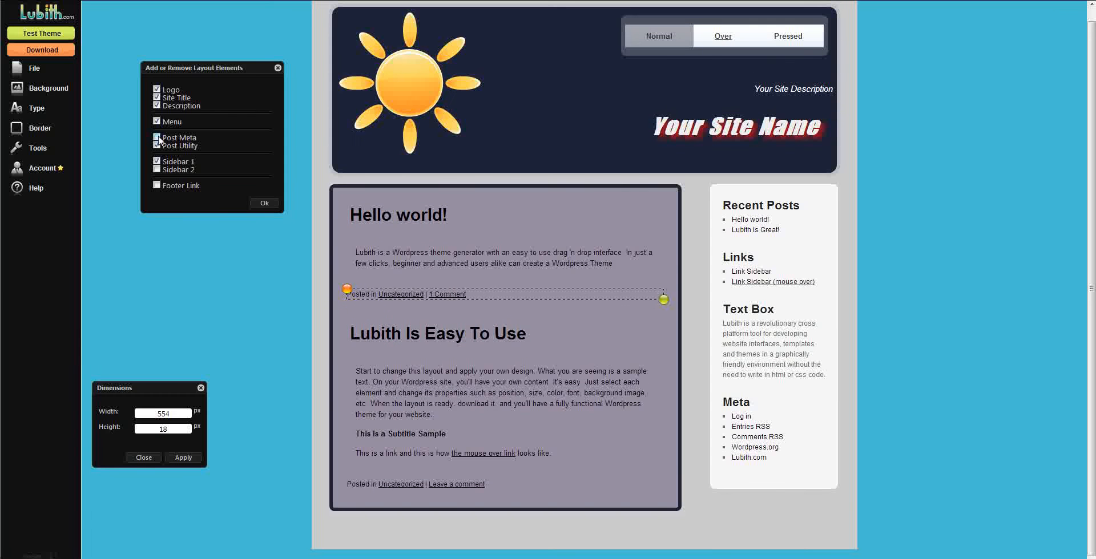
{"action": "left_click", "coordinate": [157, 138]}
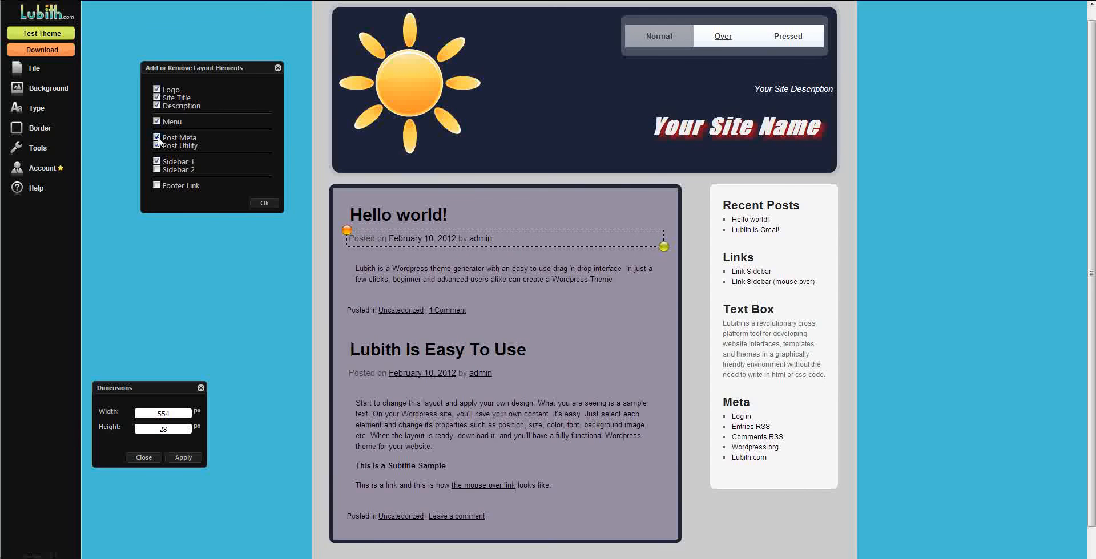
{"action": "left_click", "coordinate": [157, 138]}
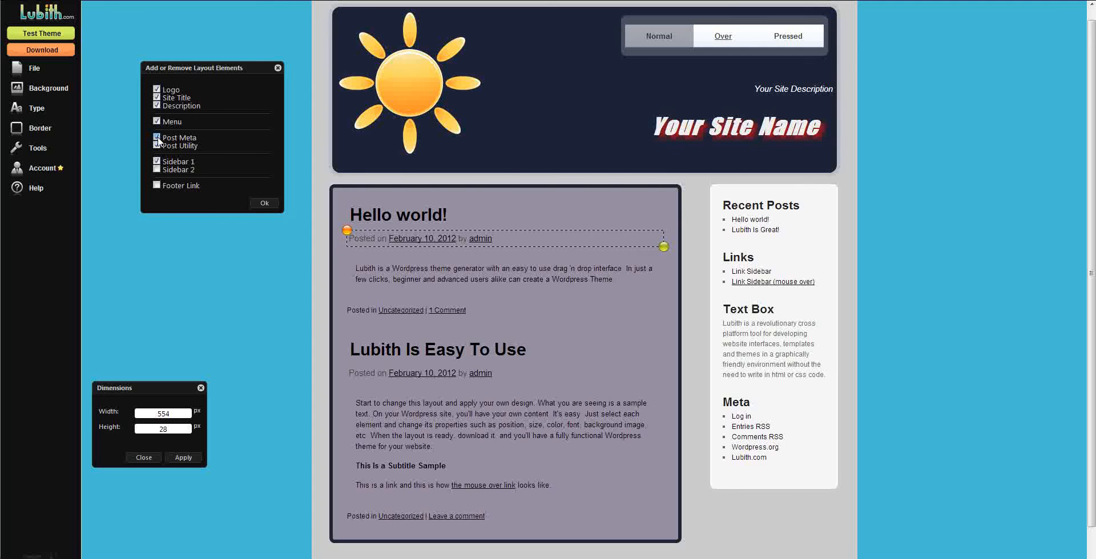
{"action": "left_click", "coordinate": [157, 144]}
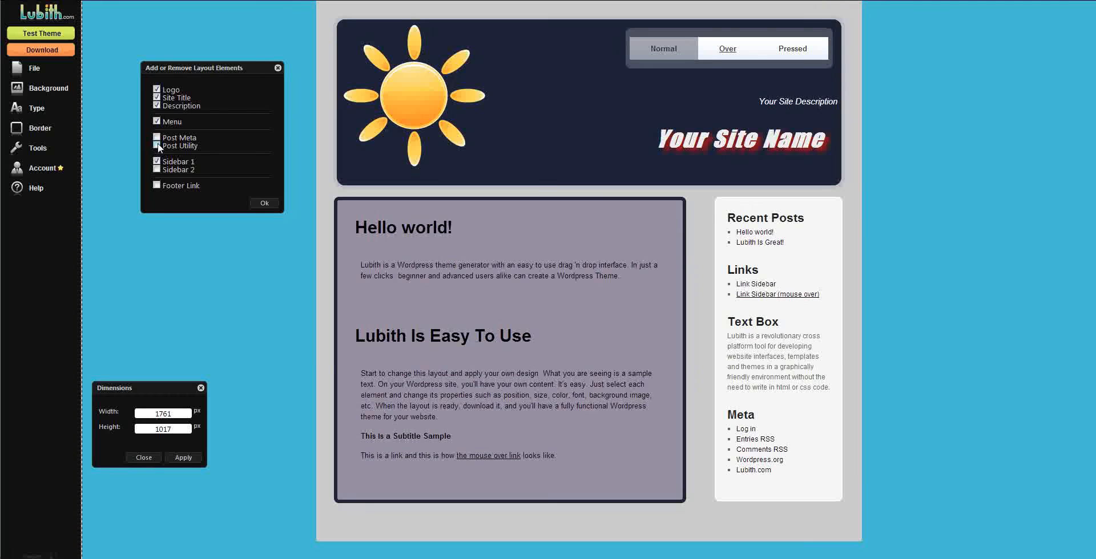
{"action": "left_click", "coordinate": [157, 138]}
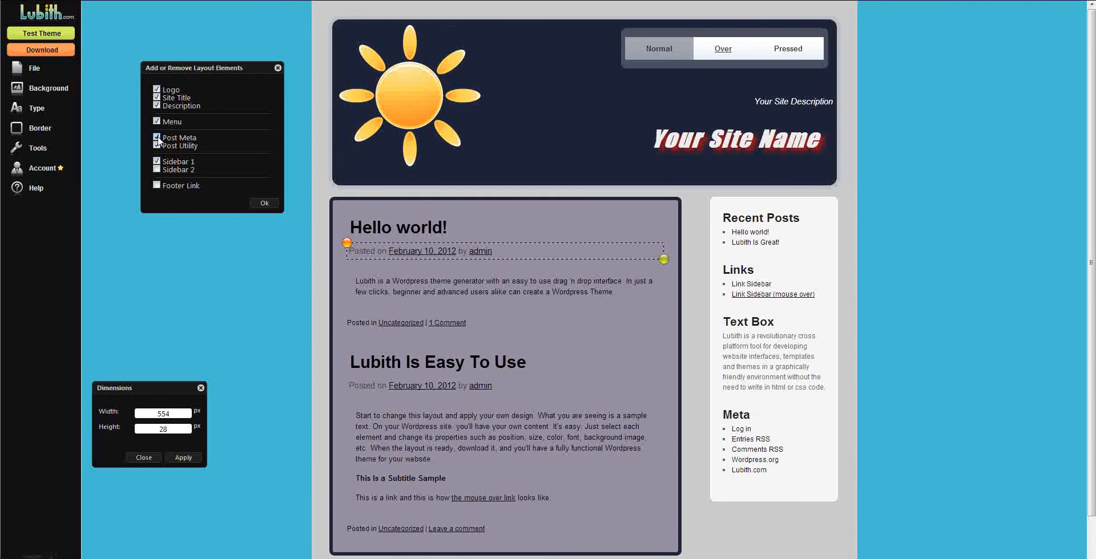
- Move the post content box up beneath the "Posted on" line, make it slightly wider and shorter, and close the layout elements dialog
{"action": "left_click", "coordinate": [381, 304]}
{"action": "left_click_drag", "start_coordinate": [348, 261], "coordinate": [348, 243]}
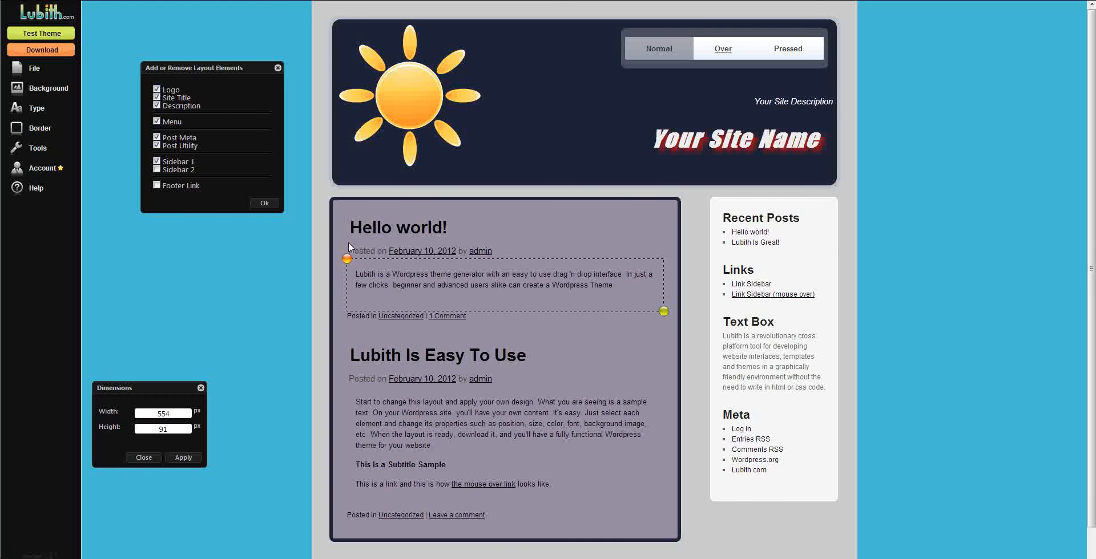
{"action": "left_click_drag", "start_coordinate": [660, 305], "coordinate": [671, 254]}
{"action": "left_click", "coordinate": [106, 199]}
{"action": "mouse_move", "coordinate": [56, 155]}
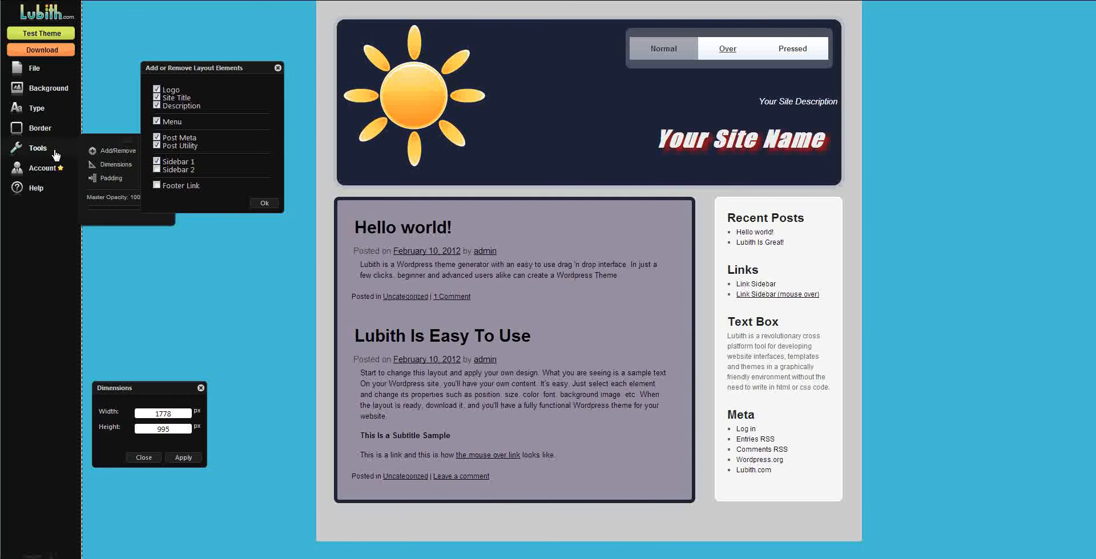
{"action": "left_click", "coordinate": [279, 68]}
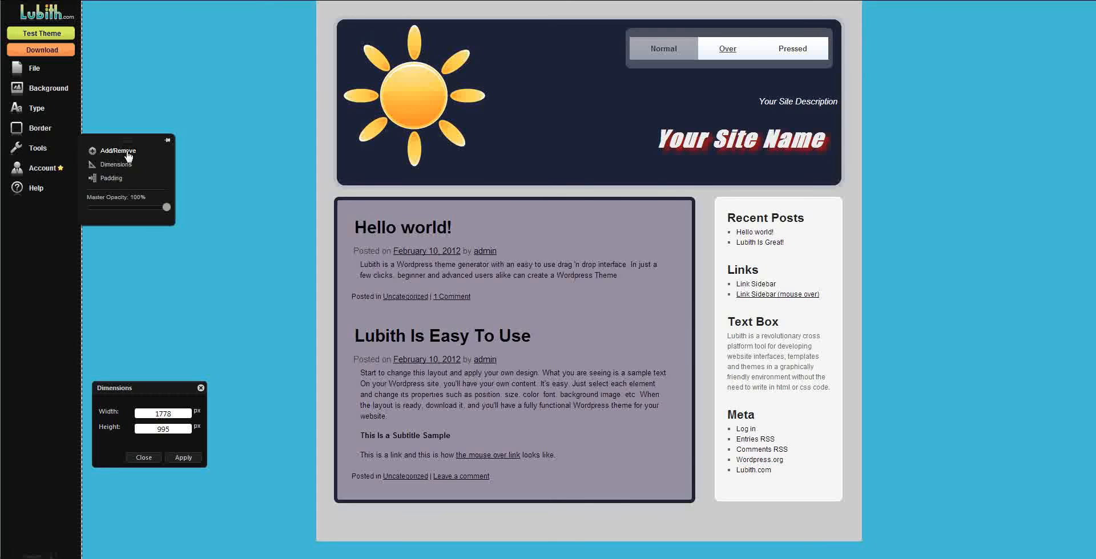
{"action": "mouse_move", "coordinate": [45, 136]}
{"action": "mouse_move", "coordinate": [88, 139]}
{"action": "left_mouse_down"}
{"action": "mouse_move", "coordinate": [118, 146]}
{"action": "mouse_move", "coordinate": [70, 148]}
{"action": "left_mouse_up"}
{"action": "mouse_move", "coordinate": [42, 114]}
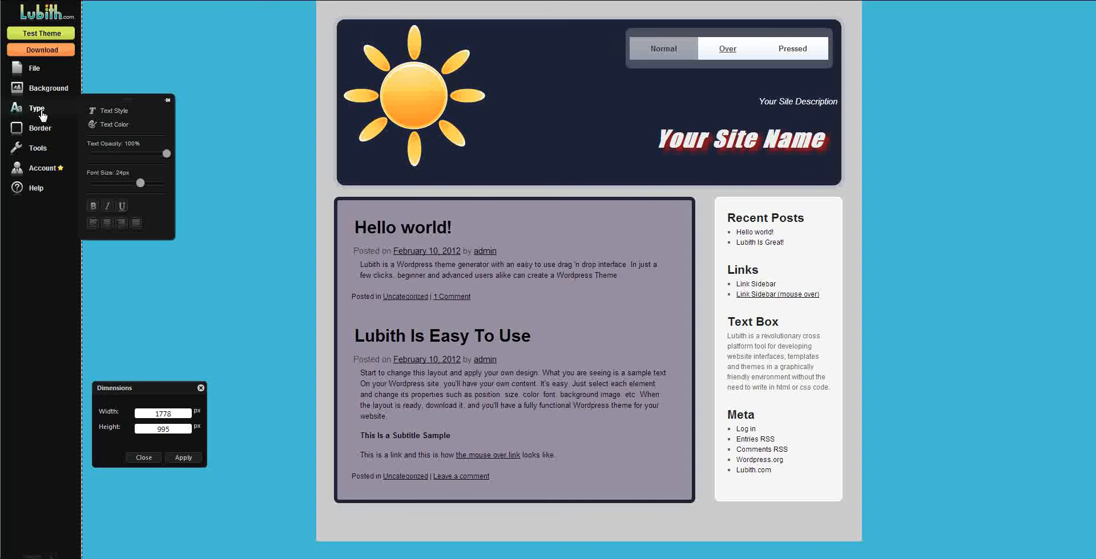
{"action": "mouse_move", "coordinate": [50, 90]}
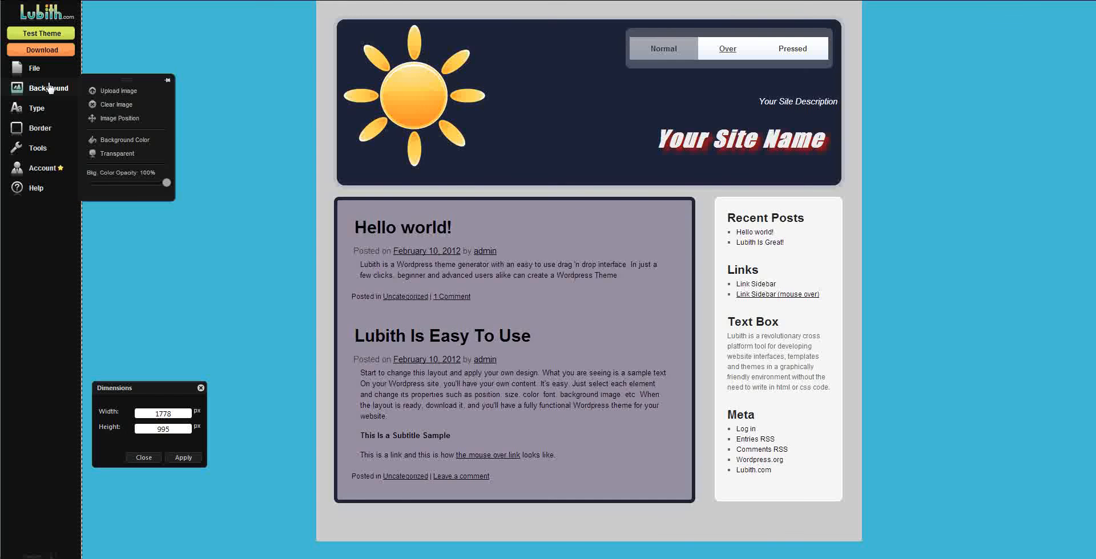